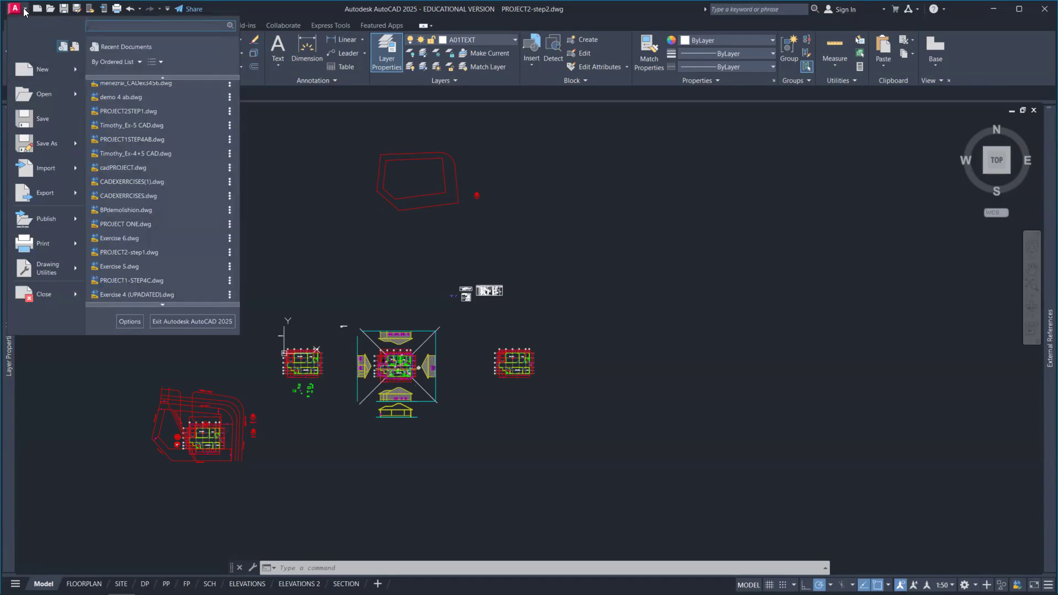
# Create a new metric drawing without using a template
pyautogui.moveTo(43, 69)
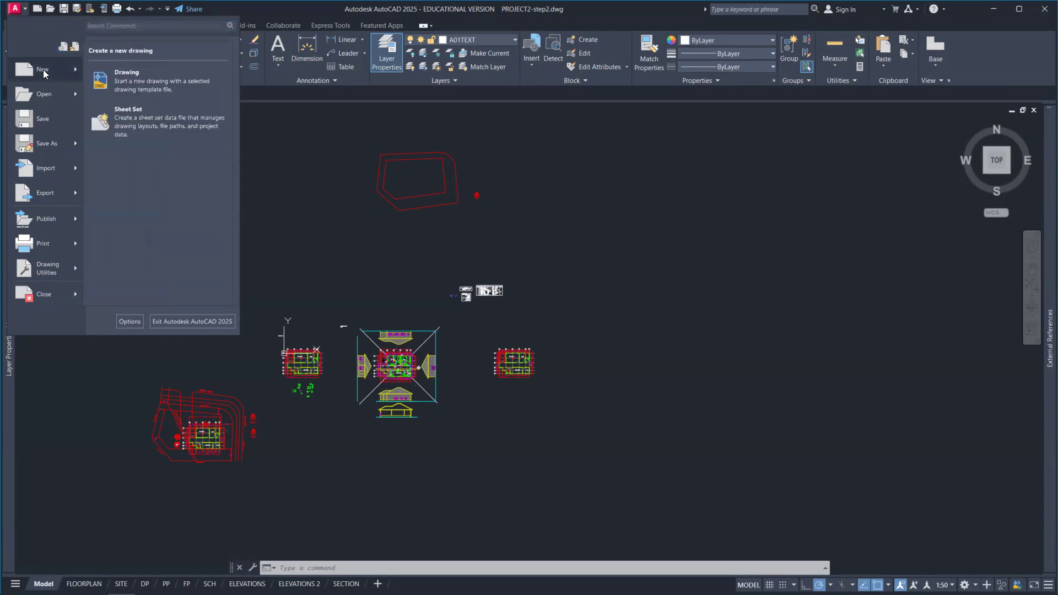
pyautogui.click(131, 77)
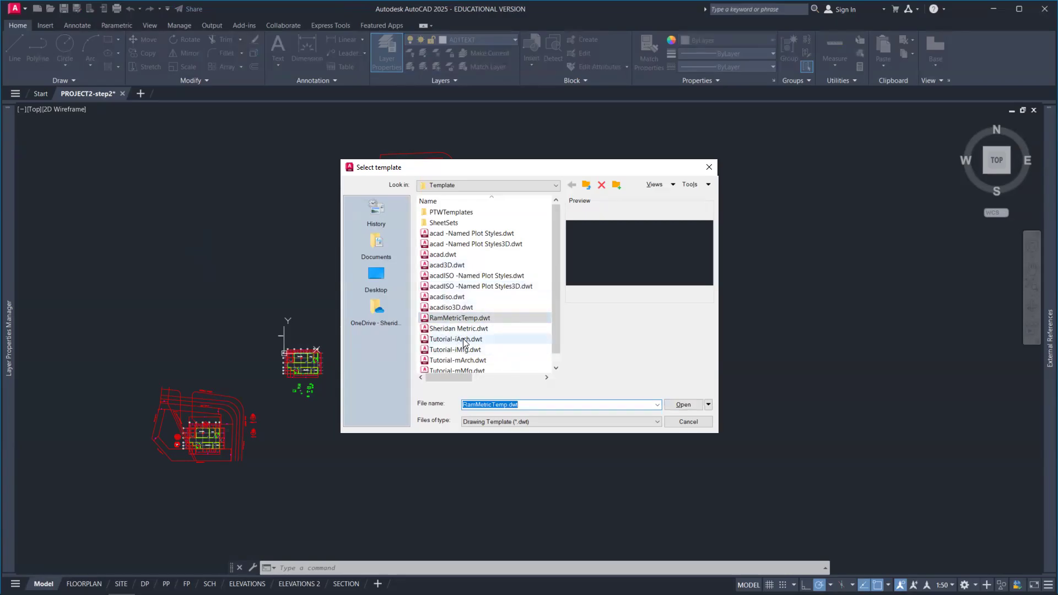
pyautogui.click(708, 405)
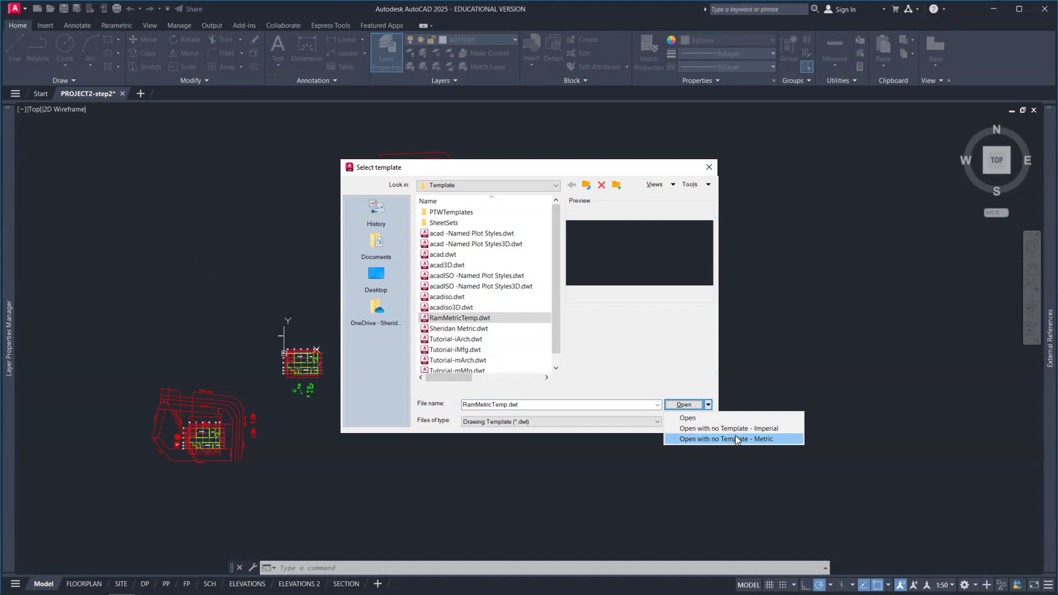
pyautogui.click(756, 438)
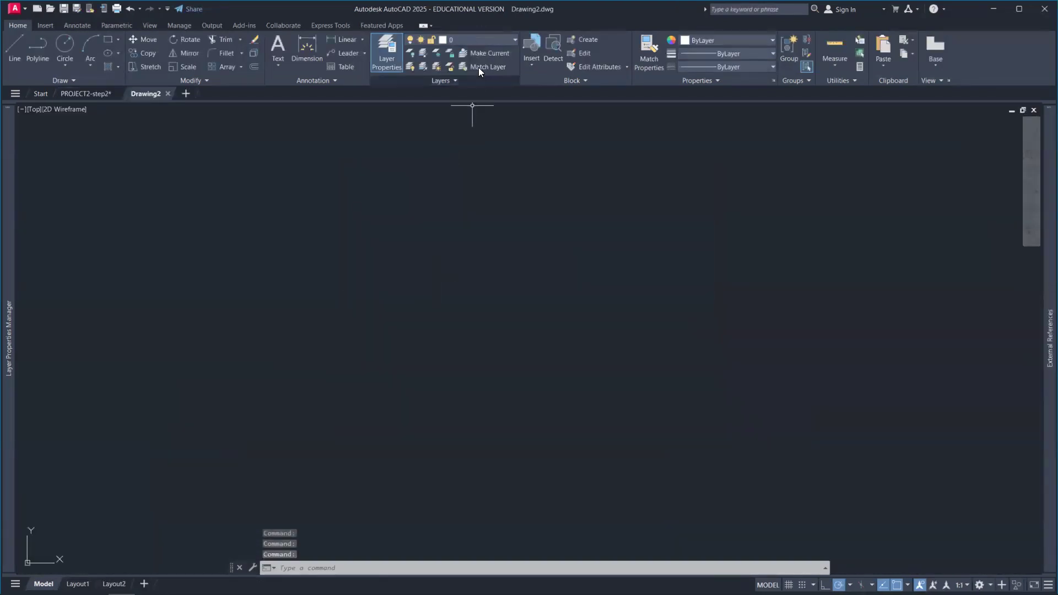
# Check which layers, dimension styles and text styles the blank drawing contains
pyautogui.click(496, 40)
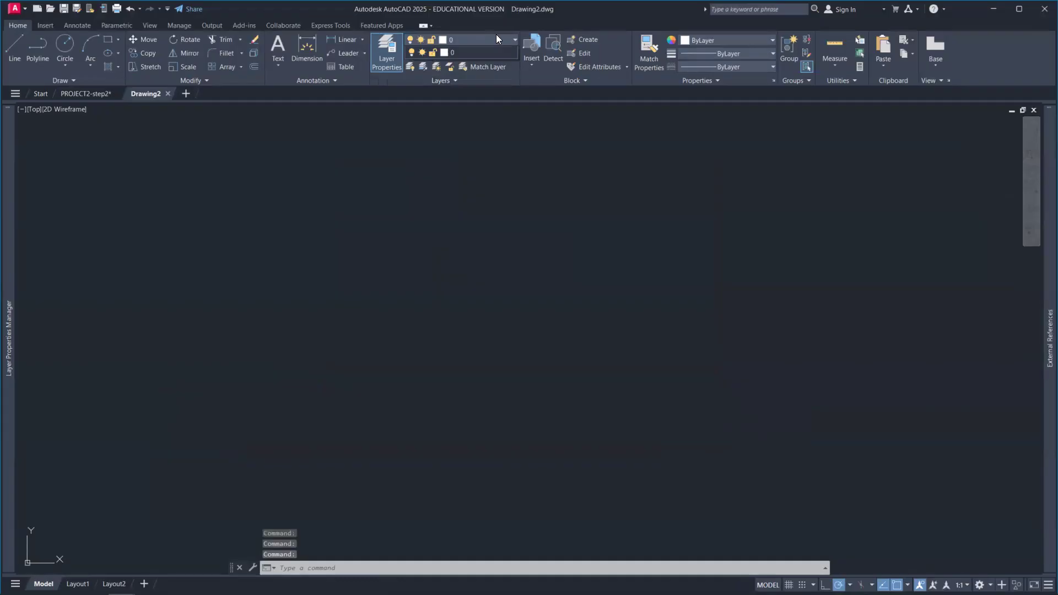
pyautogui.write('d')
pyautogui.press('Return')
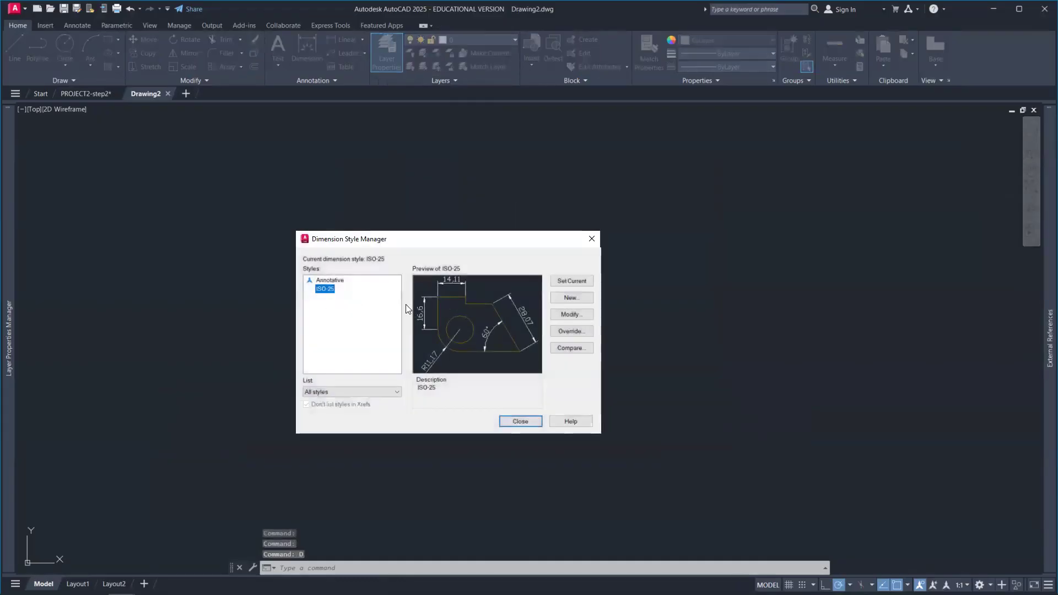
pyautogui.click(591, 239)
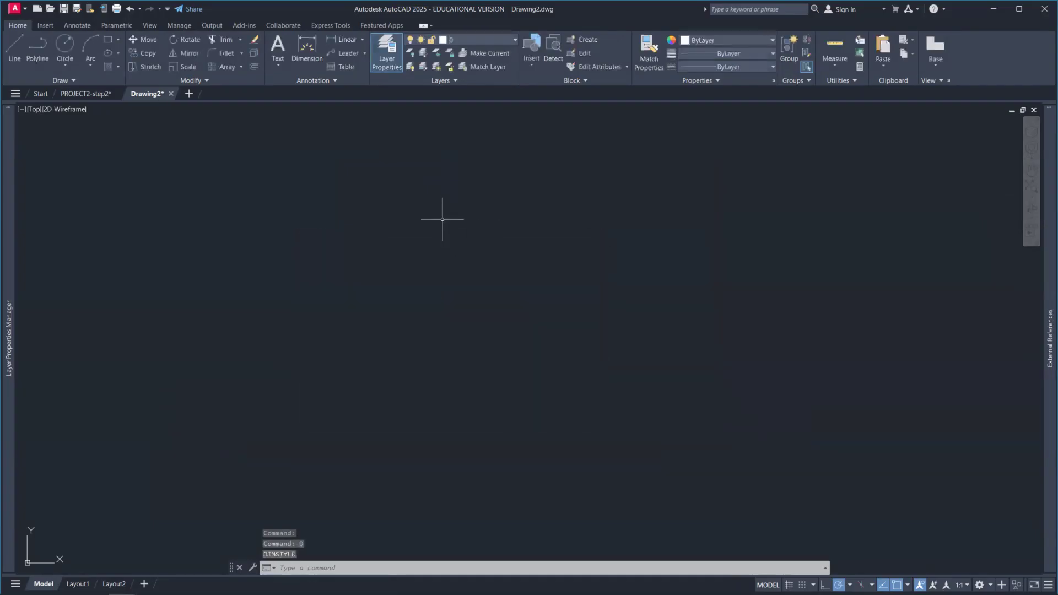
pyautogui.write('st')
pyautogui.press('Return')
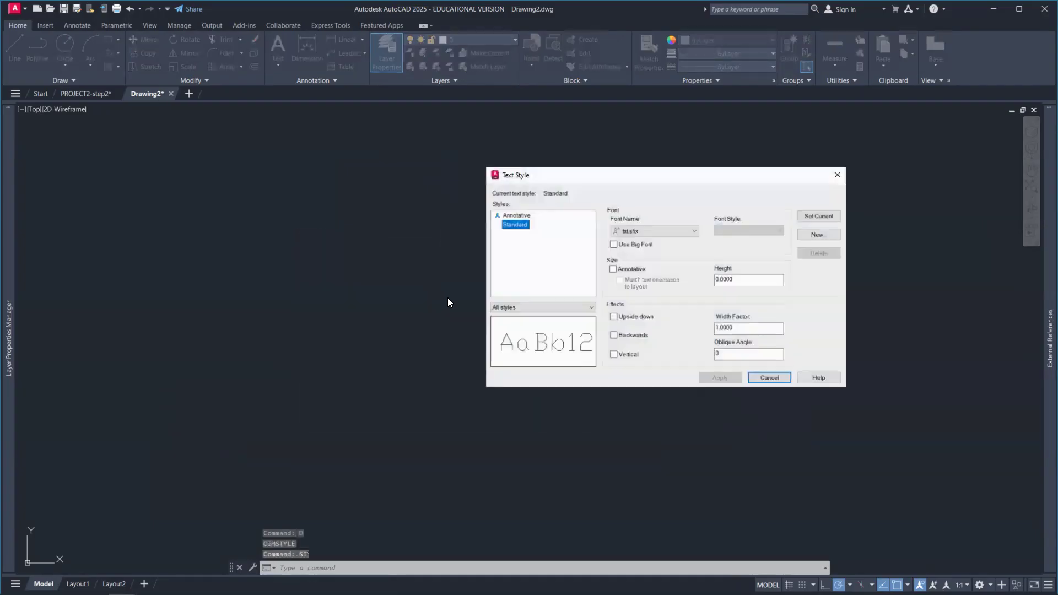
pyautogui.click(838, 175)
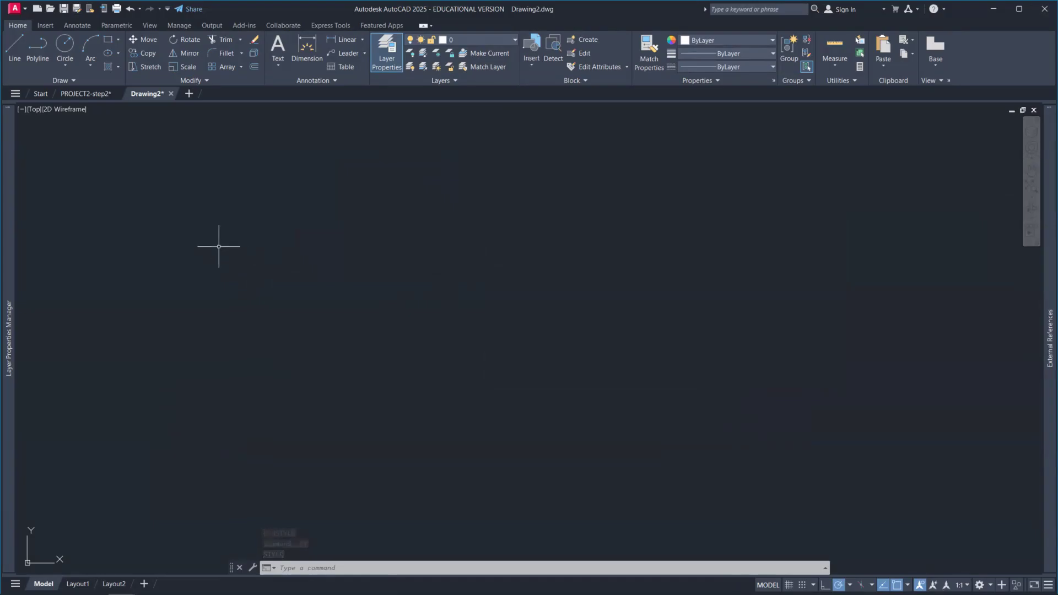
# Return to the open PROJECT2-step2 drawing and make it the active drawing
pyautogui.click(86, 94)
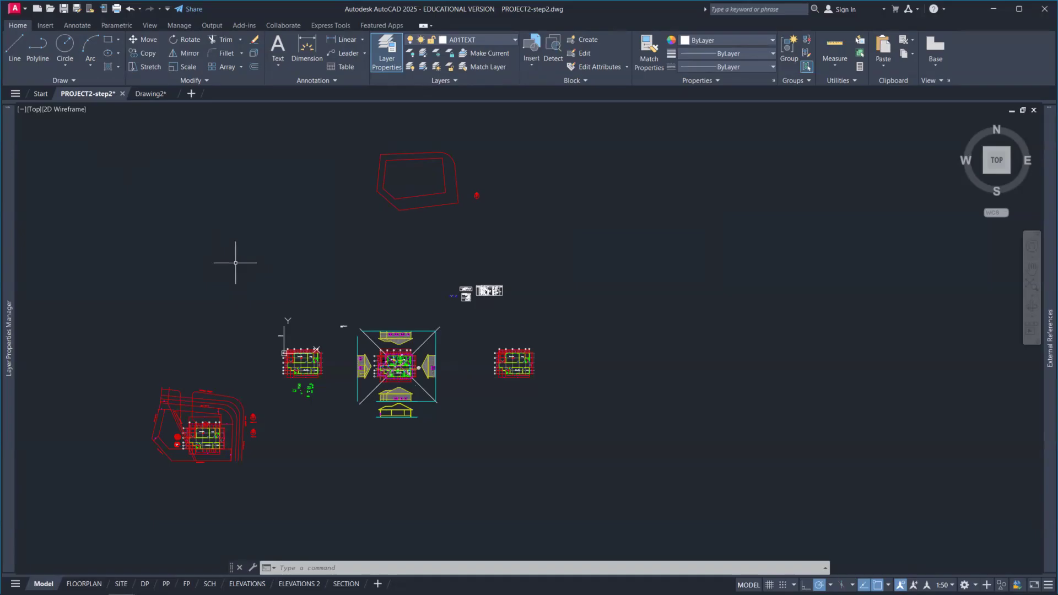
pyautogui.click(150, 94)
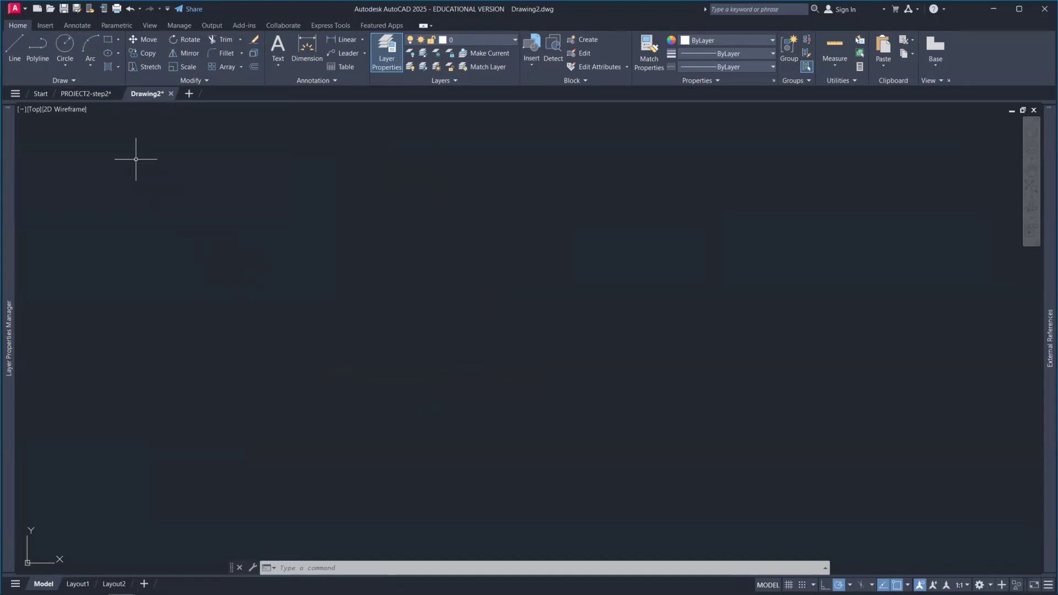
pyautogui.click(86, 94)
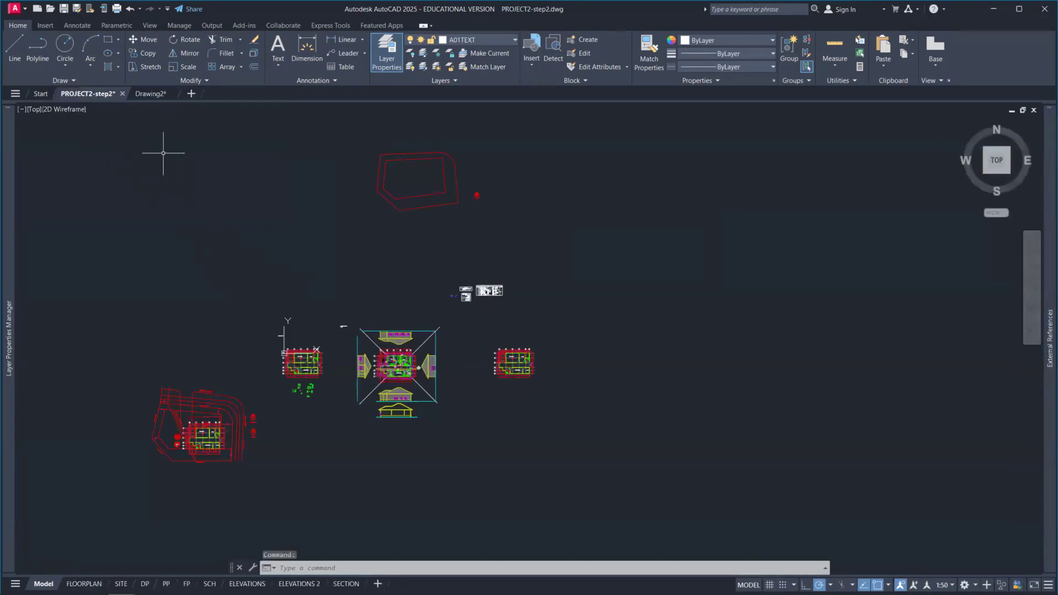
pyautogui.moveTo(147, 93)
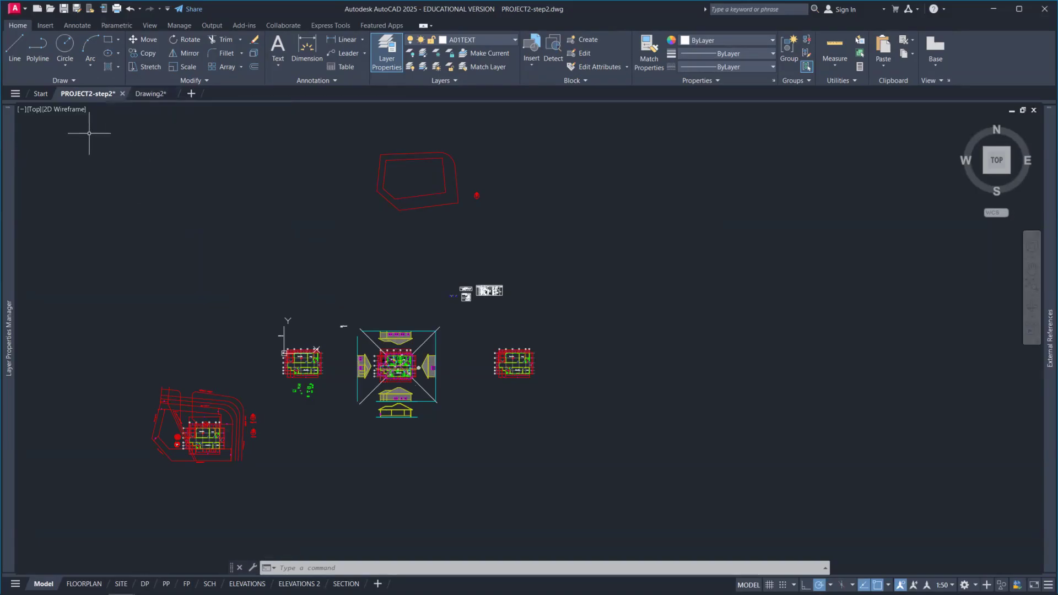
# Save a copy of the drawing in CAD2 > Midterm Exam 2025, named with the author's short name followed by "_Midterm_Metric_Template"
pyautogui.click(26, 9)
pyautogui.click(57, 147)
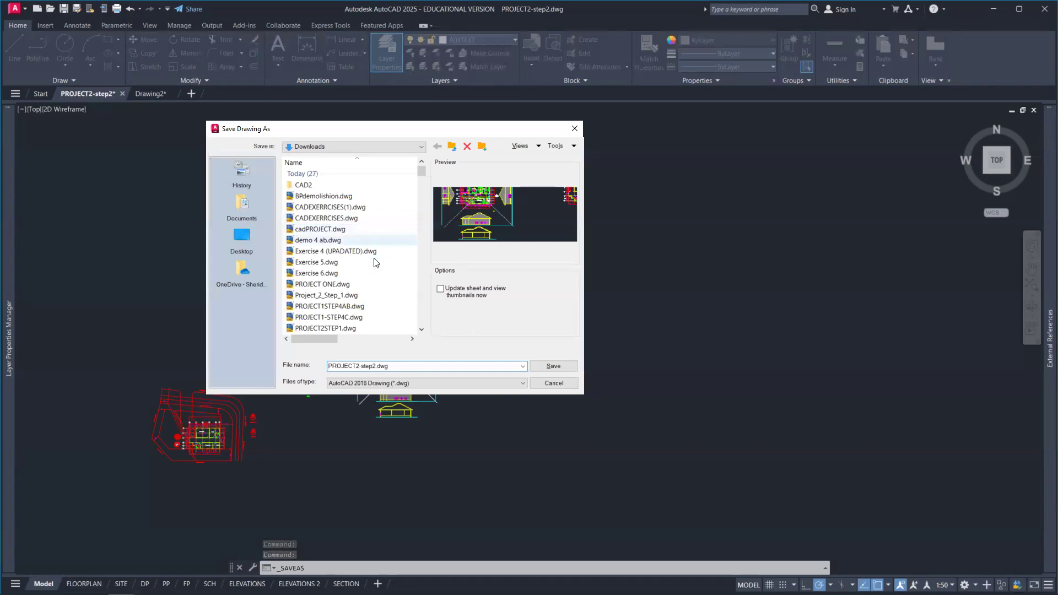
pyautogui.moveTo(389, 366); pyautogui.dragTo(288, 380)
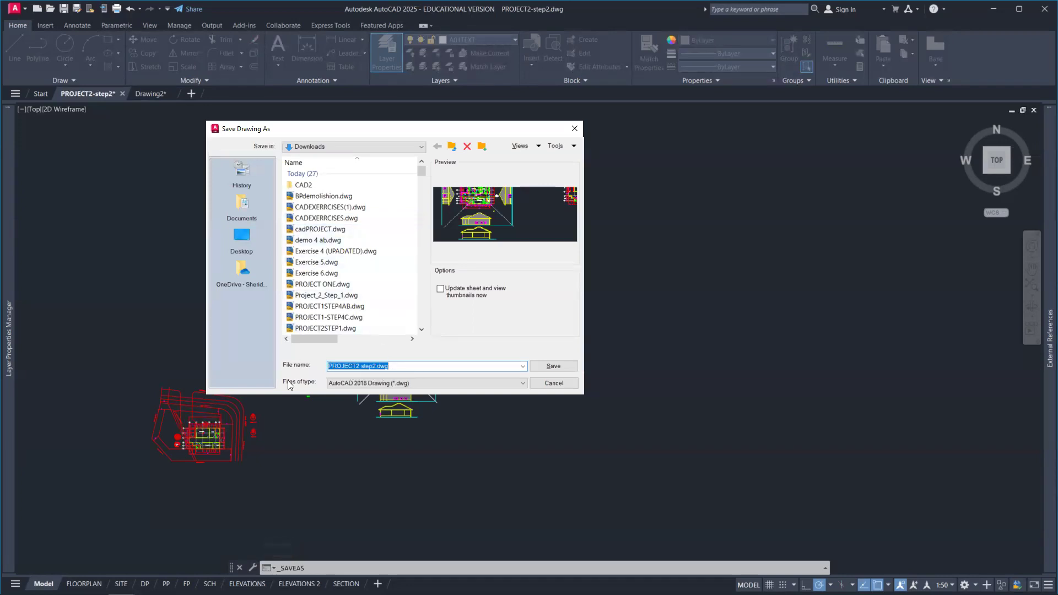
pyautogui.write('Ram')
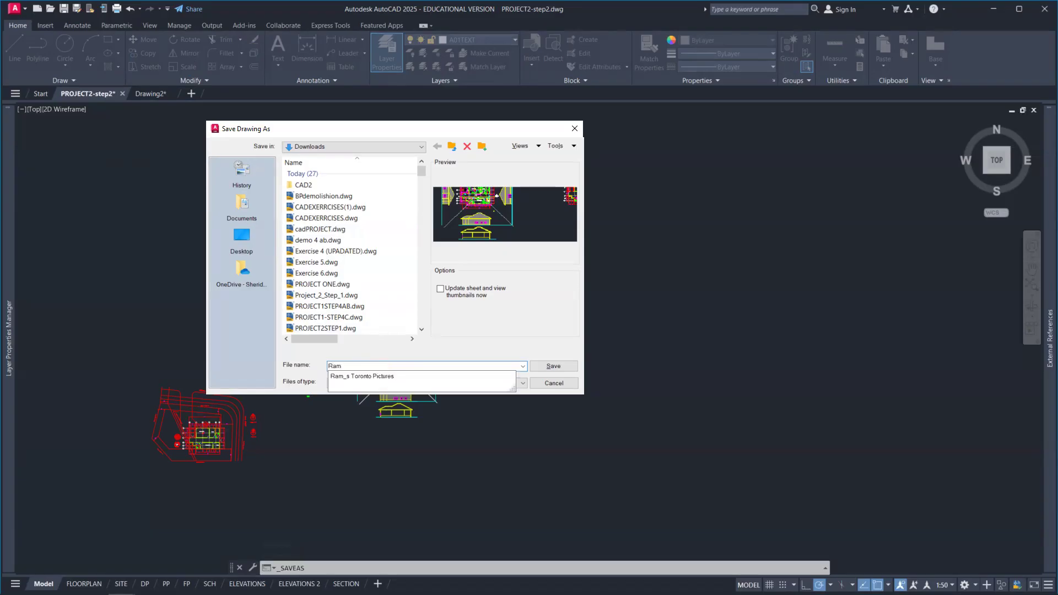
pyautogui.write('_Midterm_Metric_Template')
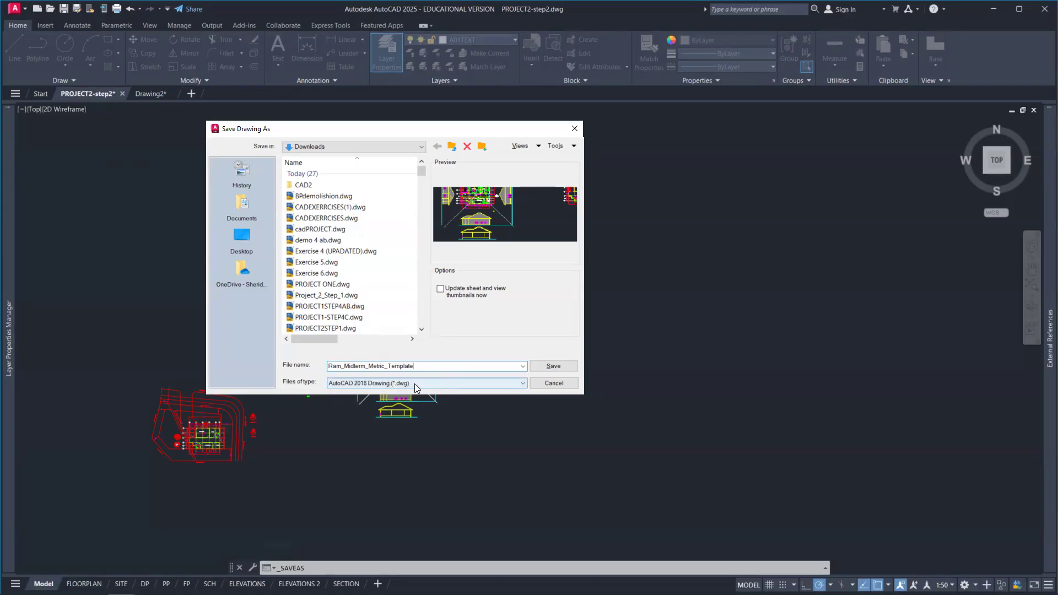
pyautogui.doubleClick(303, 185)
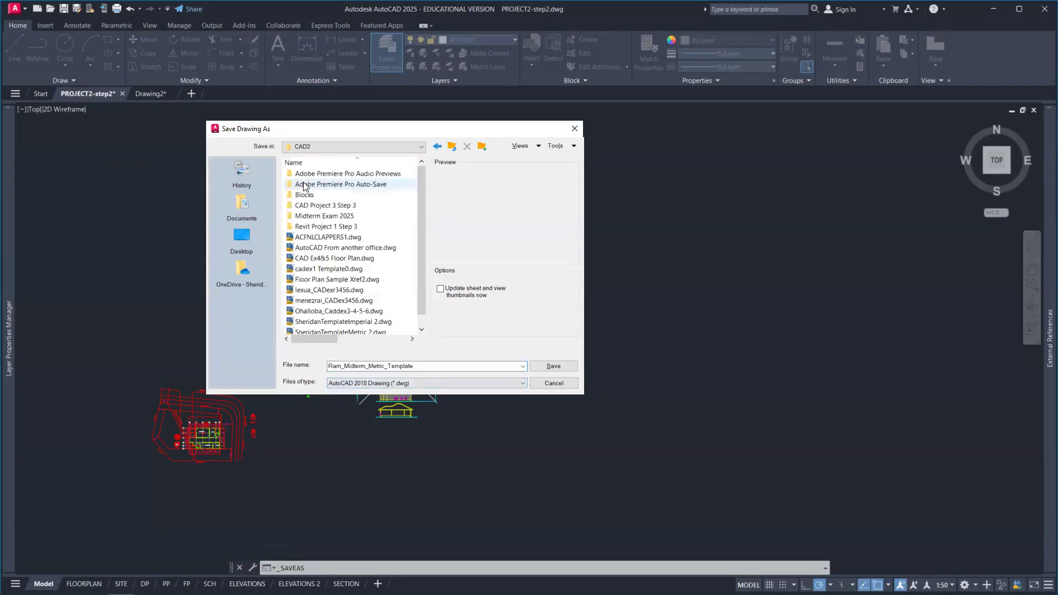
pyautogui.doubleClick(356, 217)
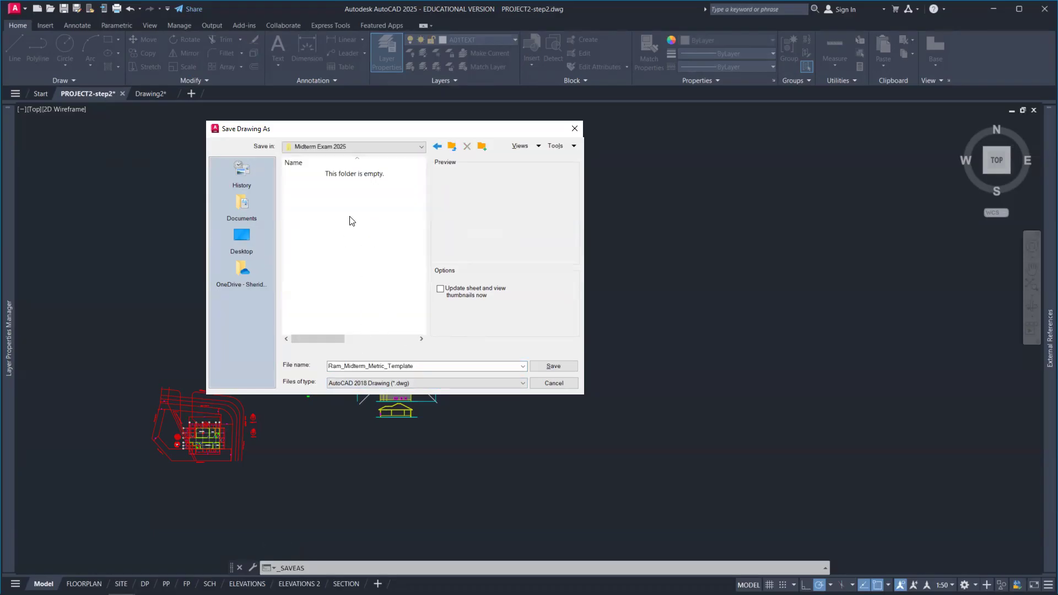
pyautogui.click(569, 368)
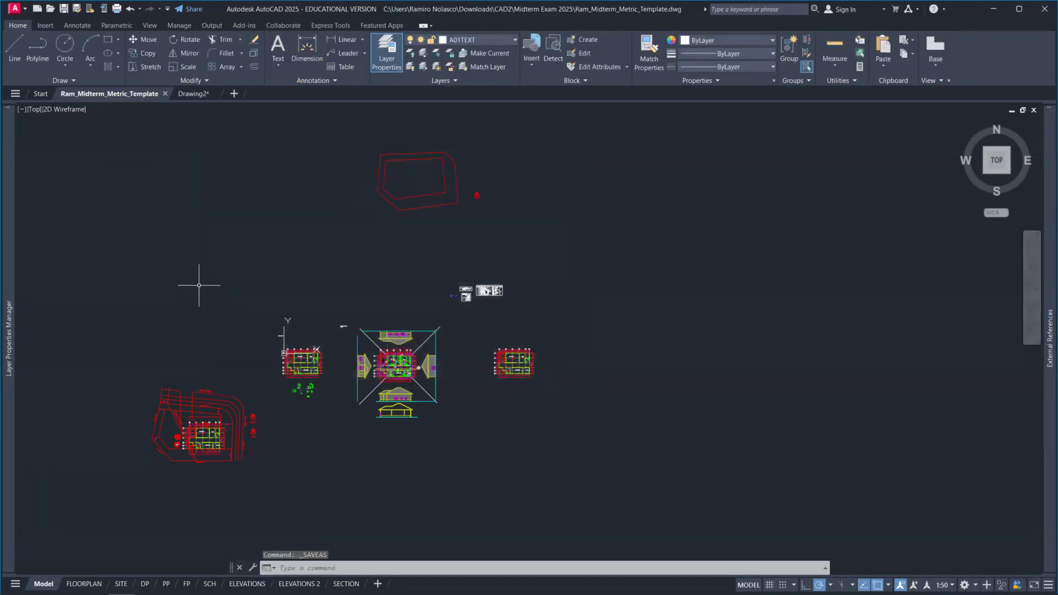
pyautogui.press('Return')
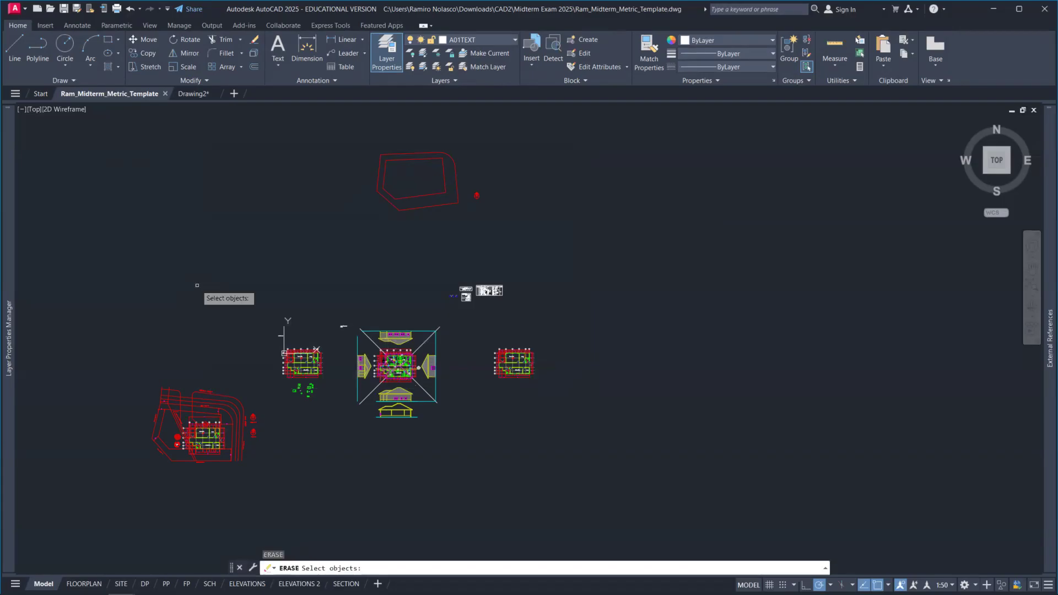
pyautogui.write('a')
pyautogui.press('Return')
pyautogui.press('Return')
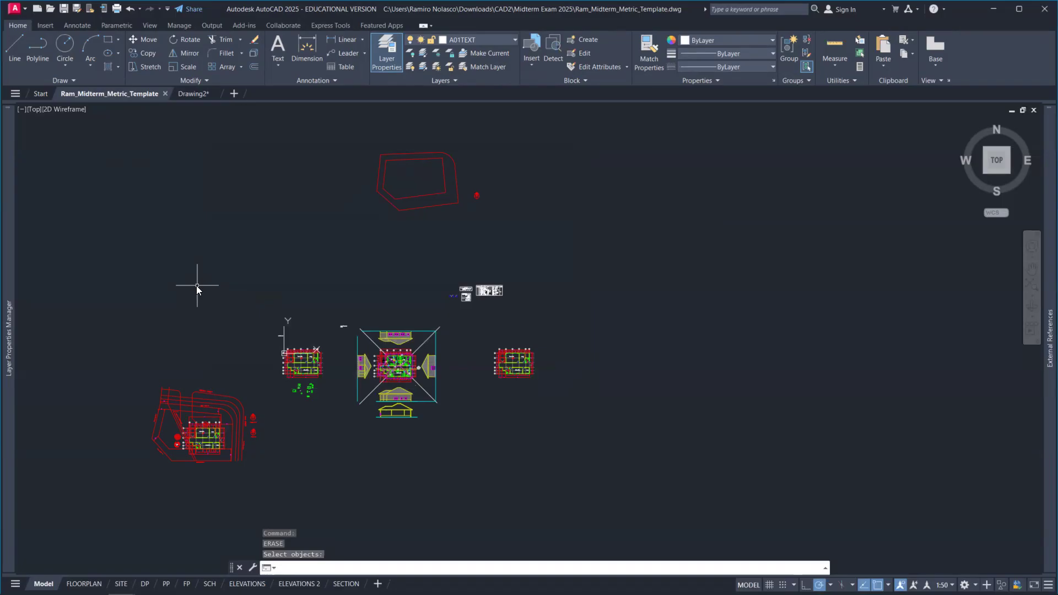
# Erase all objects from model space using the All selection option
pyautogui.press('Return')
pyautogui.write('all')
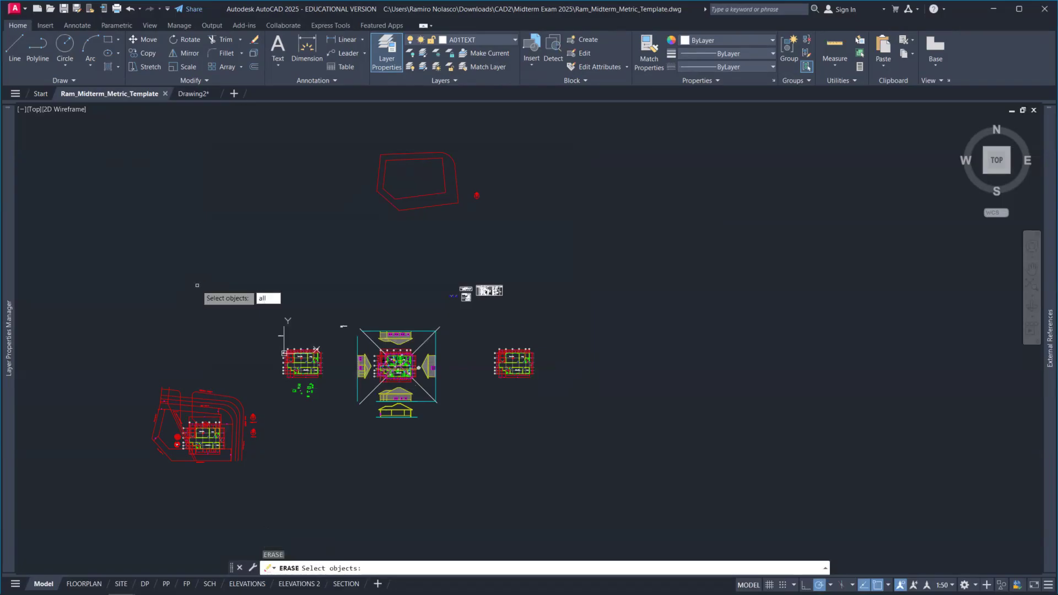
pyautogui.press('Return')
pyautogui.press('Return')
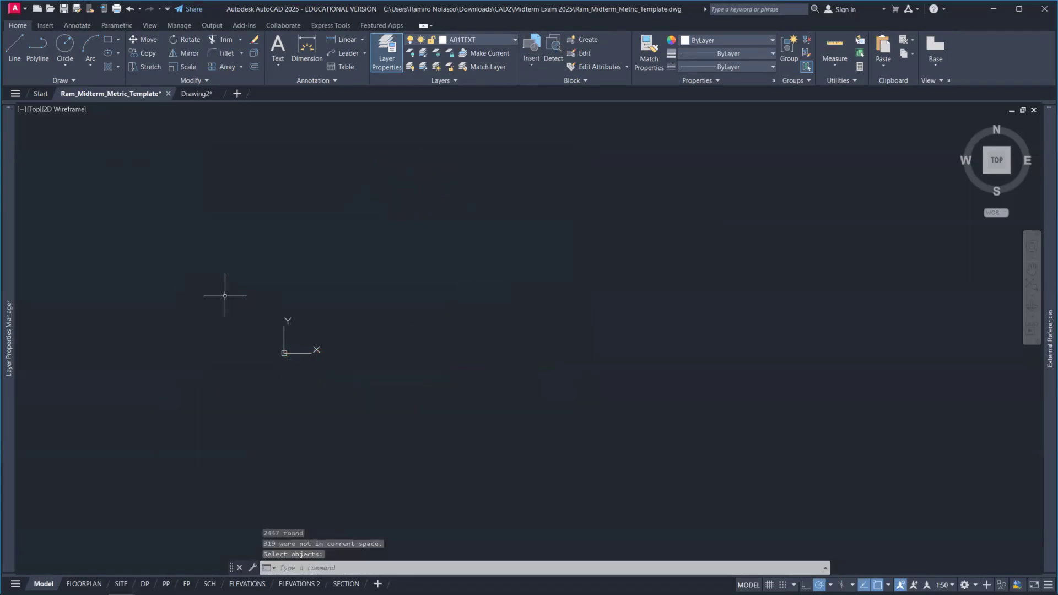
pyautogui.scroll(-1, 389, 369)
pyautogui.scroll(-2, 541, 414)
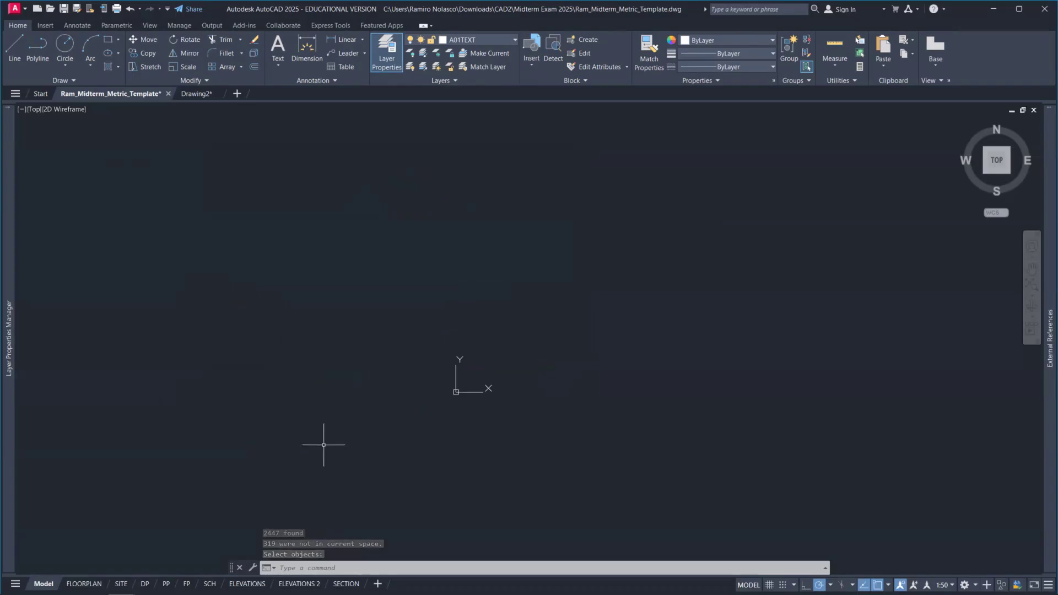
# View the FLOORPLAN layout, and go to the ELEVATIONS layout to inspect its title block
pyautogui.click(83, 583)
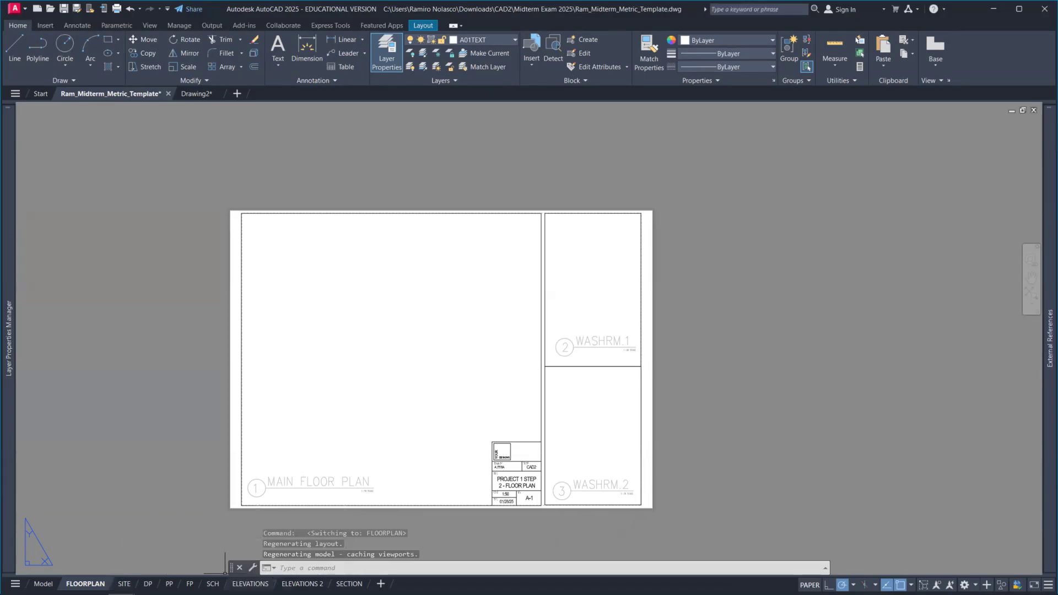
pyautogui.click(251, 584)
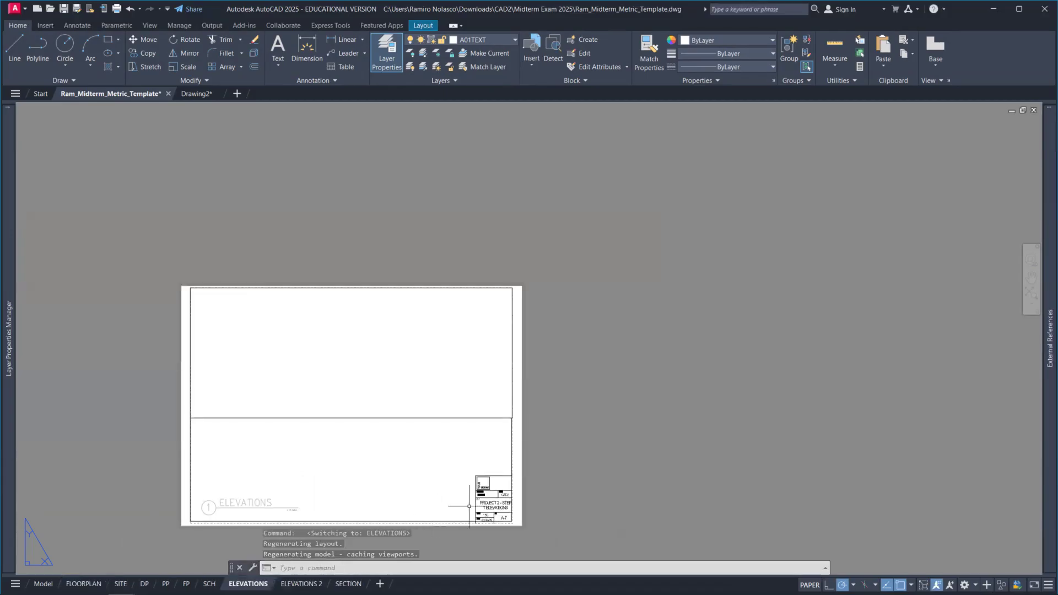
pyautogui.scroll(6, 469, 506)
pyautogui.scroll(-6, 460, 496)
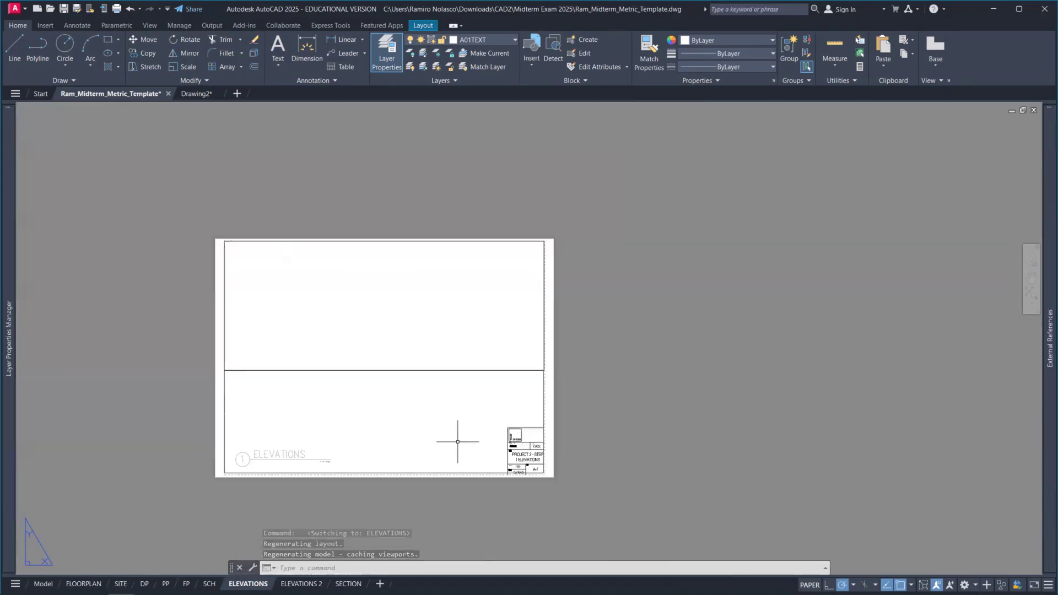
# Try deleting both viewports on the ELEVATIONS layout, and undo the deletion
pyautogui.click(266, 370)
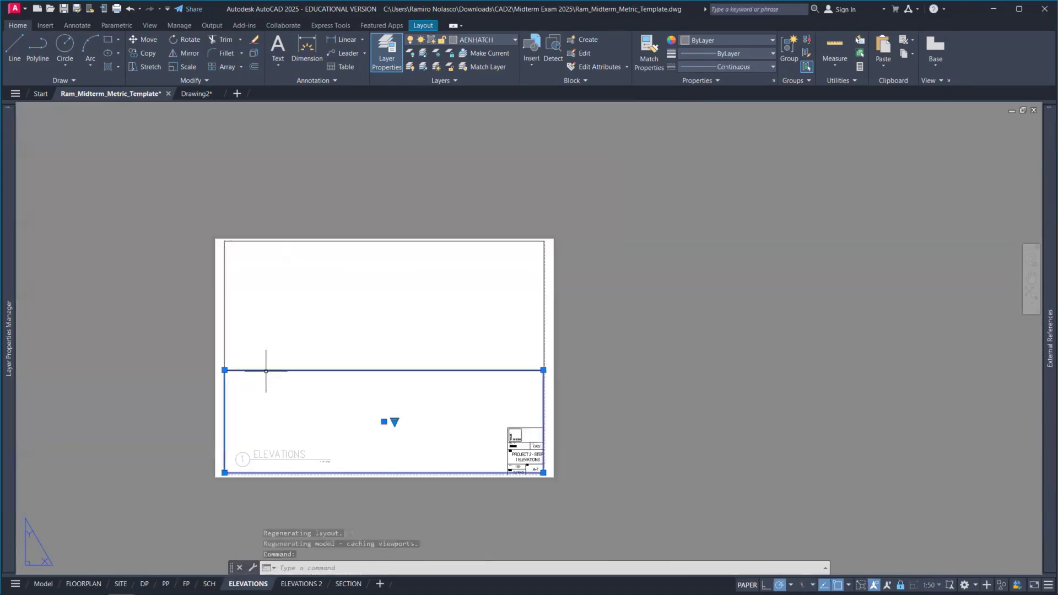
pyautogui.click(222, 311)
pyautogui.press('Delete')
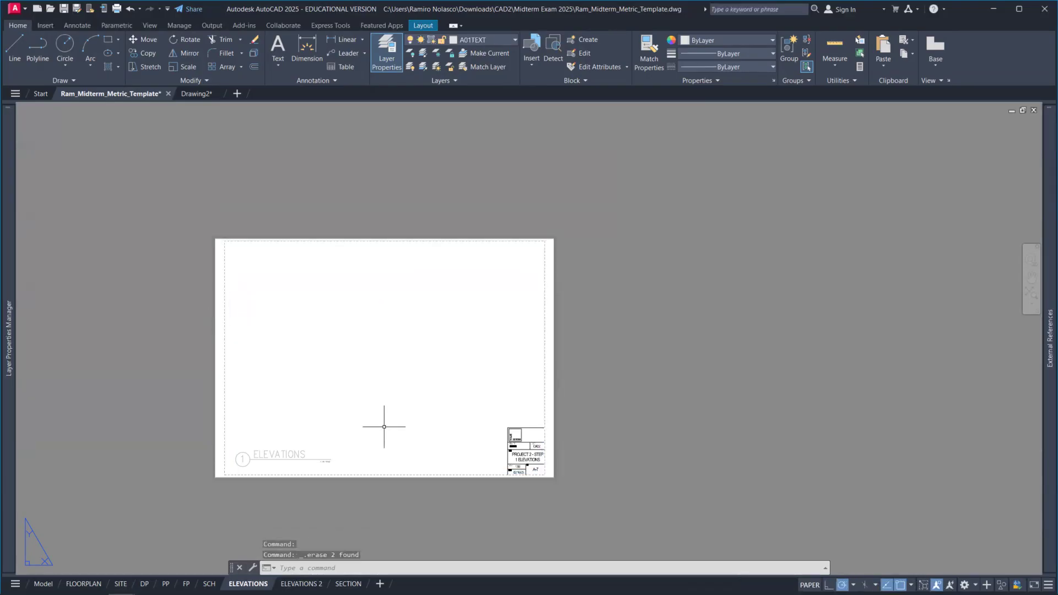
pyautogui.hotkey('ctrl', 'z')
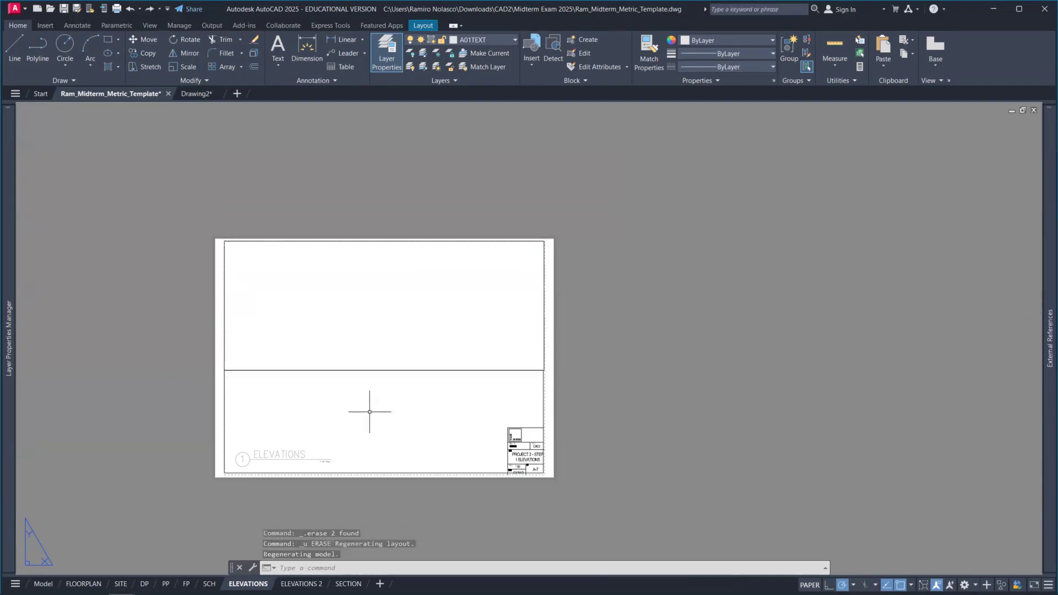
# Delete only the upper viewport on the ELEVATIONS layout
pyautogui.click(241, 308)
pyautogui.click(227, 306)
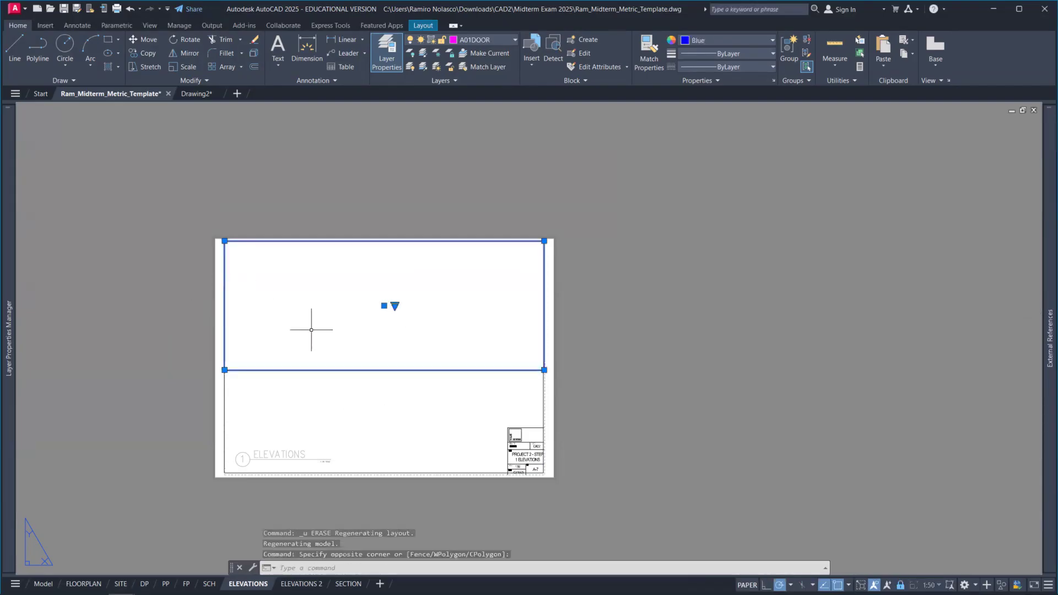
pyautogui.press('Delete')
# Stretch the remaining lower viewport's top edge up to the sheet's upper margin so it fills the layout
pyautogui.click(364, 372)
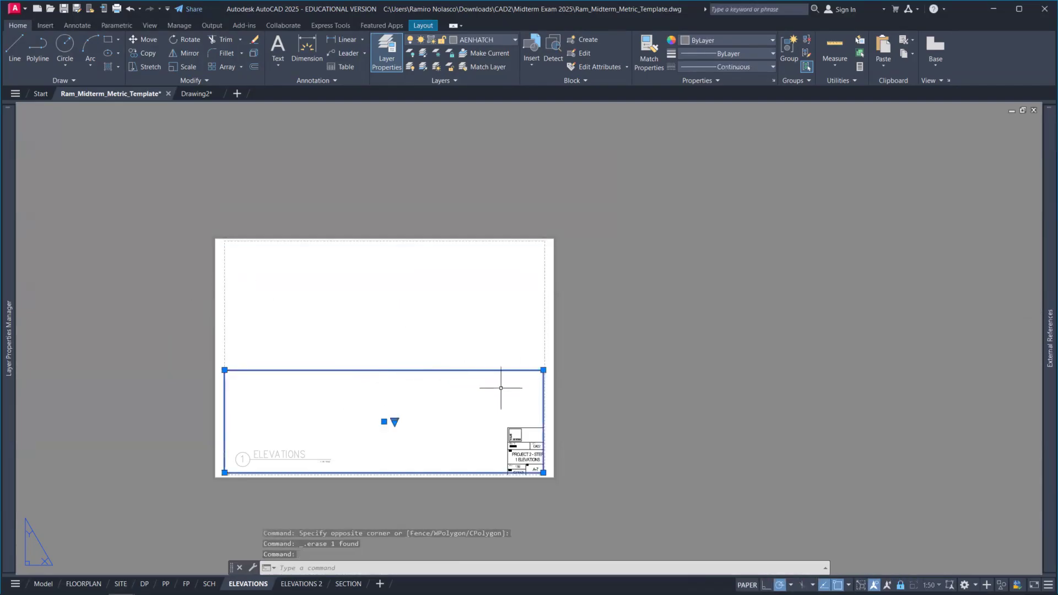
pyautogui.click(543, 370)
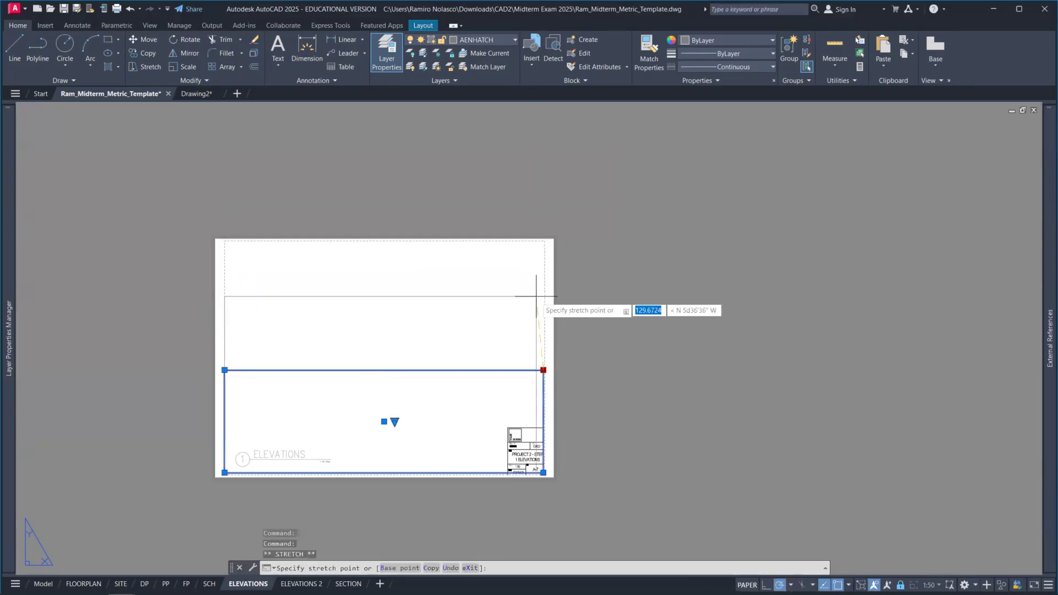
pyautogui.click(551, 252)
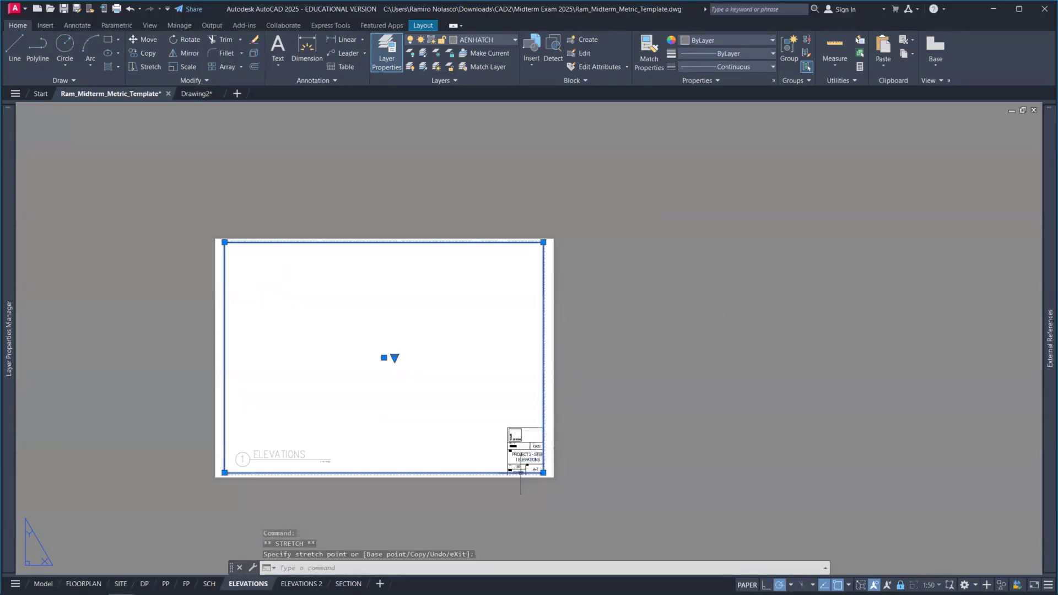
pyautogui.scroll(2, 517, 473)
pyautogui.scroll(-3, 314, 473)
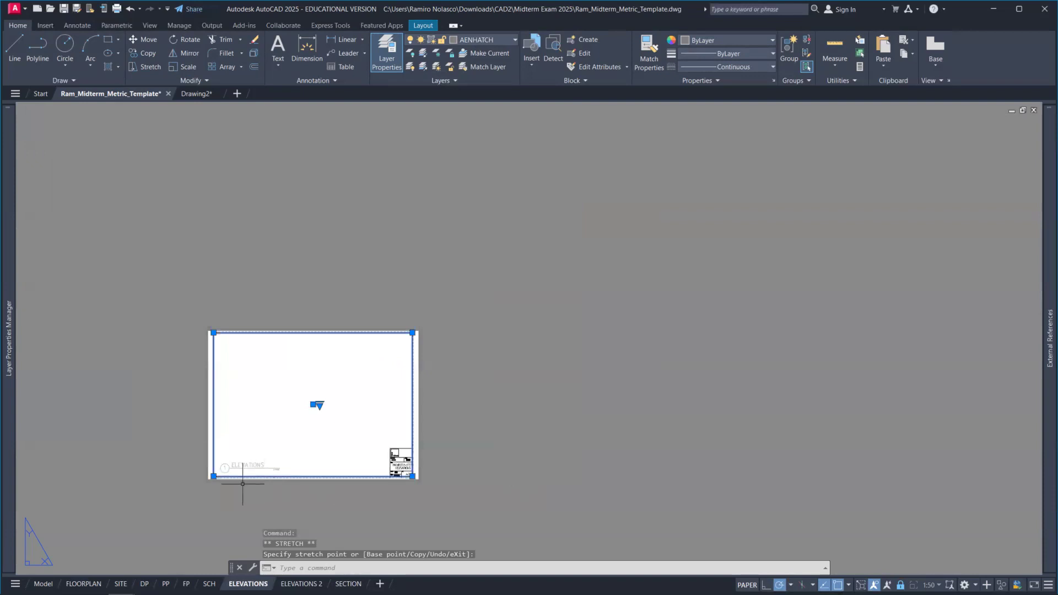
pyautogui.scroll(2, 243, 474)
pyautogui.press('Escape')
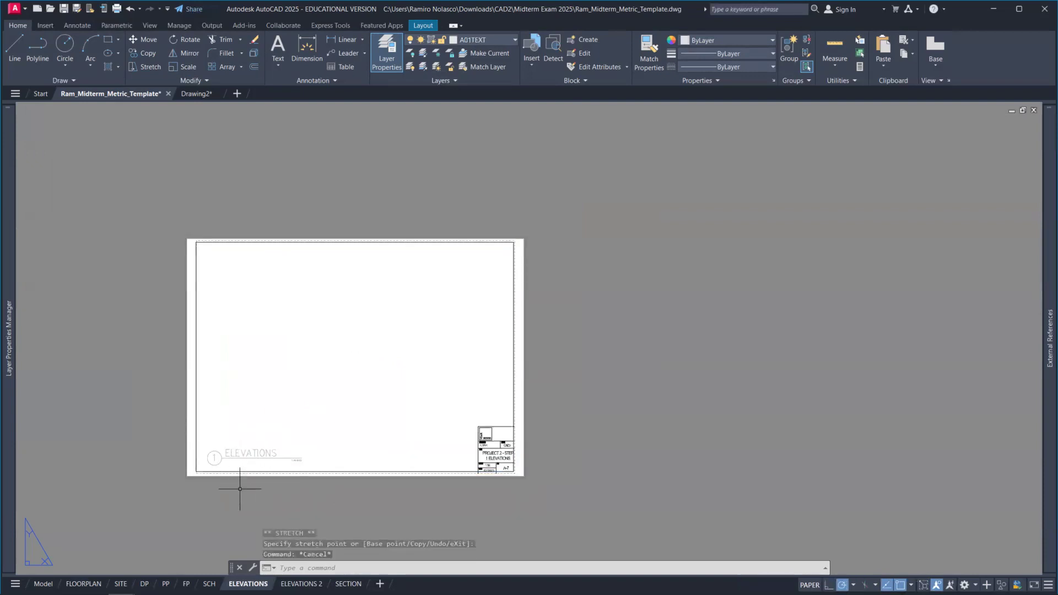
pyautogui.click(225, 498)
pyautogui.click(212, 503)
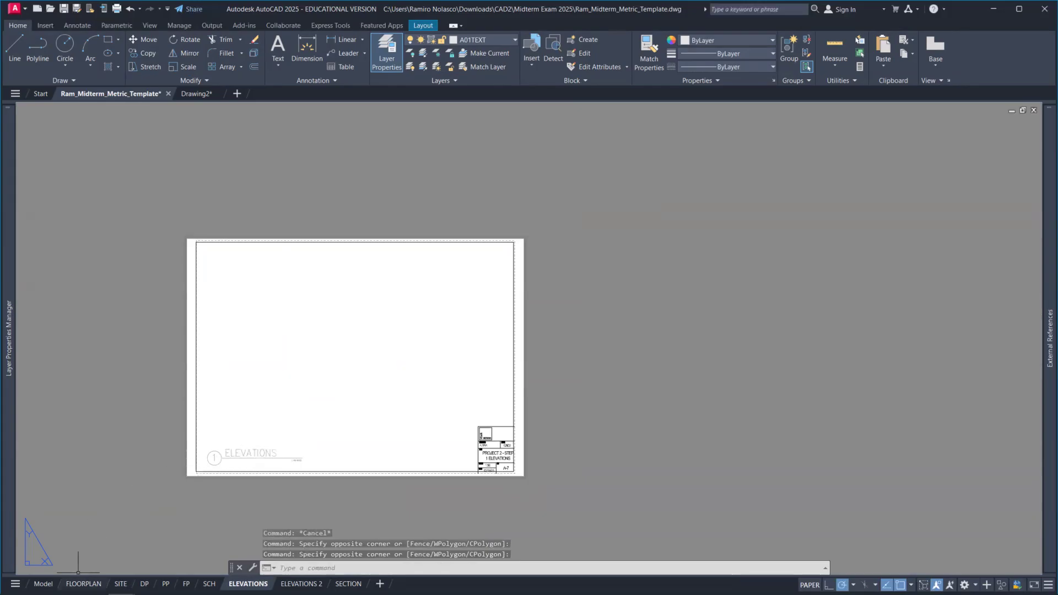
# Open the ELEVATIONS 2 layout and delete it from the drawing
pyautogui.click(301, 584)
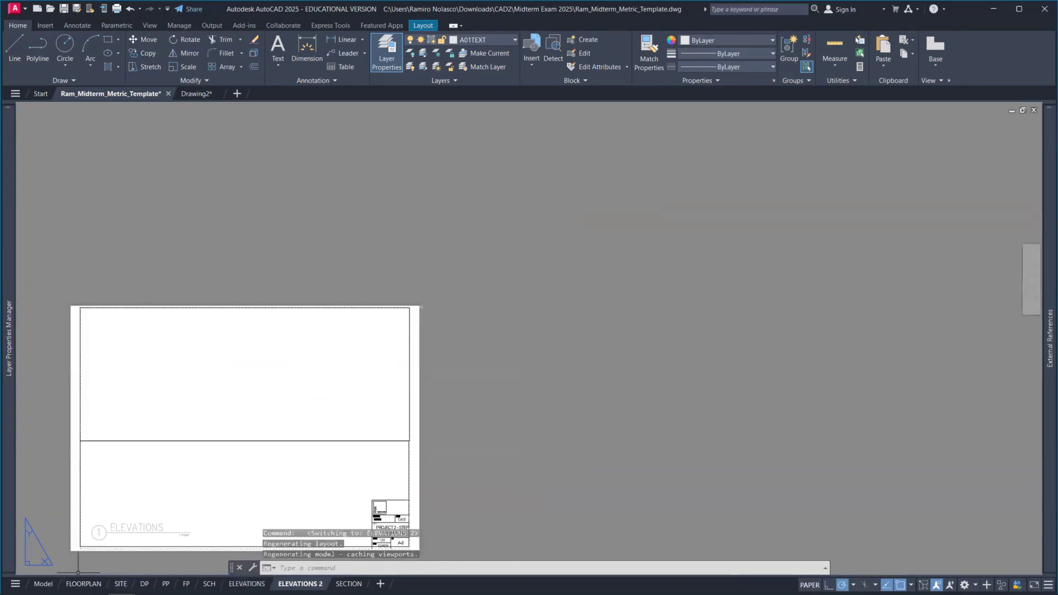
pyautogui.moveTo(476, 471); pyautogui.dragTo(533, 433, button='middle')
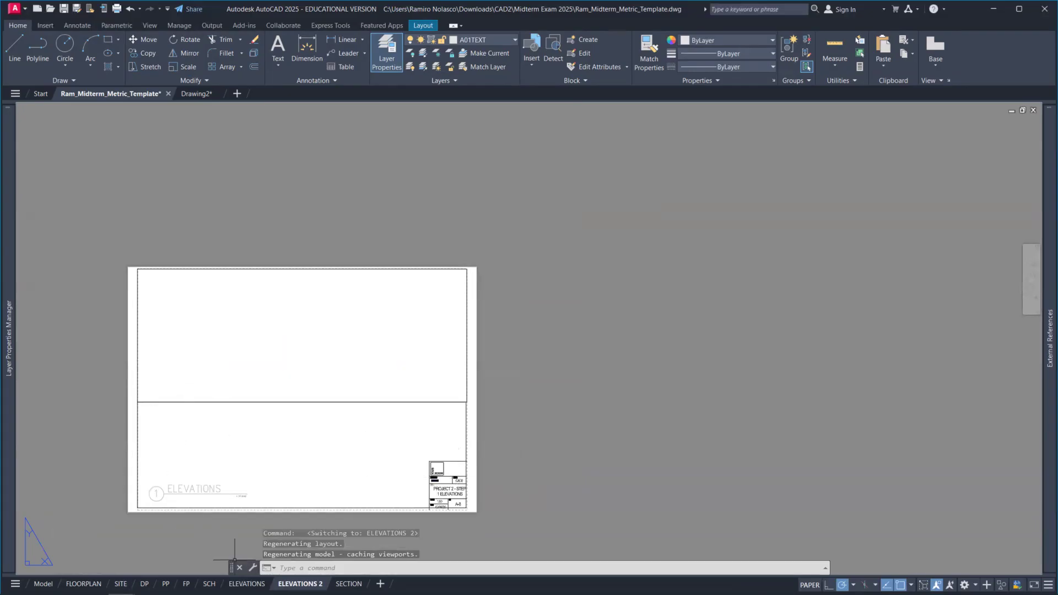
pyautogui.rightClick(298, 583)
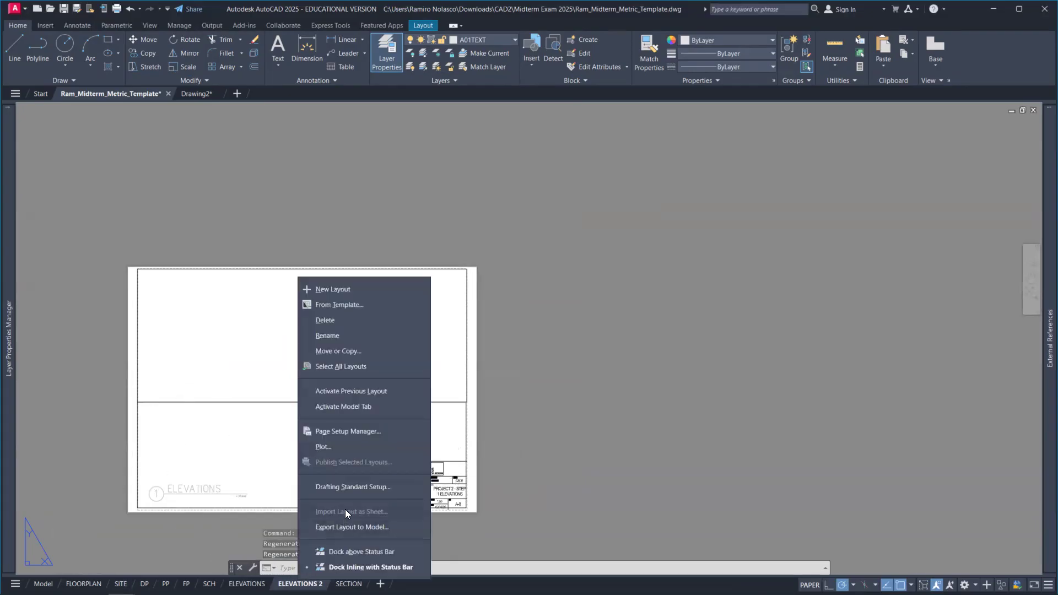
pyautogui.click(333, 323)
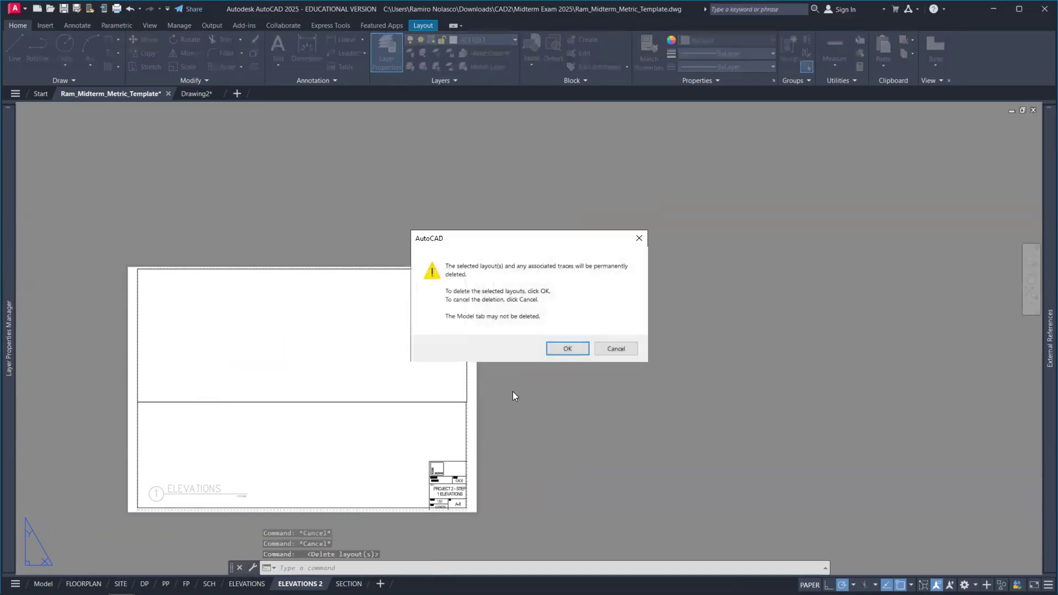
pyautogui.click(562, 350)
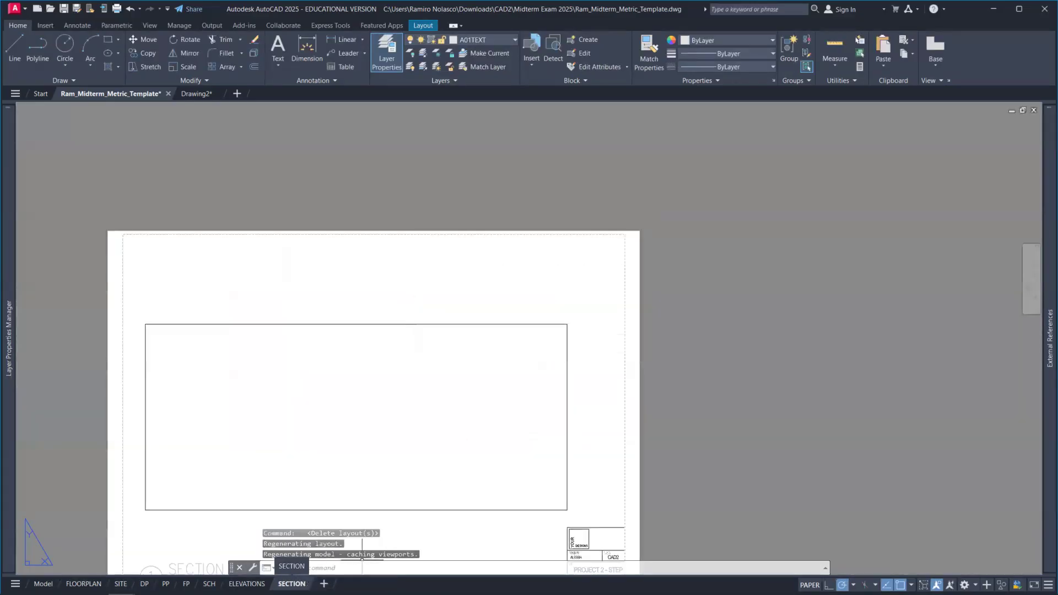
# Delete the SECTION layout from the drawing
pyautogui.rightClick(298, 584)
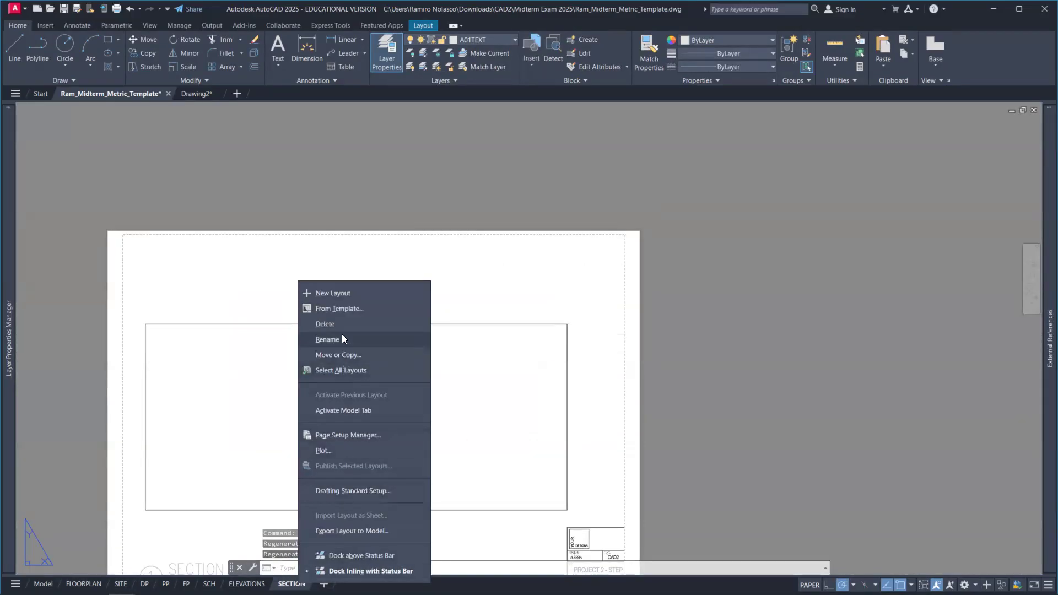
pyautogui.click(343, 325)
pyautogui.click(562, 349)
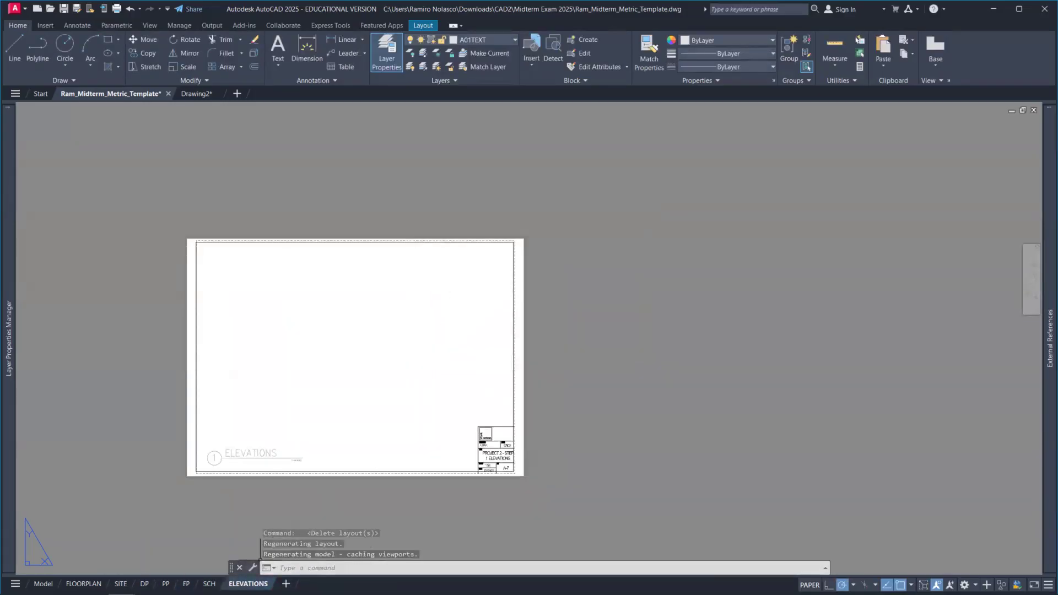
# Reorder the layouts so FLOORPLAN comes after SITE, and make SITE the active layout
pyautogui.moveTo(144, 584)
pyautogui.click(121, 583)
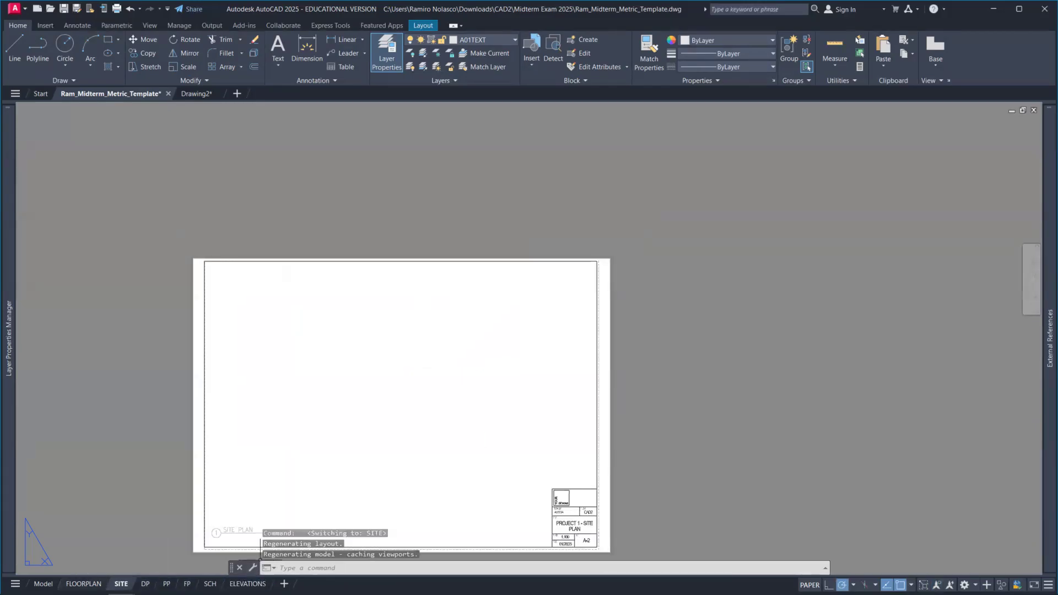
pyautogui.click(83, 583)
pyautogui.moveTo(85, 583); pyautogui.dragTo(138, 583)
pyautogui.click(72, 583)
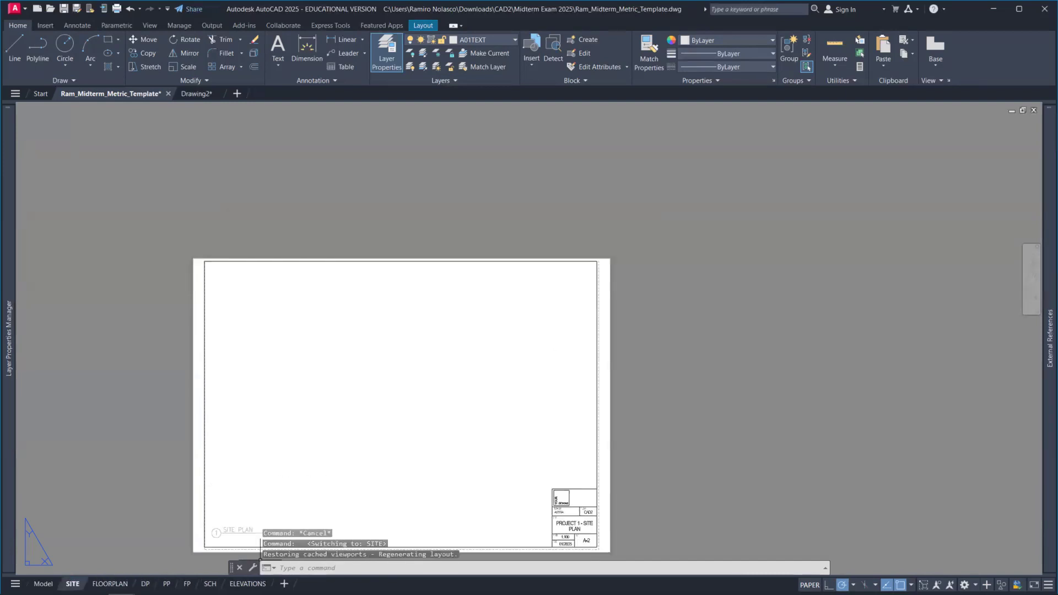
# Stretch the upper-left corner of the SITE layout's viewport inward so its border lies just inside the dashed printable margin
pyautogui.scroll(-2, 153, 539)
pyautogui.moveTo(151, 529); pyautogui.dragTo(146, 459, button='middle')
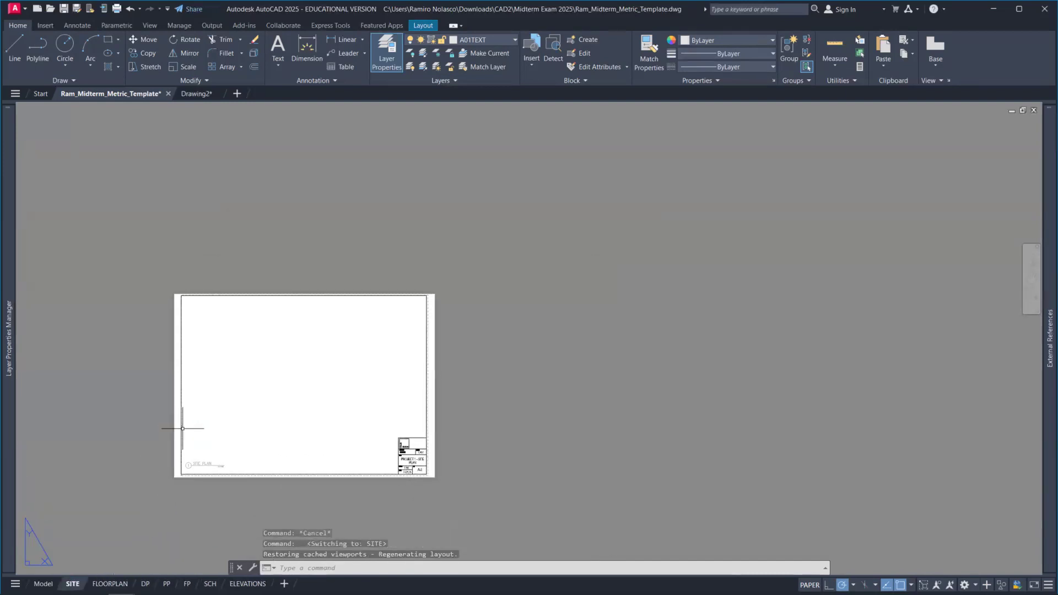
pyautogui.scroll(2, 234, 305)
pyautogui.scroll(1, 234, 304)
pyautogui.scroll(1, 96, 270)
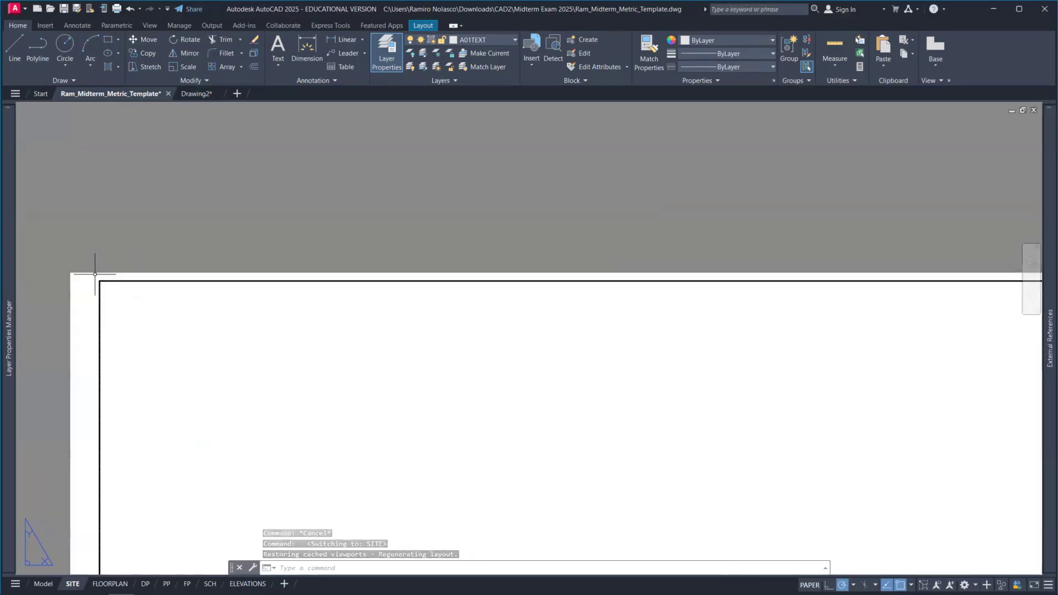
pyautogui.scroll(1, 143, 299)
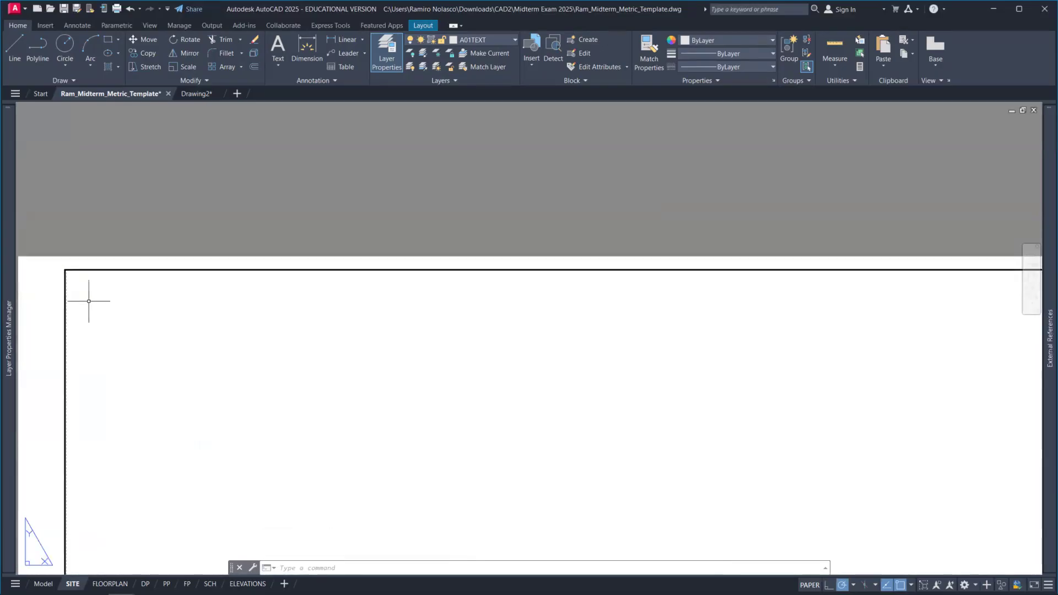
pyautogui.scroll(2, 50, 298)
pyautogui.scroll(2, 83, 282)
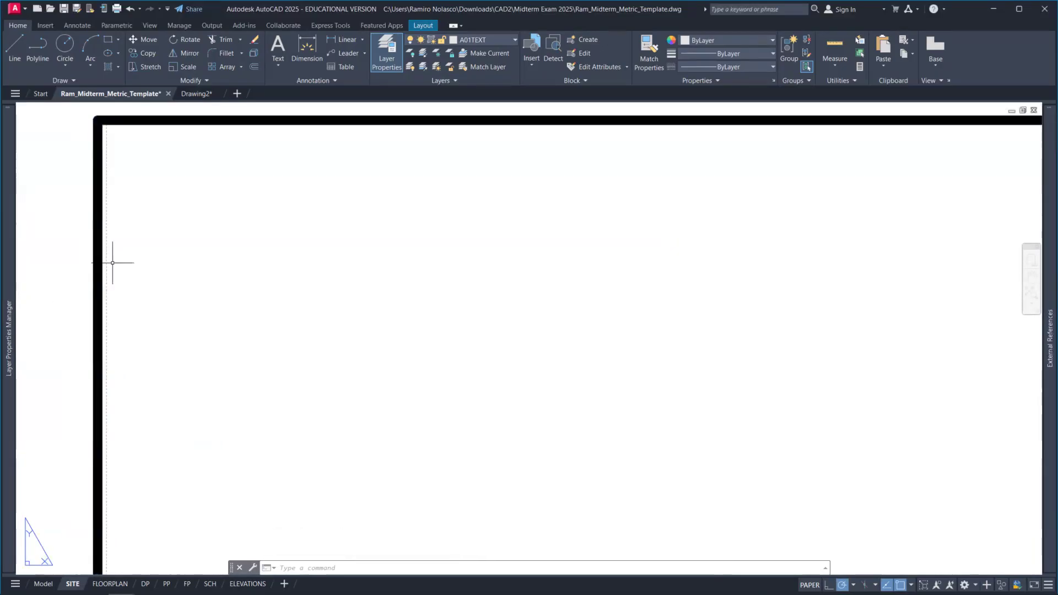
pyautogui.click(94, 218)
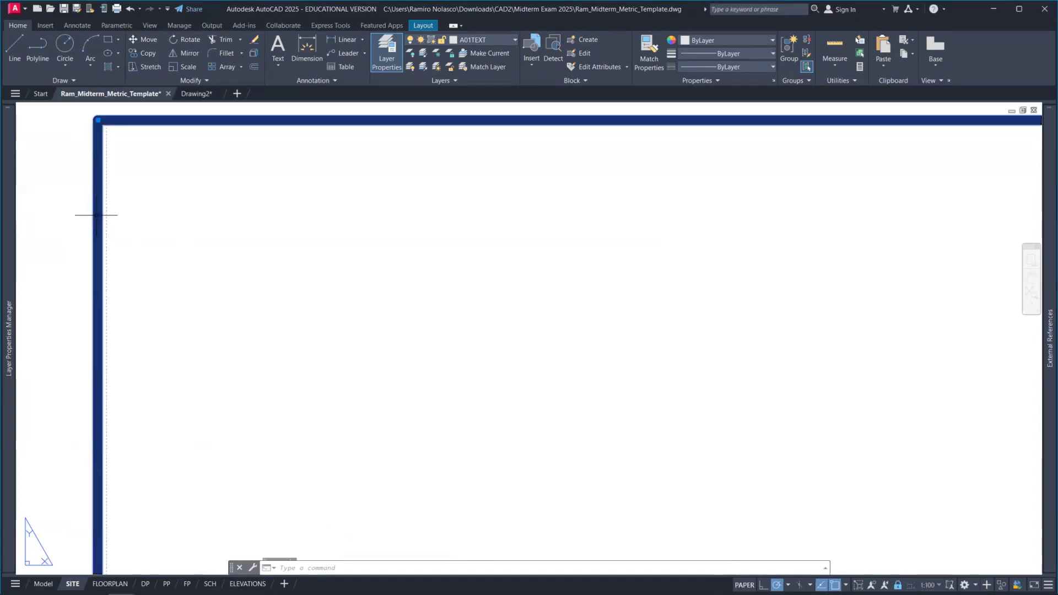
pyautogui.click(98, 119)
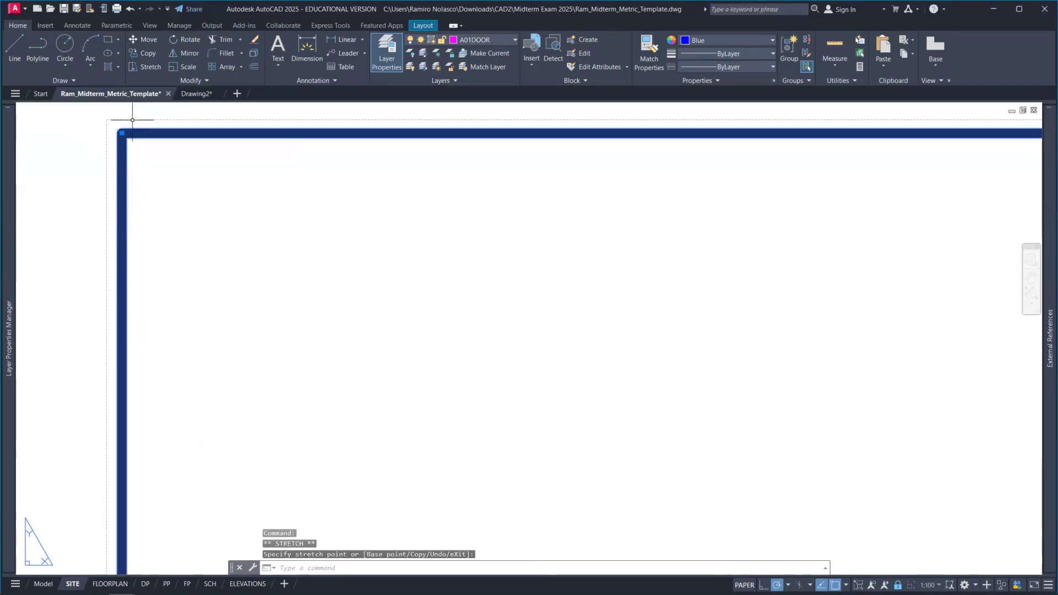
pyautogui.scroll(-5, 201, 275)
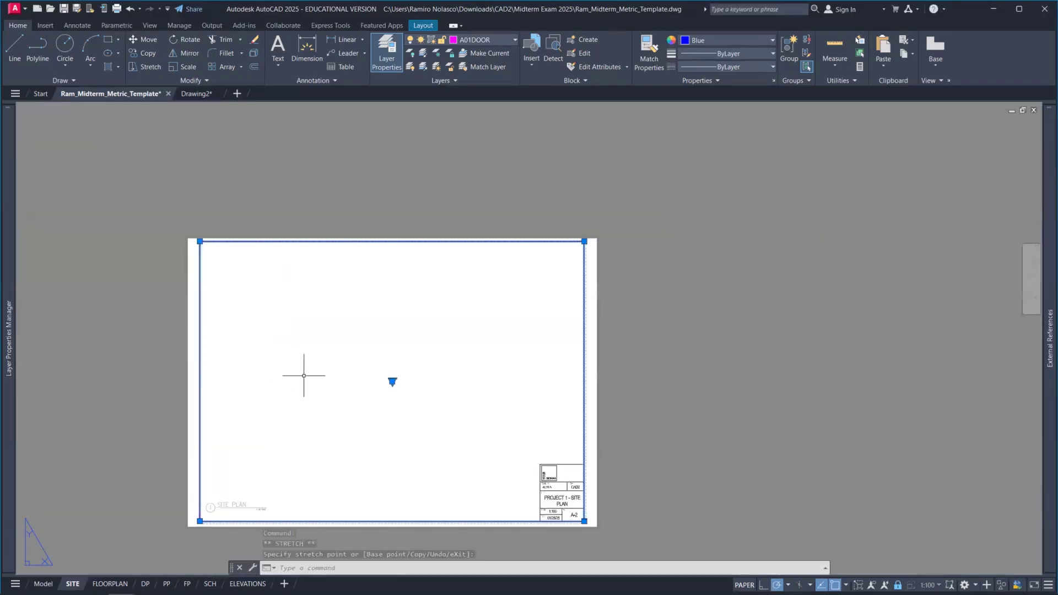
pyautogui.moveTo(304, 376); pyautogui.dragTo(272, 302, button='middle')
pyautogui.scroll(6, 574, 456)
pyautogui.scroll(-4, 449, 433)
pyautogui.scroll(-2, 286, 406)
pyautogui.moveTo(223, 339); pyautogui.dragTo(342, 338, button='middle')
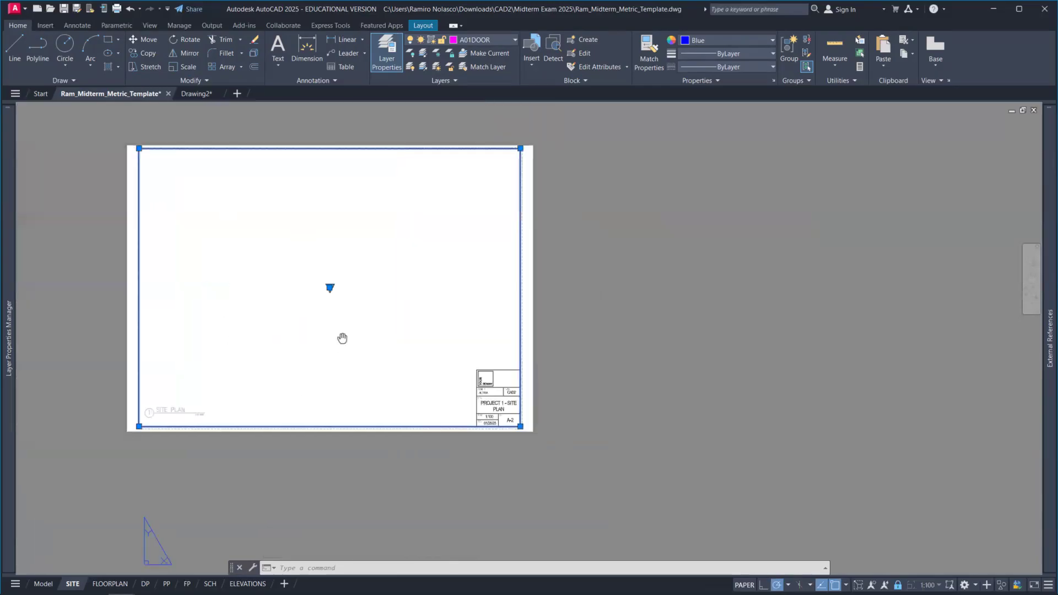
pyautogui.click(110, 583)
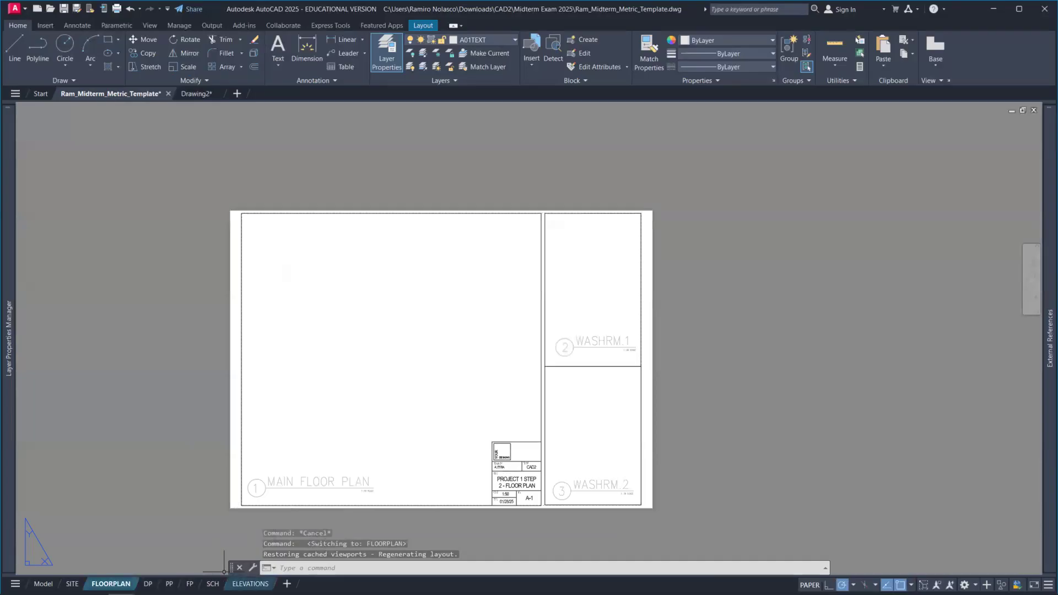
pyautogui.rightClick(252, 582)
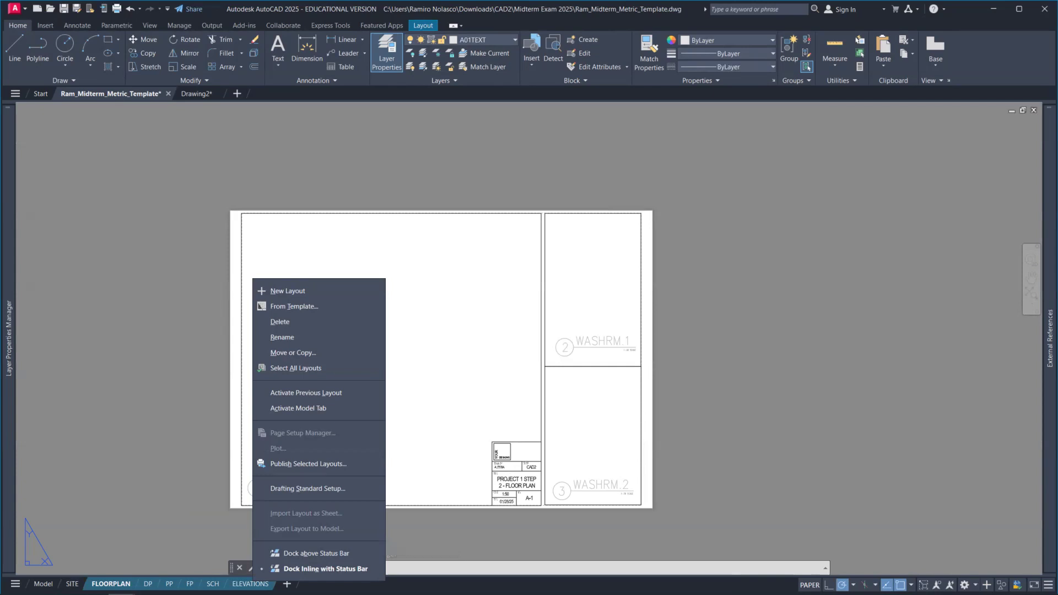
pyautogui.click(163, 539)
pyautogui.click(134, 541)
pyautogui.press('Escape')
pyautogui.click(73, 583)
# Delete the FLOORPLAN, DP, PP, FP, SCH and ELEVATIONS layouts together, keeping only SITE
pyautogui.click(106, 583)
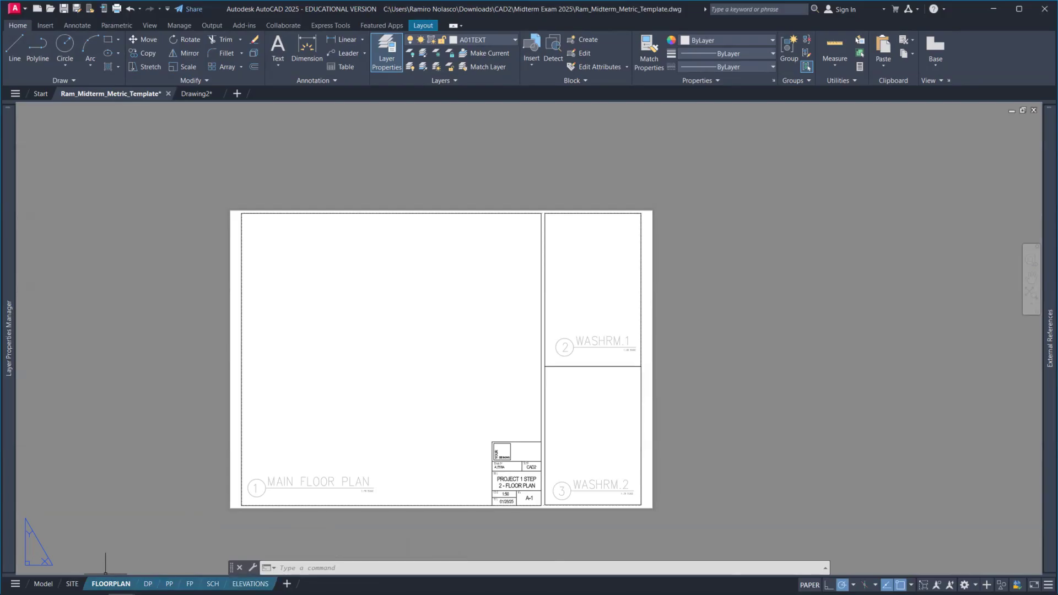
pyautogui.rightClick(249, 583)
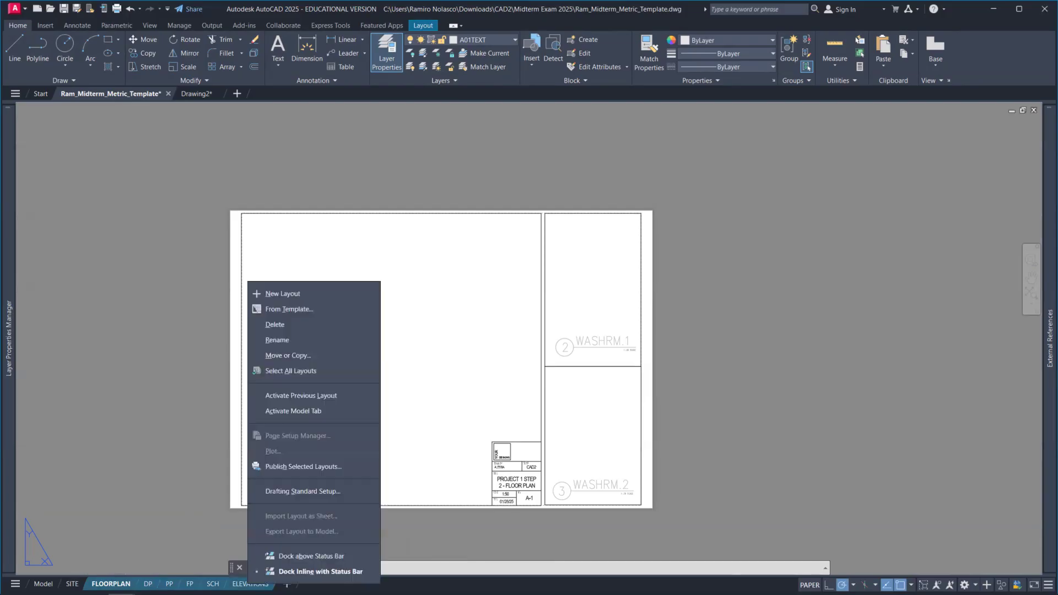
pyautogui.click(294, 326)
pyautogui.press('Return')
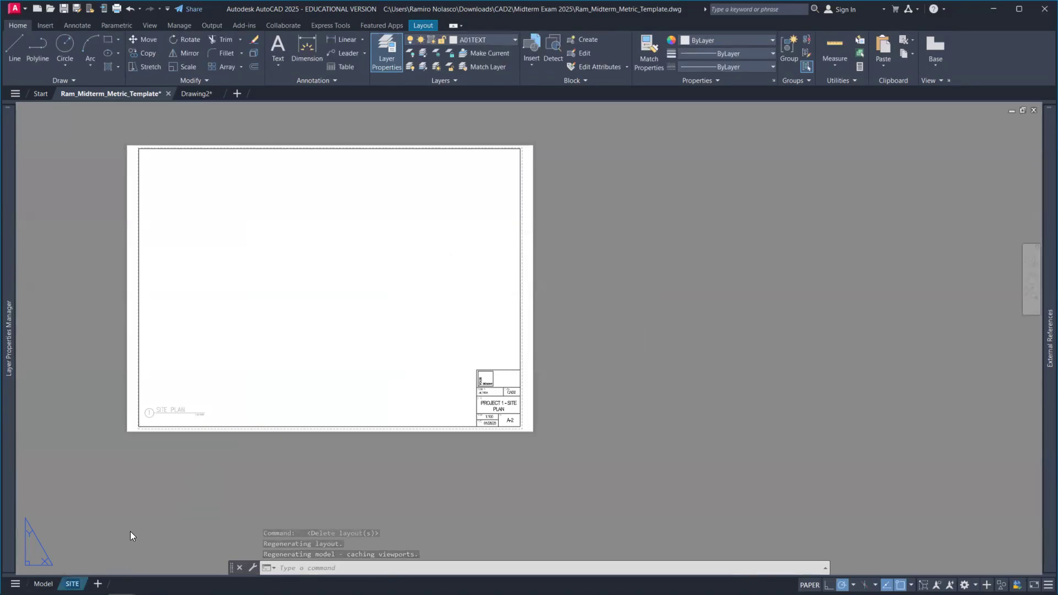
# Rename the remaining SITE layout as FP
pyautogui.write('FP')
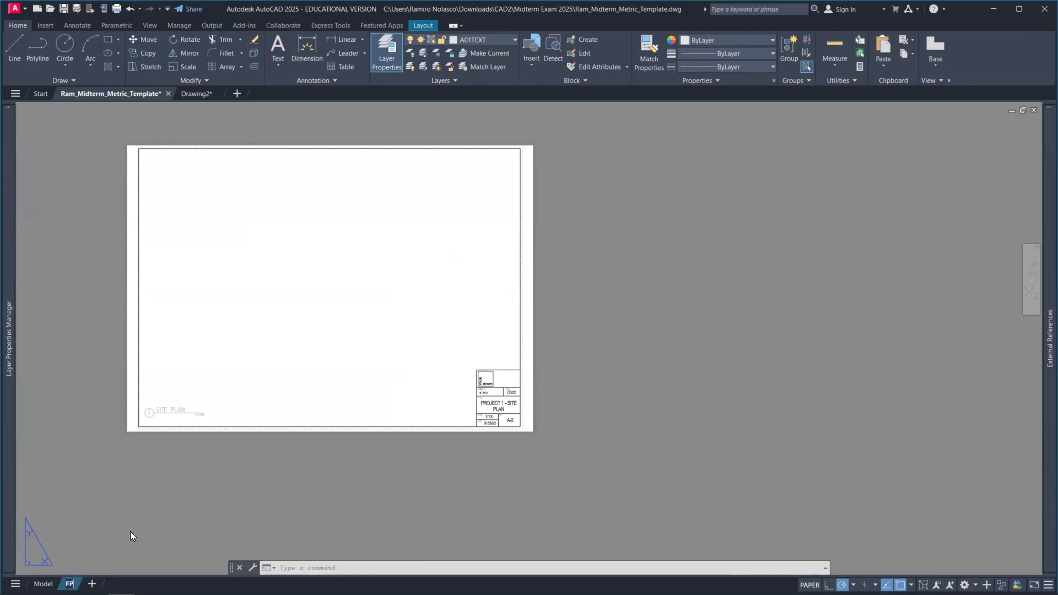
pyautogui.click(131, 511)
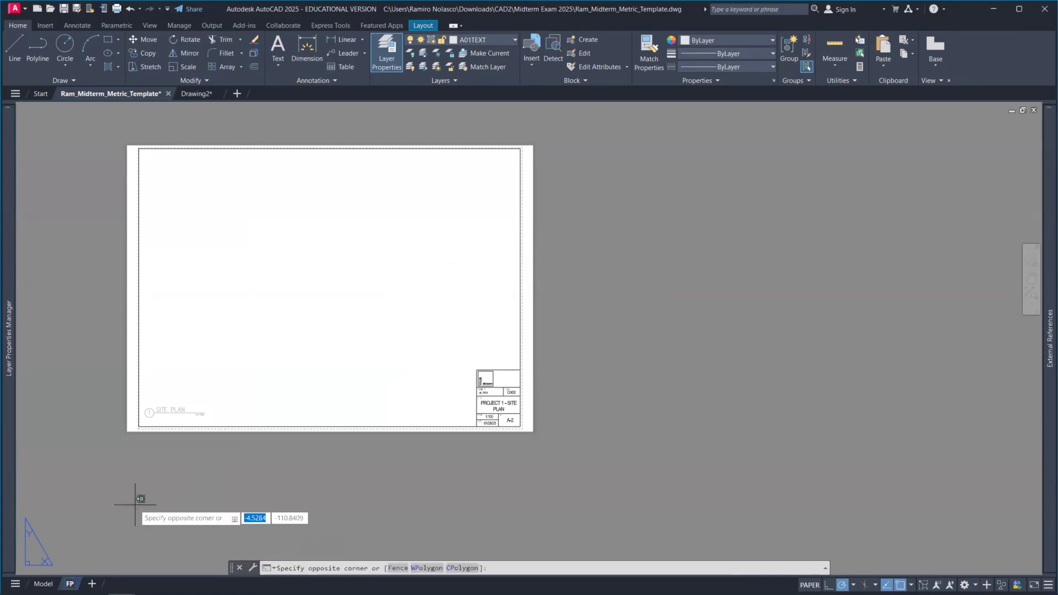
pyautogui.moveTo(301, 475); pyautogui.dragTo(418, 464, button='middle')
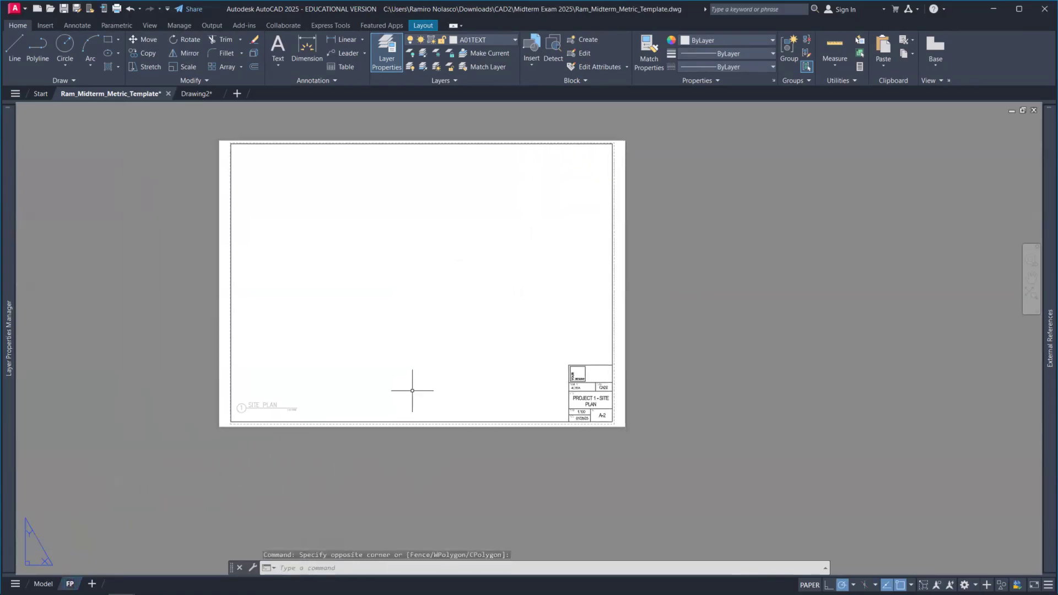
pyautogui.scroll(-2, 448, 507)
pyautogui.scroll(2, 420, 385)
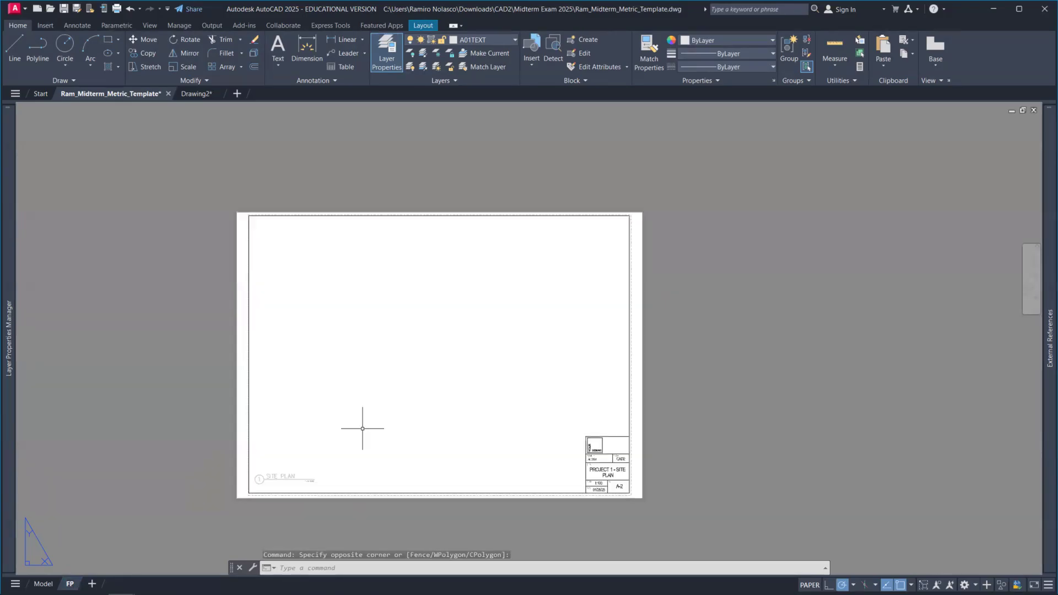
# Return to model space and review the drawing's layers and the layer filters, widening the filter tree so full filter names can be read
pyautogui.click(43, 584)
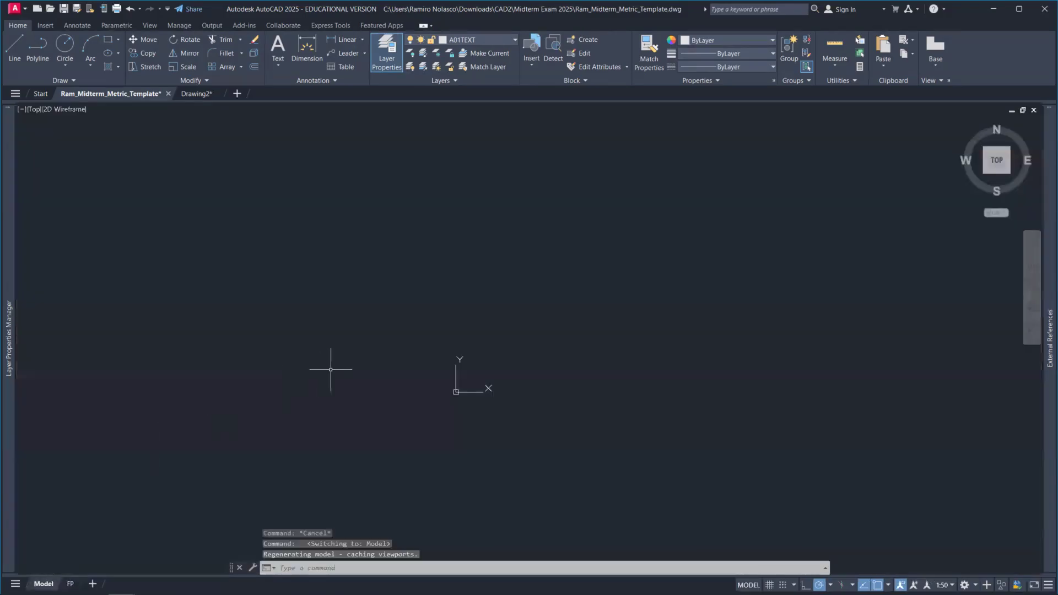
pyautogui.click(513, 38)
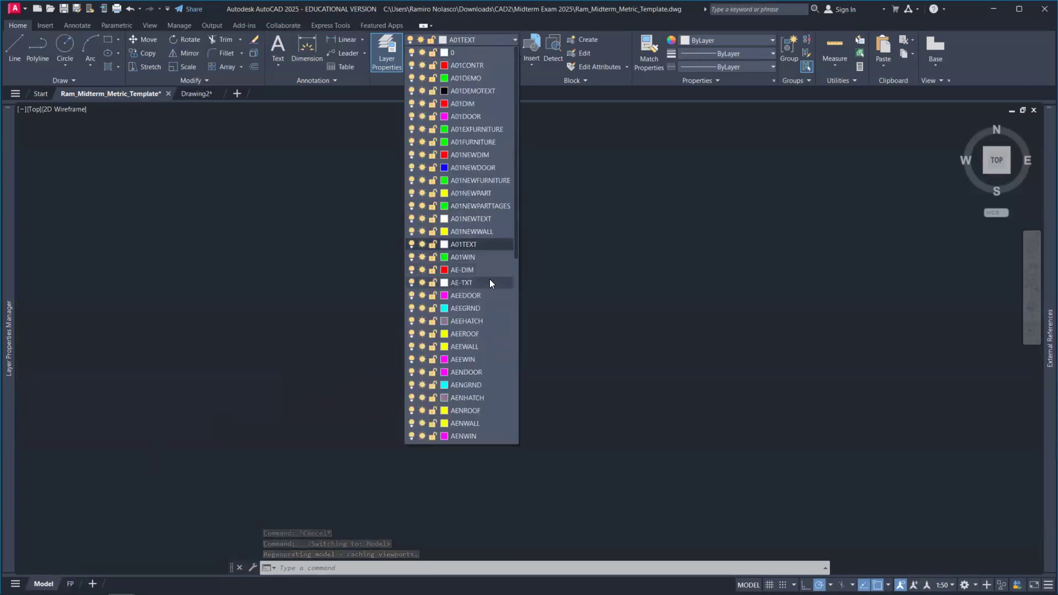
pyautogui.click(193, 219)
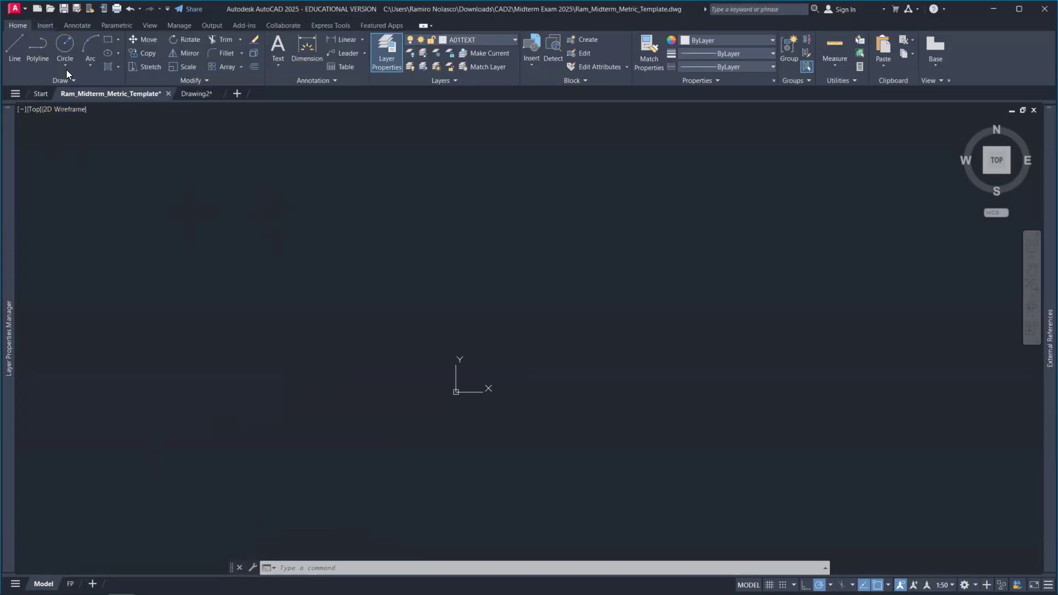
pyautogui.click(389, 59)
pyautogui.click(388, 60)
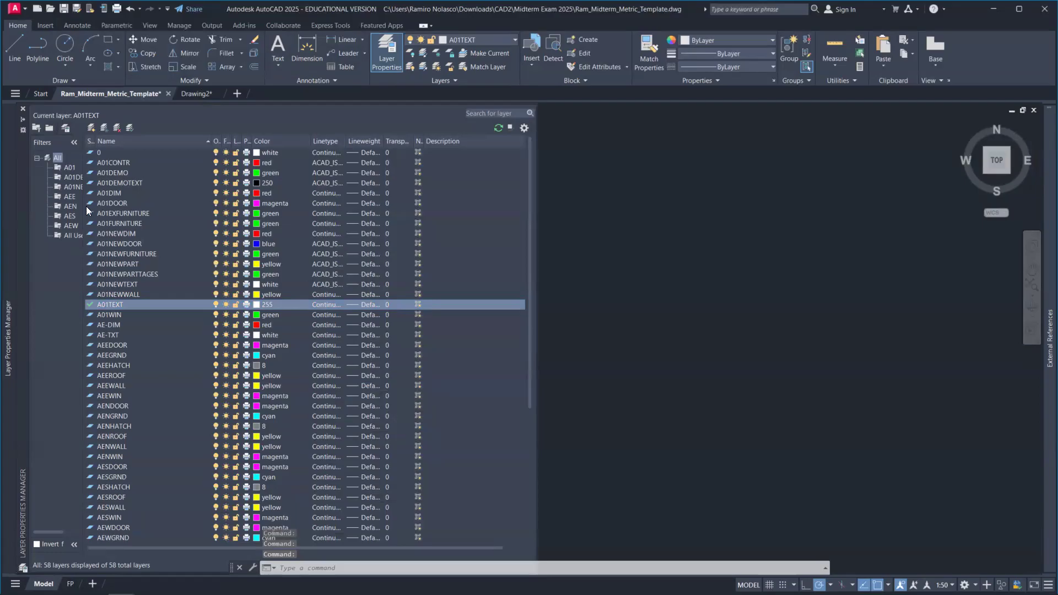
pyautogui.moveTo(114, 209); pyautogui.dragTo(116, 215)
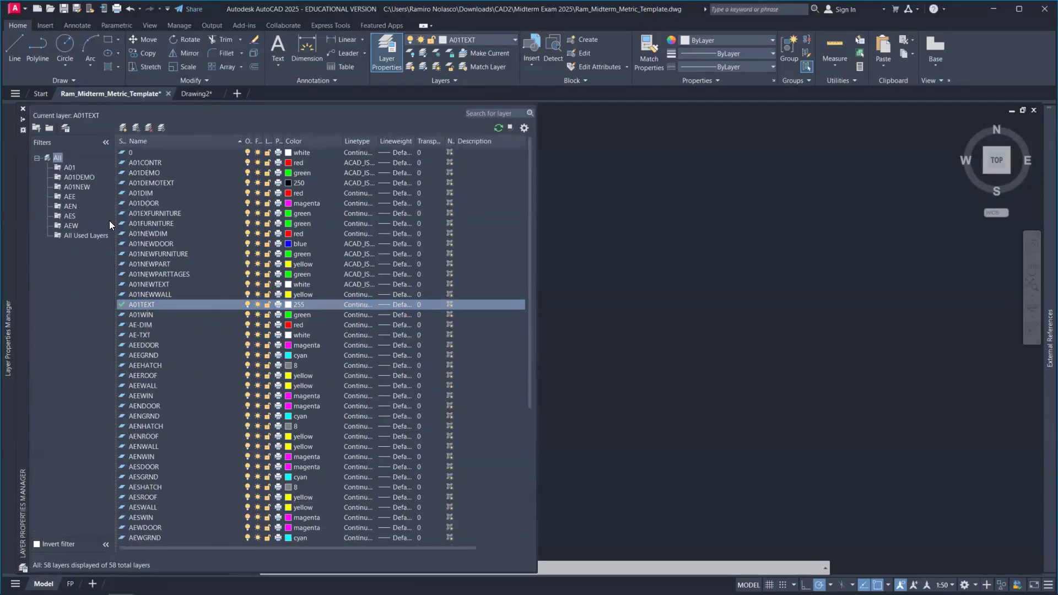
pyautogui.moveTo(114, 218); pyautogui.dragTo(137, 237)
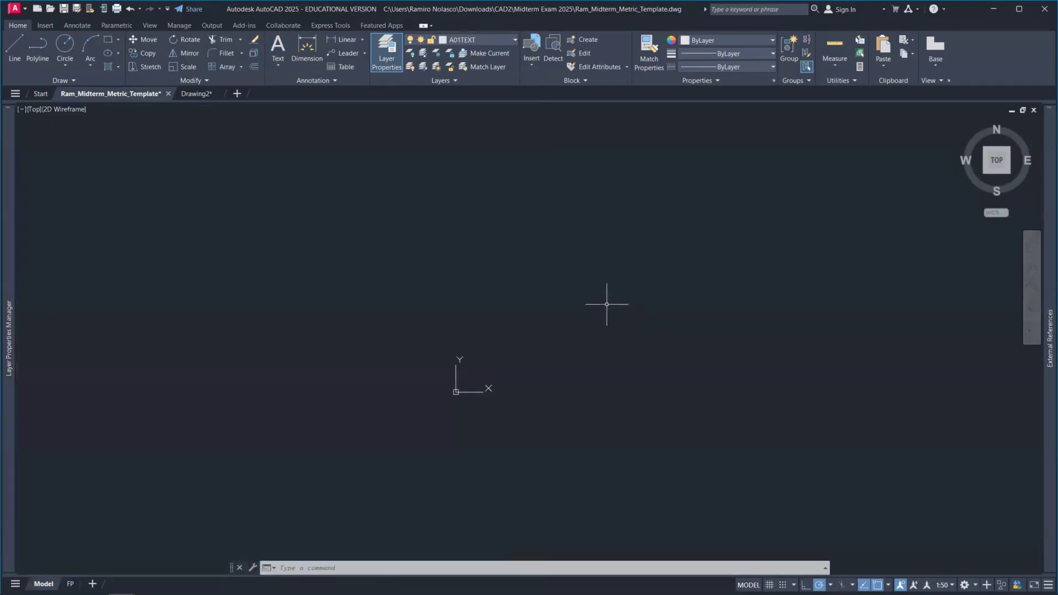
# Switch to Drawing2 and close it without saving its changes
pyautogui.click(601, 300)
pyautogui.click(533, 246)
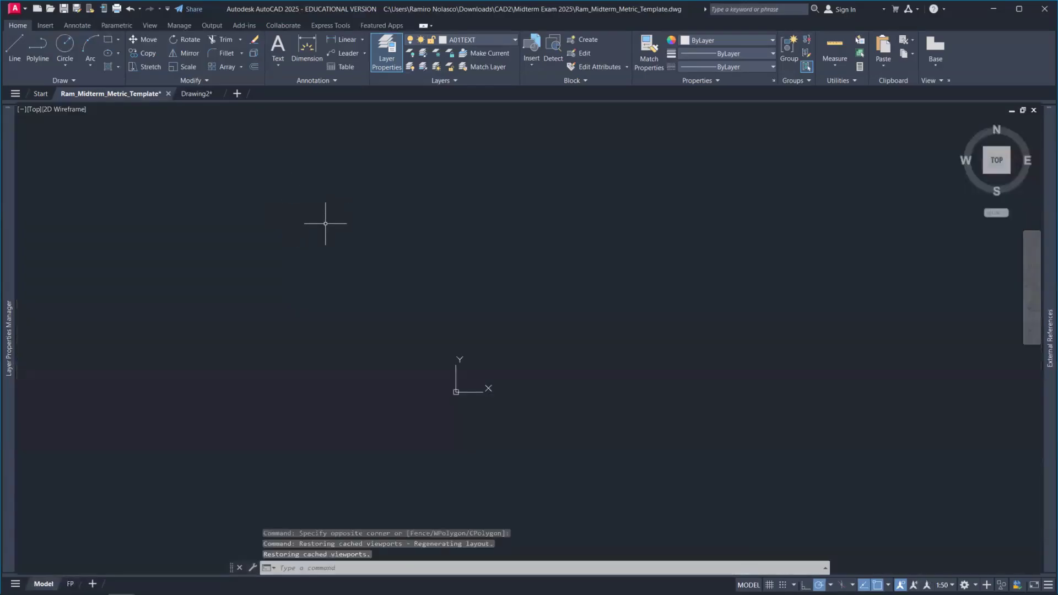
pyautogui.click(198, 95)
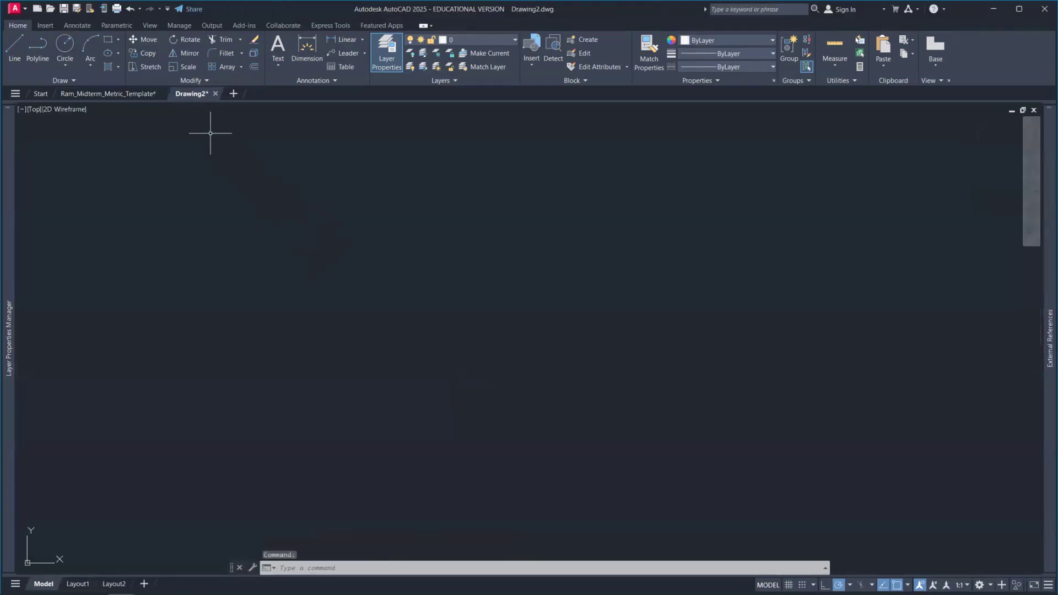
pyautogui.click(215, 94)
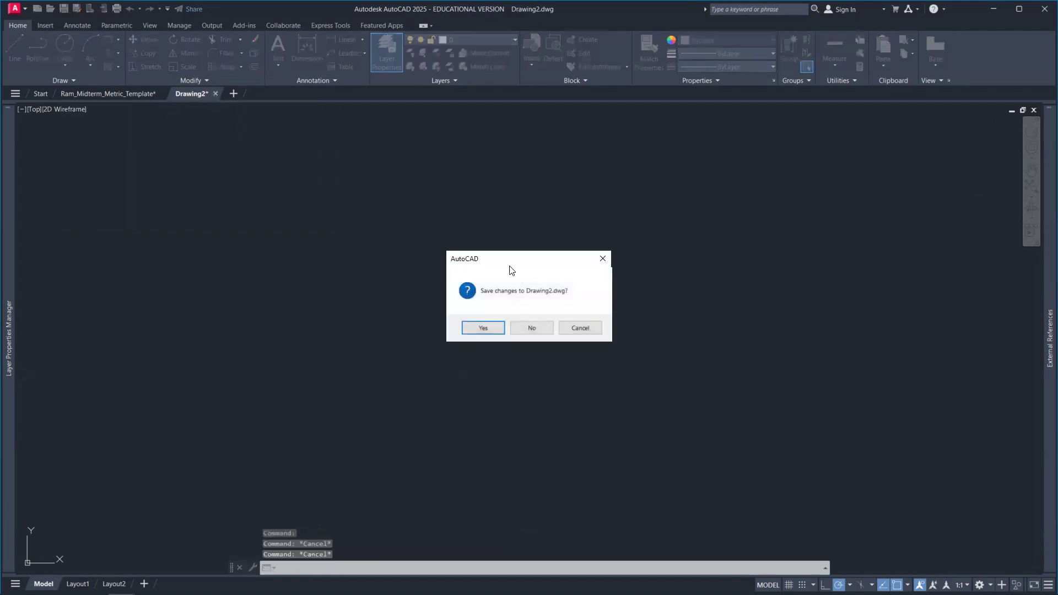
pyautogui.click(525, 328)
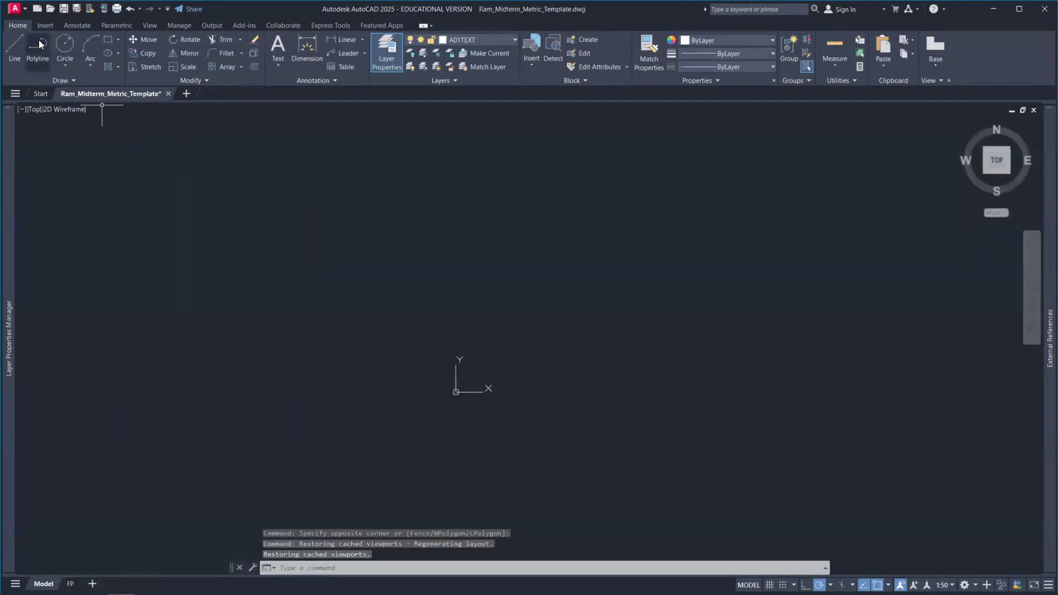
# Create a new metric drawing without using a template
pyautogui.click(24, 10)
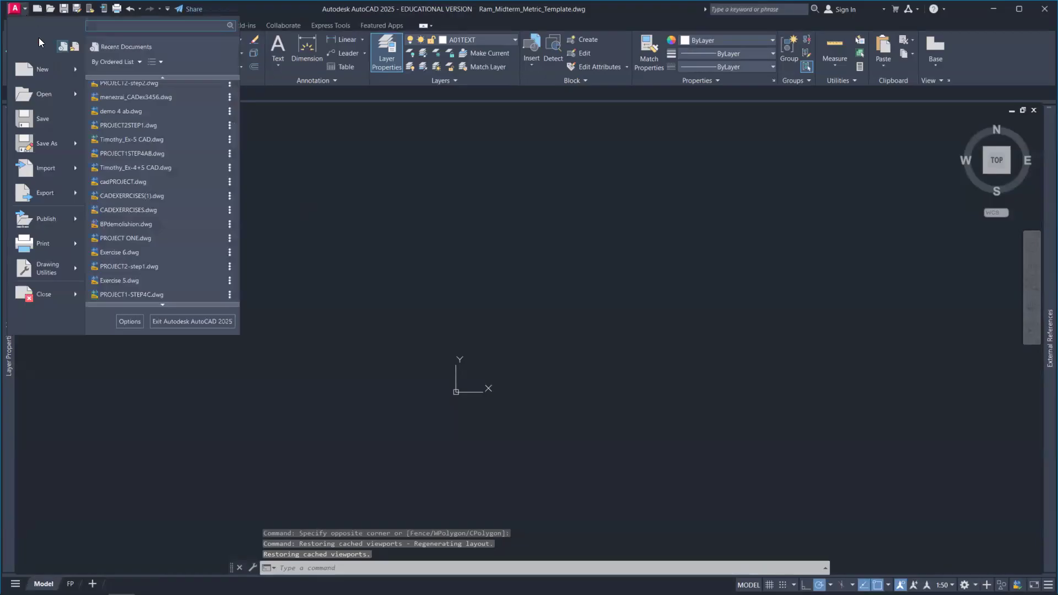
pyautogui.moveTo(50, 66)
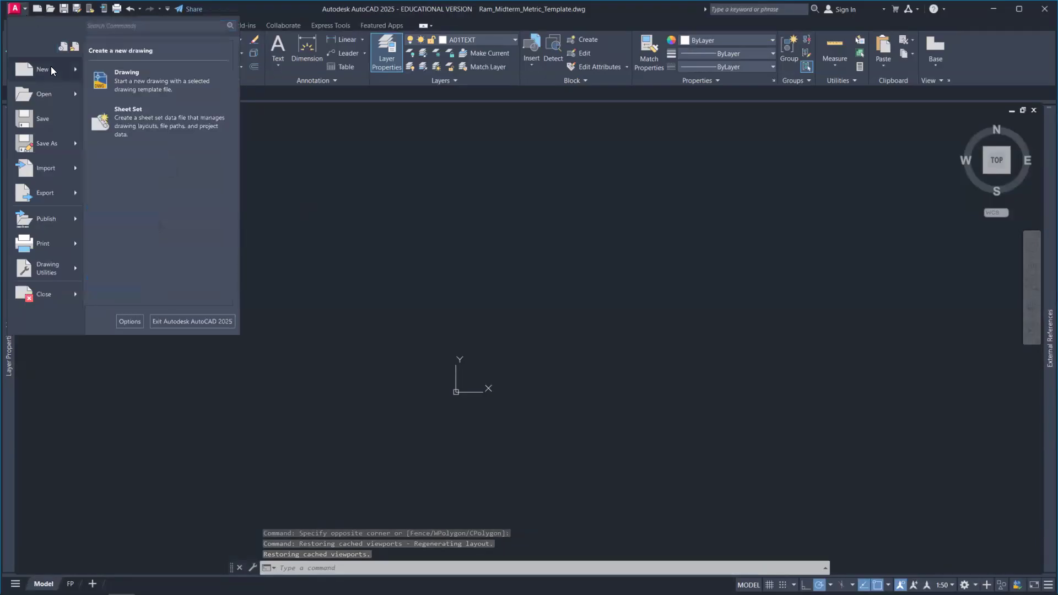
pyautogui.click(151, 79)
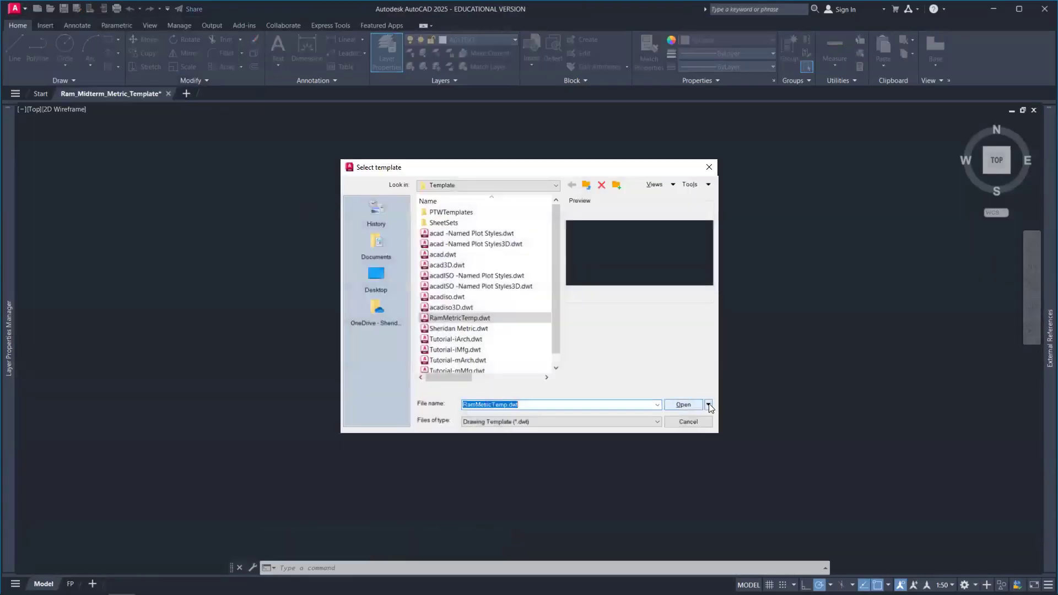
pyautogui.click(709, 405)
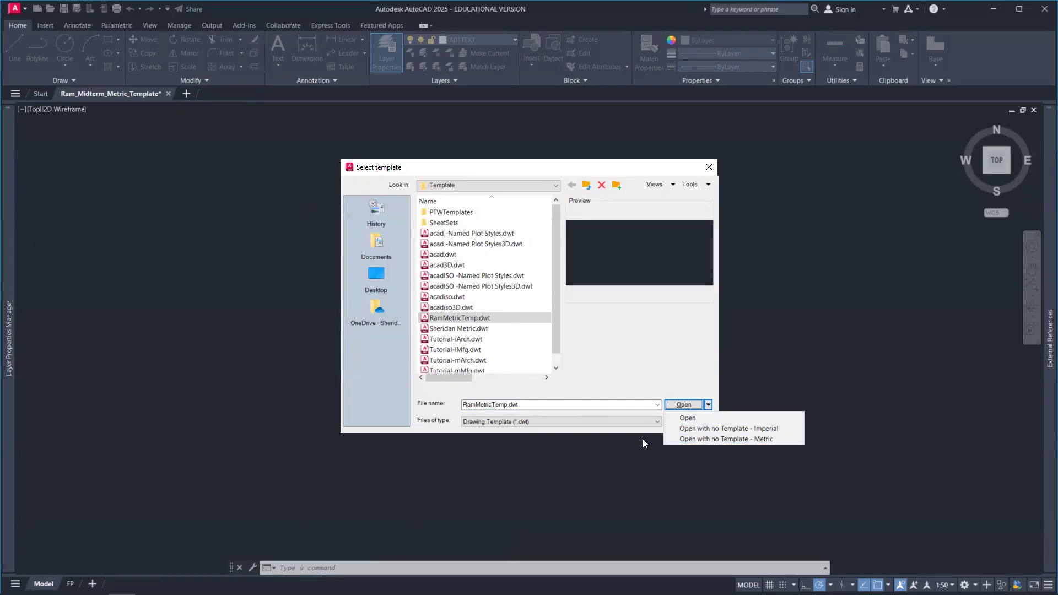
pyautogui.click(718, 439)
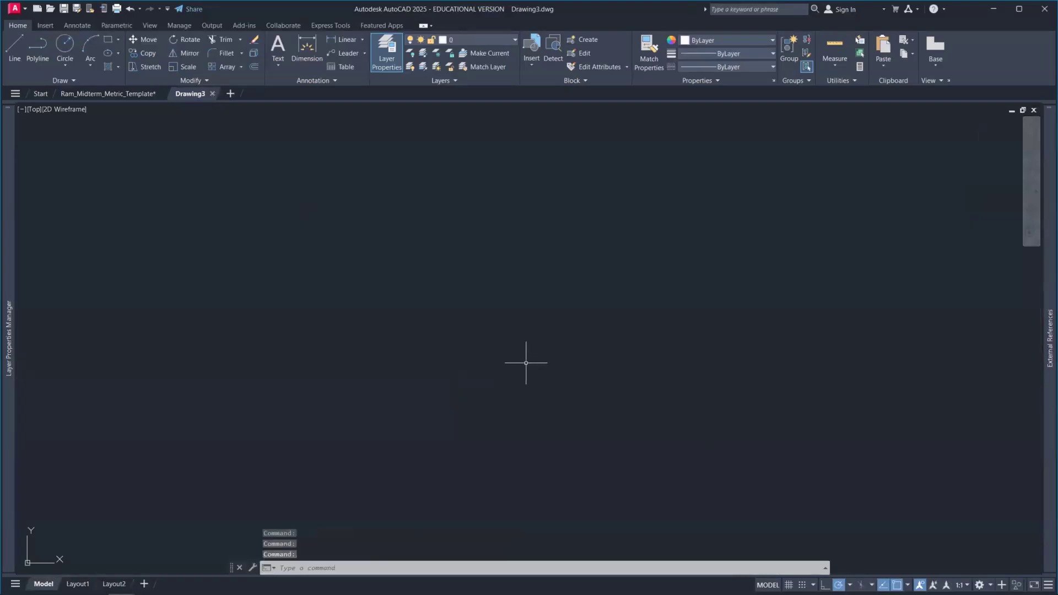
# Display the new drawing's time statistics with the TIME command and exit without choosing an option
pyautogui.write('time')
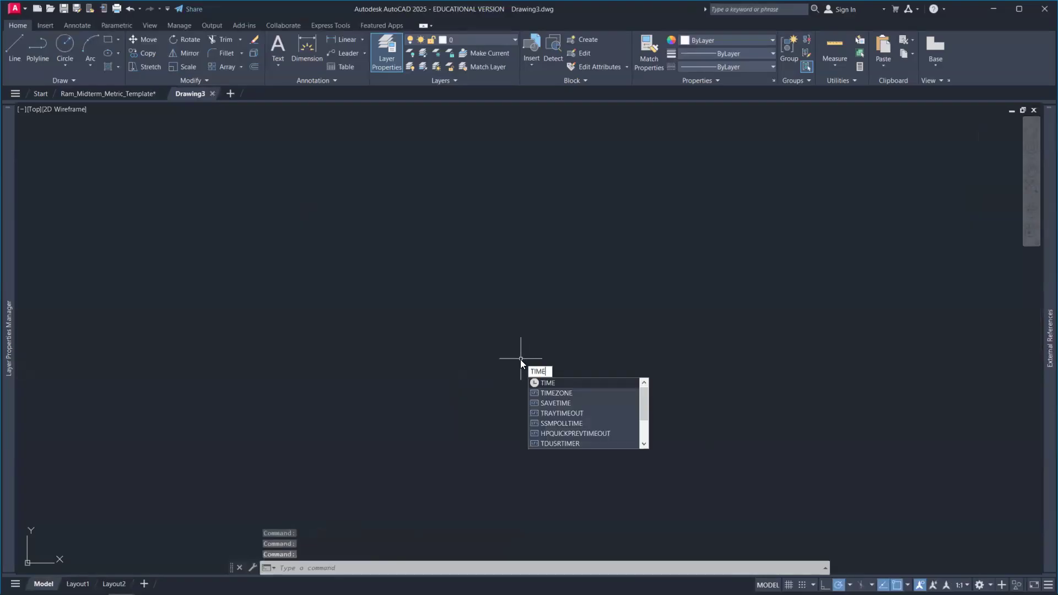
pyautogui.press('Return')
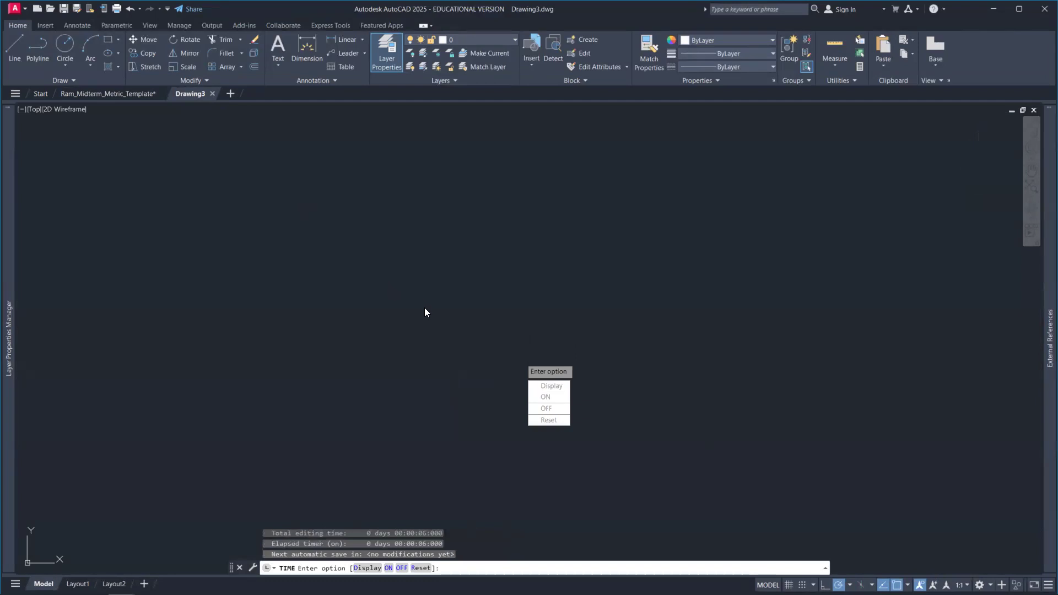
pyautogui.press('Escape')
pyautogui.press('Escape')
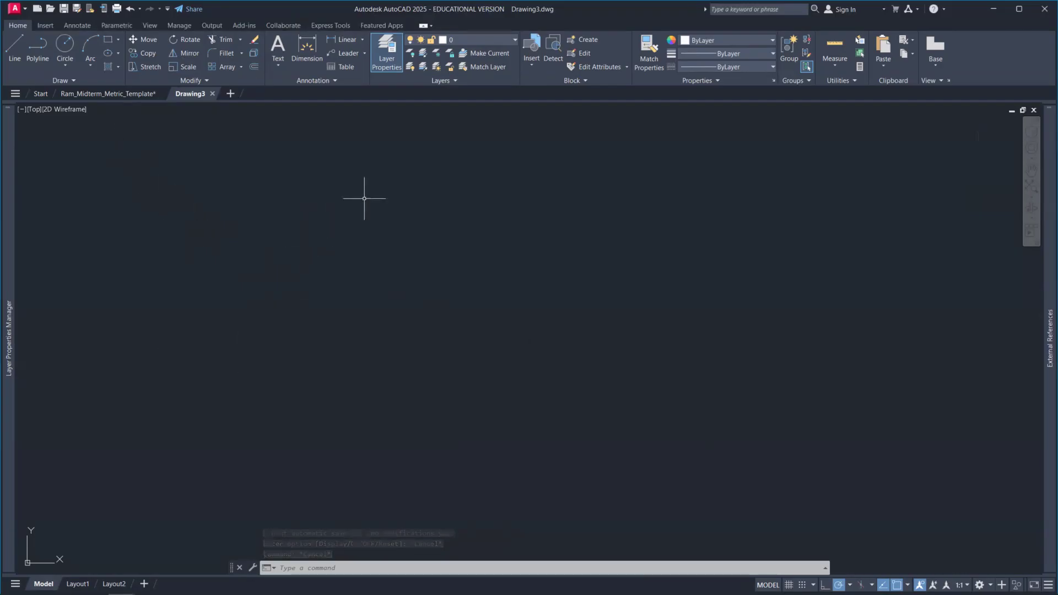
# Check the layer list of Drawing3, then compare it with the layer list of Ram_Midterm_Metric_Template
pyautogui.click(481, 39)
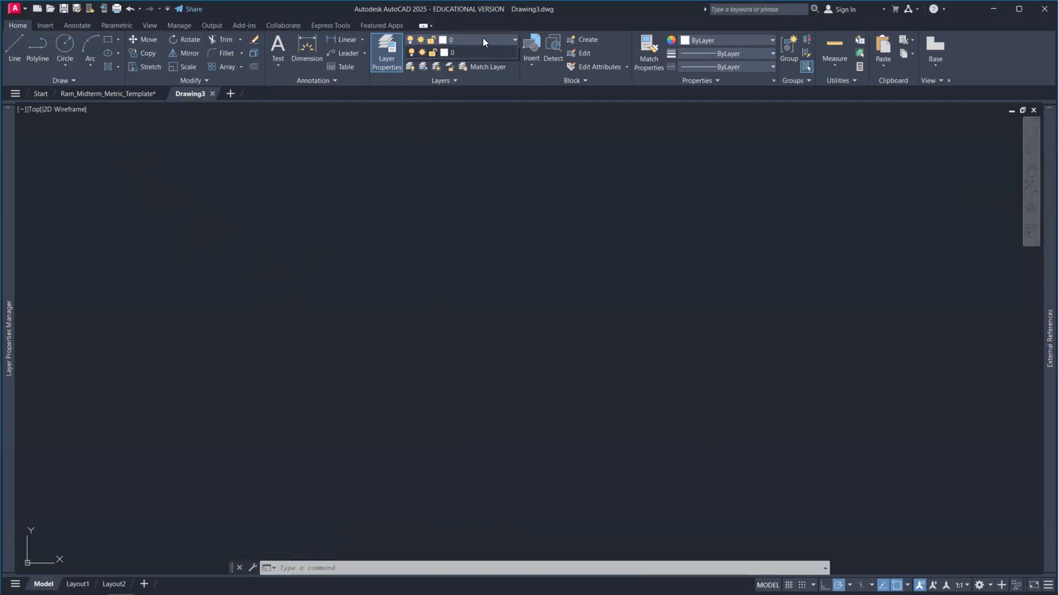
pyautogui.click(483, 38)
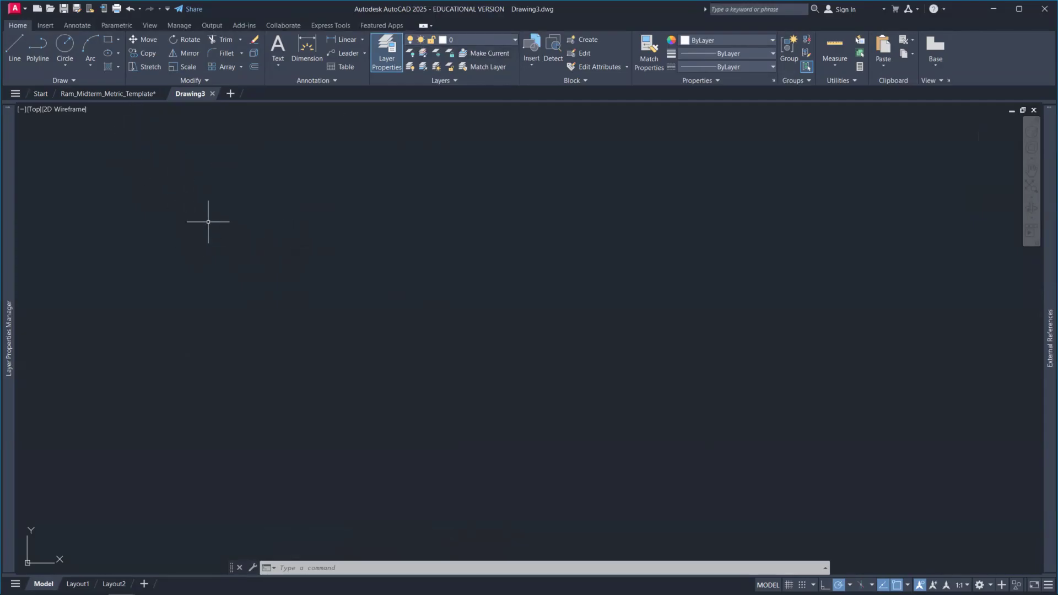
pyautogui.moveTo(104, 94)
pyautogui.moveTo(185, 95)
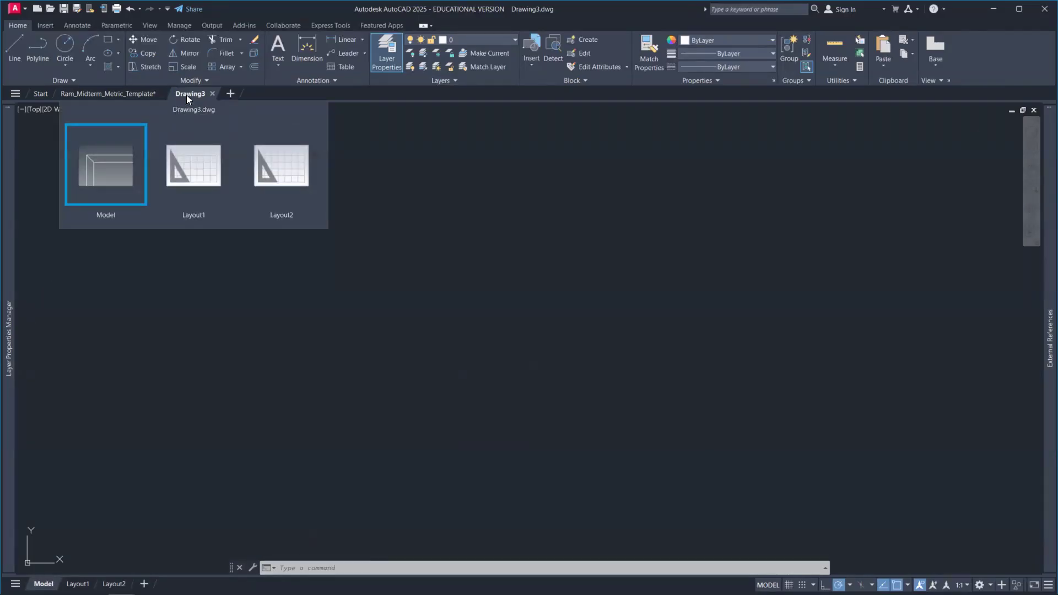
pyautogui.click(131, 92)
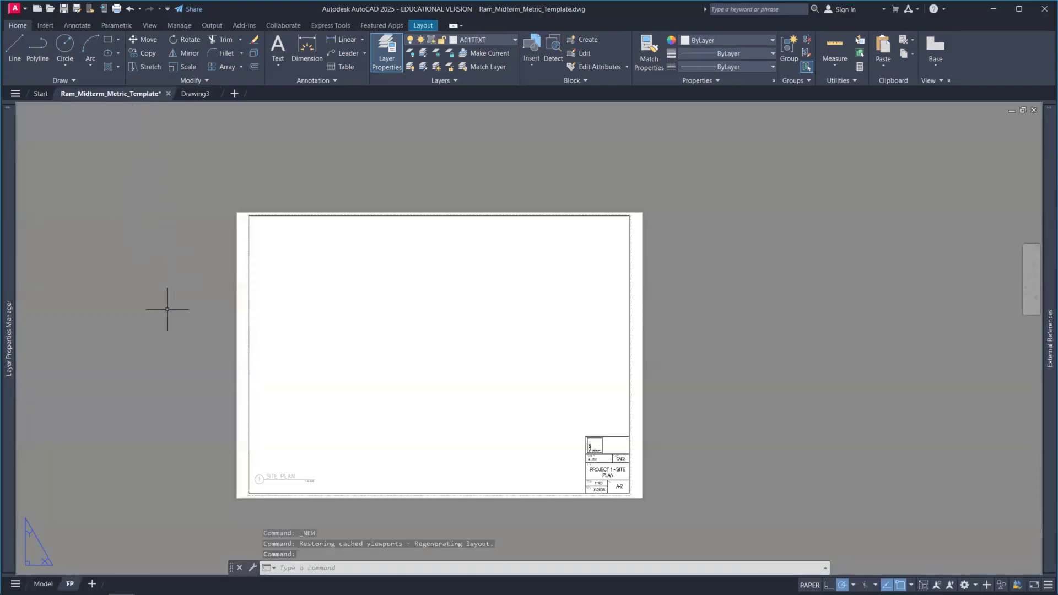
pyautogui.click(492, 40)
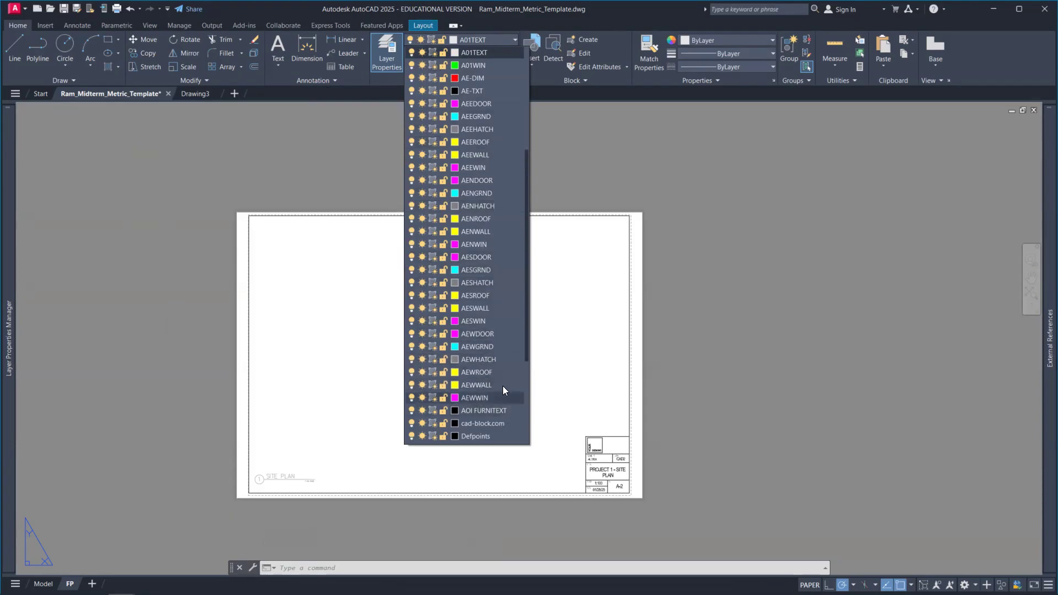
pyautogui.scroll(5, 477, 237)
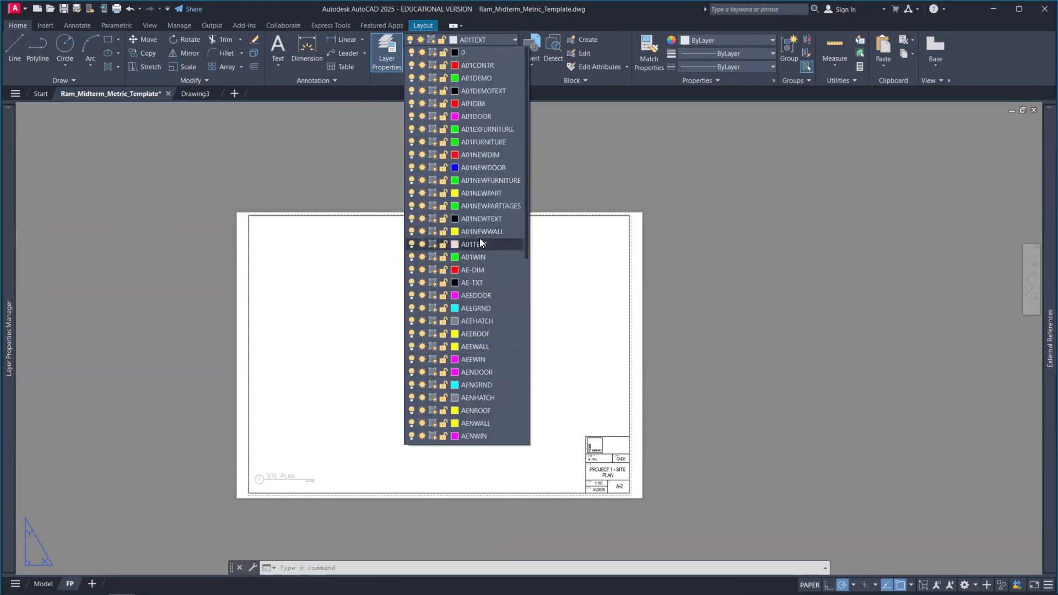
pyautogui.click(319, 142)
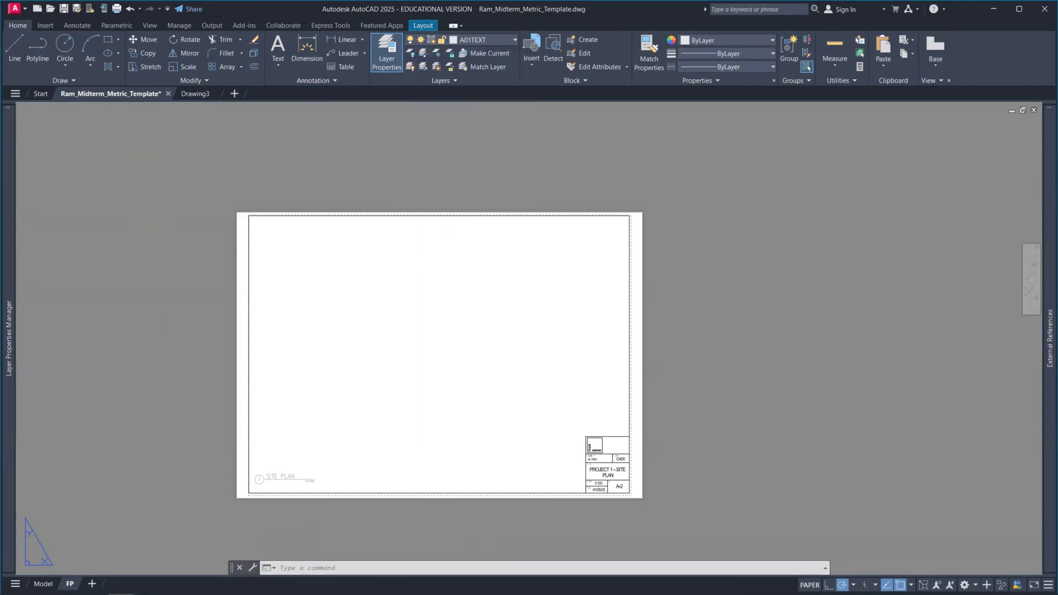
# In Drawing3, open DesignCenter, show the layers of Ram_Midterm_Metric_Template, and enlarge the palette to fit more of them
pyautogui.click(195, 94)
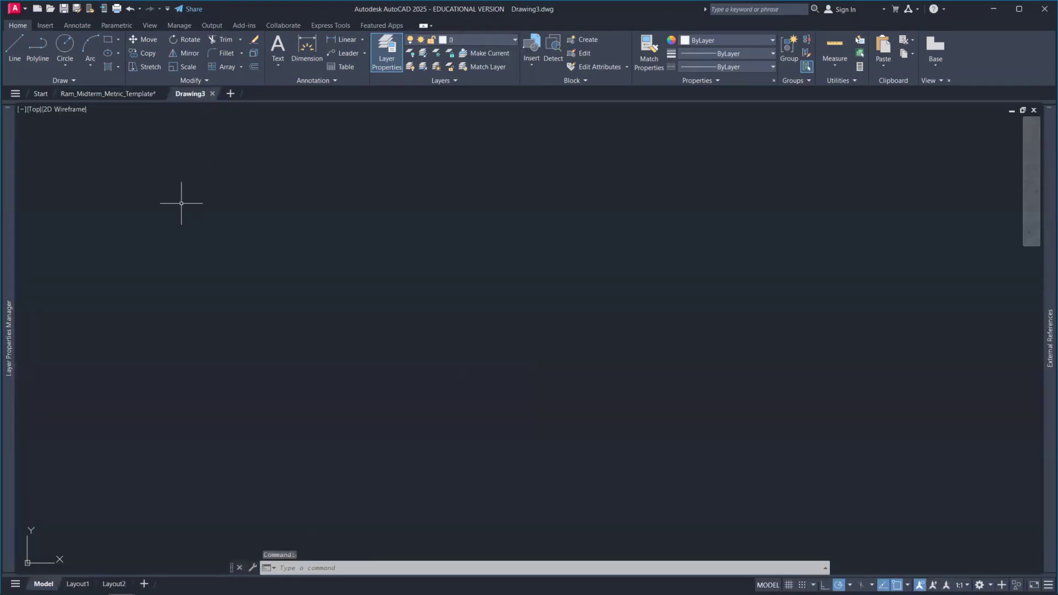
pyautogui.write('dc')
pyautogui.press('Return')
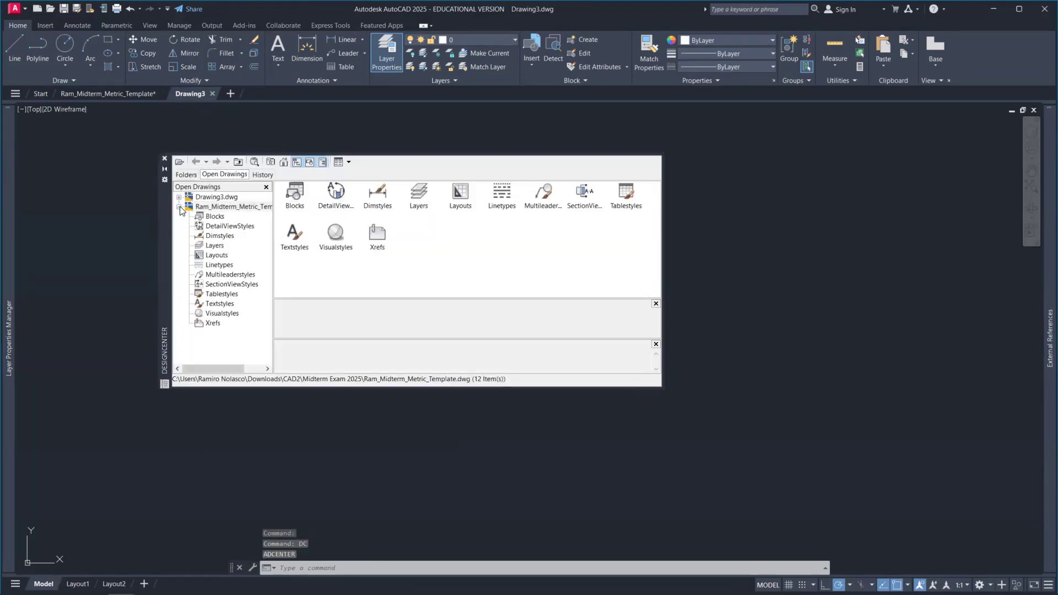
pyautogui.click(216, 245)
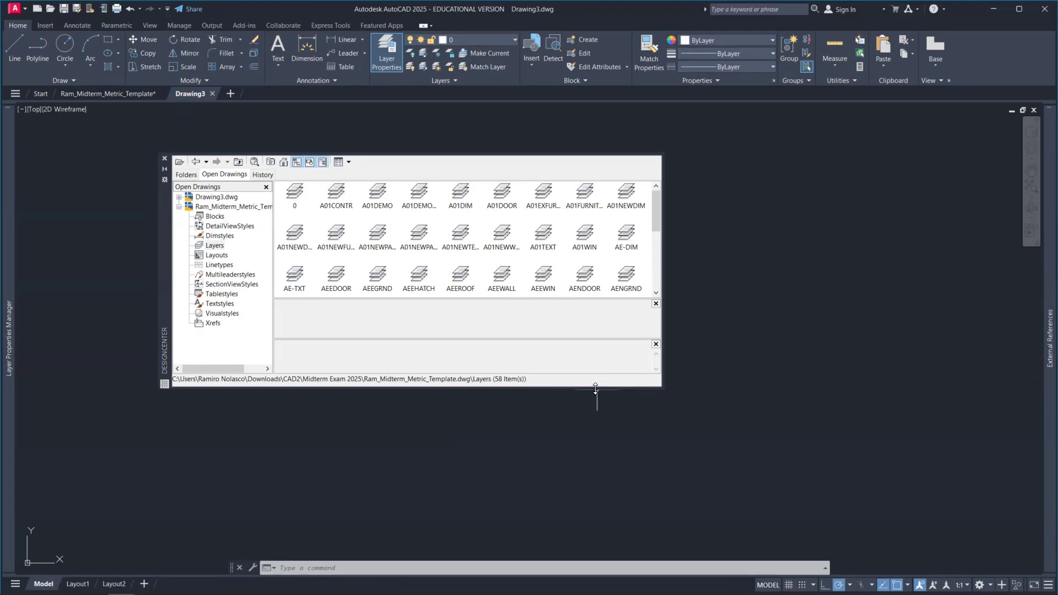
pyautogui.moveTo(595, 387); pyautogui.dragTo(596, 528)
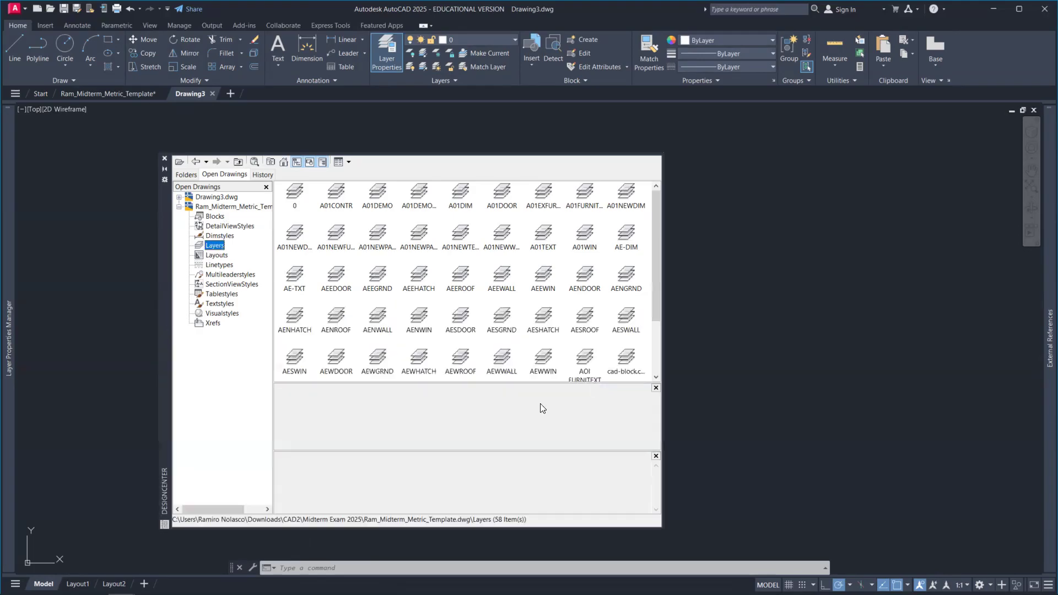
pyautogui.moveTo(509, 429); pyautogui.dragTo(518, 428)
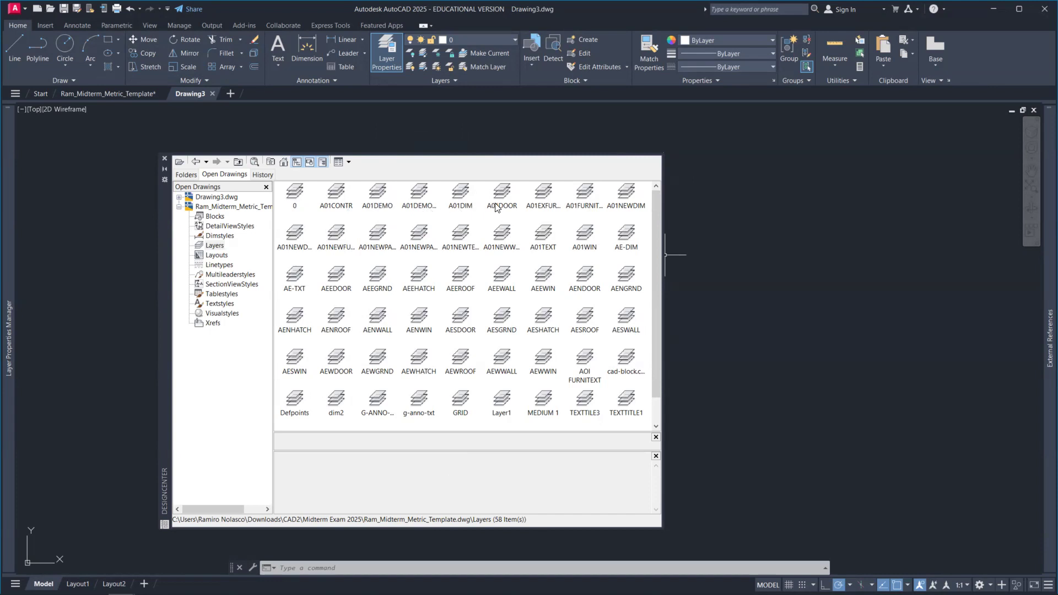
# Select the A01DIM, A01FURNITURE, A01TEXT and A01WIN layers plus the consecutive layers from AE-DIM through AESDOOR
pyautogui.click(461, 206)
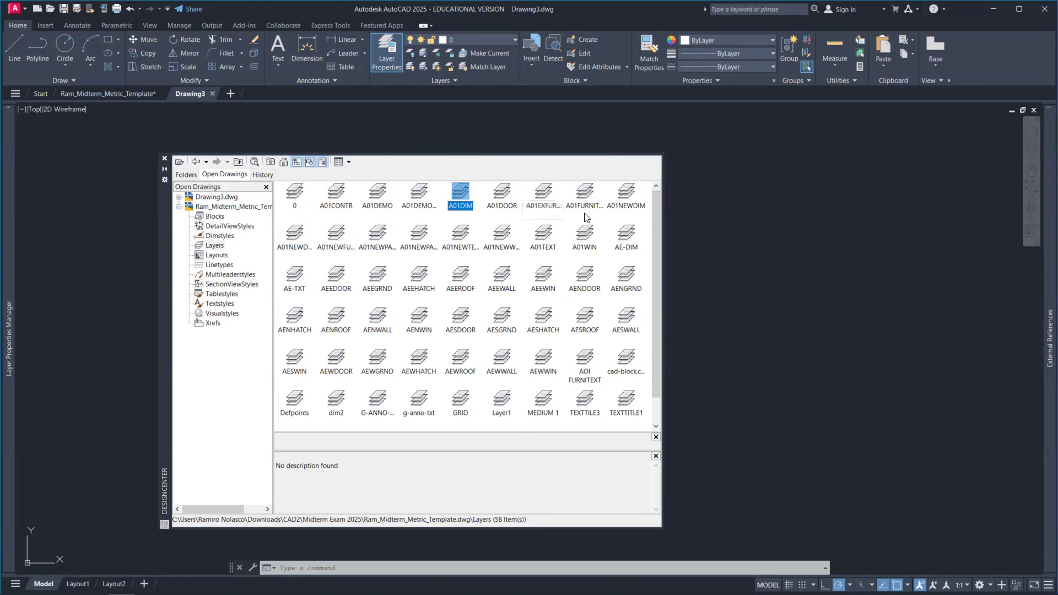
pyautogui.keyDown('shift'); pyautogui.click(585, 195); pyautogui.keyUp('shift')
pyautogui.click(585, 195)
pyautogui.click(465, 198)
pyautogui.keyDown('ctrl'); pyautogui.click(590, 195); pyautogui.keyUp('ctrl')
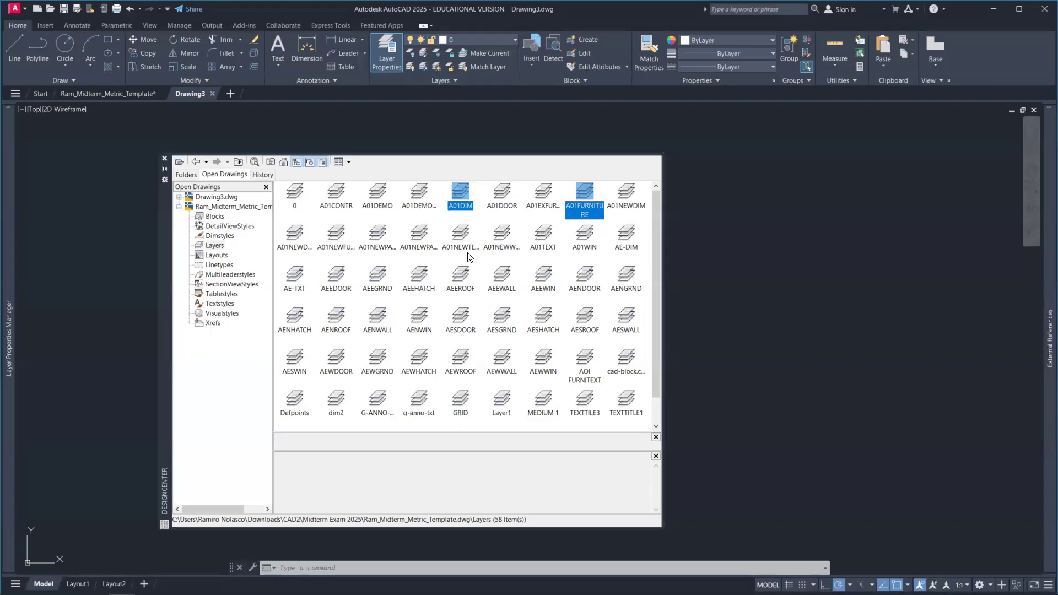
pyautogui.keyDown('ctrl'); pyautogui.click(545, 237); pyautogui.keyUp('ctrl')
pyautogui.keyDown('ctrl'); pyautogui.click(585, 241); pyautogui.keyUp('ctrl')
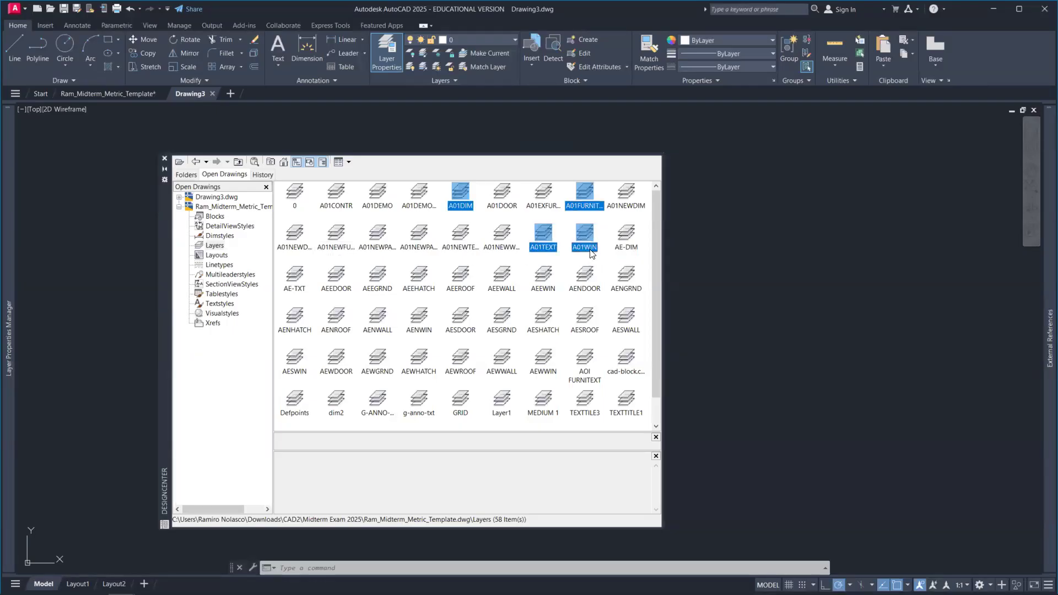
pyautogui.keyDown('ctrl'); pyautogui.click(627, 237); pyautogui.keyUp('ctrl')
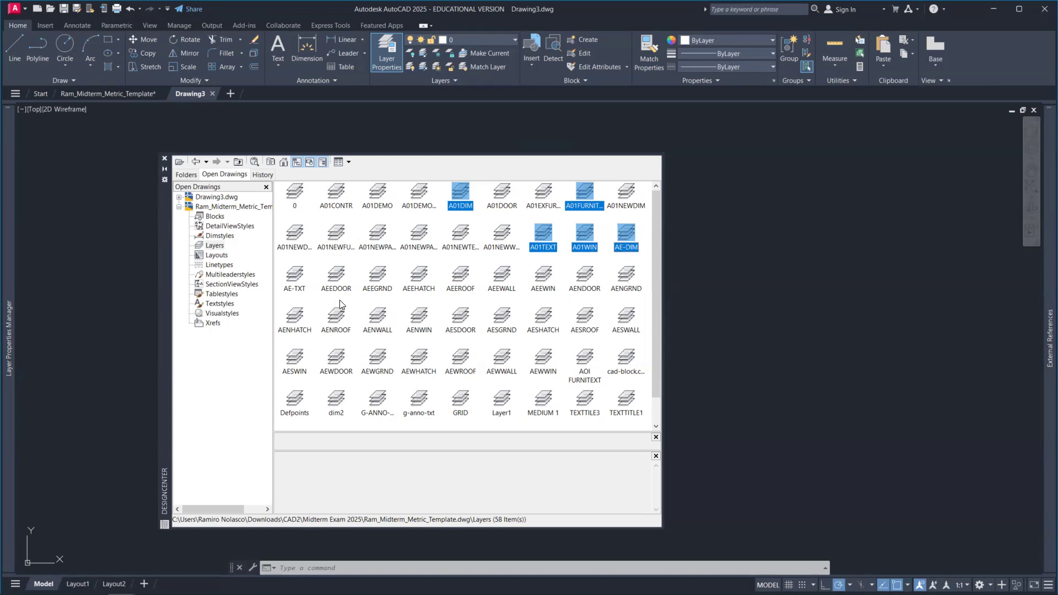
pyautogui.keyDown('ctrl'); pyautogui.click(297, 277); pyautogui.keyUp('ctrl')
pyautogui.keyDown('ctrl'); pyautogui.click(338, 276); pyautogui.keyUp('ctrl')
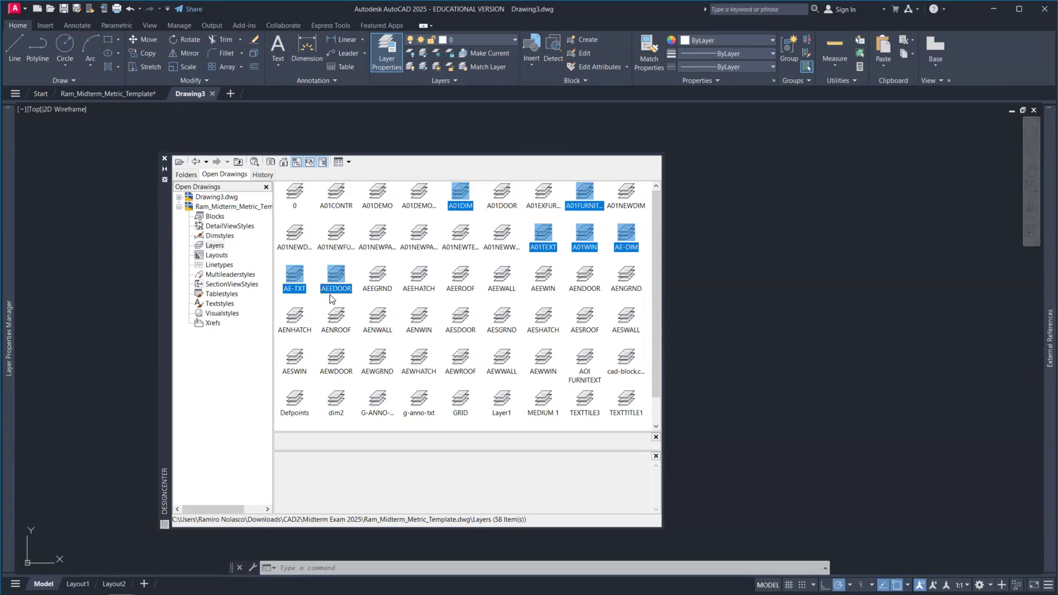
pyautogui.keyDown('ctrl'); pyautogui.click(376, 282); pyautogui.keyUp('ctrl')
pyautogui.keyDown('ctrl'); pyautogui.click(423, 282); pyautogui.keyUp('ctrl')
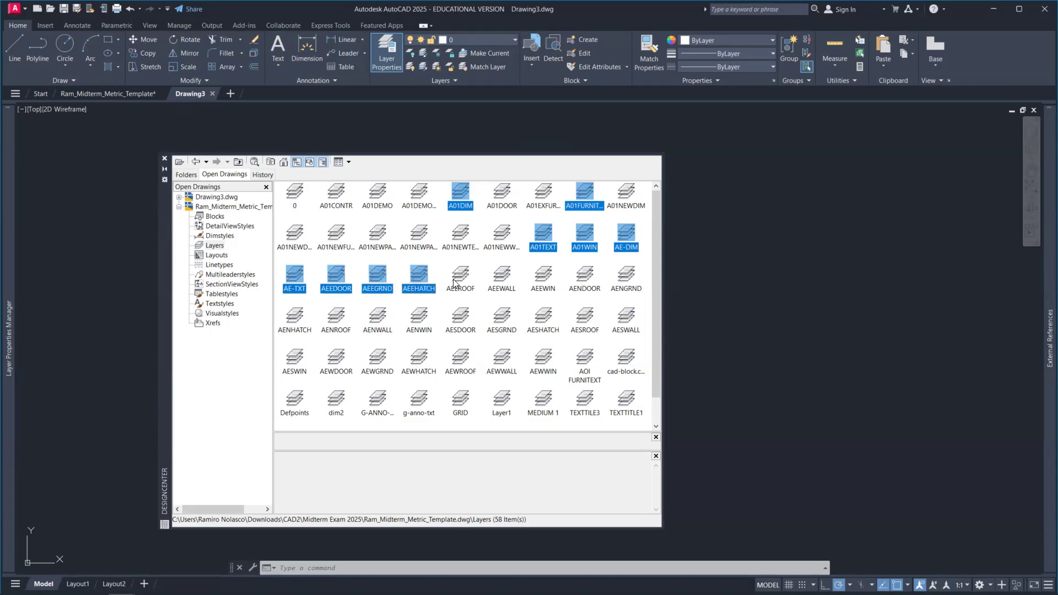
pyautogui.keyDown('ctrl'); pyautogui.click(458, 280); pyautogui.keyUp('ctrl')
pyautogui.keyDown('ctrl'); pyautogui.click(496, 281); pyautogui.keyUp('ctrl')
pyautogui.keyDown('ctrl'); pyautogui.click(541, 281); pyautogui.keyUp('ctrl')
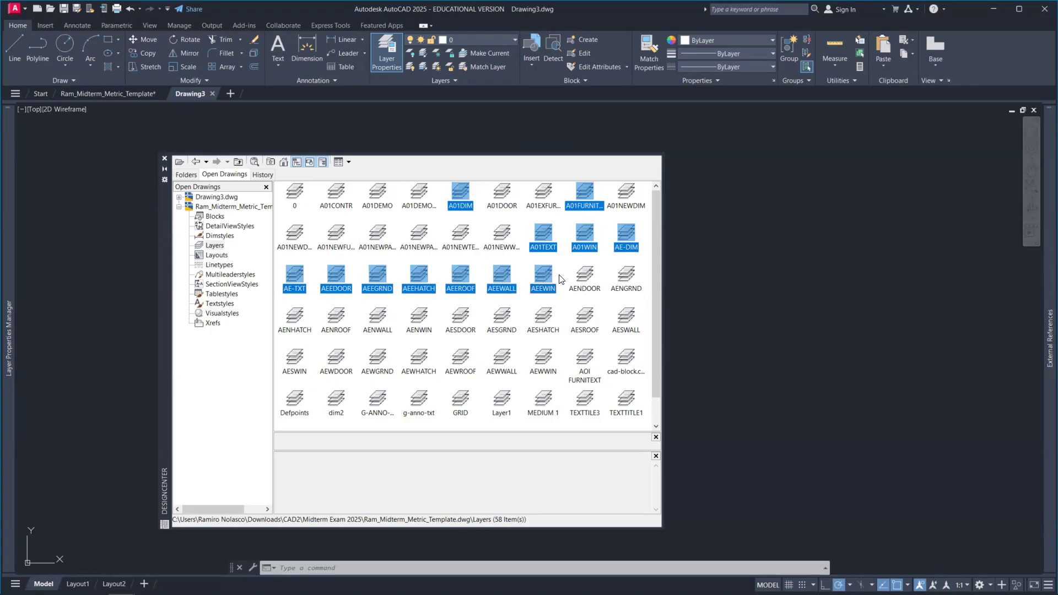
pyautogui.keyDown('ctrl'); pyautogui.click(600, 286); pyautogui.keyUp('ctrl')
pyautogui.keyDown('ctrl'); pyautogui.click(626, 279); pyautogui.keyUp('ctrl')
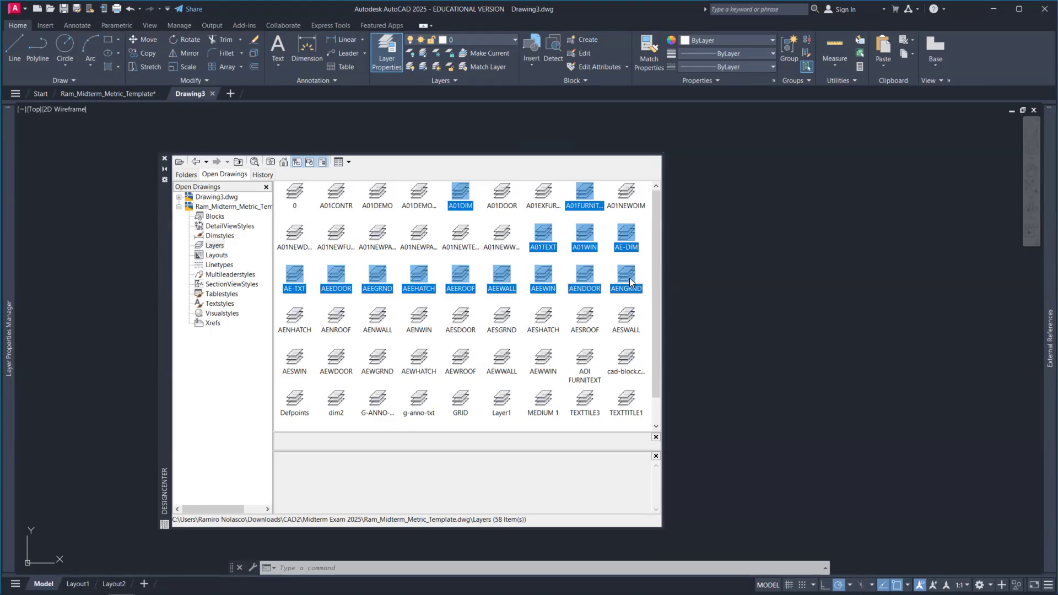
pyautogui.keyDown('ctrl'); pyautogui.click(296, 318); pyautogui.keyUp('ctrl')
pyautogui.keyDown('ctrl'); pyautogui.click(338, 324); pyautogui.keyUp('ctrl')
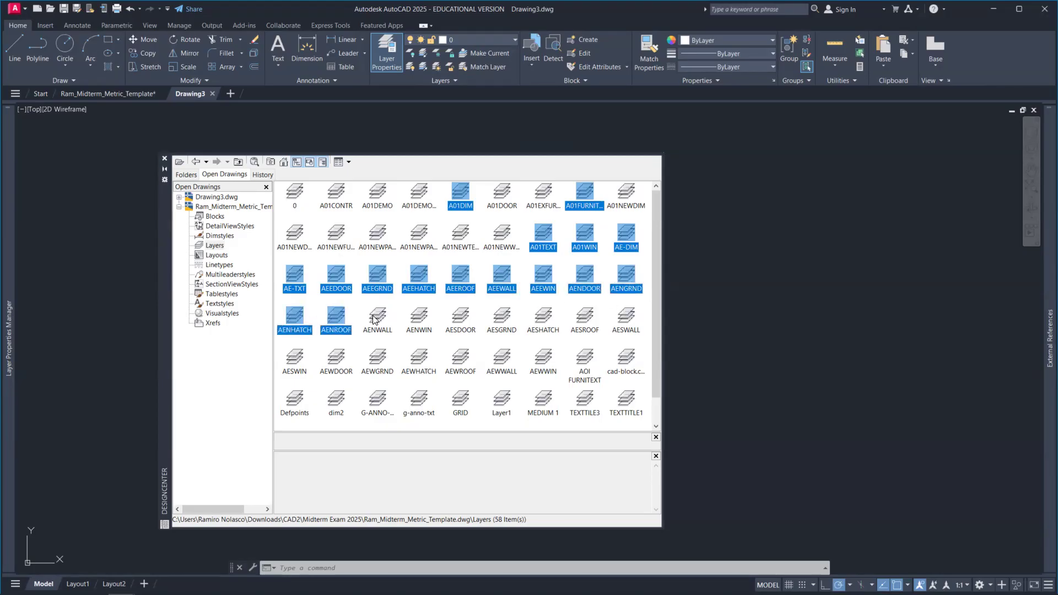
pyautogui.keyDown('ctrl'); pyautogui.click(376, 319); pyautogui.keyUp('ctrl')
pyautogui.keyDown('ctrl'); pyautogui.click(423, 323); pyautogui.keyUp('ctrl')
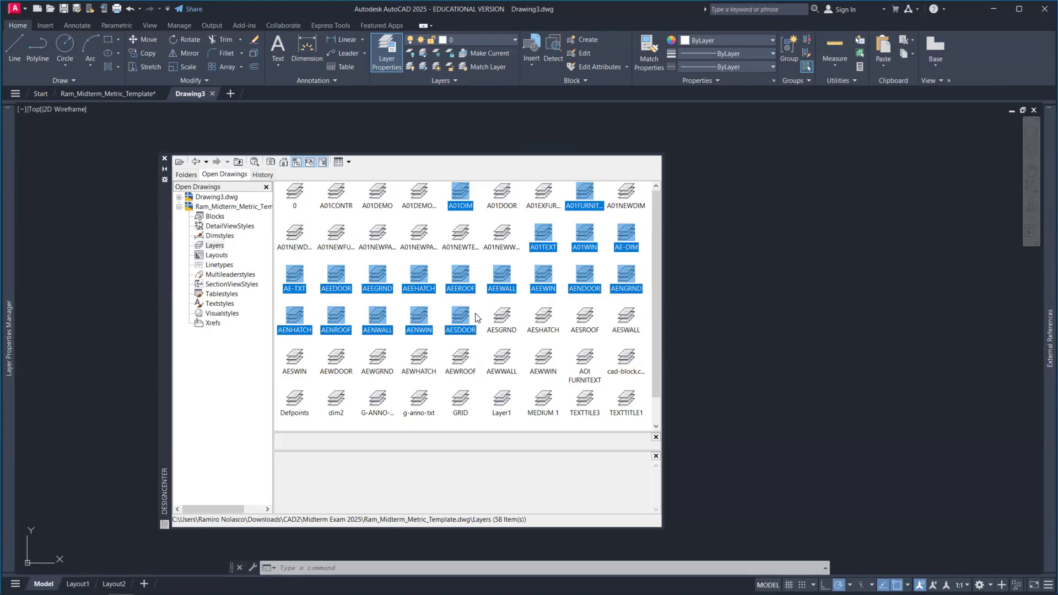
# Add layers A01CONTR, A01DIM, A01DOOR and all those from A01TEXT through AOI FURNITEXT to Drawing3, and check its layer list
pyautogui.click(546, 235)
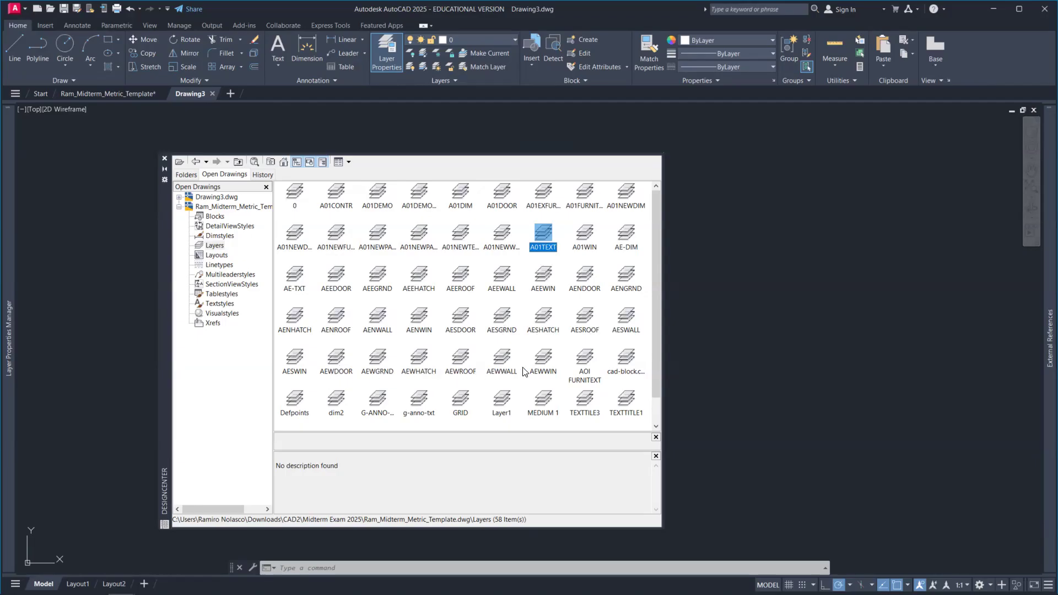
pyautogui.keyDown('shift'); pyautogui.click(544, 359); pyautogui.keyUp('shift')
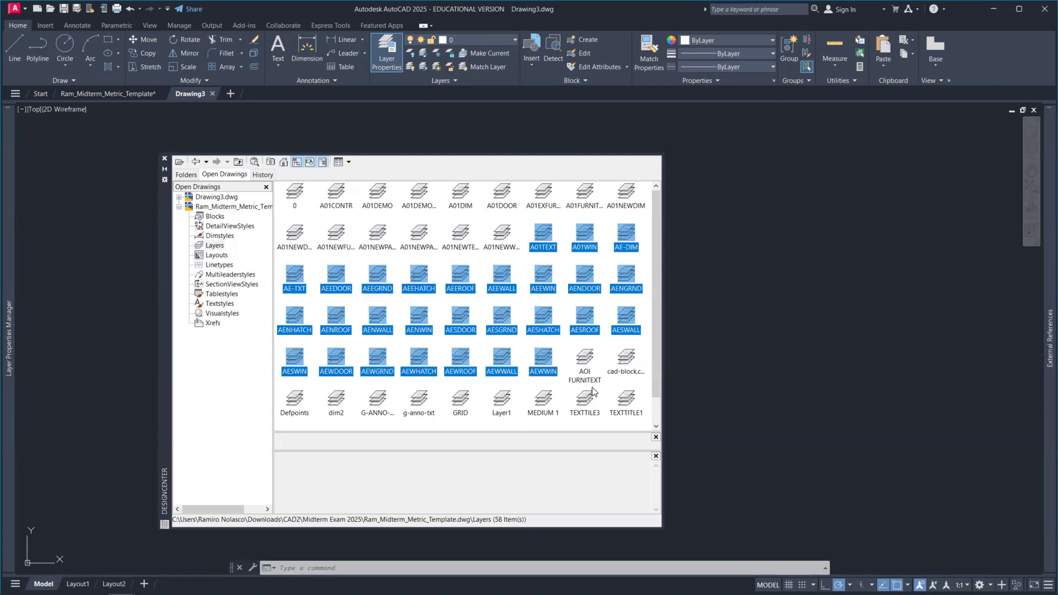
pyautogui.keyDown('shift'); pyautogui.click(583, 366); pyautogui.keyUp('shift')
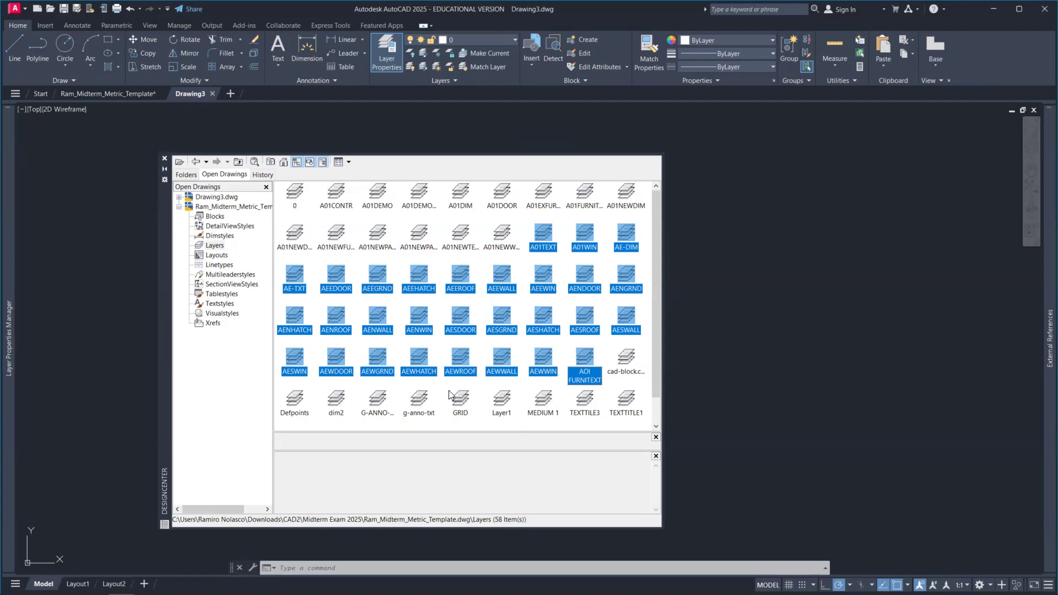
pyautogui.keyDown('ctrl'); pyautogui.click(459, 196); pyautogui.keyUp('ctrl')
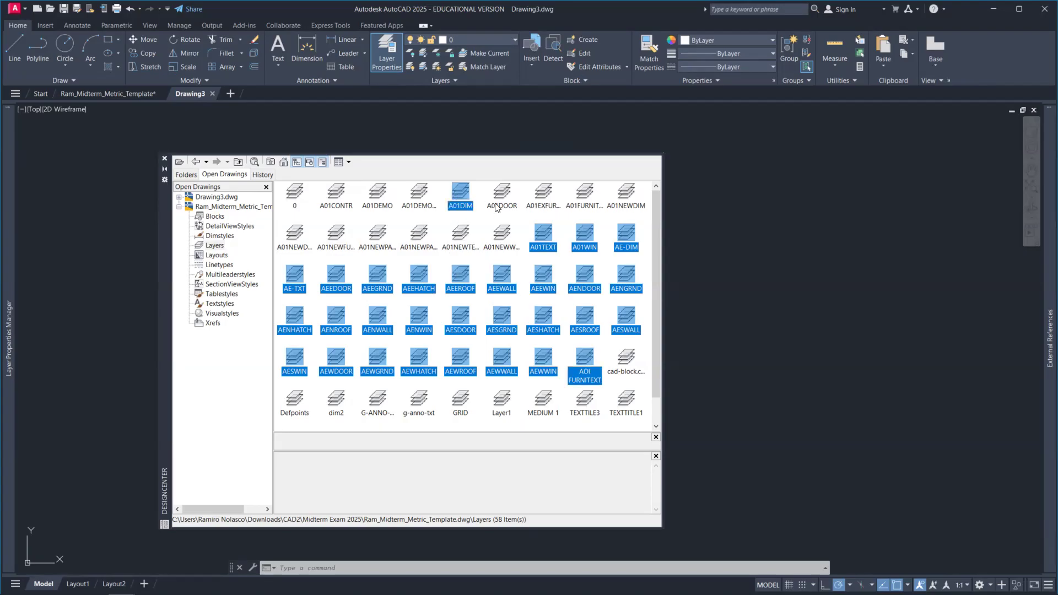
pyautogui.keyDown('ctrl'); pyautogui.click(503, 192); pyautogui.keyUp('ctrl')
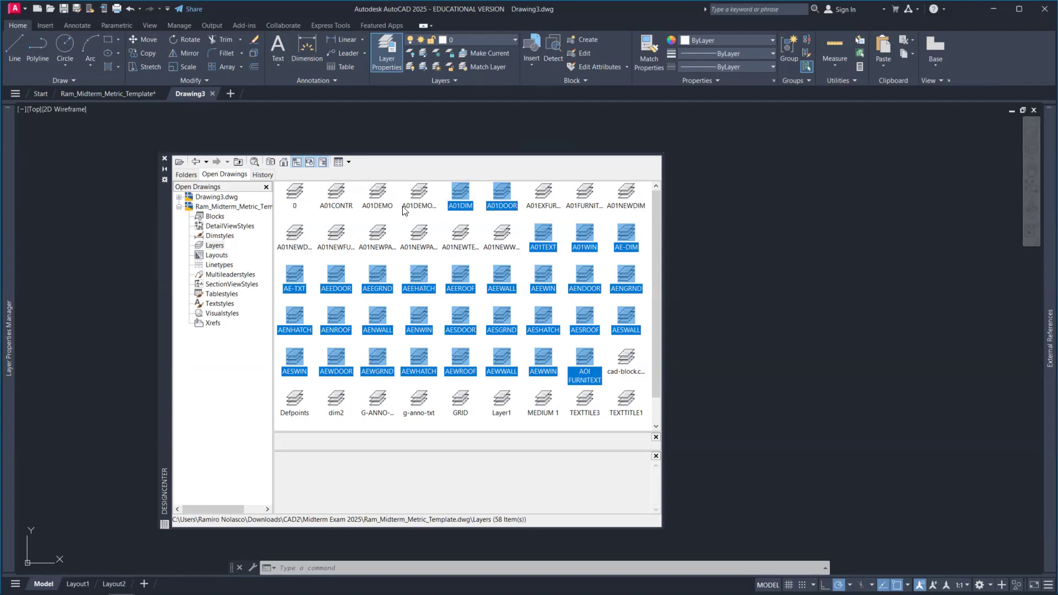
pyautogui.keyDown('ctrl'); pyautogui.click(335, 193); pyautogui.keyUp('ctrl')
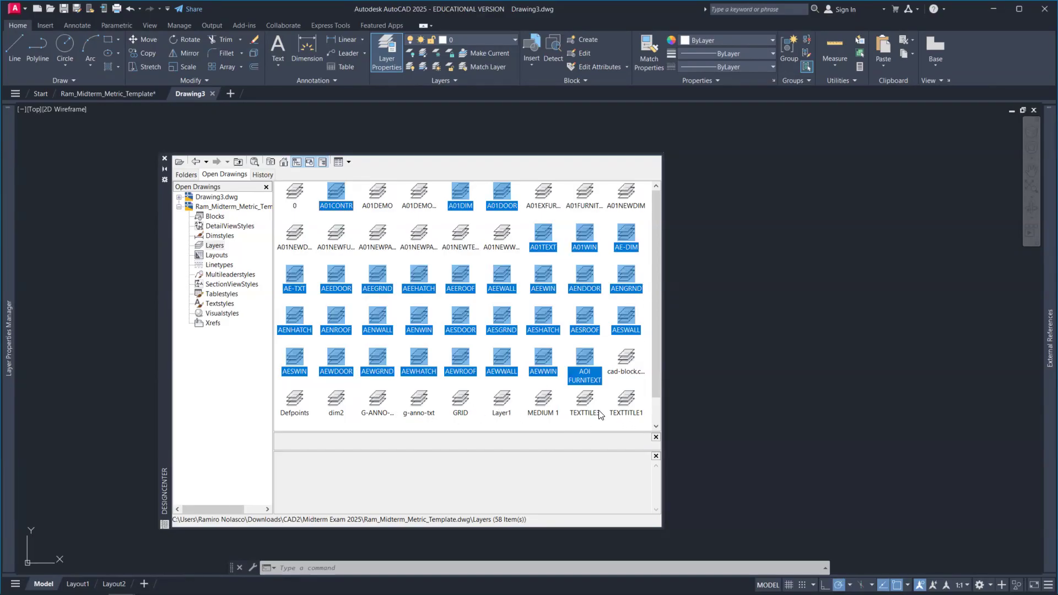
pyautogui.moveTo(658, 369); pyautogui.dragTo(659, 400)
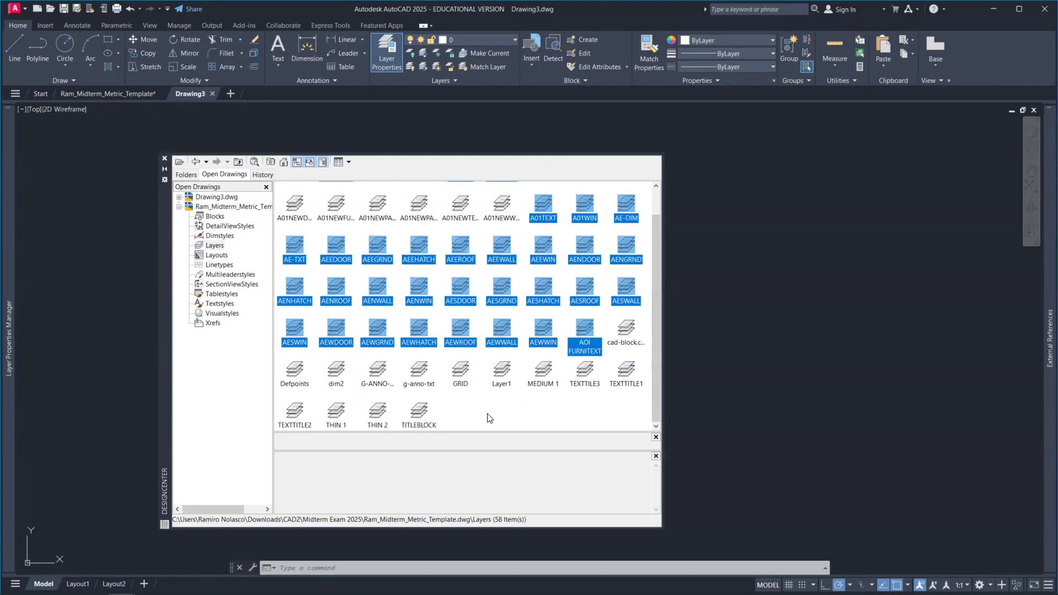
pyautogui.scroll(1, 527, 390)
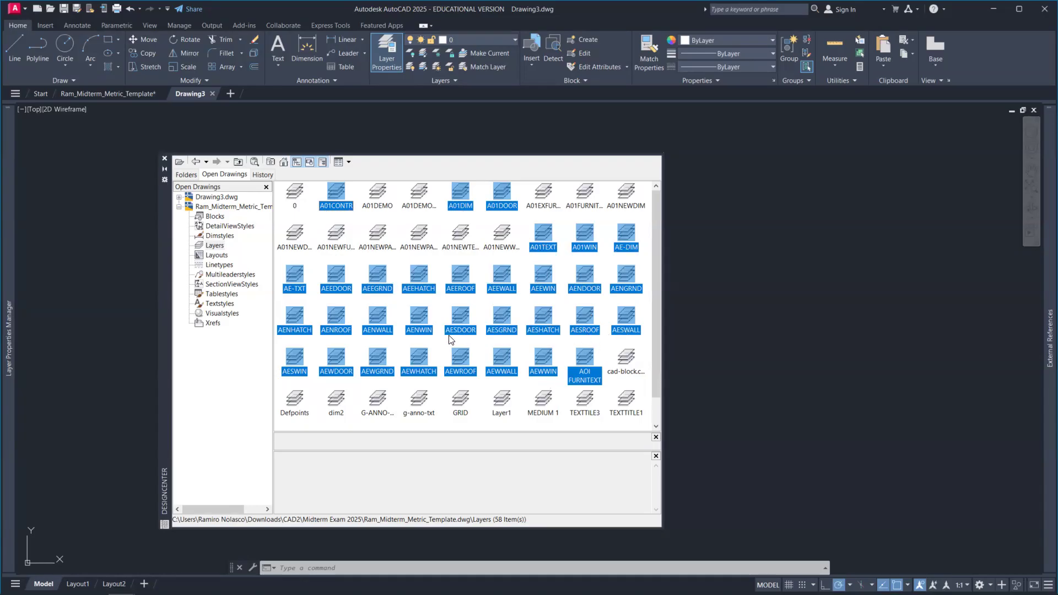
pyautogui.rightClick(296, 272)
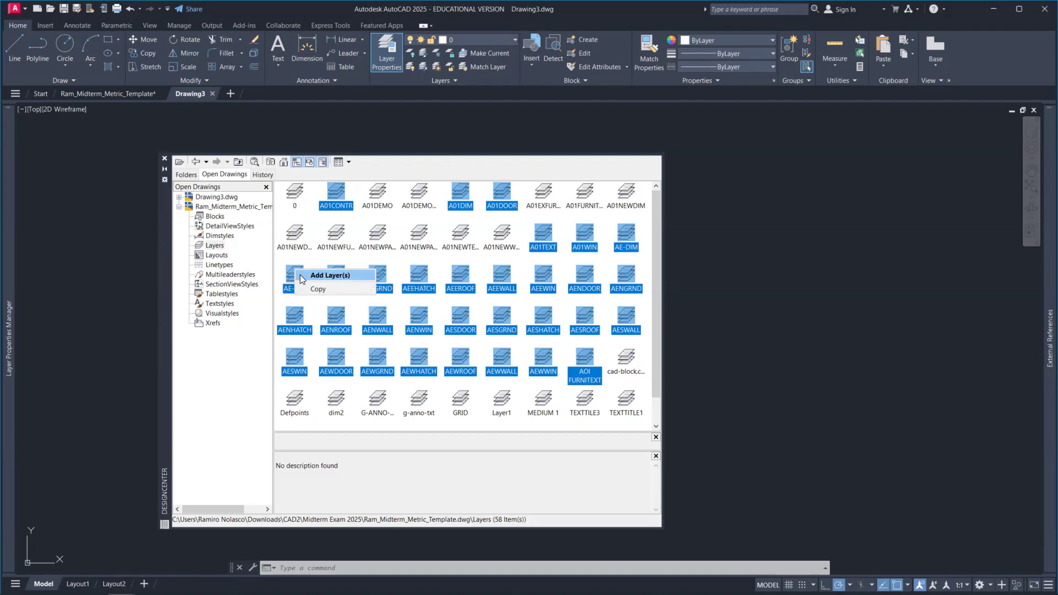
pyautogui.rightClick(420, 276)
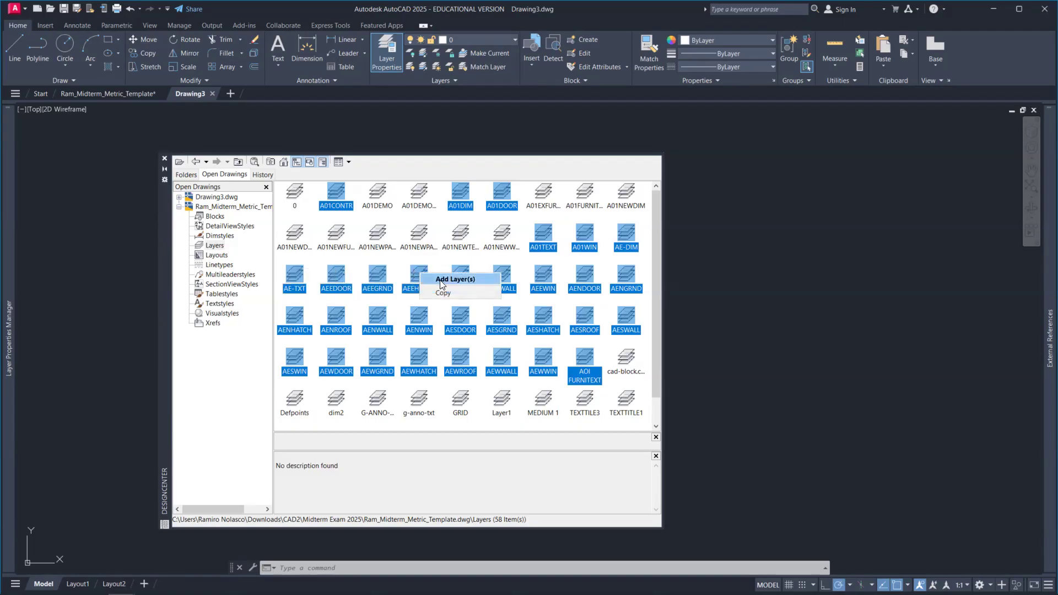
pyautogui.click(441, 279)
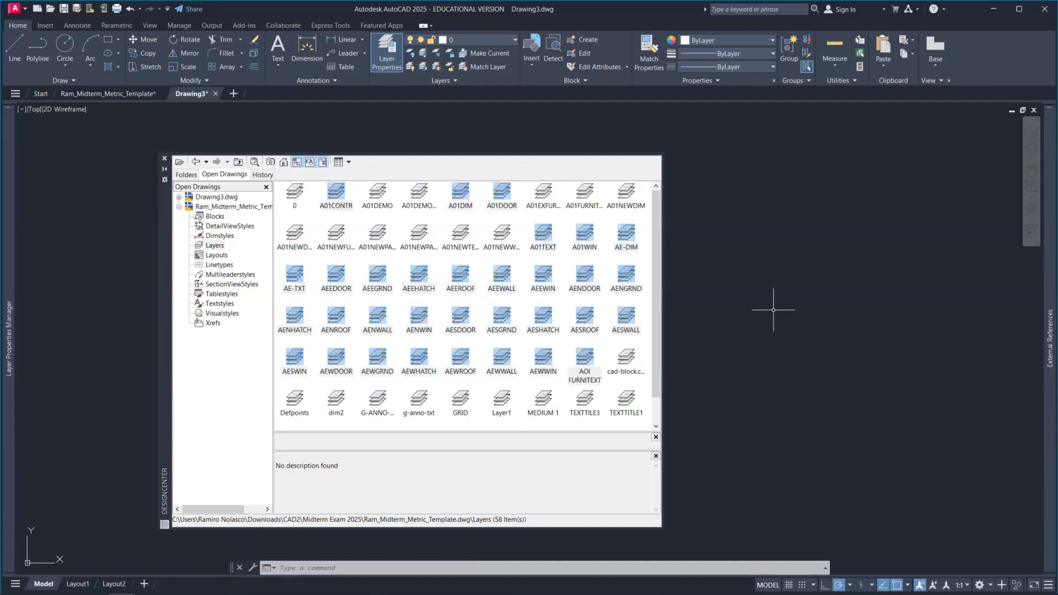
pyautogui.click(497, 40)
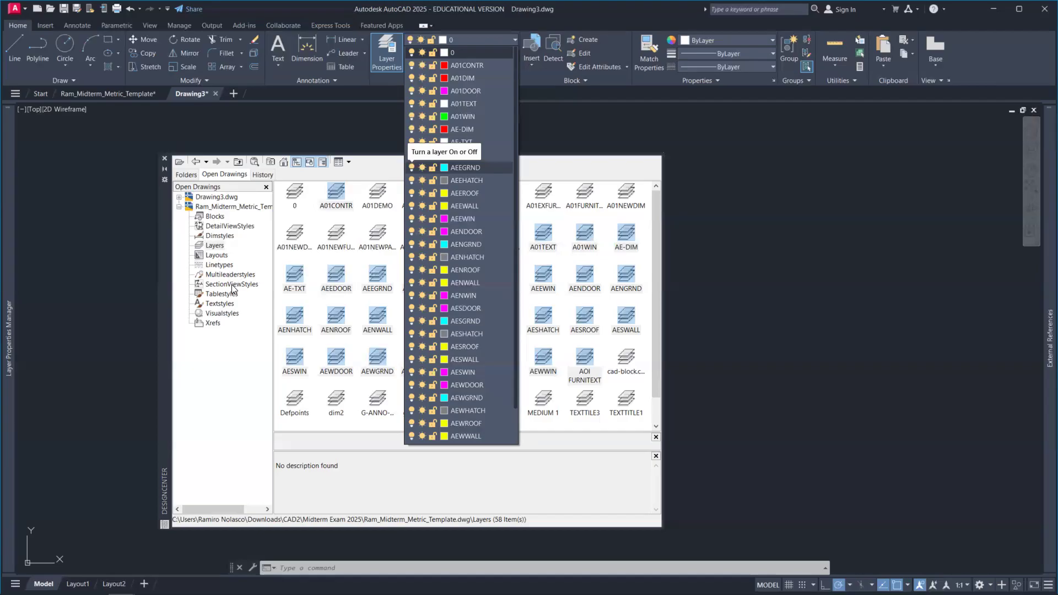
# Add the Sheridan METRIC dimension style from Ram_Midterm_Metric_Template to Drawing3
pyautogui.click(220, 236)
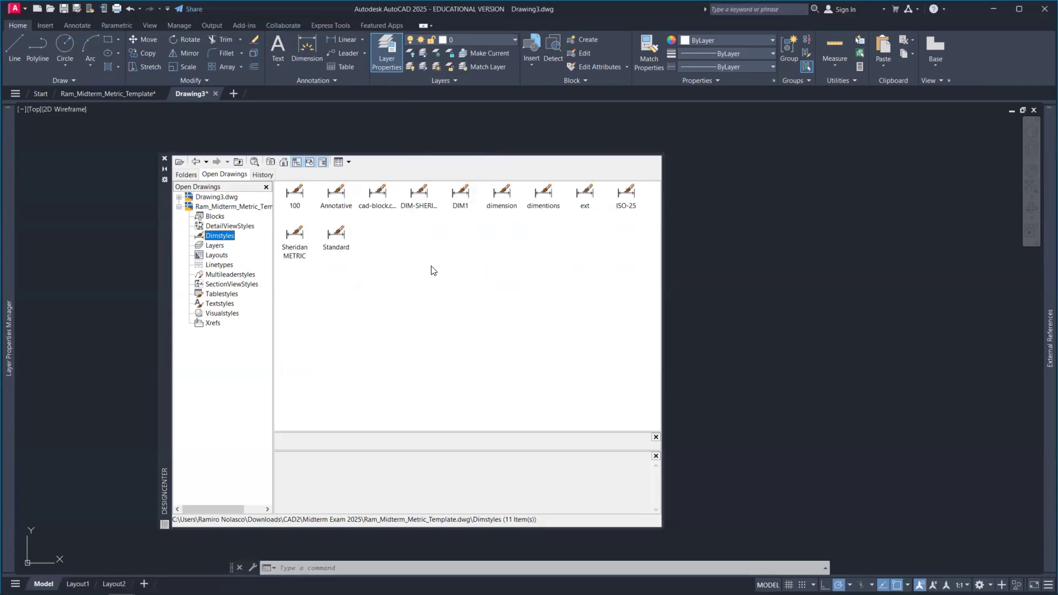
pyautogui.click(298, 241)
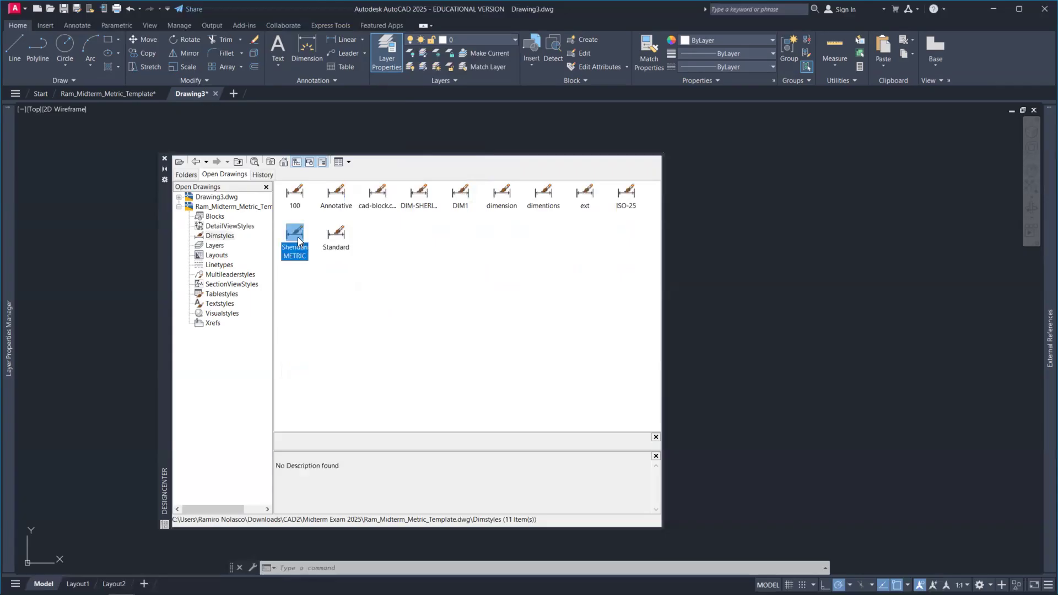
pyautogui.rightClick(298, 241)
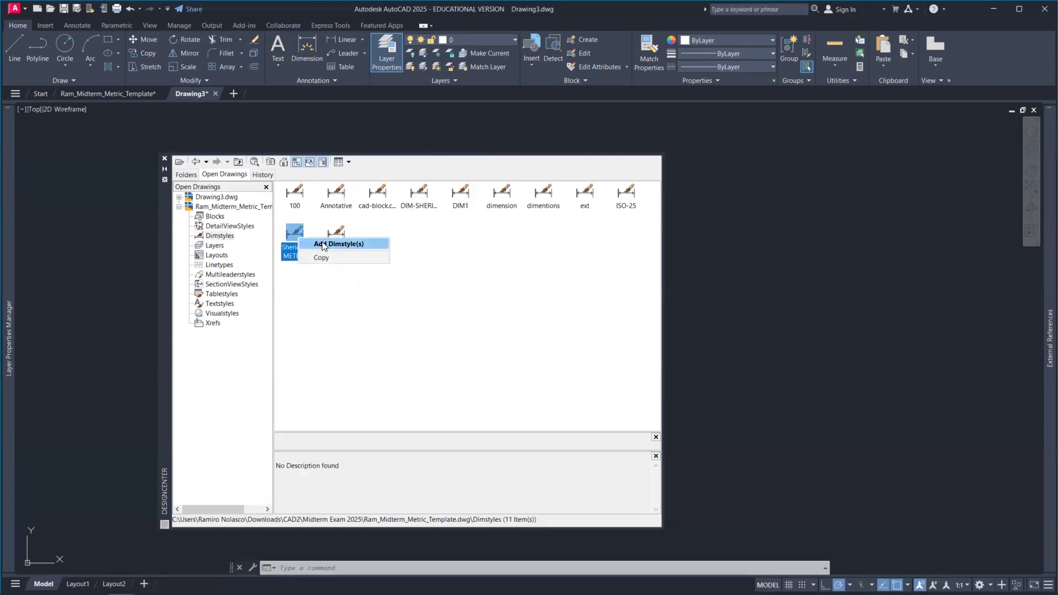
pyautogui.click(348, 246)
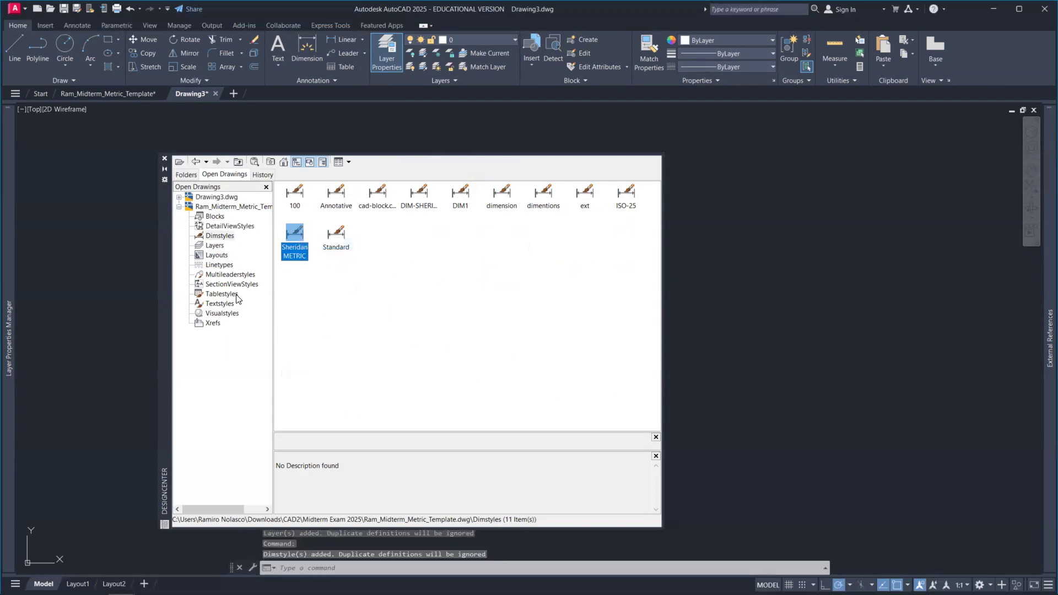
# Add text styles SHERIDAN TEXT- SMALL, SHERIDAN TEXT-LARGE, SHERIDAN TEXT-MEDIUM and SHERIDAN TITLE LARGE to Drawing3, using the Details view with a widened name column
pyautogui.click(222, 303)
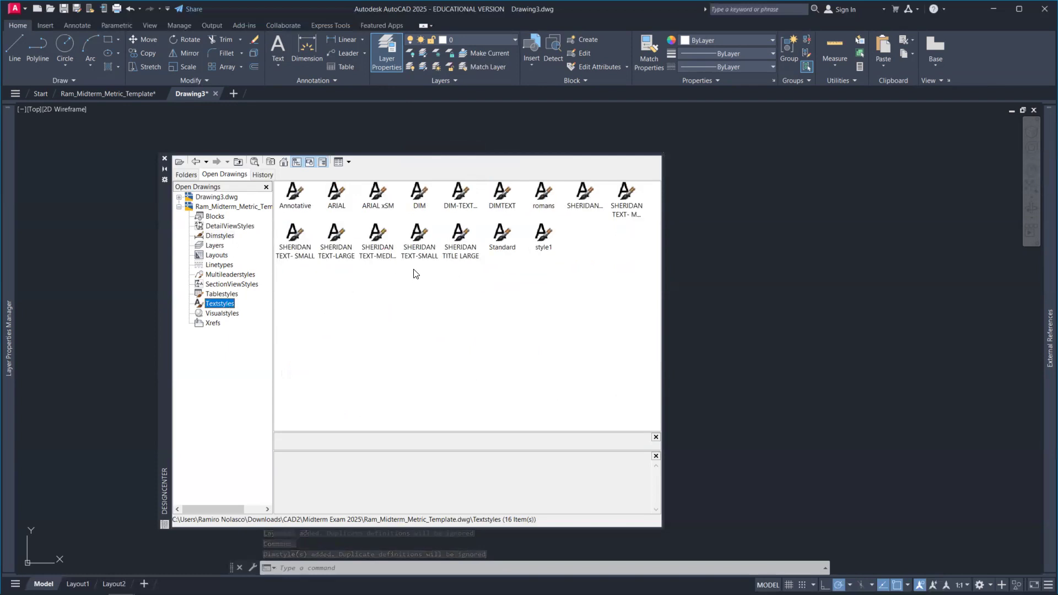
pyautogui.click(299, 240)
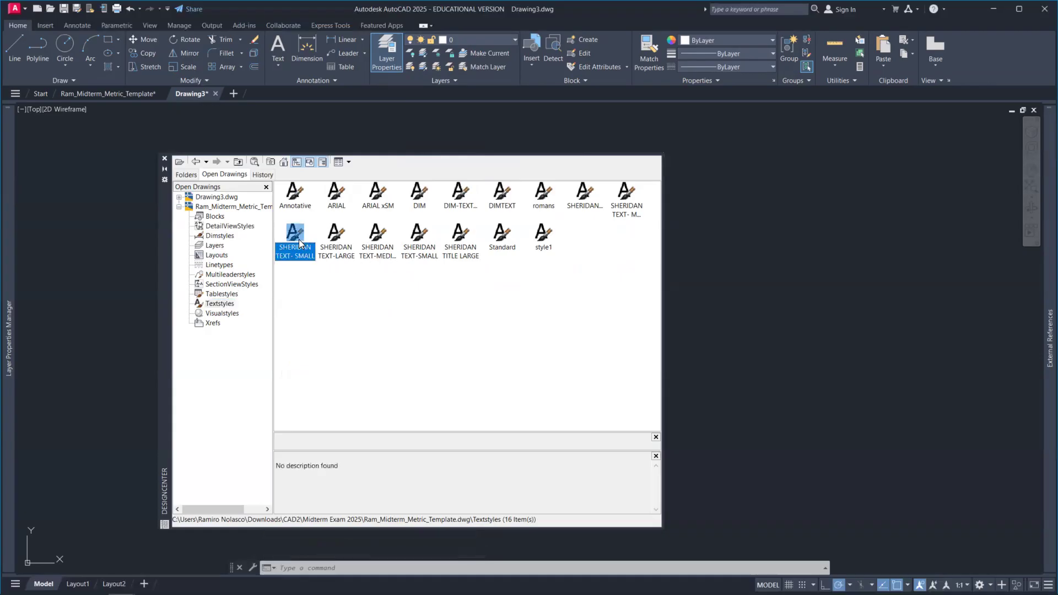
pyautogui.keyDown('ctrl'); pyautogui.click(337, 249); pyautogui.keyUp('ctrl')
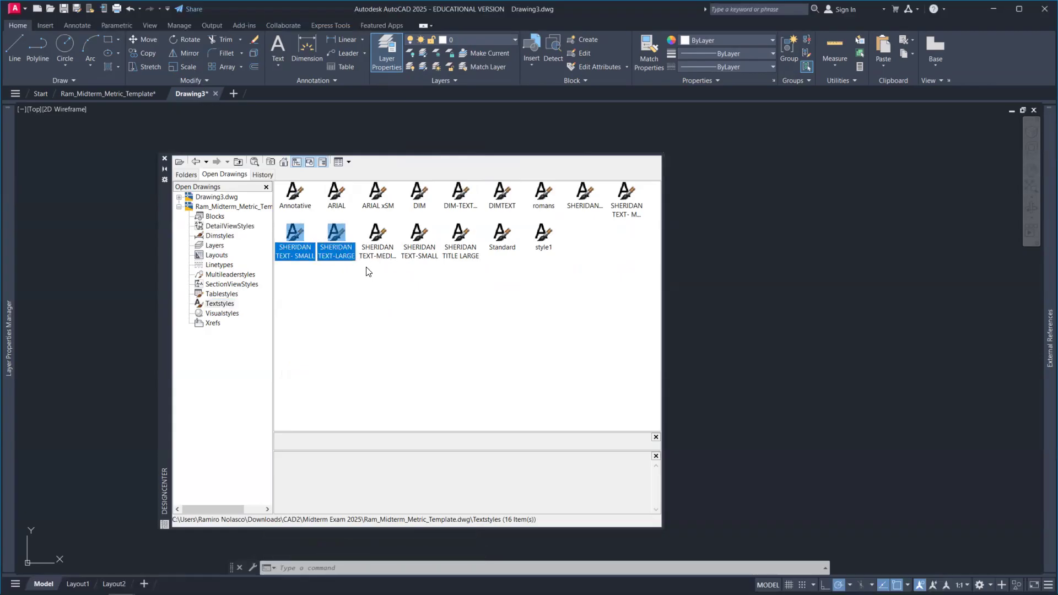
pyautogui.keyDown('ctrl'); pyautogui.click(384, 258); pyautogui.keyUp('ctrl')
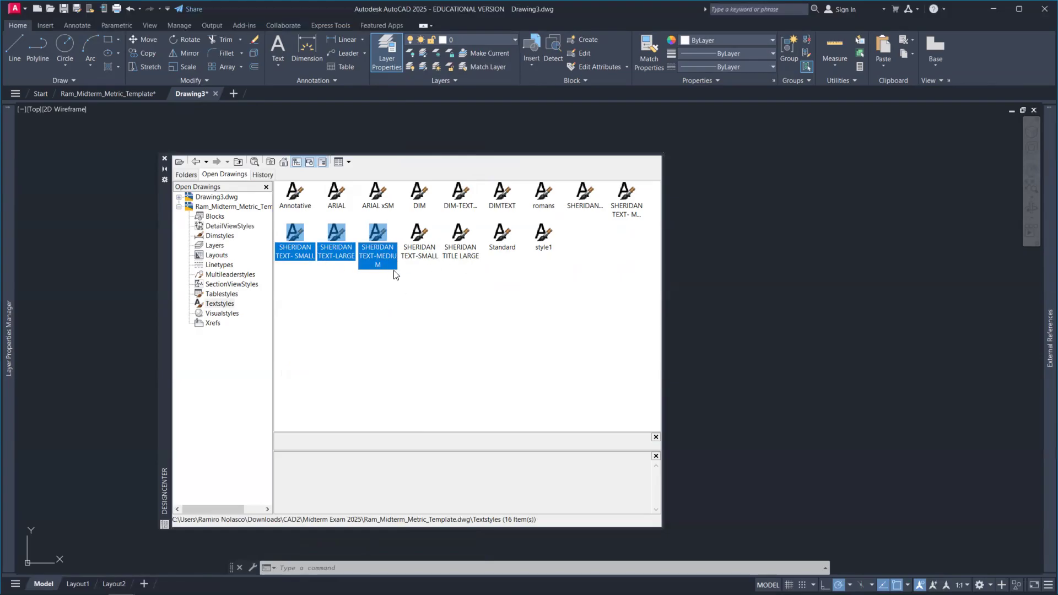
pyautogui.keyDown('ctrl'); pyautogui.click(466, 251); pyautogui.keyUp('ctrl')
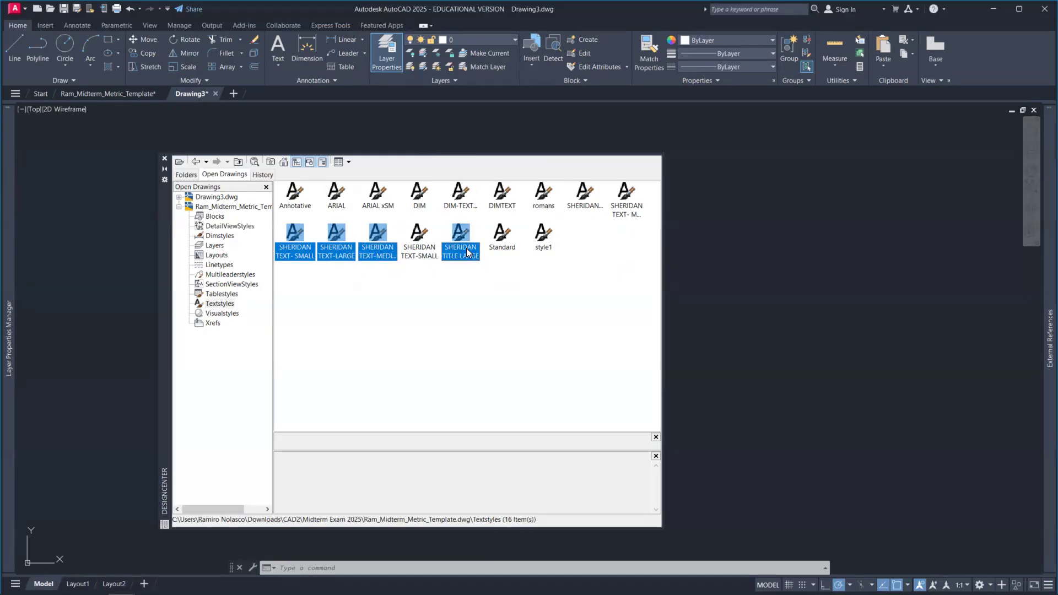
pyautogui.rightClick(460, 231)
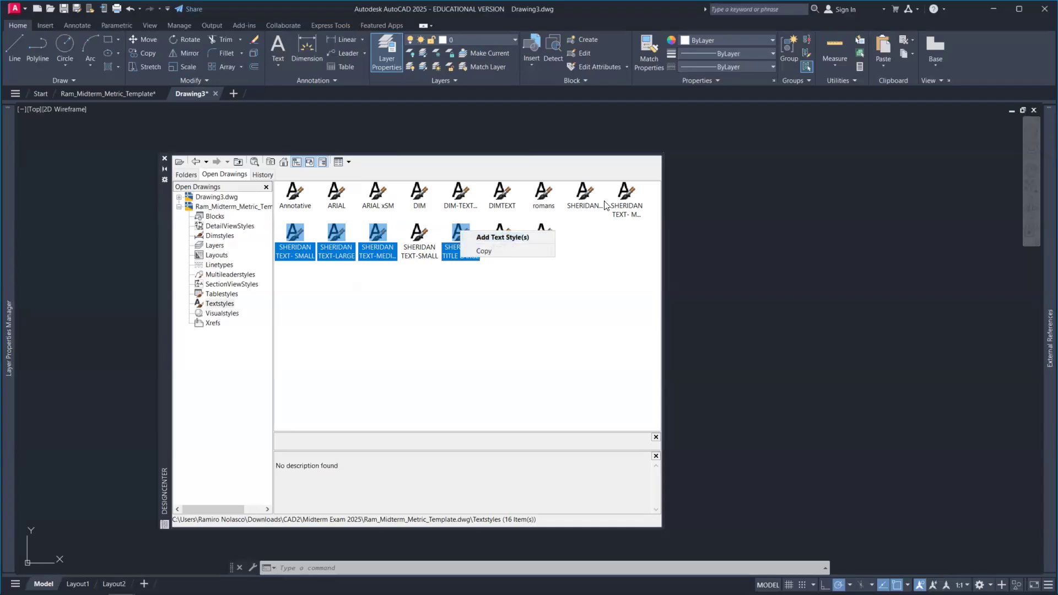
pyautogui.click(348, 162)
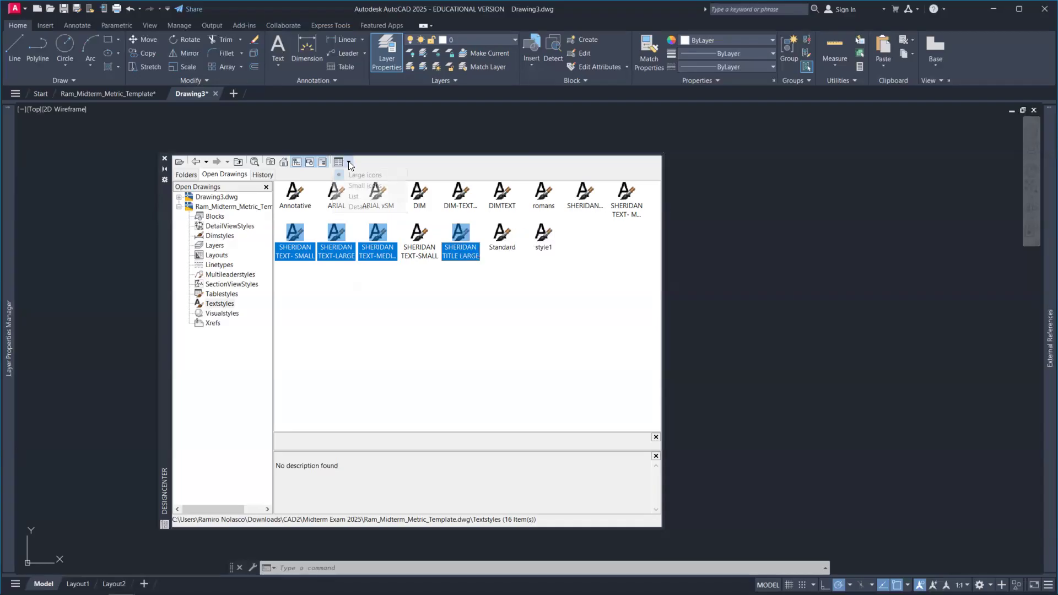
pyautogui.click(369, 207)
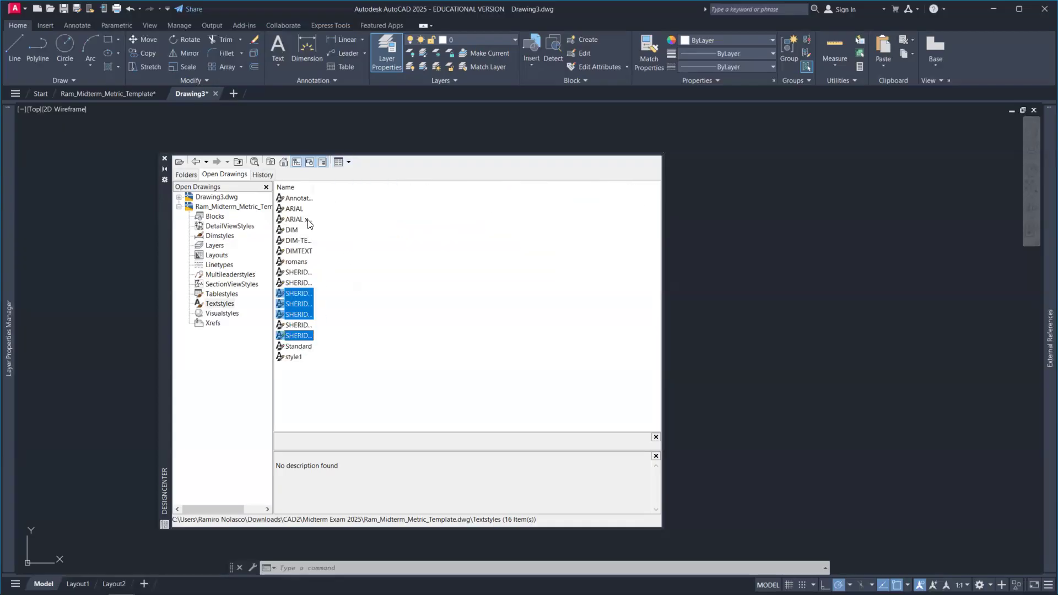
pyautogui.moveTo(315, 187); pyautogui.dragTo(406, 211)
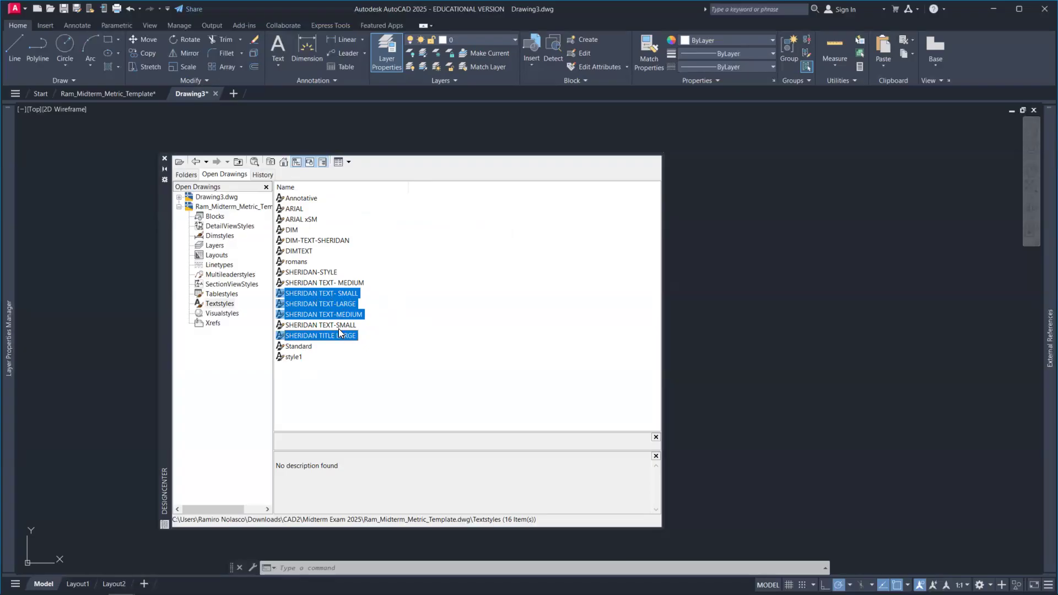
pyautogui.rightClick(323, 296)
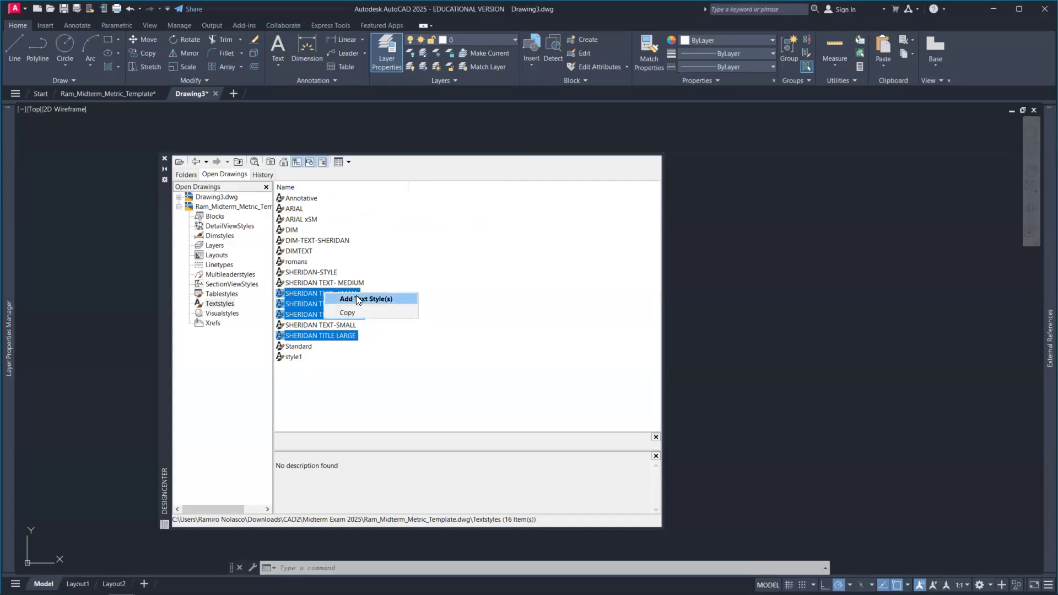
pyautogui.click(330, 299)
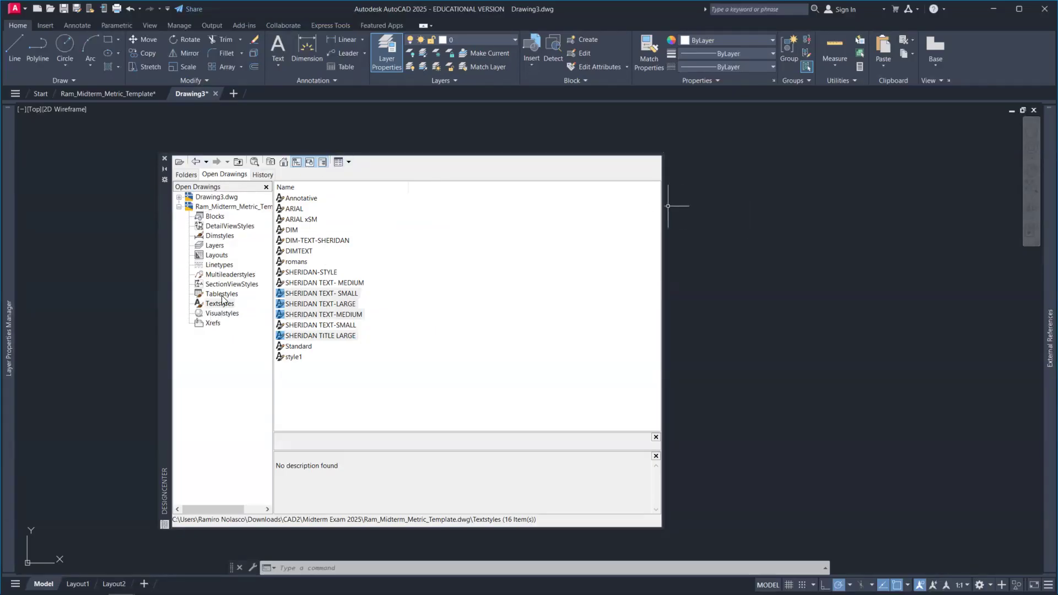
# Select the DOORTAG, L-CHAIR, OFFICE_TABLE_TAG, S-CHAIR, Sofa - Roundback Loveseat 5 ft. and SOFA_TAG blocks in Ram_Midterm_Metric_Template
pyautogui.click(215, 217)
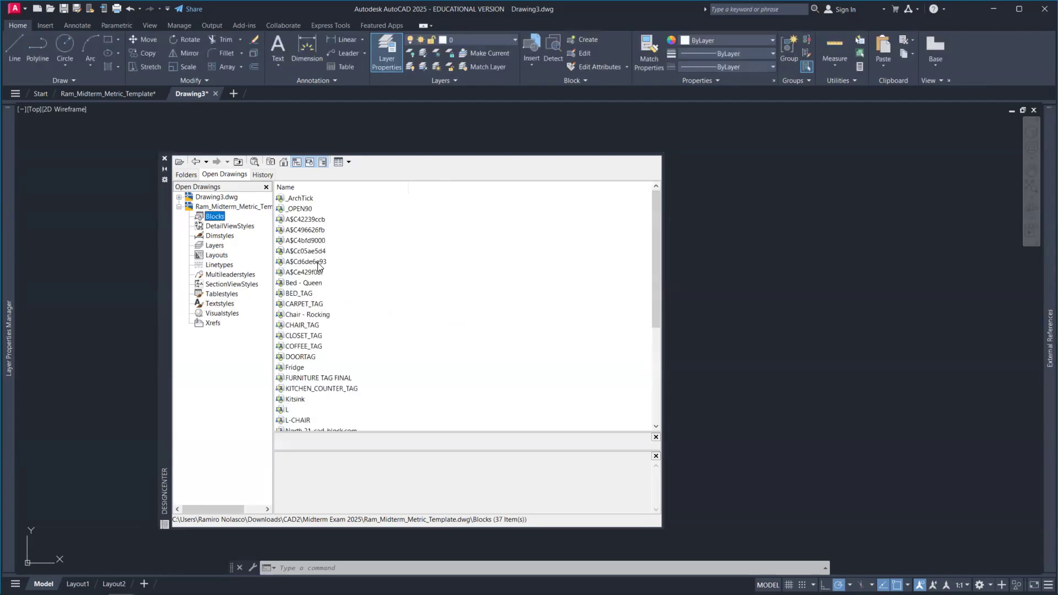
pyautogui.scroll(-5, 342, 344)
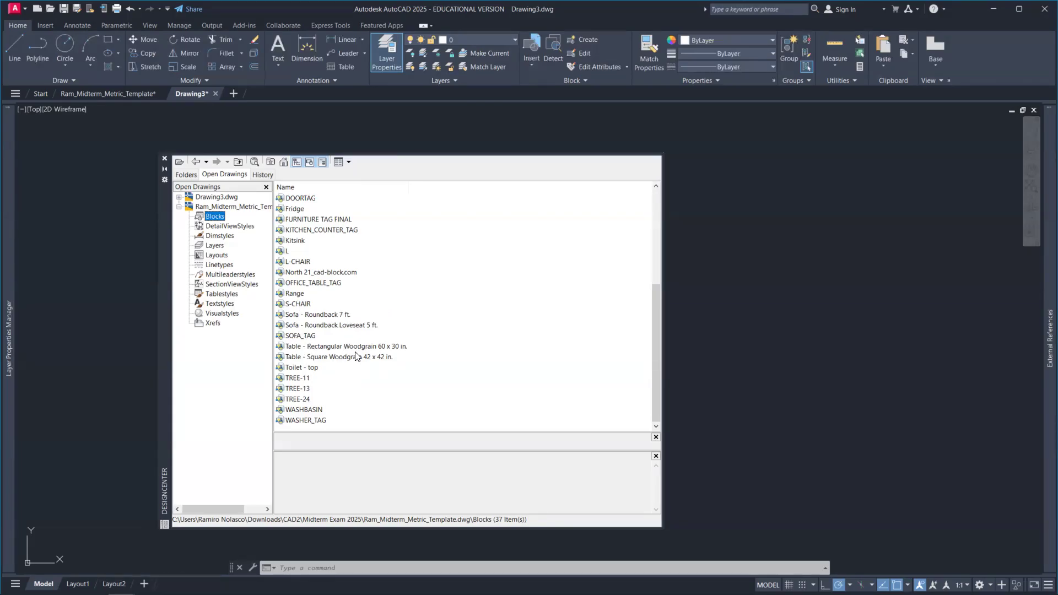
pyautogui.click(302, 200)
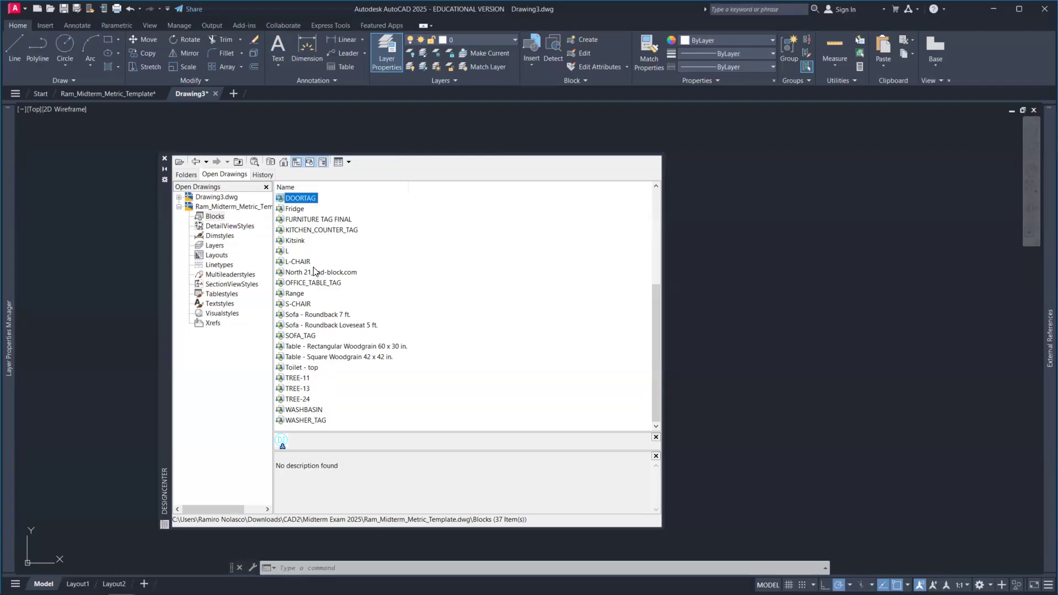
pyautogui.keyDown('ctrl'); pyautogui.click(331, 315); pyautogui.keyUp('ctrl')
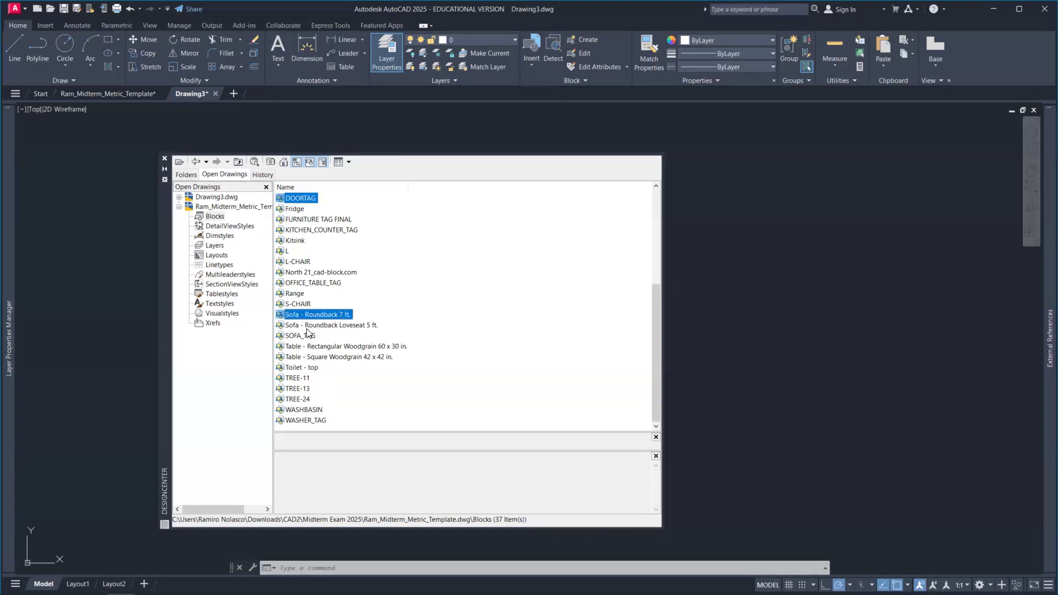
pyautogui.click(338, 326)
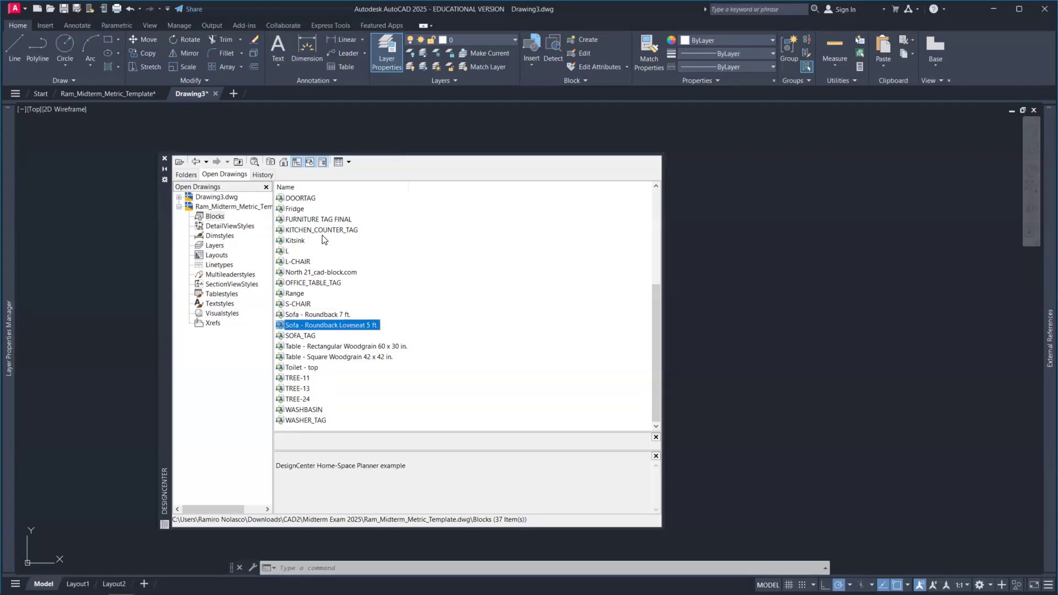
pyautogui.keyDown('ctrl'); pyautogui.click(296, 200); pyautogui.keyUp('ctrl')
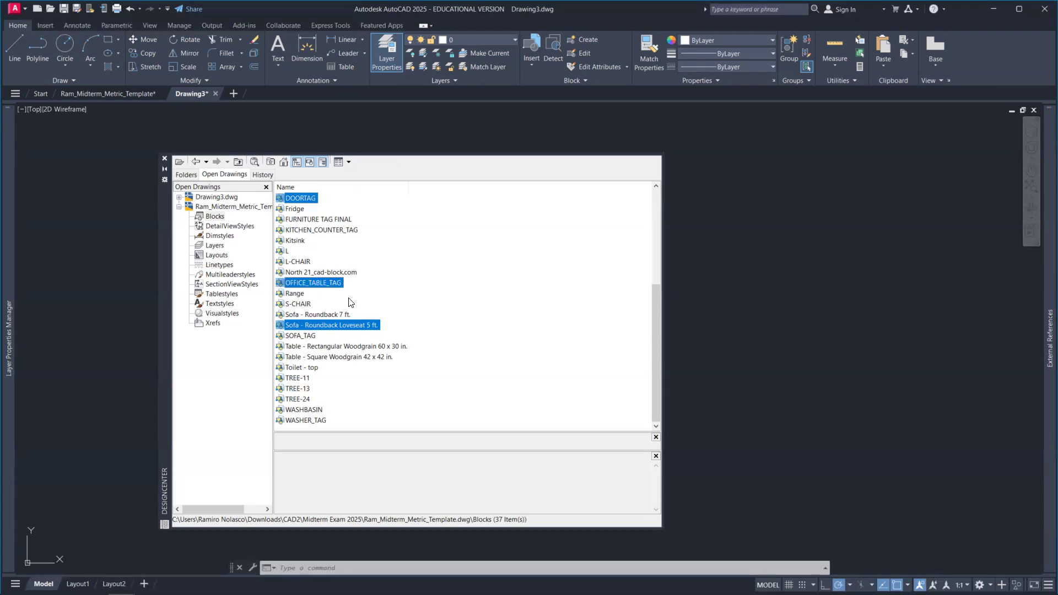
pyautogui.keyDown('ctrl'); pyautogui.click(302, 259); pyautogui.keyUp('ctrl')
pyautogui.keyDown('ctrl'); pyautogui.click(303, 304); pyautogui.keyUp('ctrl')
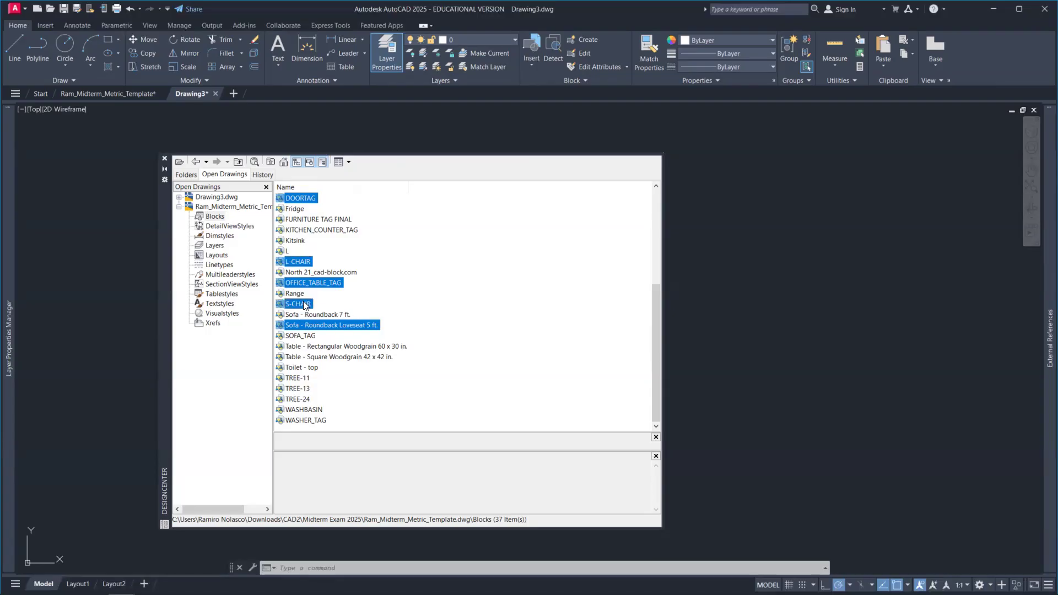
pyautogui.keyDown('ctrl'); pyautogui.click(306, 337); pyautogui.keyUp('ctrl')
# Try to create a tool palette from the selected template blocks
pyautogui.rightClick(310, 325)
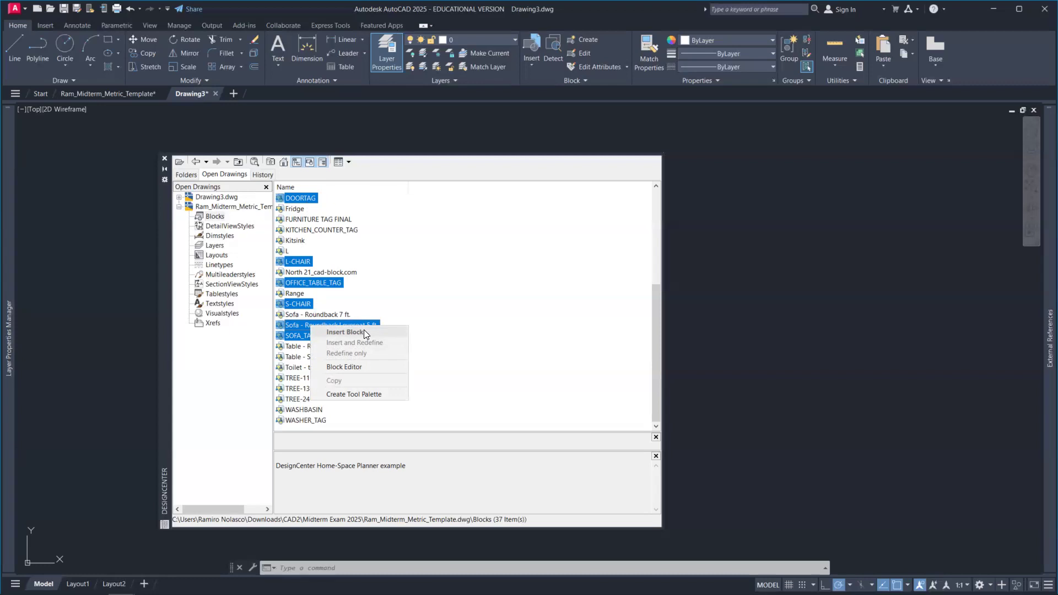
pyautogui.moveTo(301, 307)
pyautogui.mouseDown()
pyautogui.moveTo(551, 291)
pyautogui.moveTo(718, 313)
pyautogui.moveTo(294, 306)
pyautogui.mouseUp()
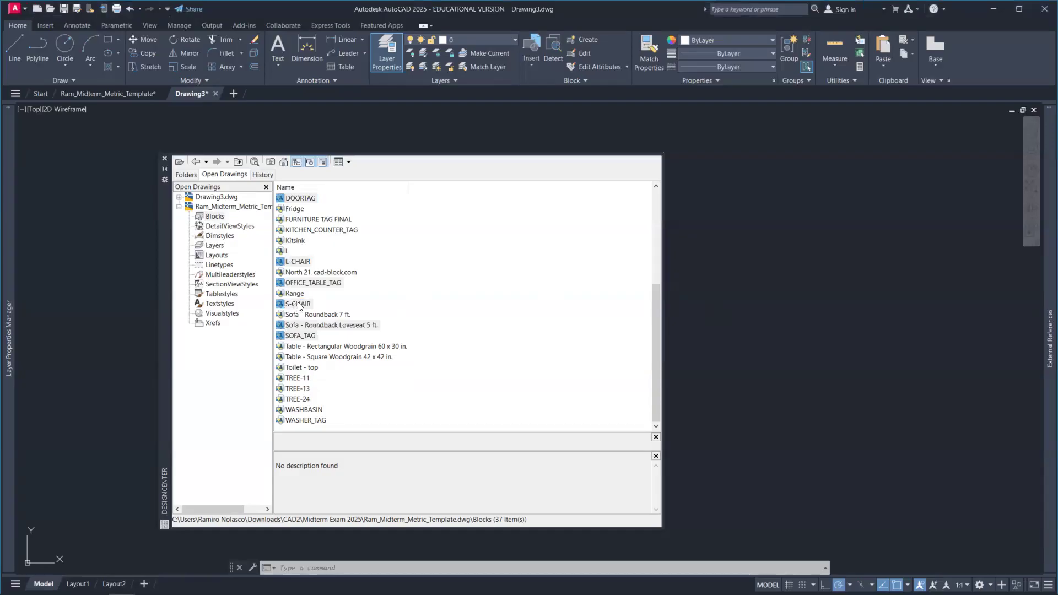
pyautogui.rightClick(300, 307)
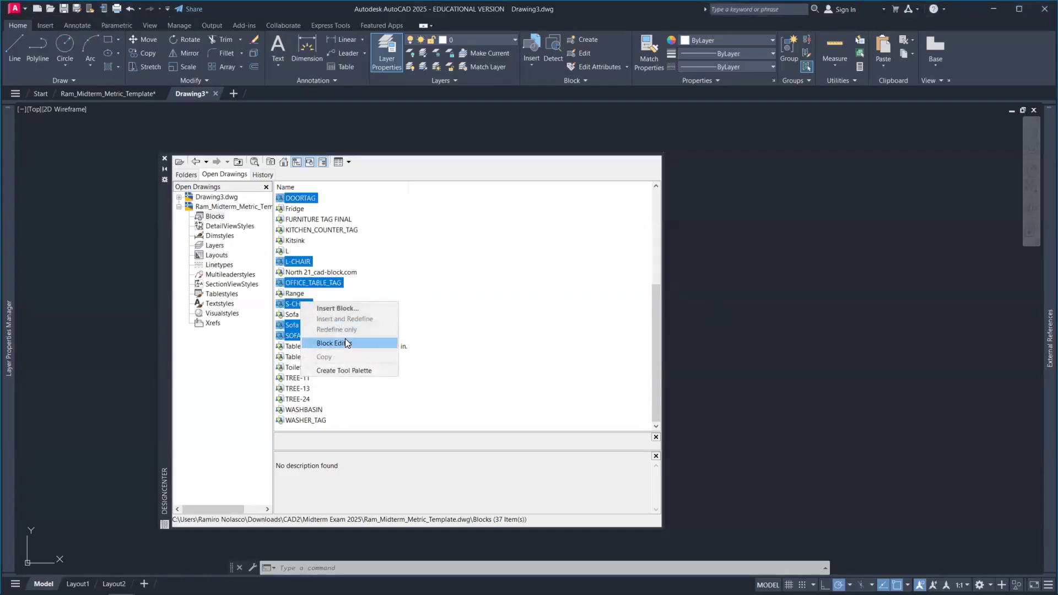
pyautogui.click(362, 371)
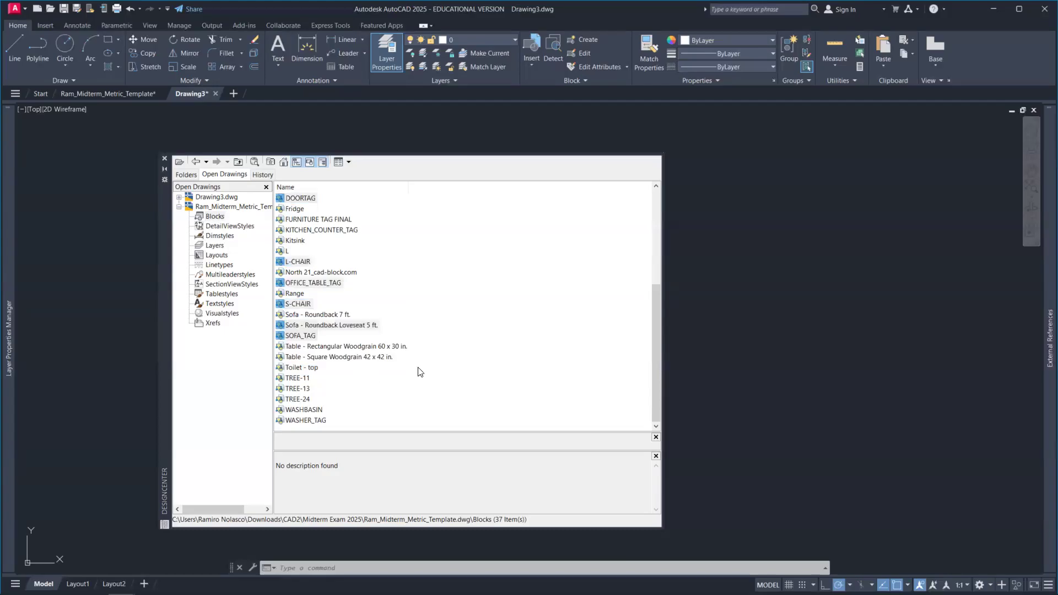
# Expand the contents of Drawing3 and Ram_Midterm_Metric_Template in DesignCenter, and list the template's blocks
pyautogui.click(179, 207)
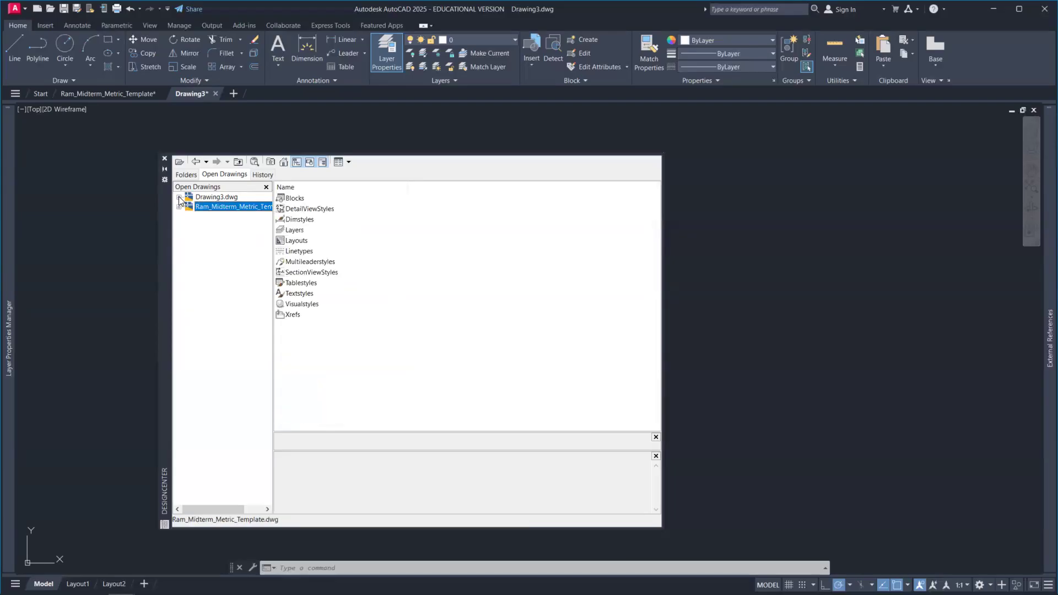
pyautogui.click(178, 197)
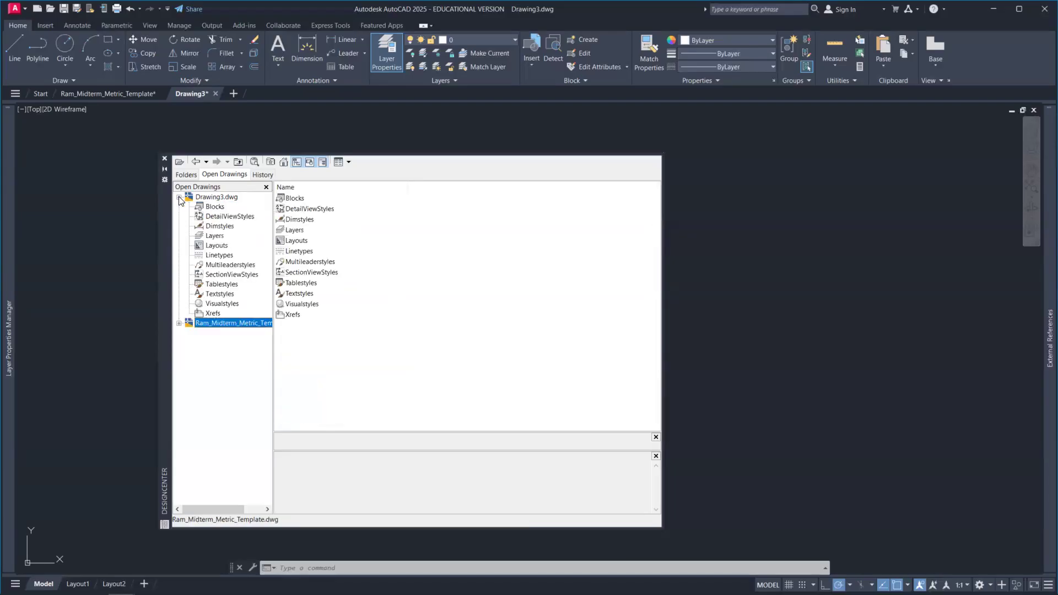
pyautogui.click(216, 198)
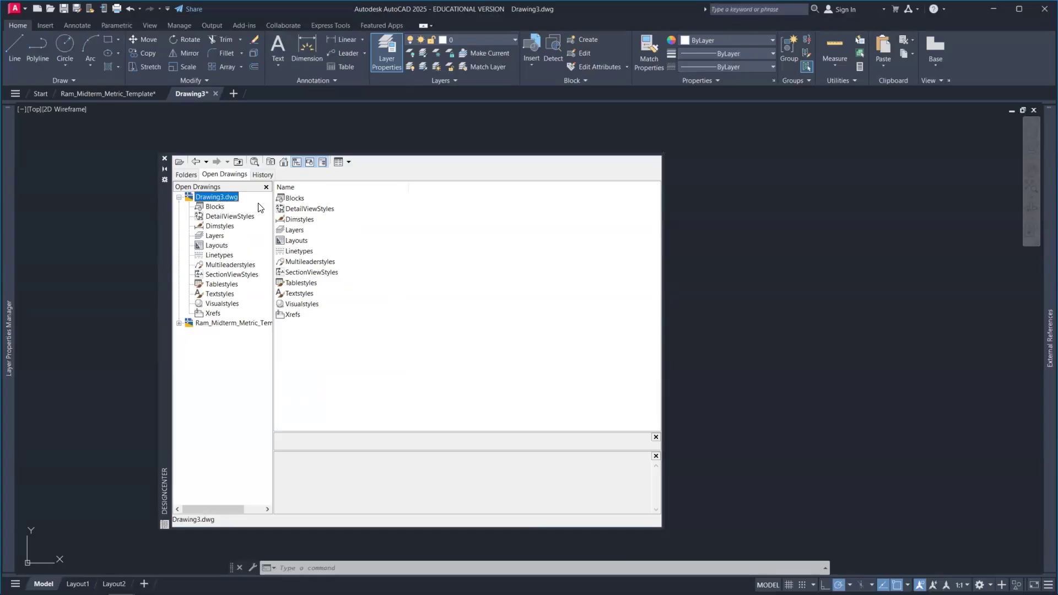
pyautogui.click(178, 324)
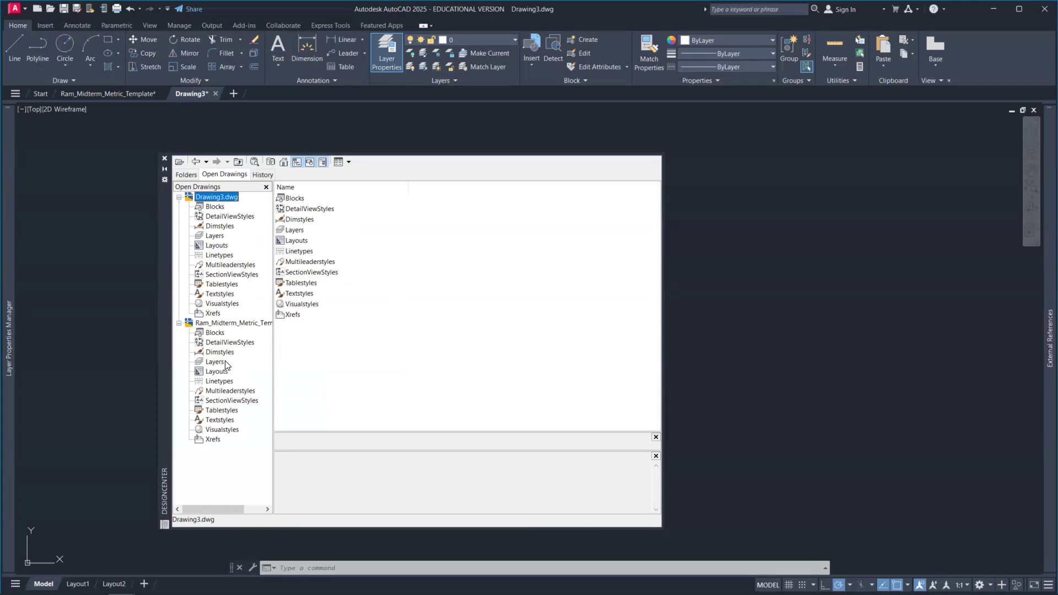
pyautogui.click(215, 332)
pyautogui.scroll(-5, 402, 375)
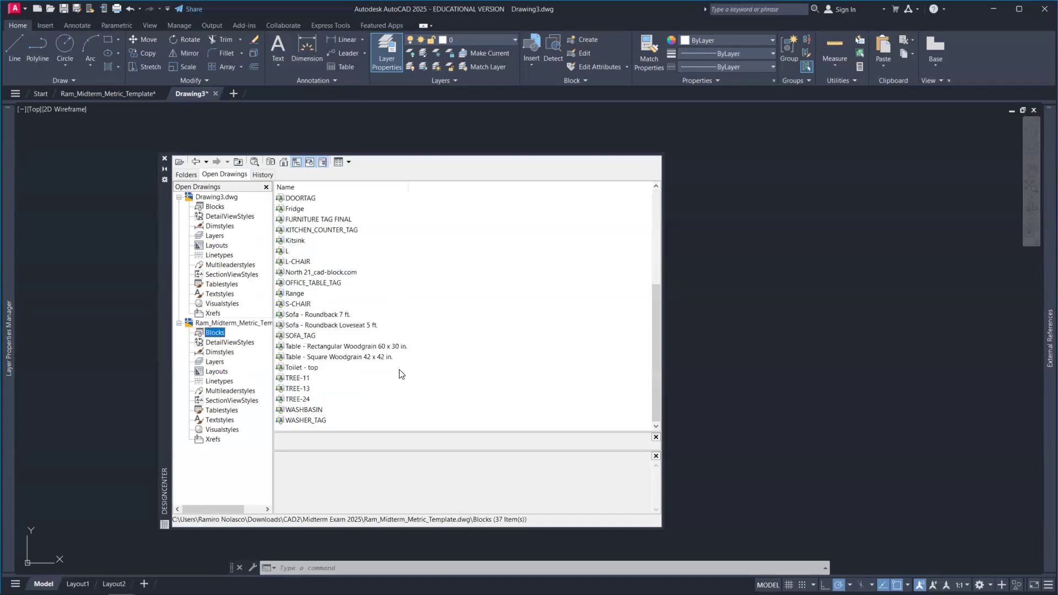
# Run Insert and examine the current drawing, recent, favorite and library blocks available to Drawing3
pyautogui.click(741, 228)
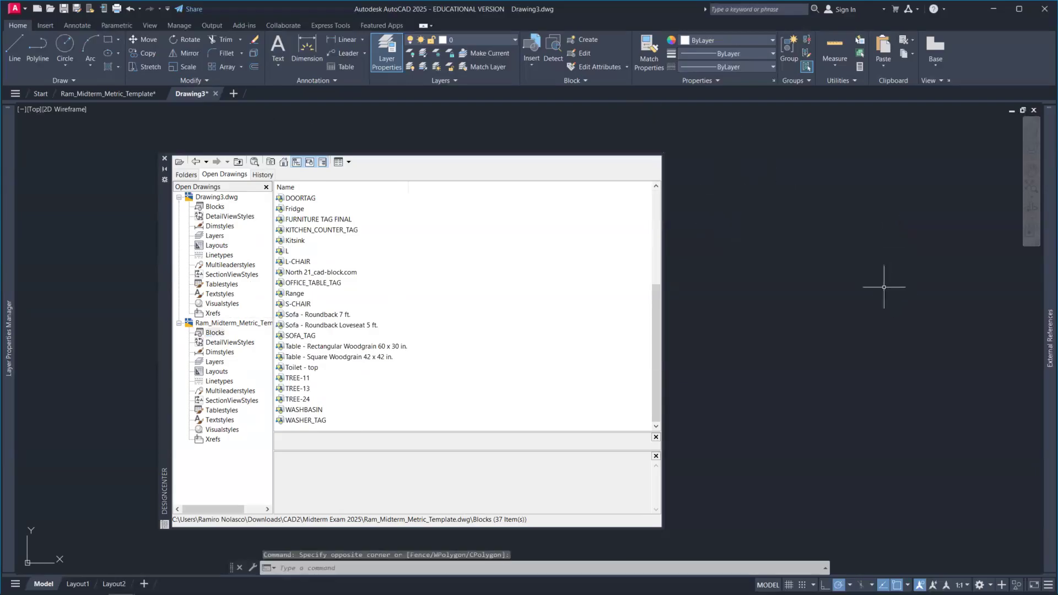
pyautogui.press('Return')
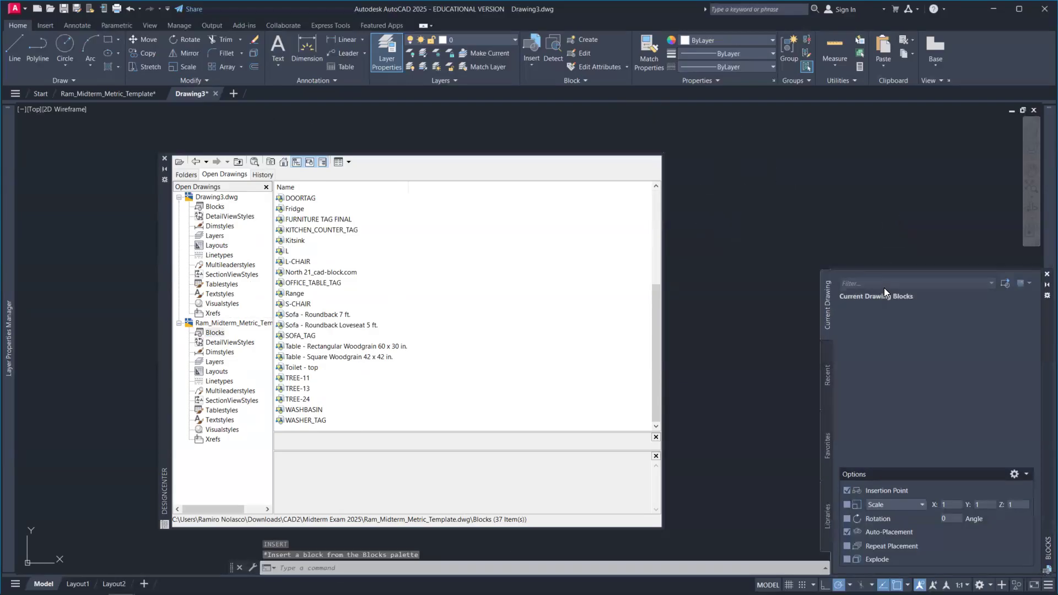
pyautogui.click(826, 378)
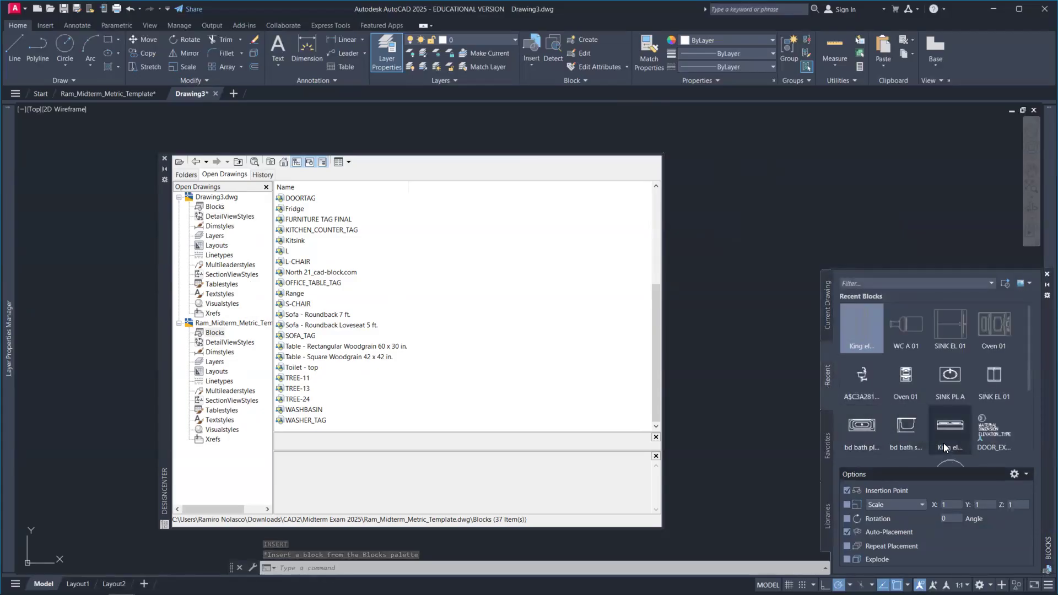
pyautogui.click(830, 451)
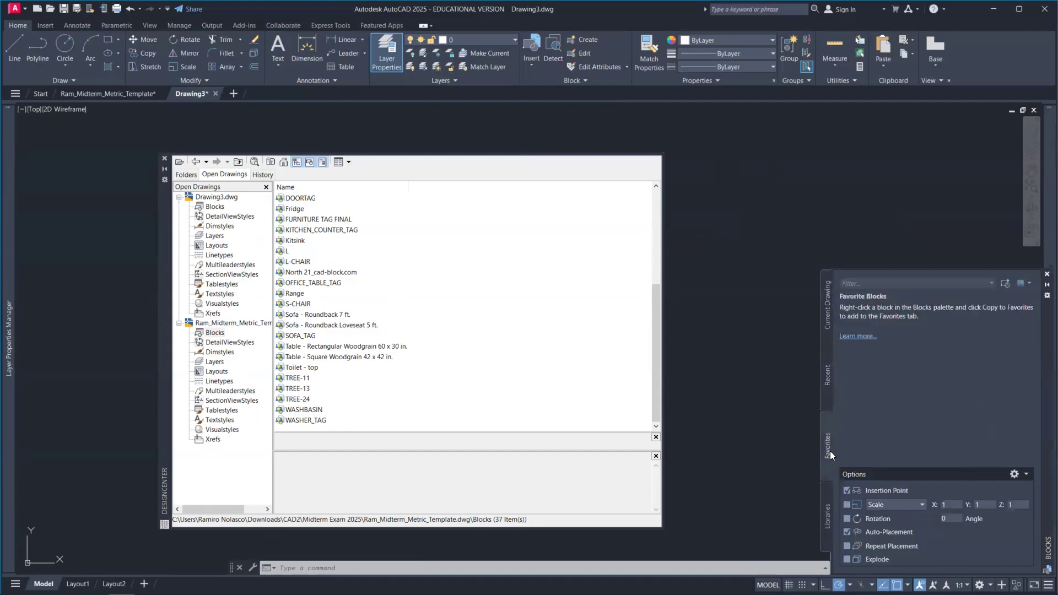
pyautogui.click(829, 516)
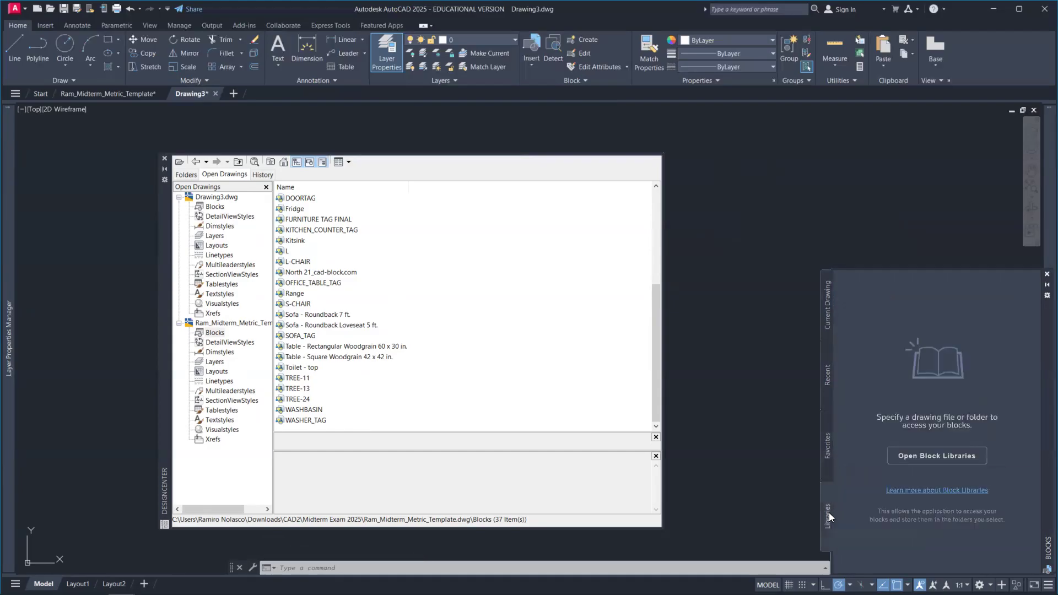
pyautogui.click(831, 318)
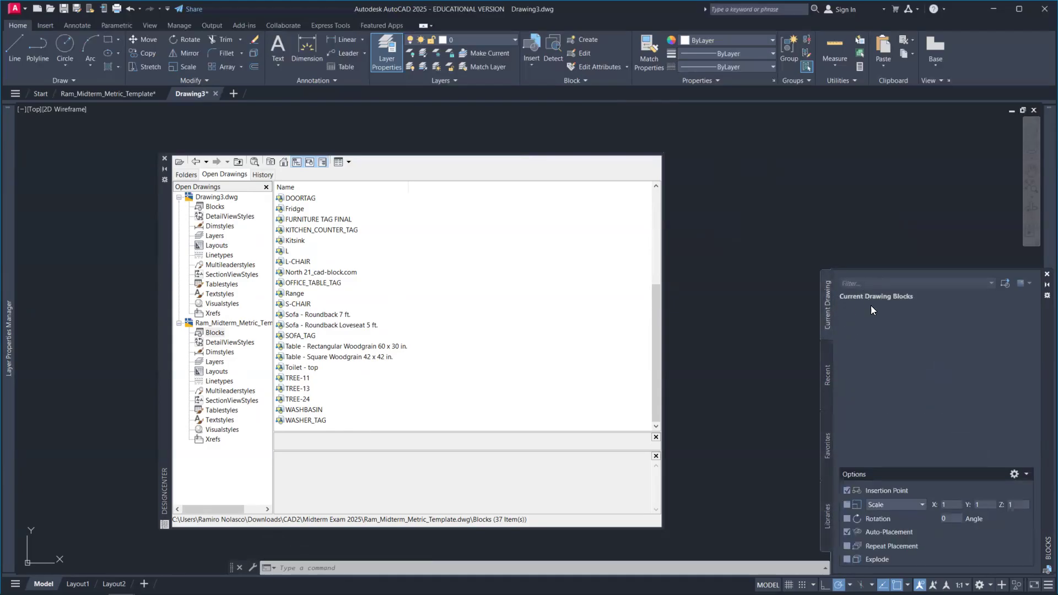
pyautogui.click(829, 383)
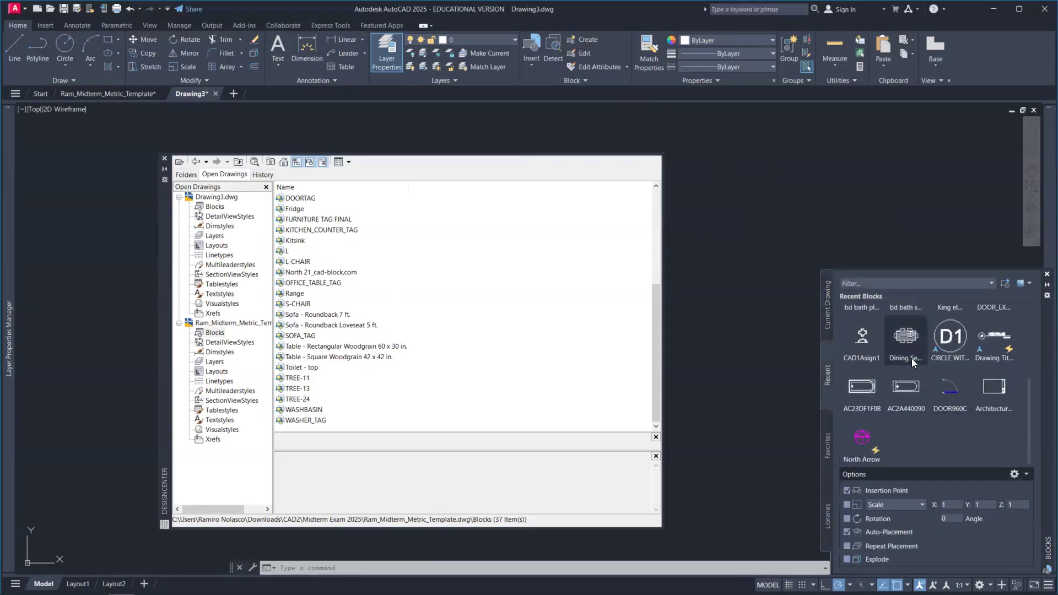
pyautogui.moveTo(958, 344)
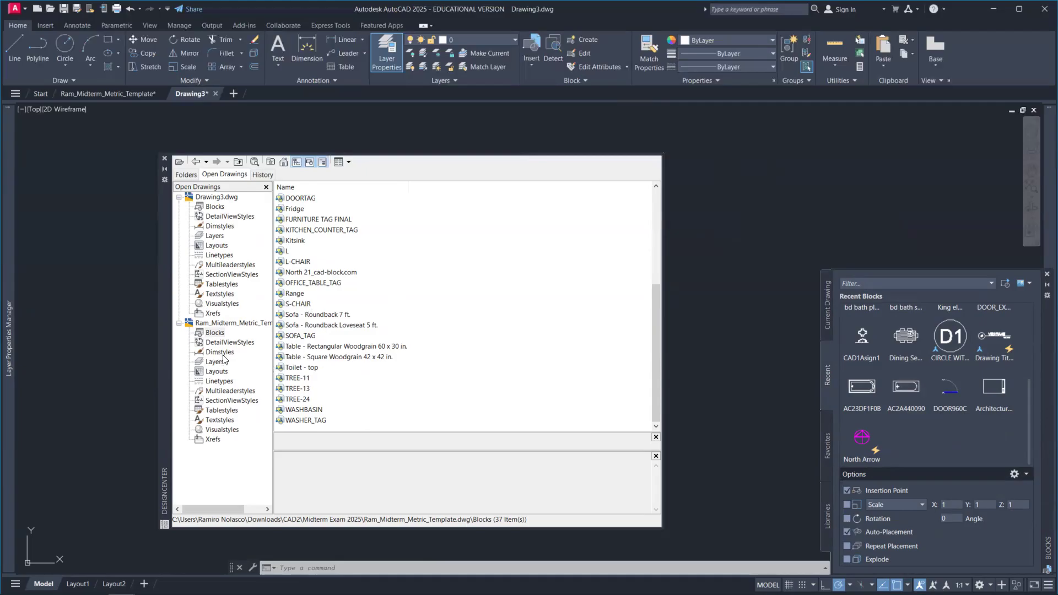
# Insert the DOORTAG block from Ram_Midterm_Metric_Template into Drawing3 at annotation scale 1:50, keeping the default door number
pyautogui.click(216, 332)
pyautogui.click(296, 199)
pyautogui.rightClick(296, 199)
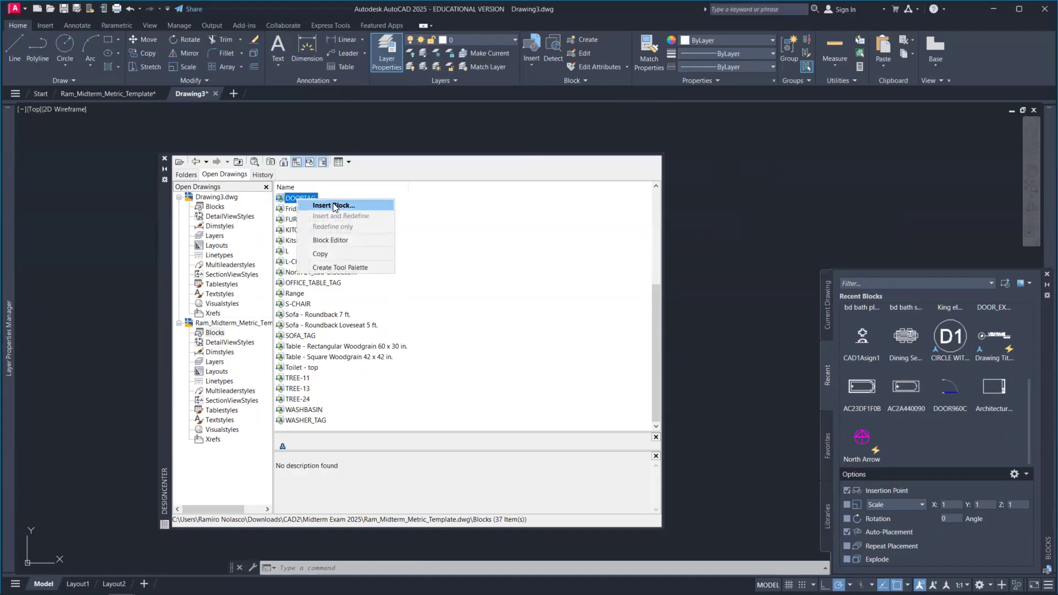
pyautogui.click(334, 206)
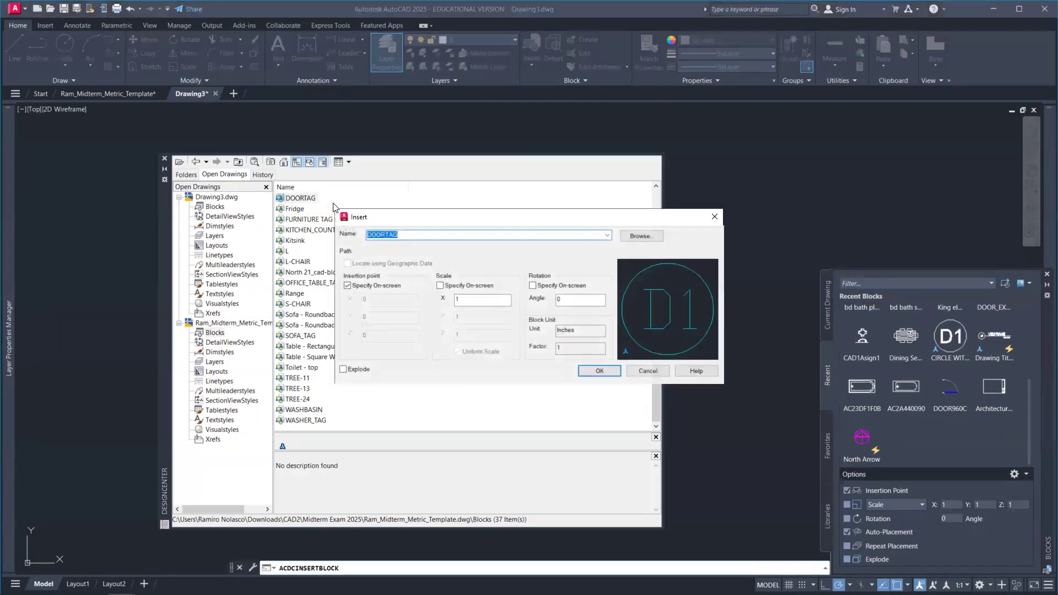
pyautogui.click(606, 372)
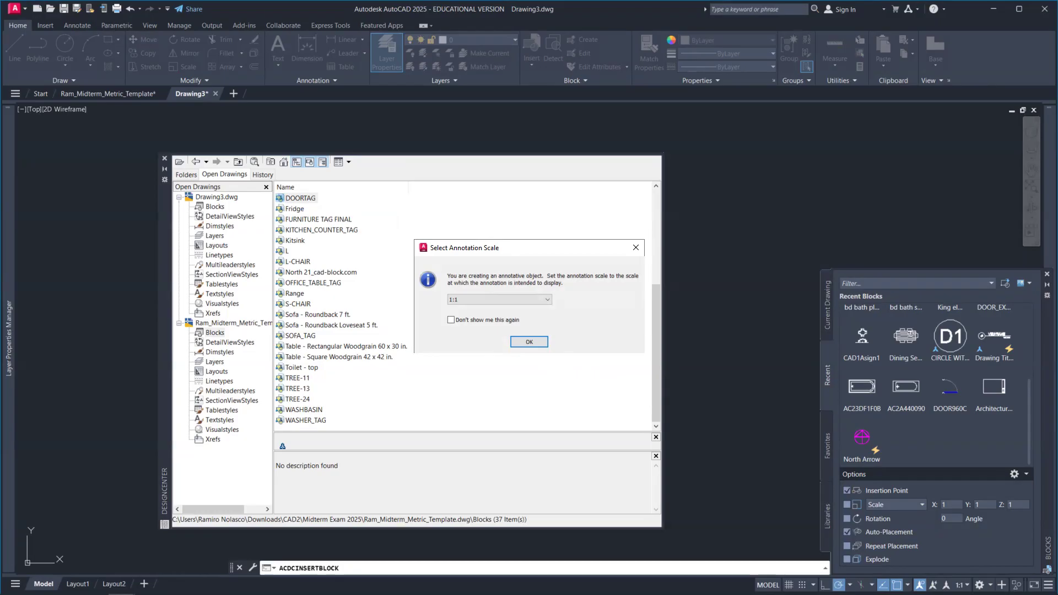
pyautogui.click(541, 299)
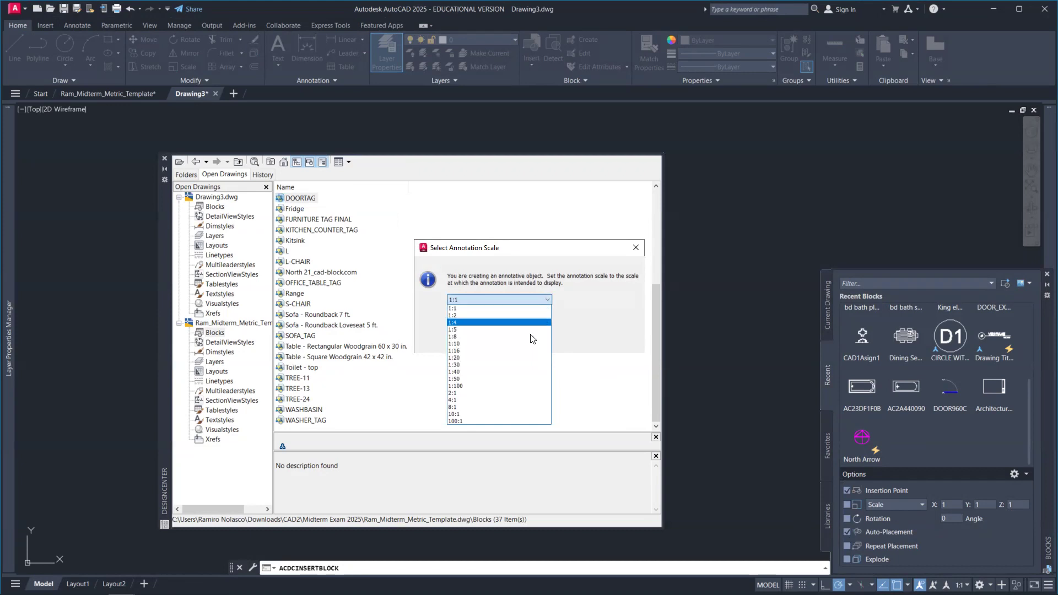
pyautogui.click(505, 379)
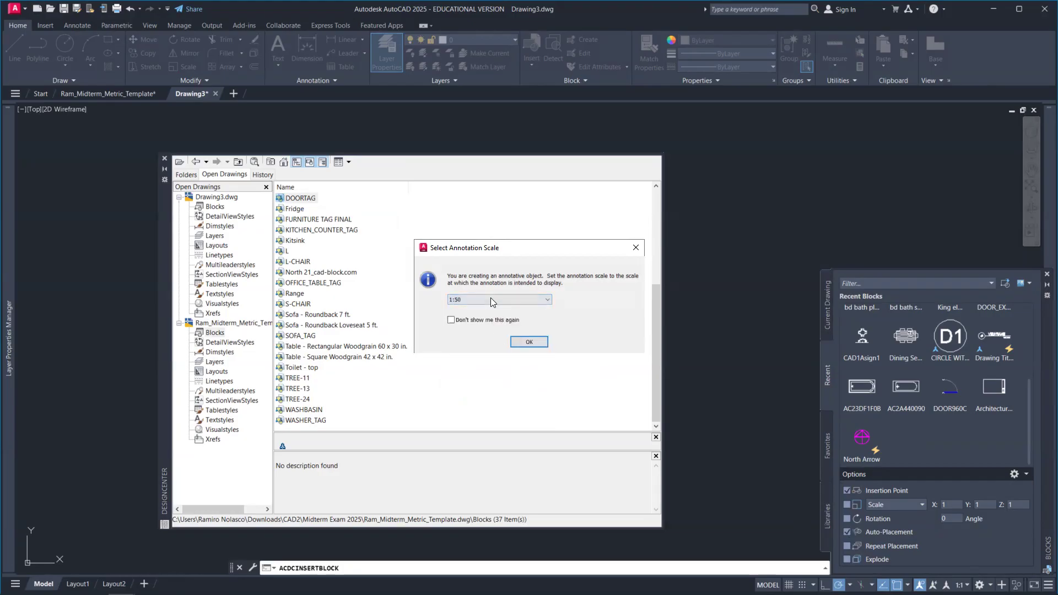
pyautogui.click(529, 343)
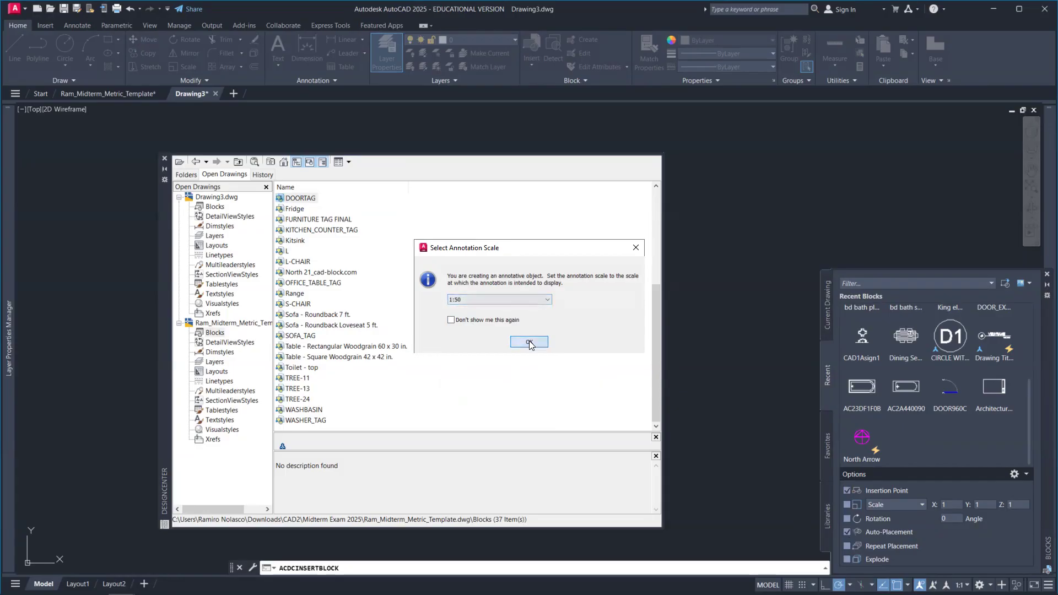
pyautogui.click(164, 169)
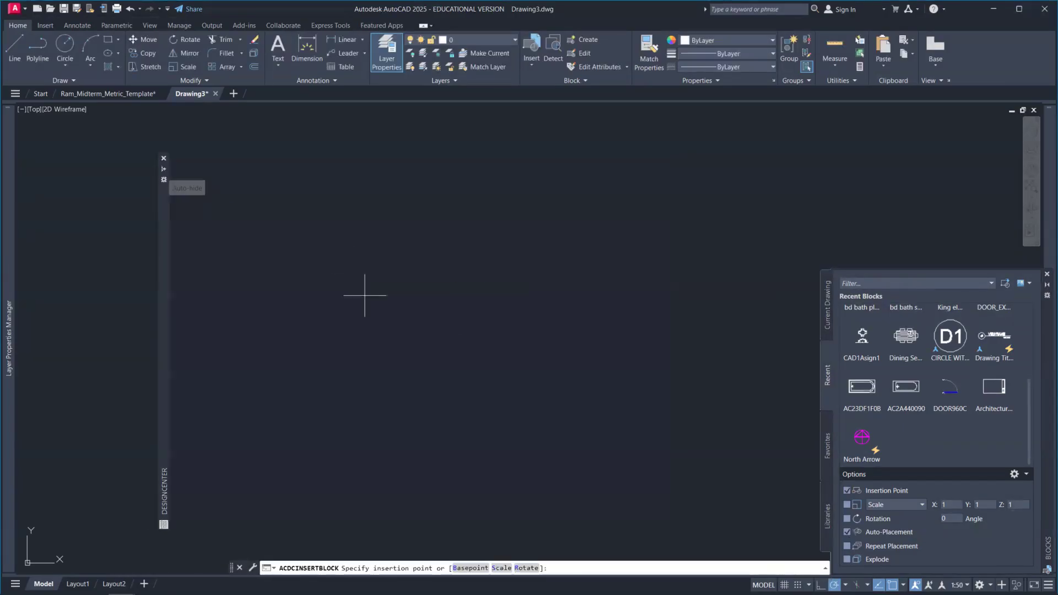
pyautogui.click(439, 299)
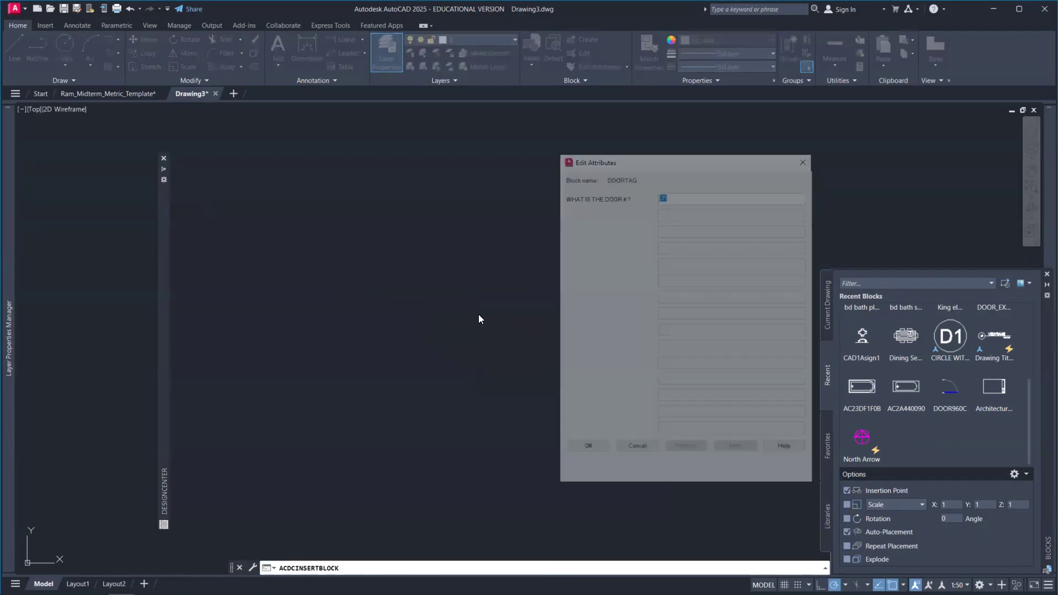
pyautogui.click(585, 447)
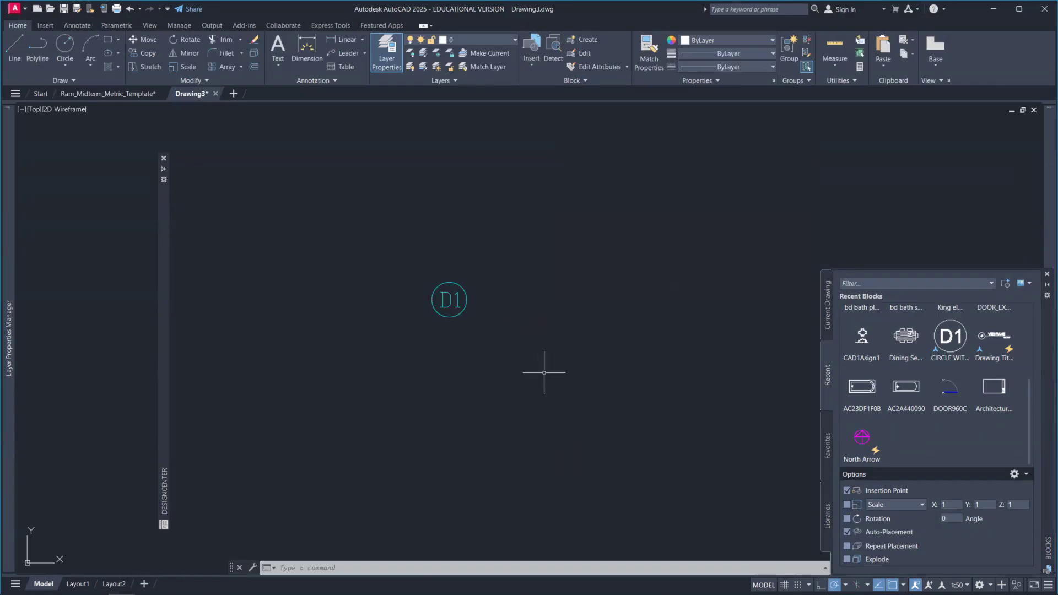
# Erase the inserted door tag block from Drawing3
pyautogui.scroll(-4, 469, 303)
pyautogui.moveTo(508, 288); pyautogui.dragTo(448, 294, button='middle')
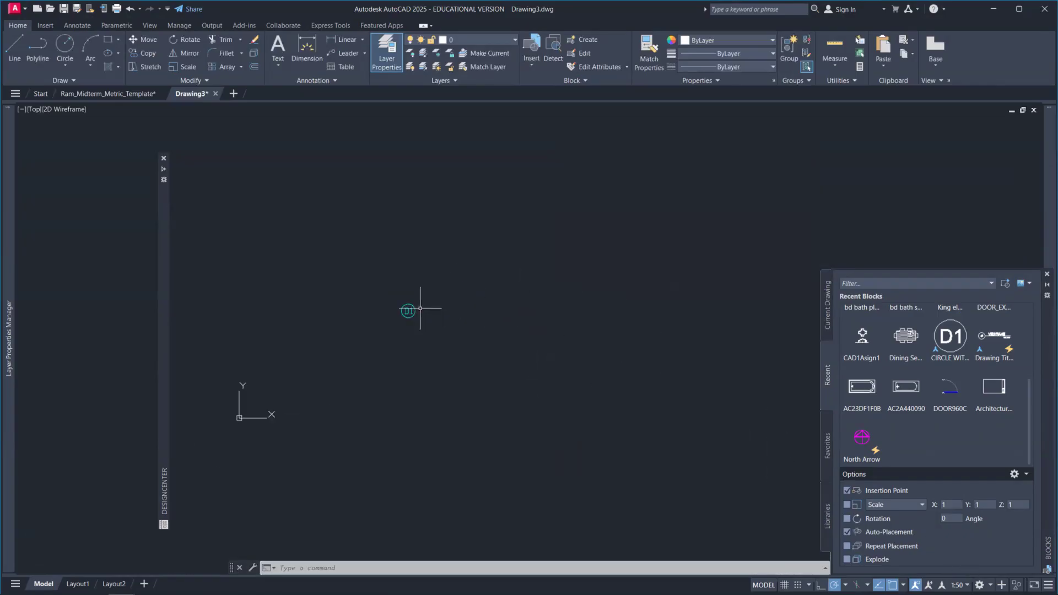
pyautogui.click(393, 281)
pyautogui.click(449, 348)
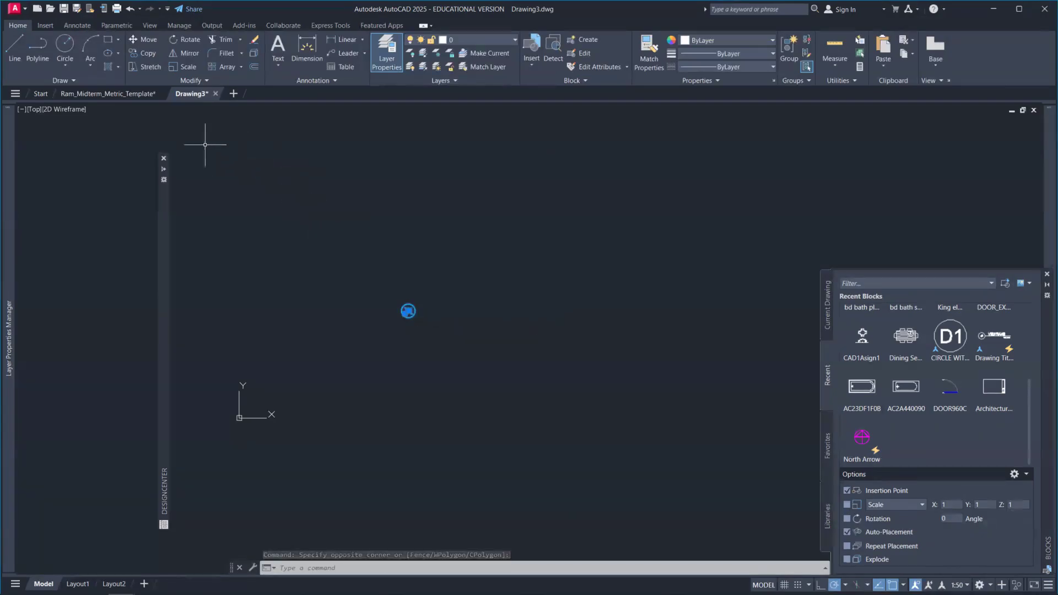
pyautogui.press('Delete')
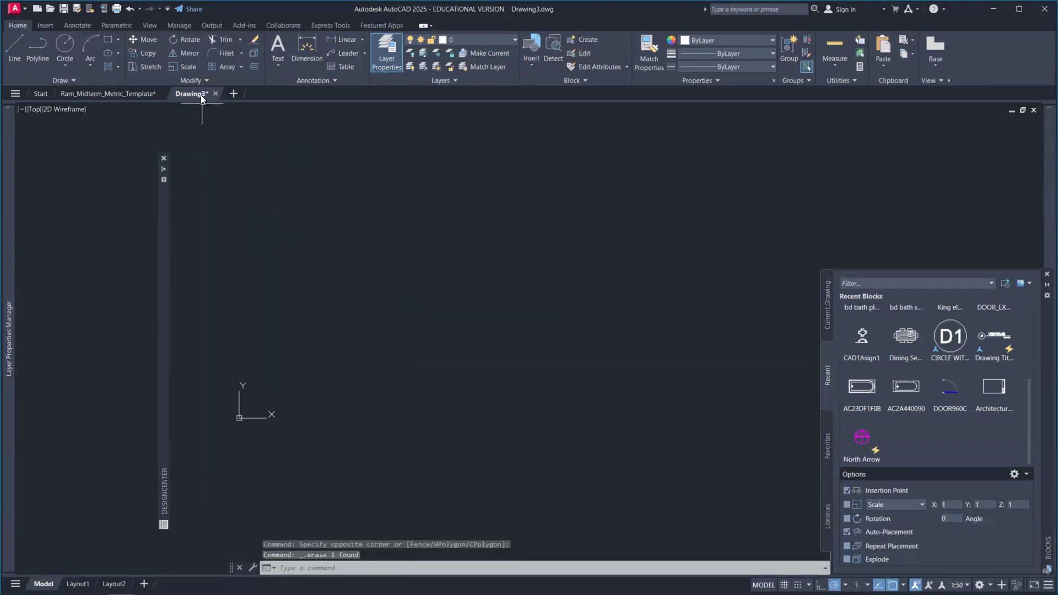
# Examine the template's sheet layout and layer list in Ram_Midterm_Metric_Template, and return to Drawing3
pyautogui.moveTo(202, 95)
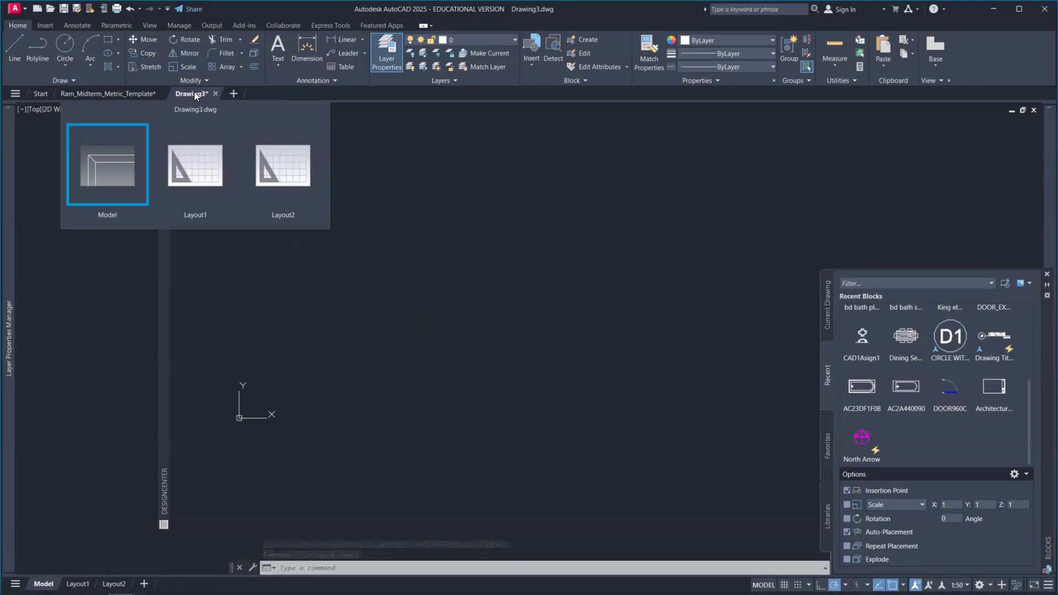
pyautogui.click(122, 96)
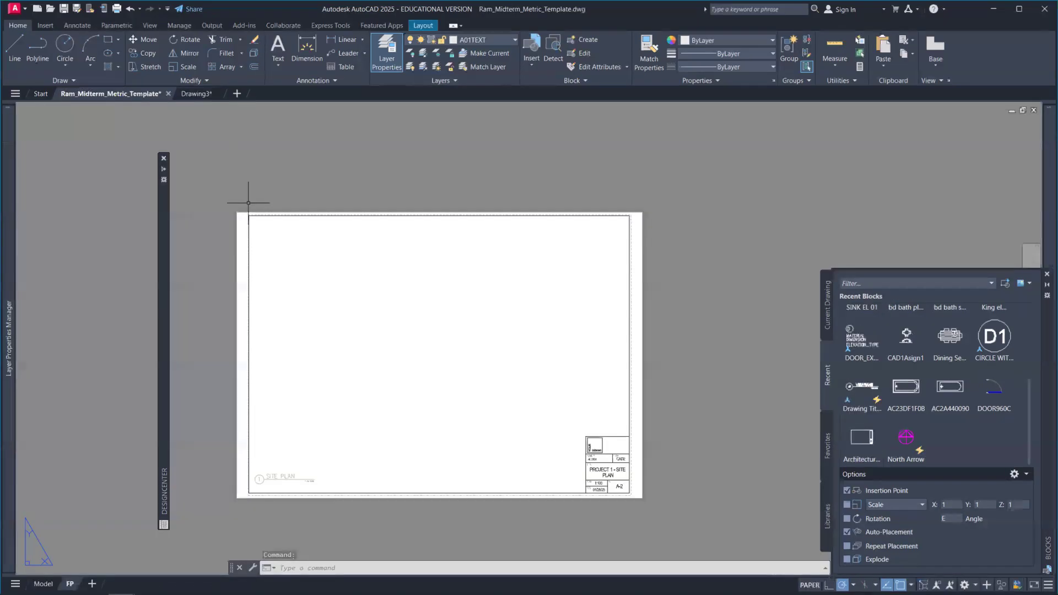
pyautogui.click(195, 94)
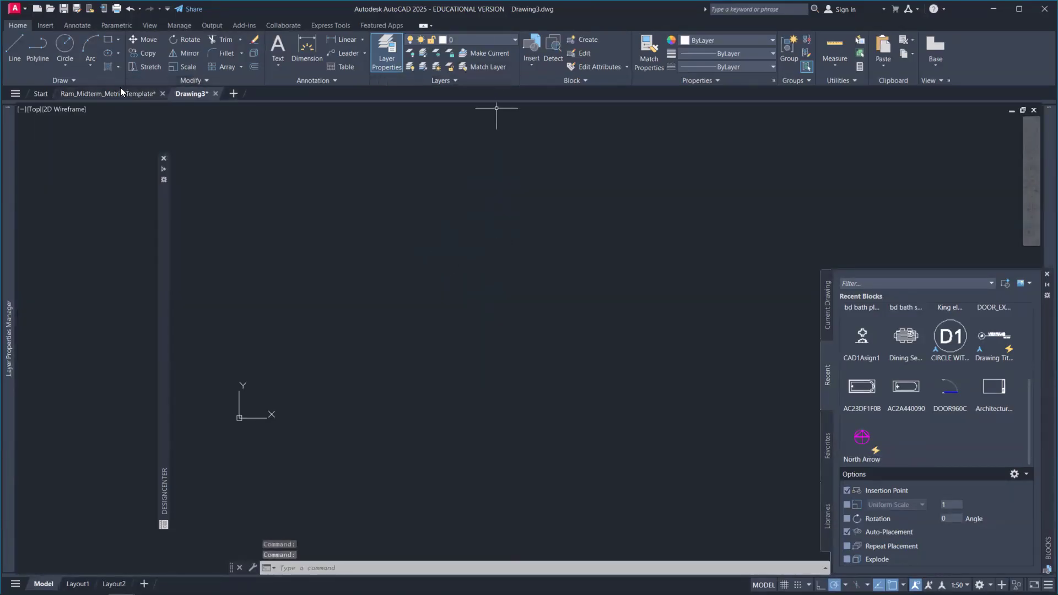
pyautogui.click(118, 94)
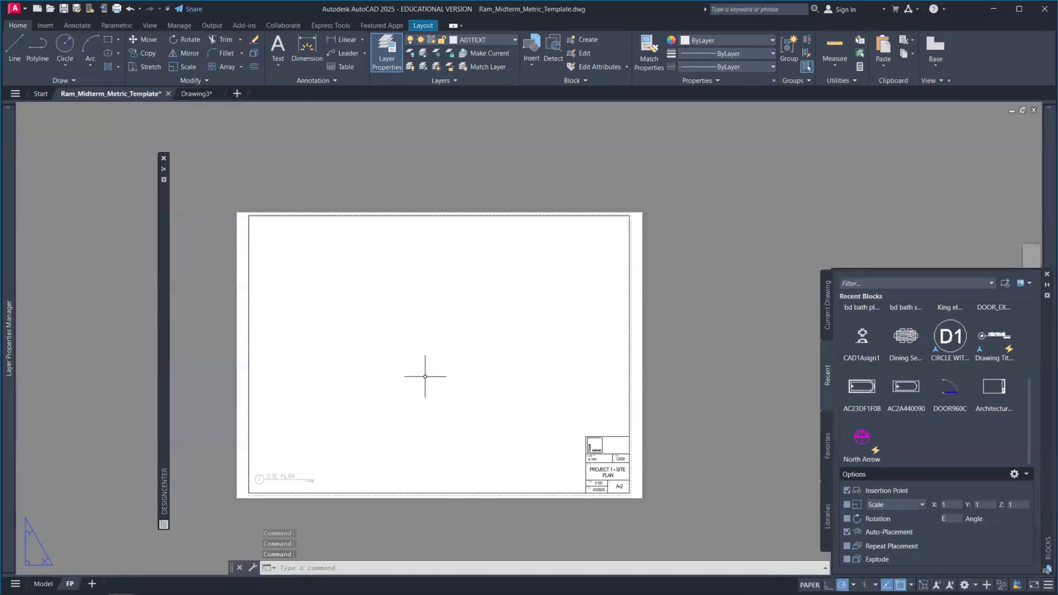
pyautogui.click(496, 37)
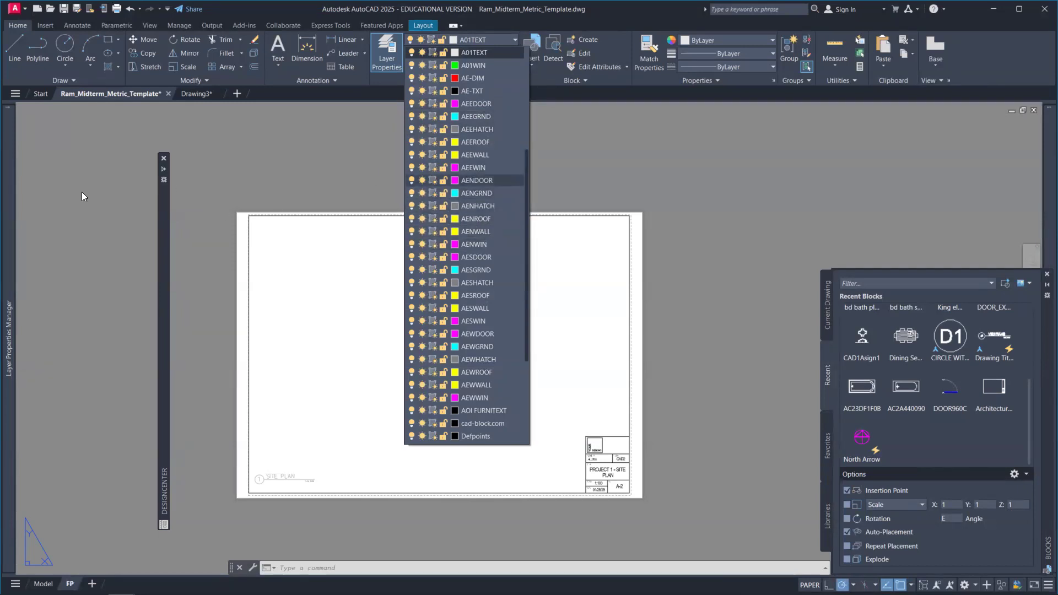
pyautogui.click(10, 189)
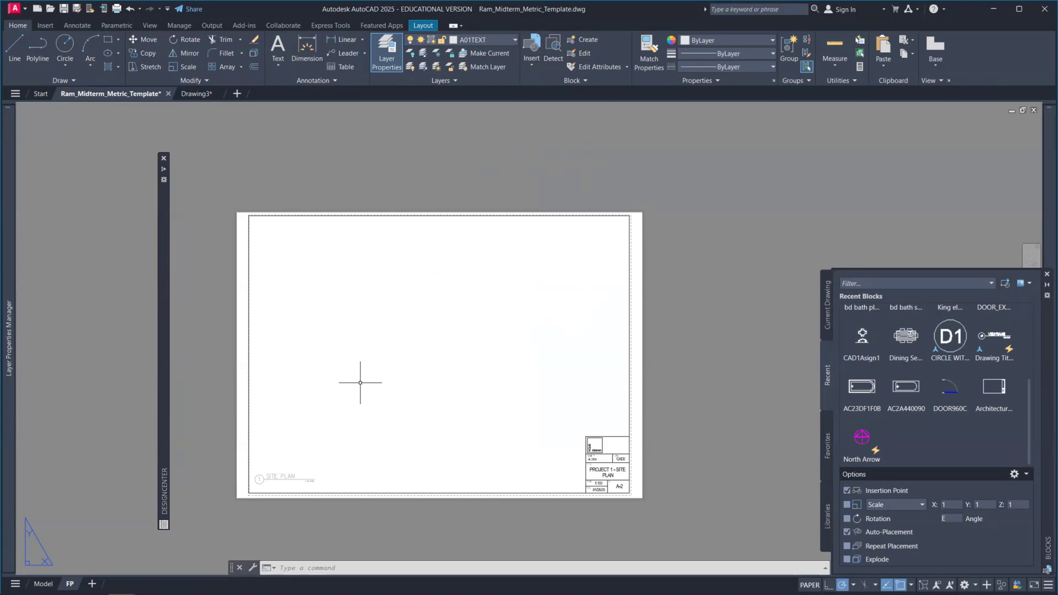
pyautogui.click(192, 95)
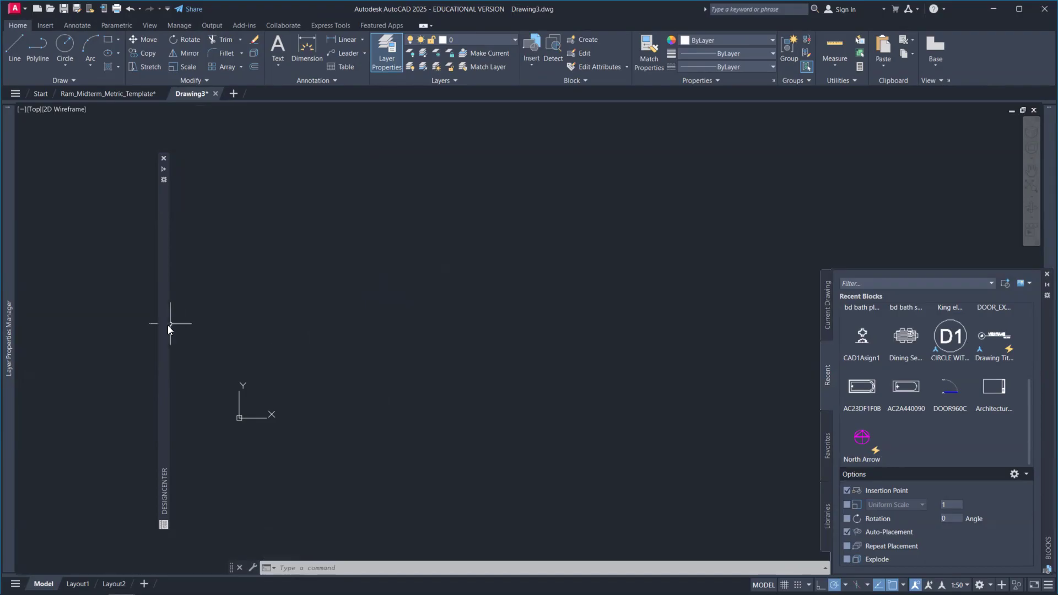
# List Drawing3's layers in DesignCenter and display them as large icons
pyautogui.moveTo(168, 325)
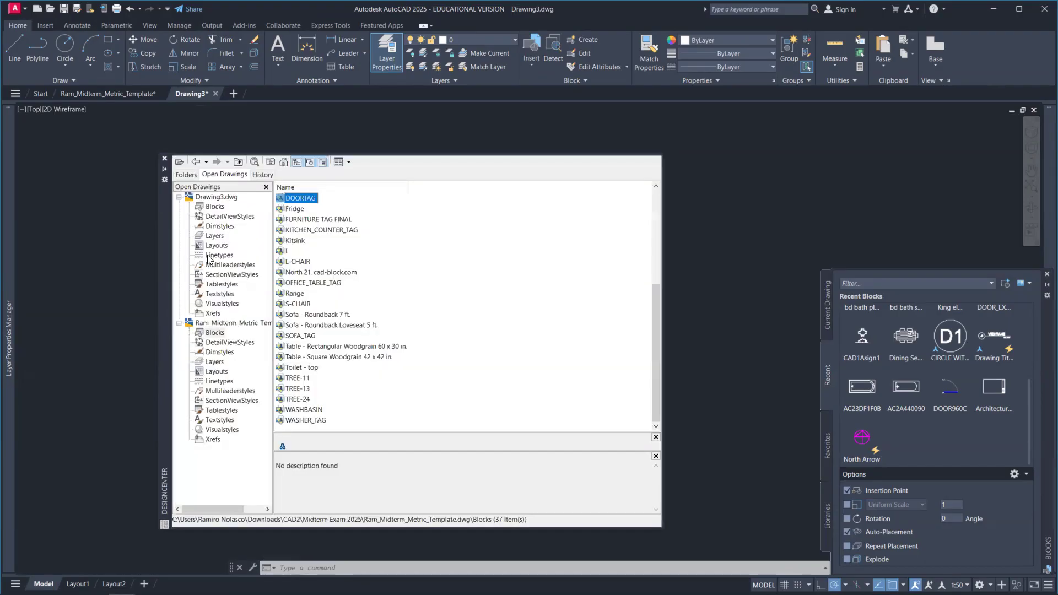
pyautogui.click(214, 236)
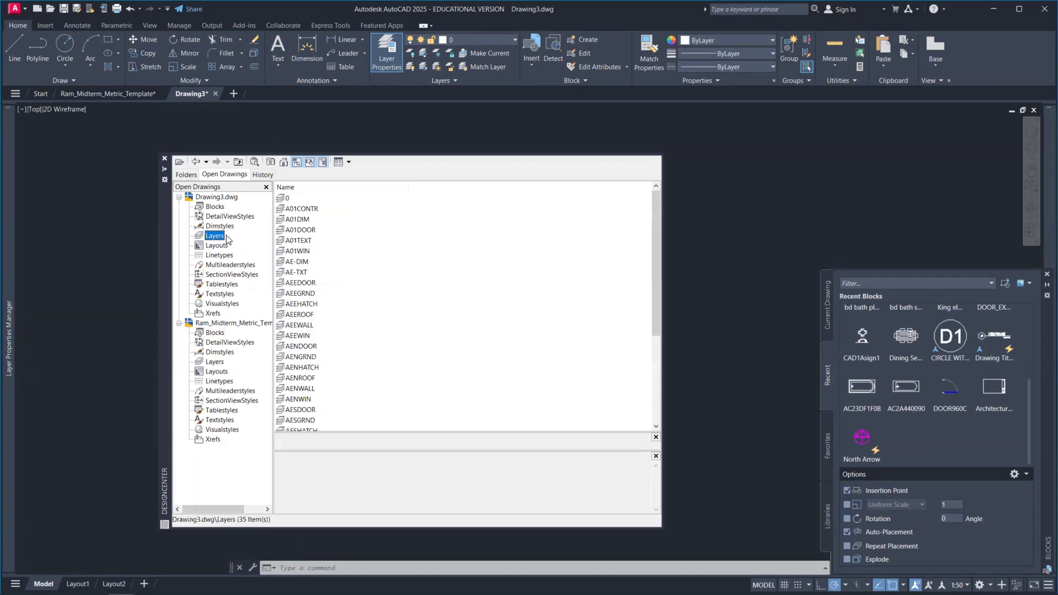
pyautogui.click(349, 162)
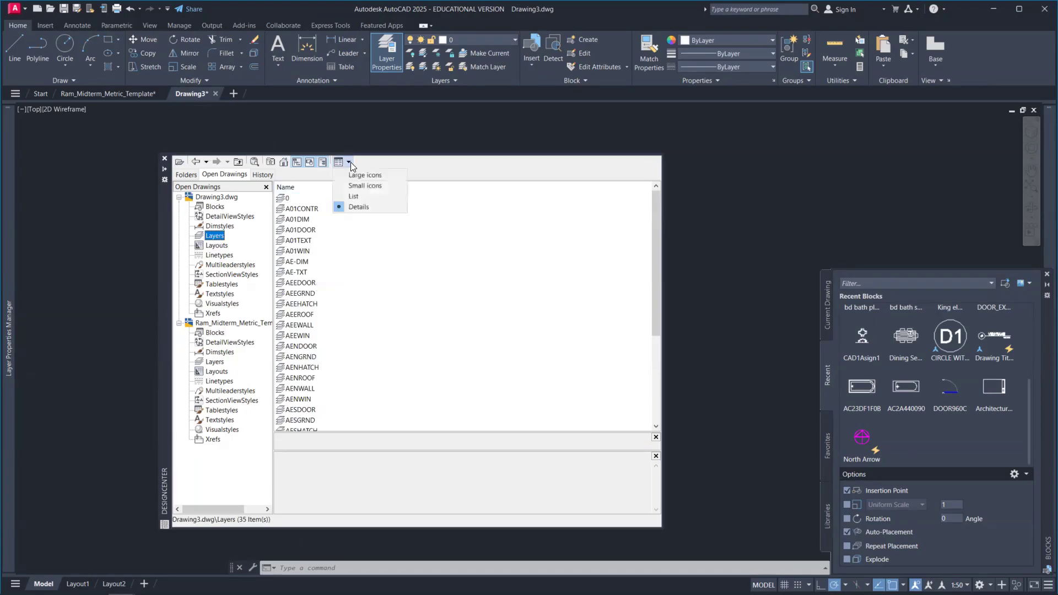
pyautogui.click(364, 175)
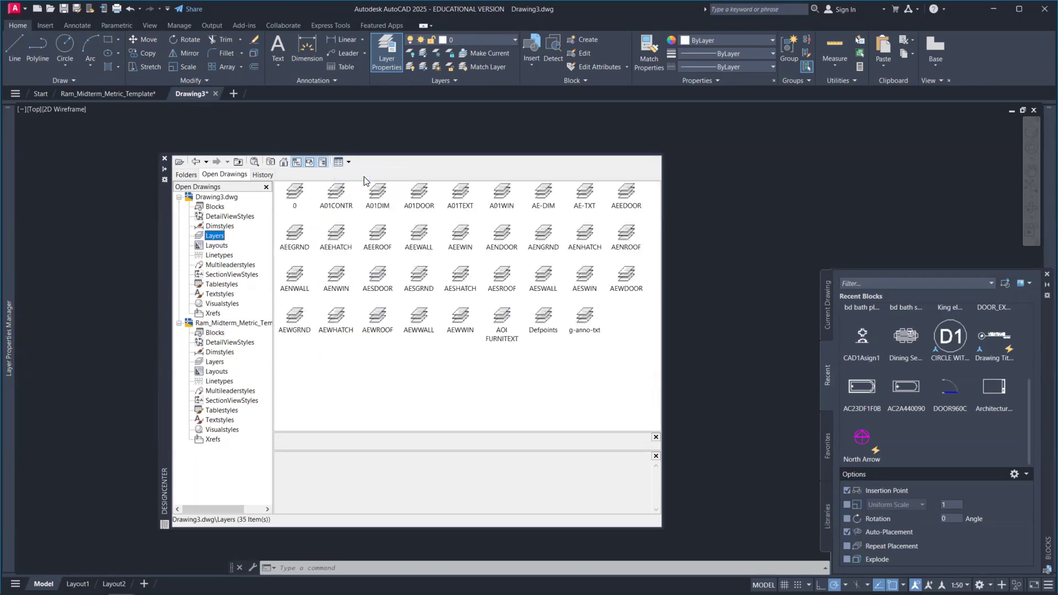
pyautogui.click(349, 162)
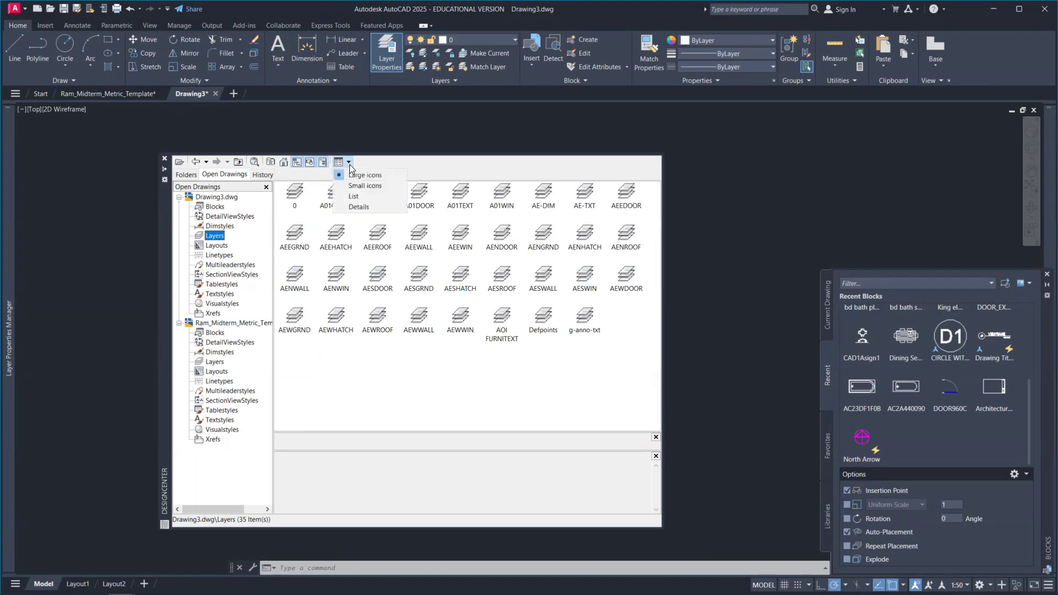
pyautogui.click(415, 162)
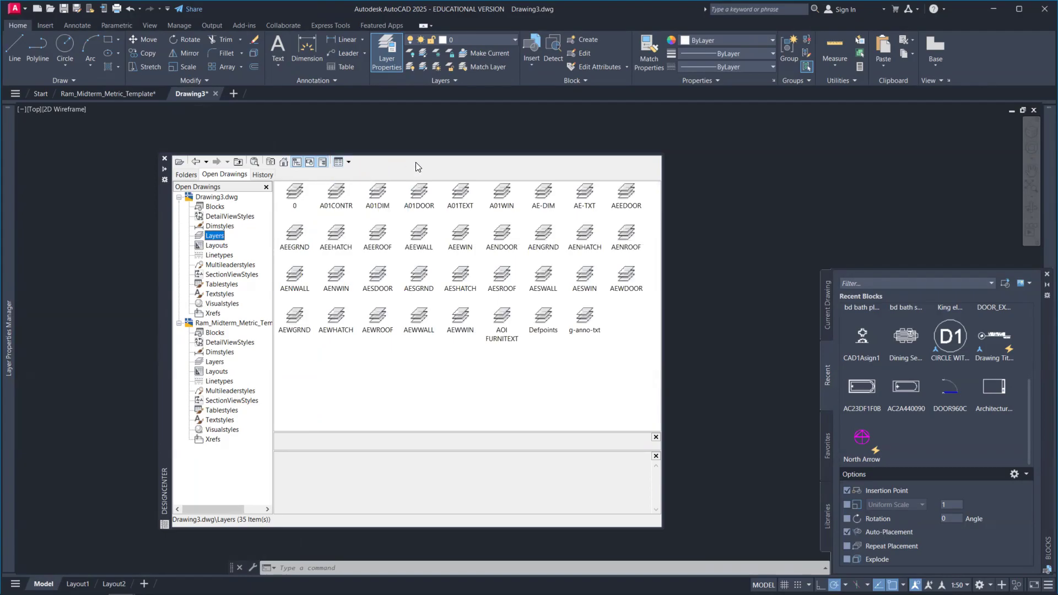
# Review the dimension styles and text styles of Drawing3 in DesignCenter and close the palette
pyautogui.click(224, 227)
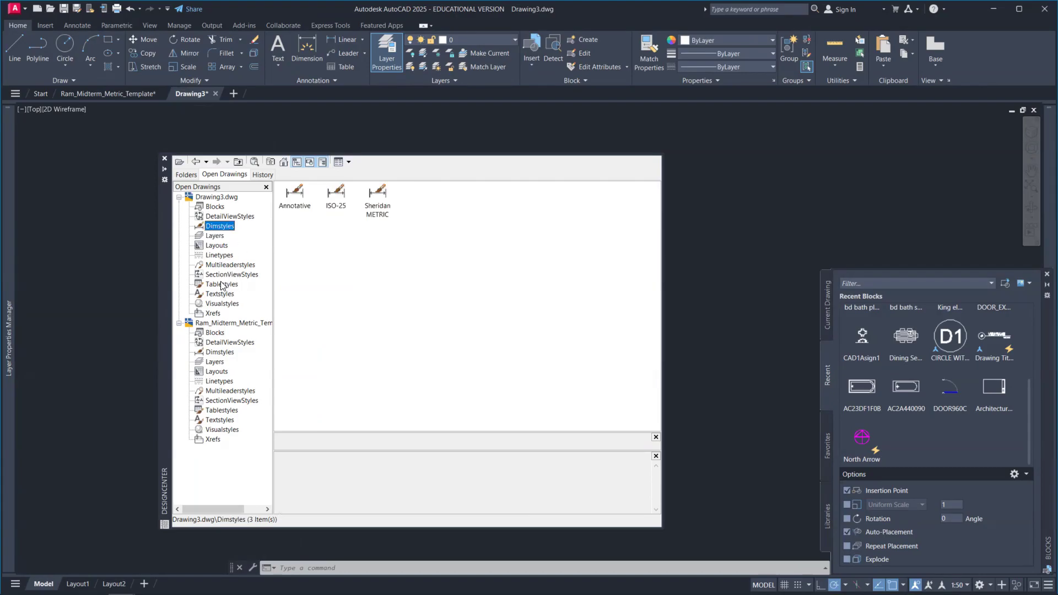
pyautogui.click(220, 296)
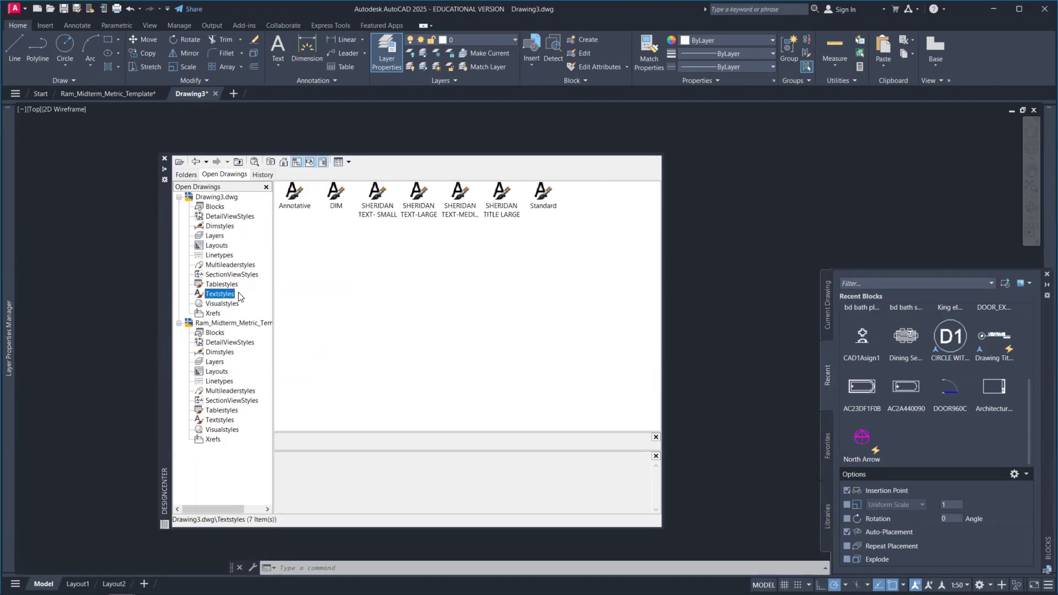
pyautogui.click(164, 158)
# Make Sheridan METRIC the current dimension style in Drawing3
pyautogui.write('d')
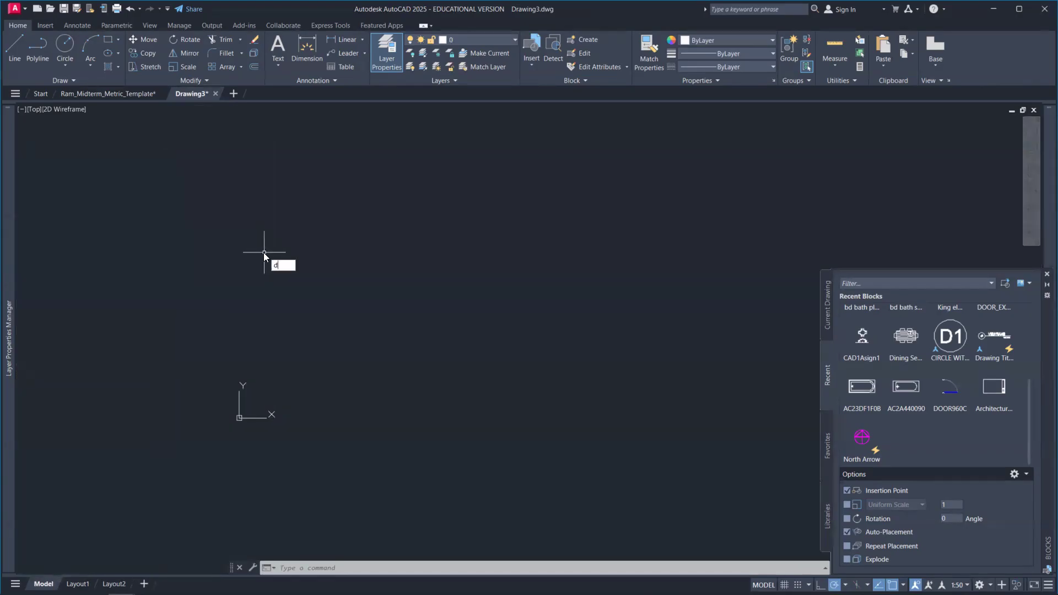
pyautogui.press('Return')
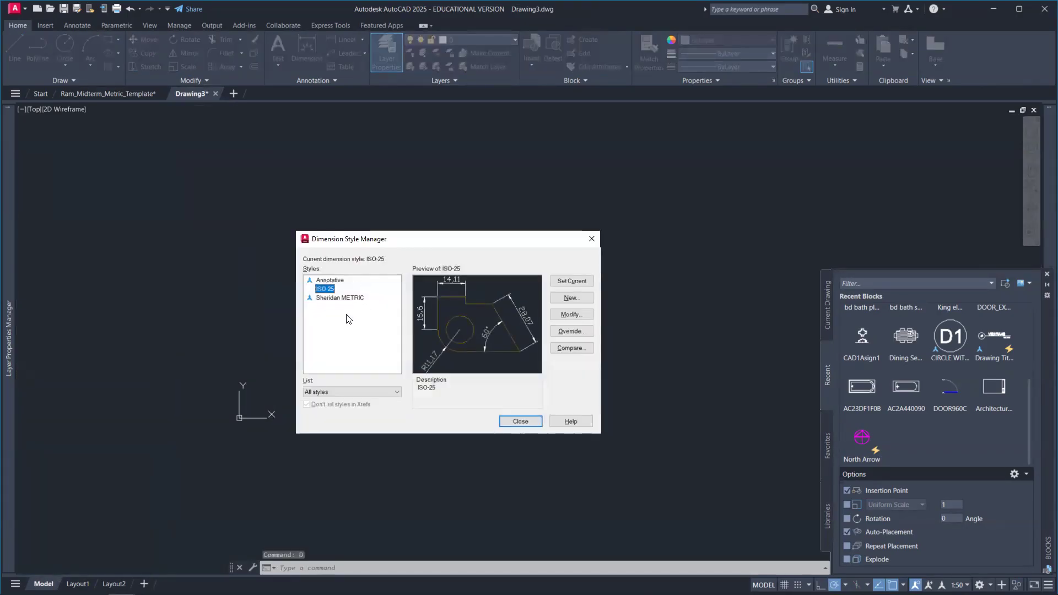
pyautogui.click(339, 298)
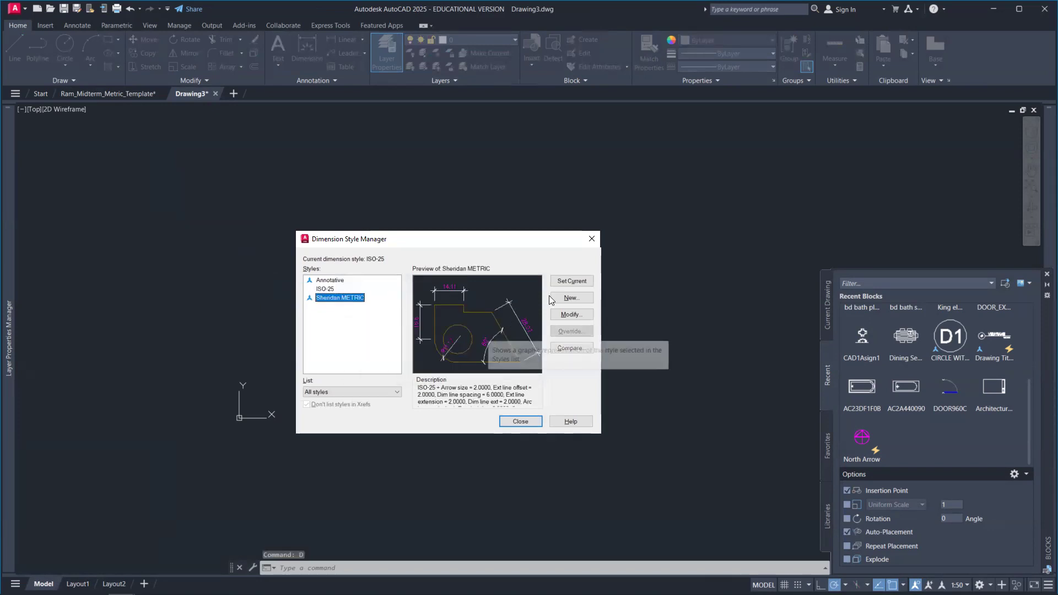
pyautogui.click(578, 282)
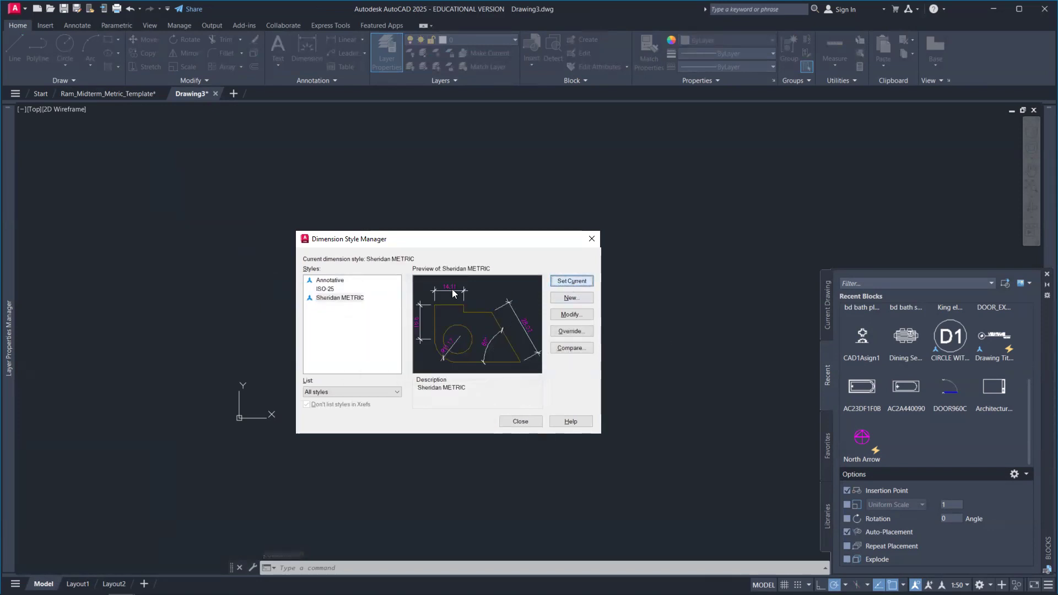
# Review the text, arrow, fit, primary and alternate unit settings of the Sheridan METRIC dimension style, leaving them unedited
pyautogui.click(583, 314)
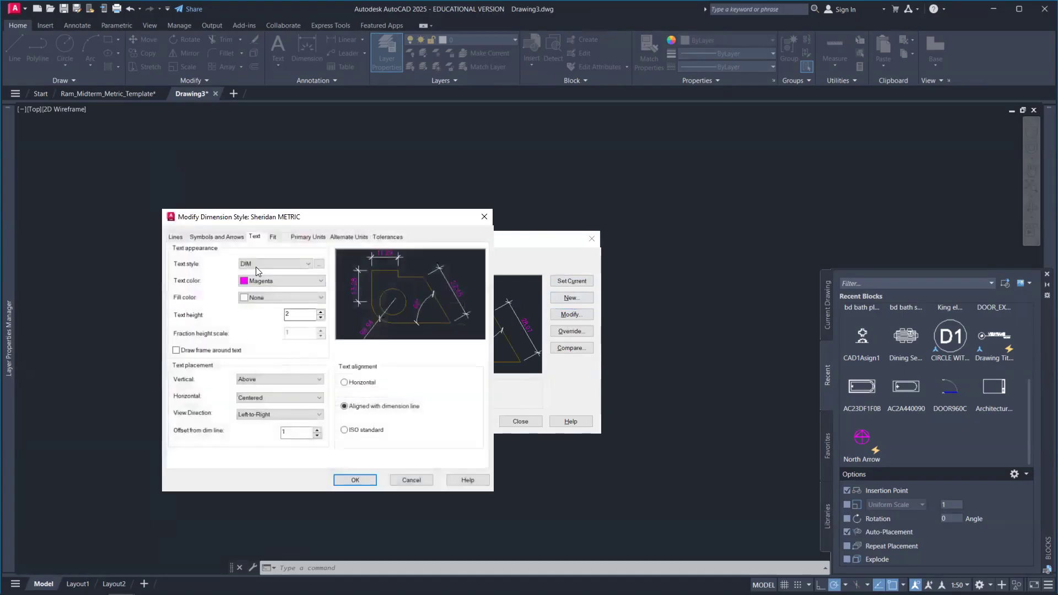
pyautogui.click(229, 238)
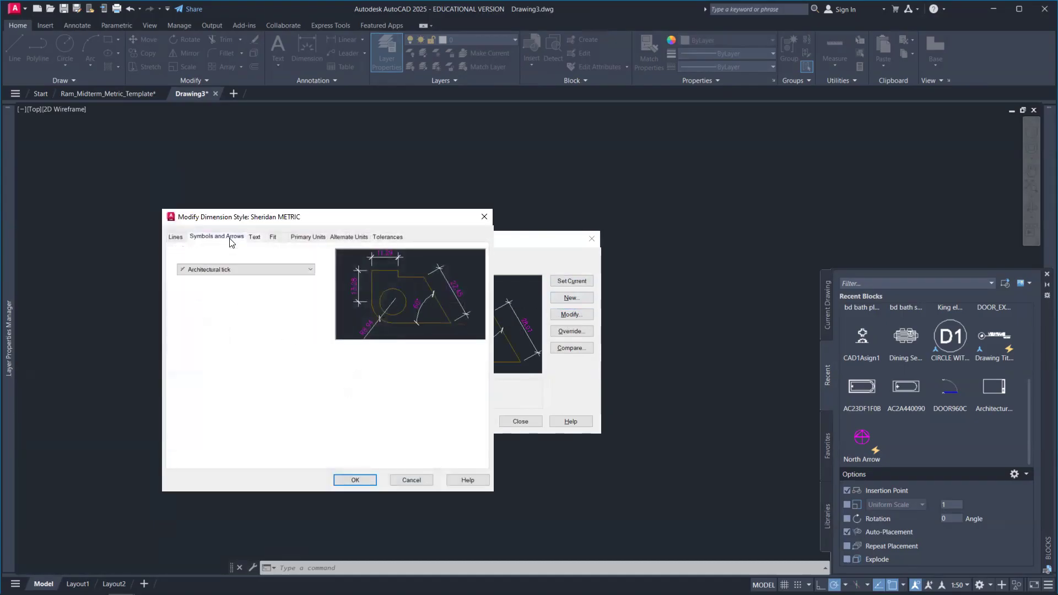
pyautogui.click(277, 239)
pyautogui.click(307, 238)
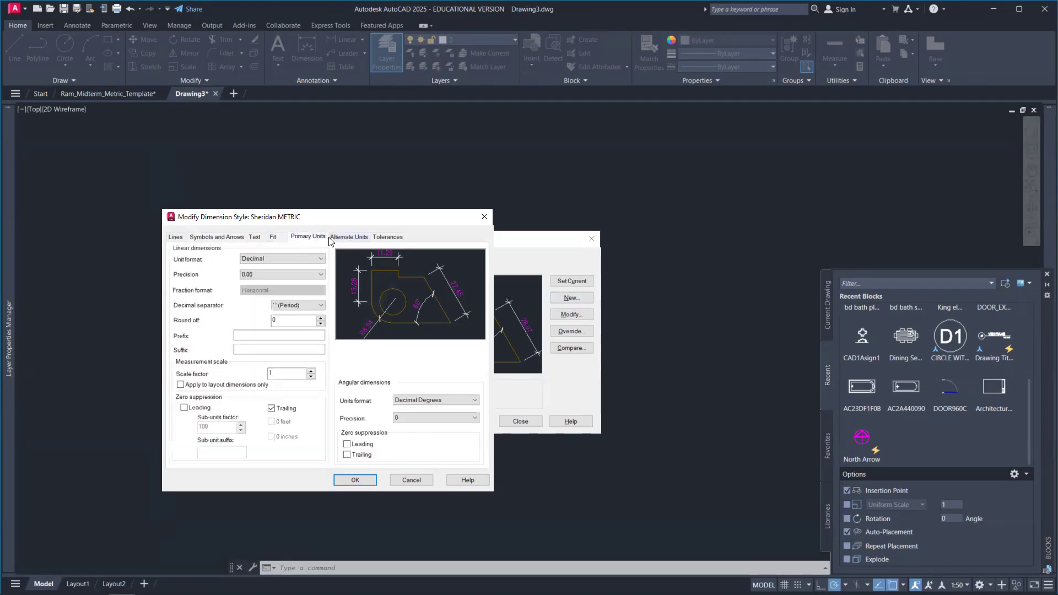
pyautogui.click(348, 238)
pyautogui.click(484, 217)
pyautogui.click(592, 239)
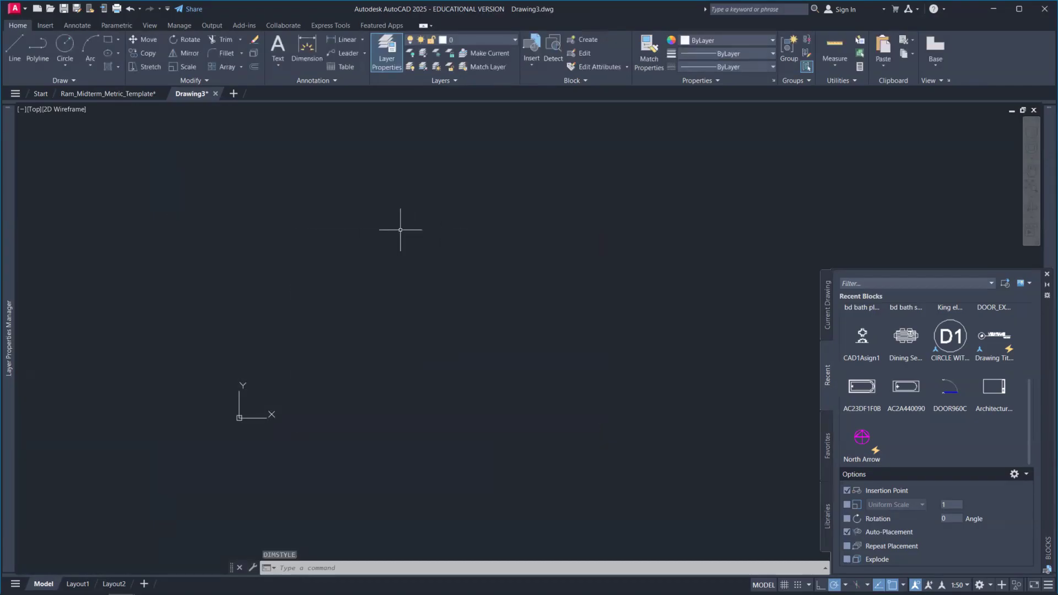
# Set the paper text height of the SHERIDAN TEXT- SMALL text style to 3 and save the change
pyautogui.press('Return')
pyautogui.moveTo(575, 178); pyautogui.dragTo(332, 189)
pyautogui.click(323, 244)
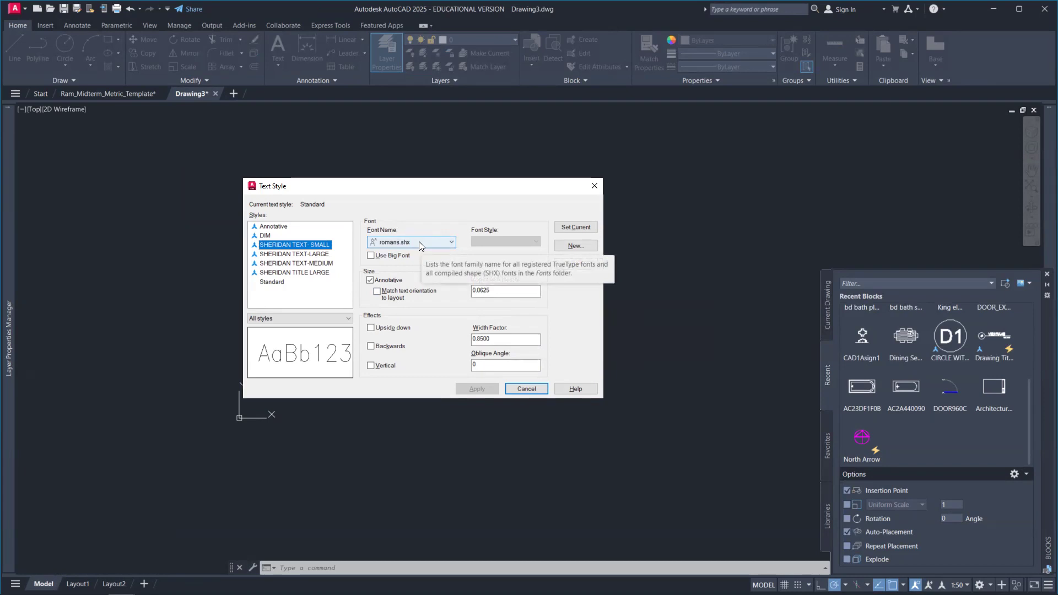
pyautogui.click(513, 290)
pyautogui.moveTo(512, 291); pyautogui.dragTo(460, 290)
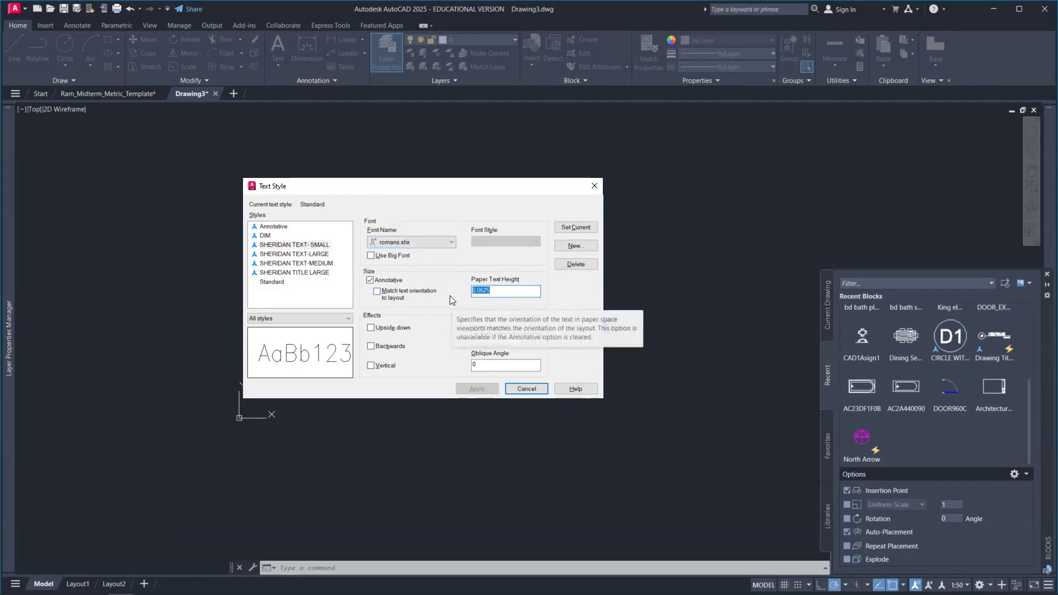
pyautogui.write('3')
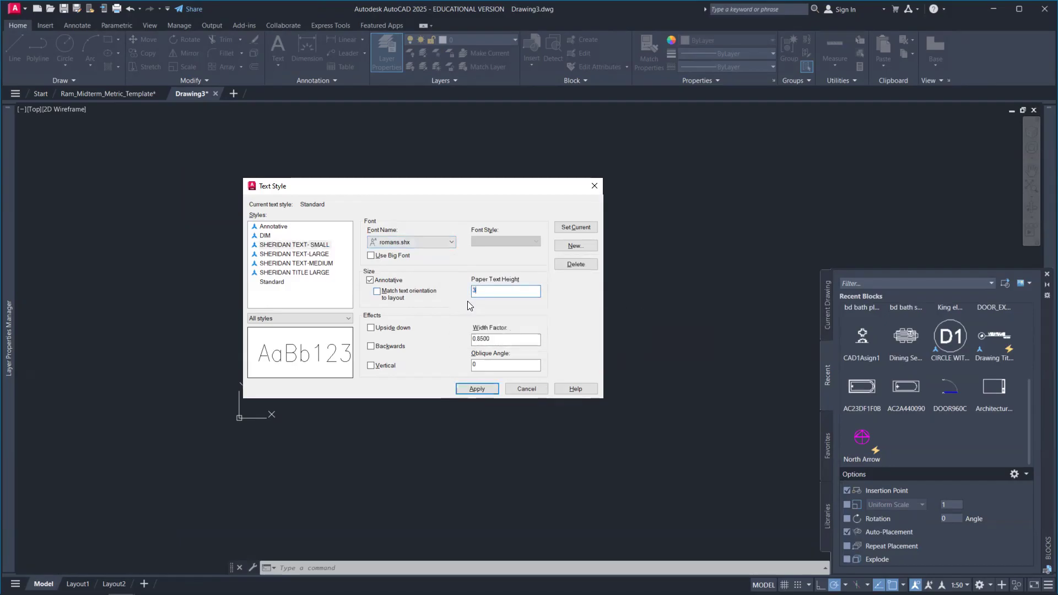
pyautogui.click(320, 258)
pyautogui.click(416, 320)
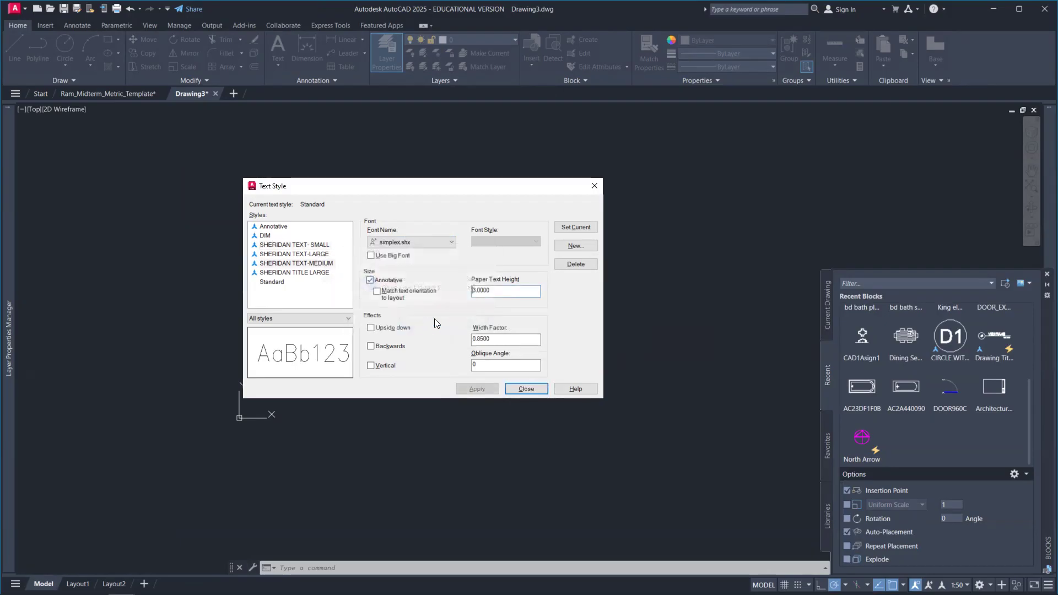
# Set the paper text height of the SHERIDAN TEXT-MEDIUM text style to 4 and save the change
pyautogui.click(324, 263)
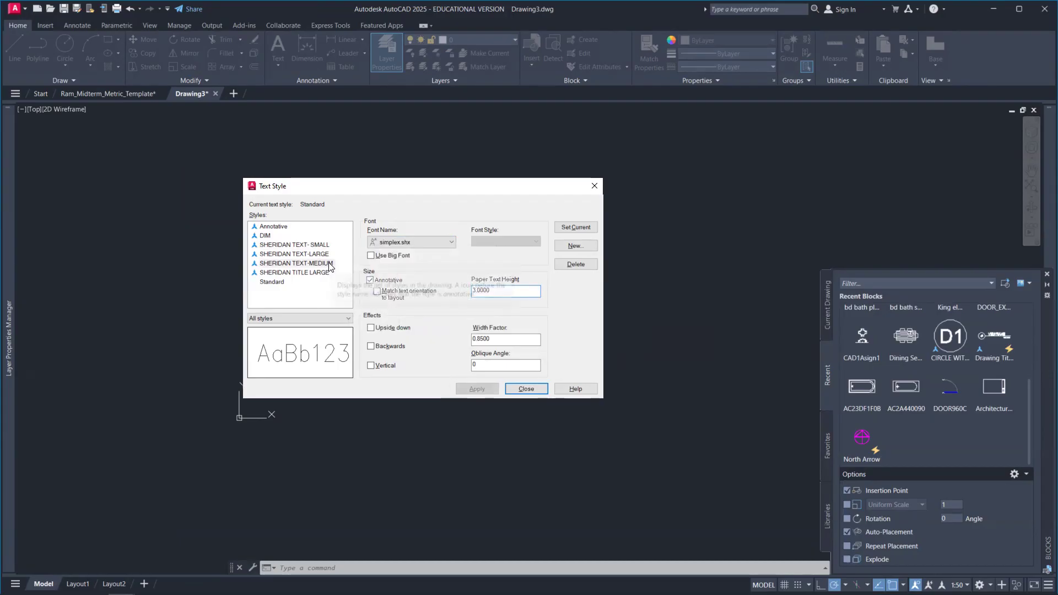
pyautogui.moveTo(504, 291); pyautogui.dragTo(468, 291)
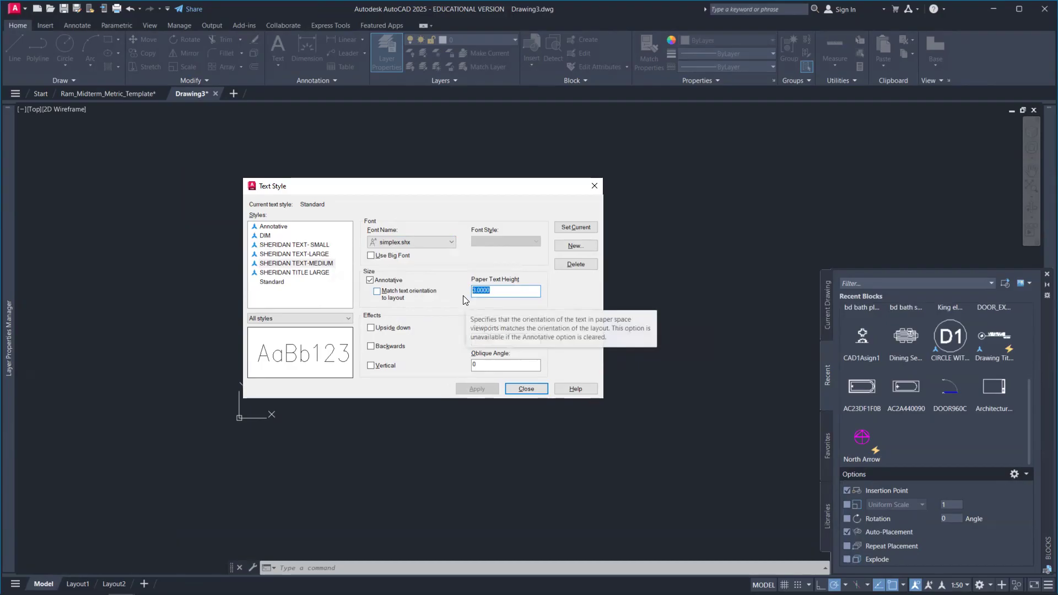
pyautogui.write('0')
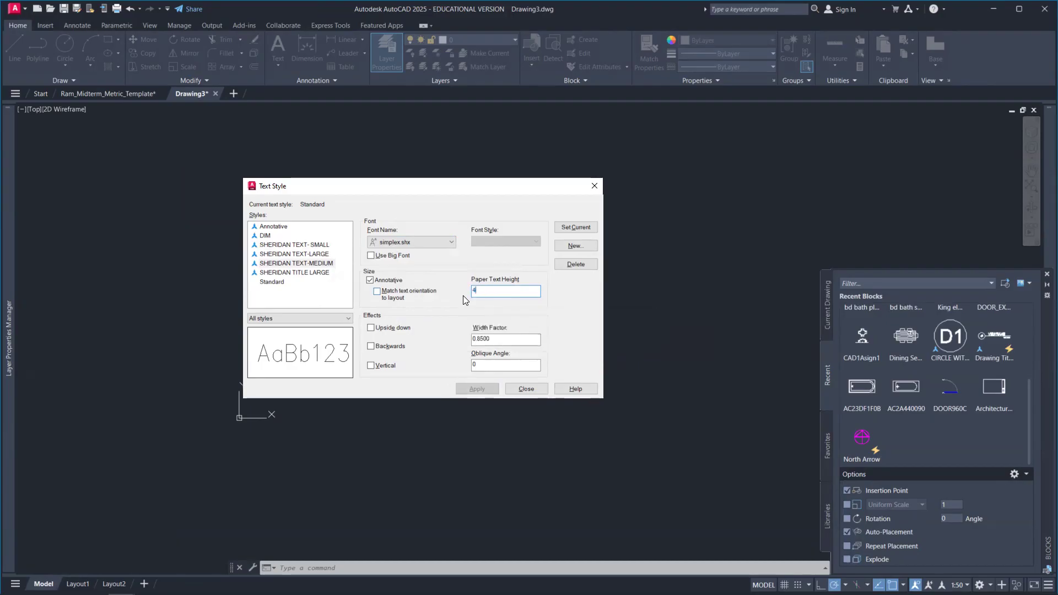
pyautogui.click(320, 255)
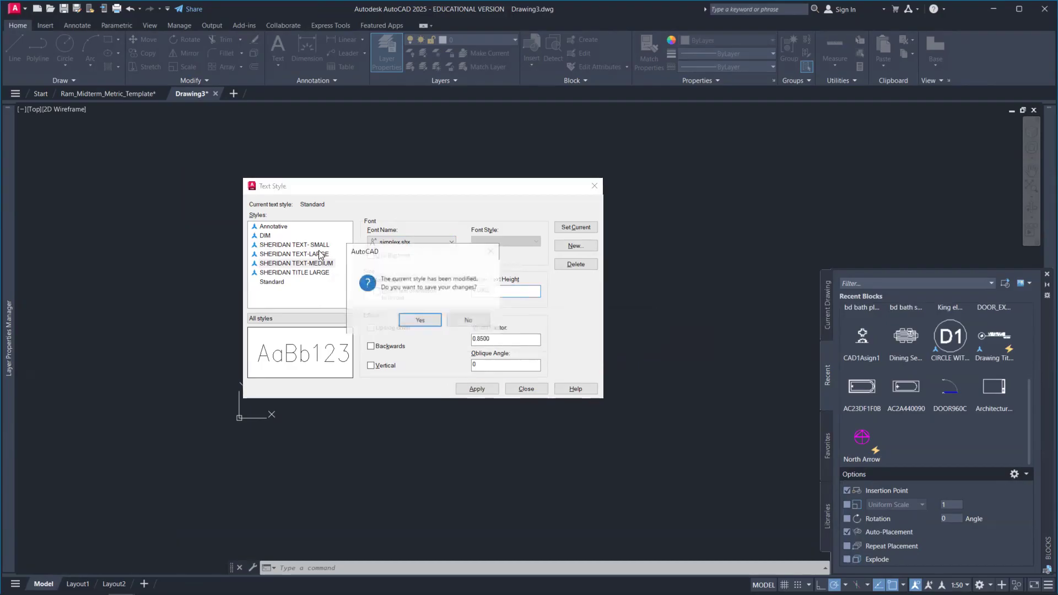
pyautogui.click(420, 319)
# Compare the heights of the SHERIDAN text styles, and set the paper text height of SHERIDAN TEXT- SMALL to 2.5, saving the change
pyautogui.moveTo(498, 291); pyautogui.dragTo(466, 288)
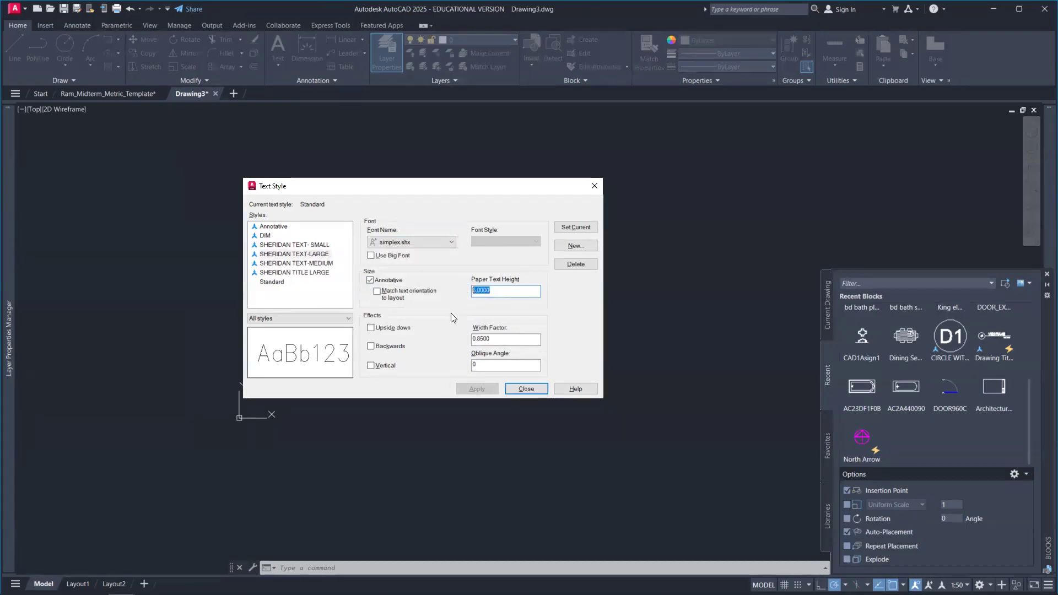
pyautogui.click(327, 264)
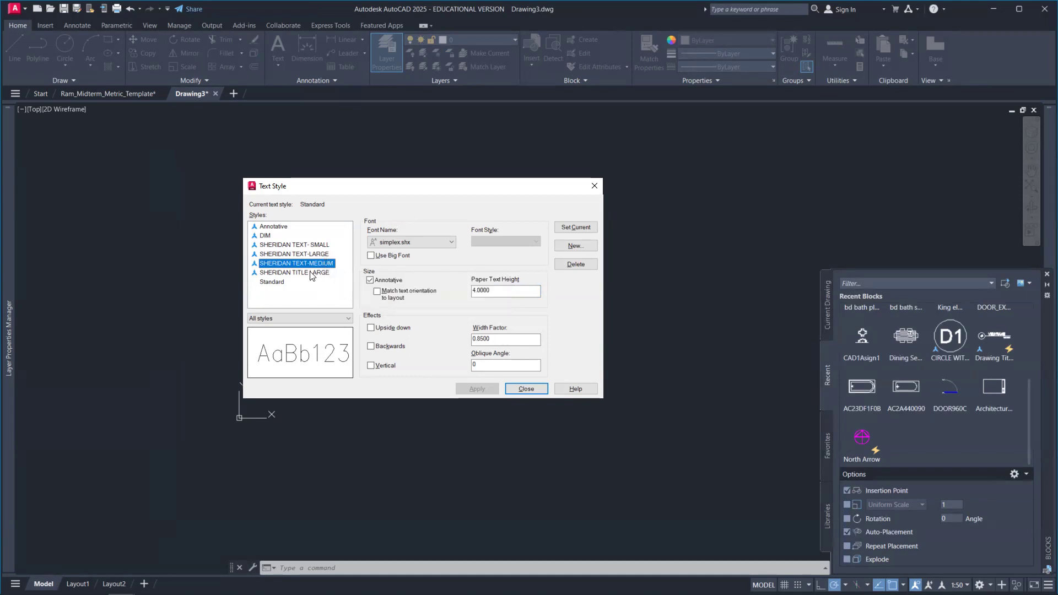
pyautogui.click(312, 273)
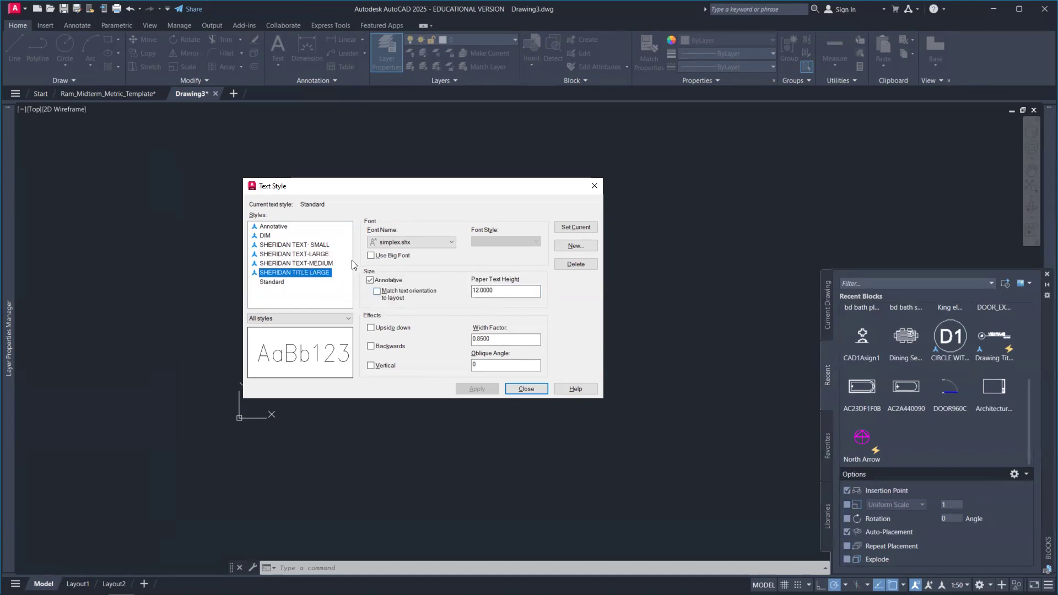
pyautogui.click(325, 263)
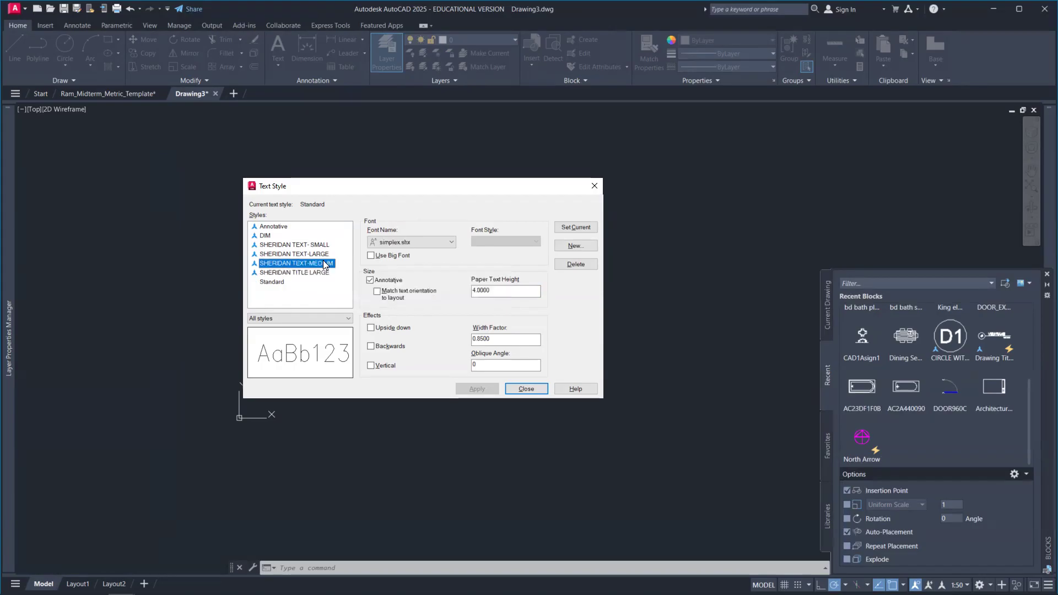
pyautogui.click(326, 245)
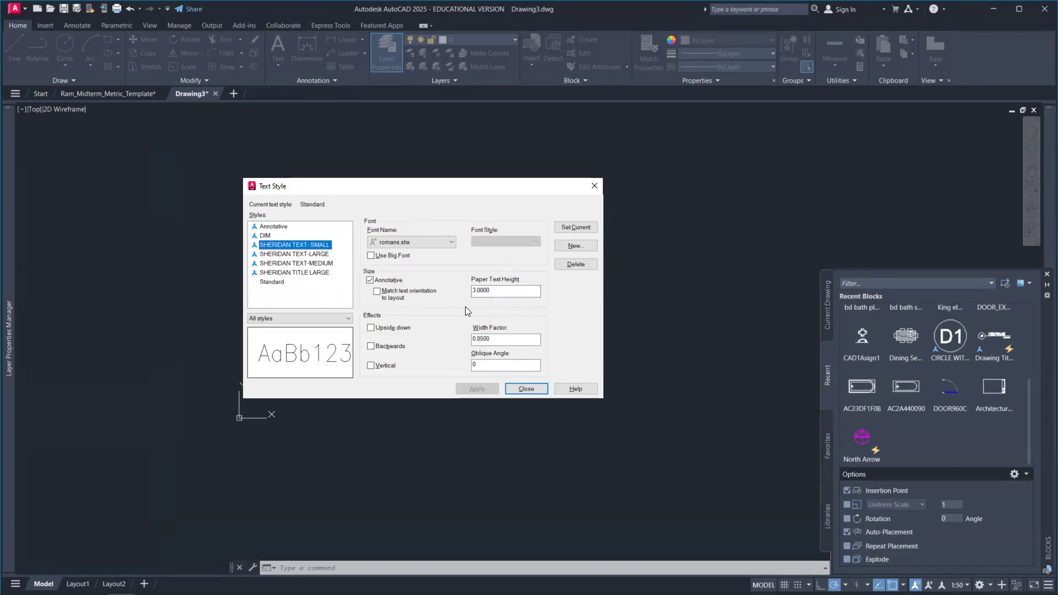
pyautogui.doubleClick(480, 292)
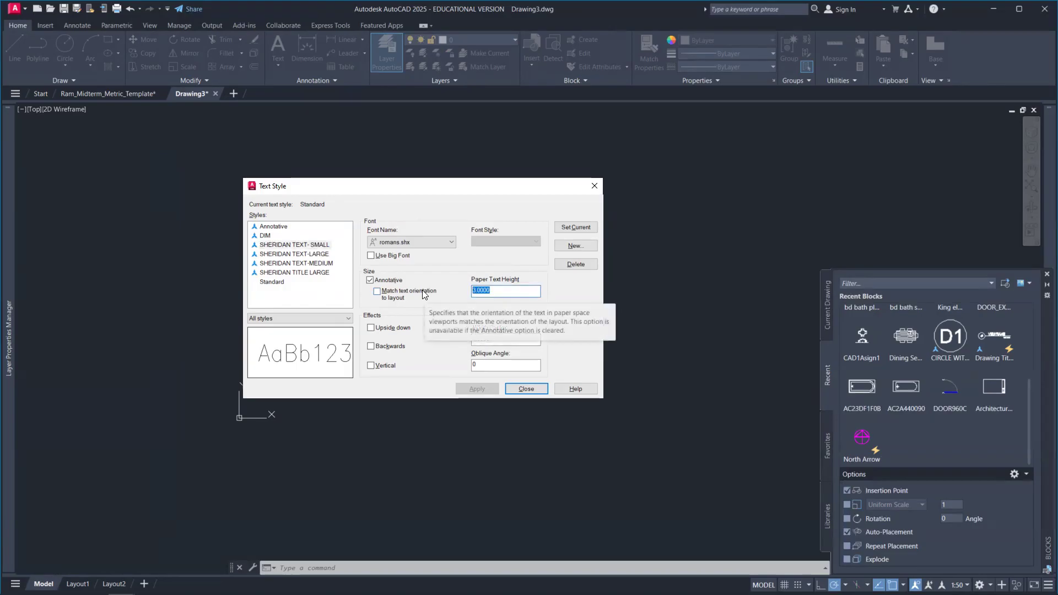
pyautogui.write('2.5')
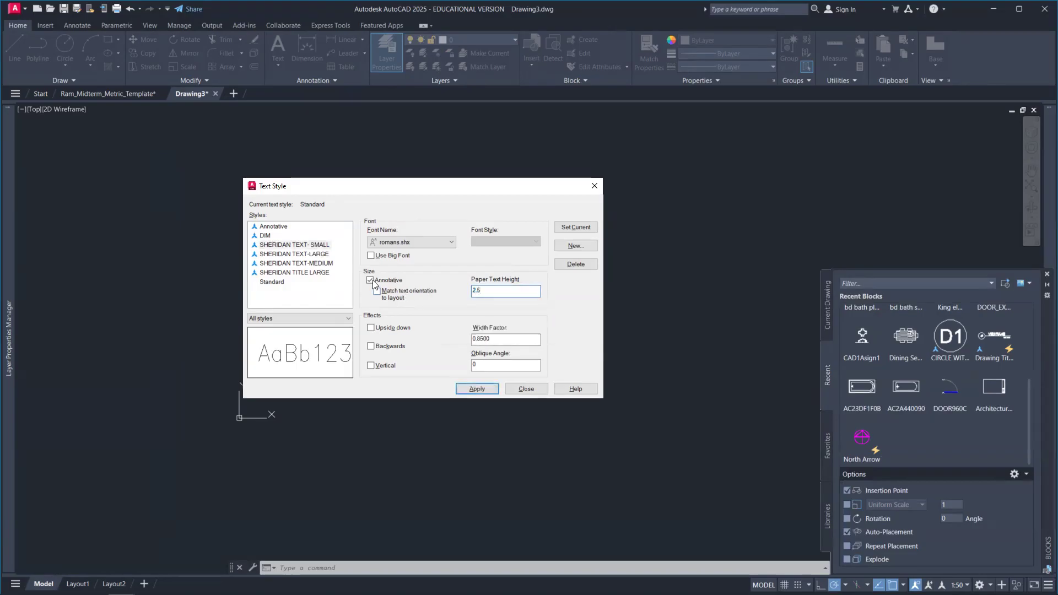
pyautogui.click(320, 263)
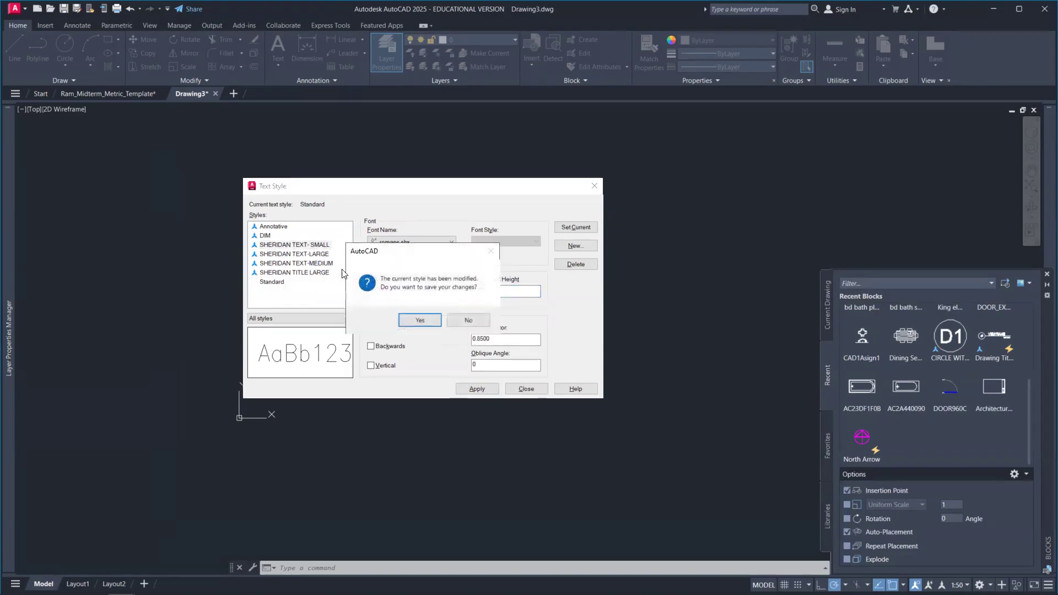
pyautogui.click(420, 320)
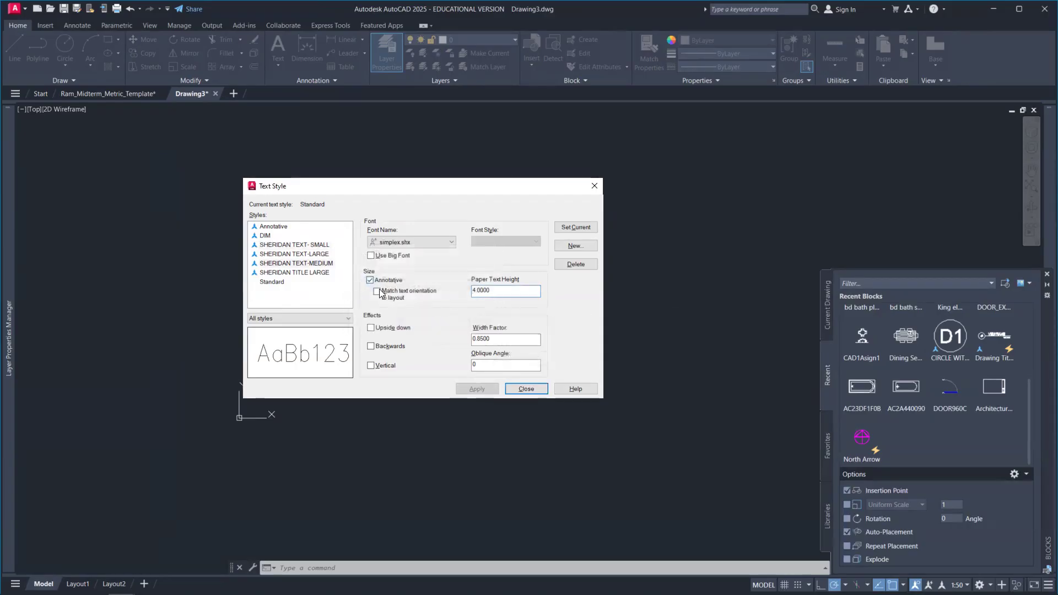
# Compare the fonts of the SHERIDAN text styles, and change the font of SHERIDAN TEXT- SMALL to simplex.shx
pyautogui.click(321, 254)
pyautogui.click(333, 263)
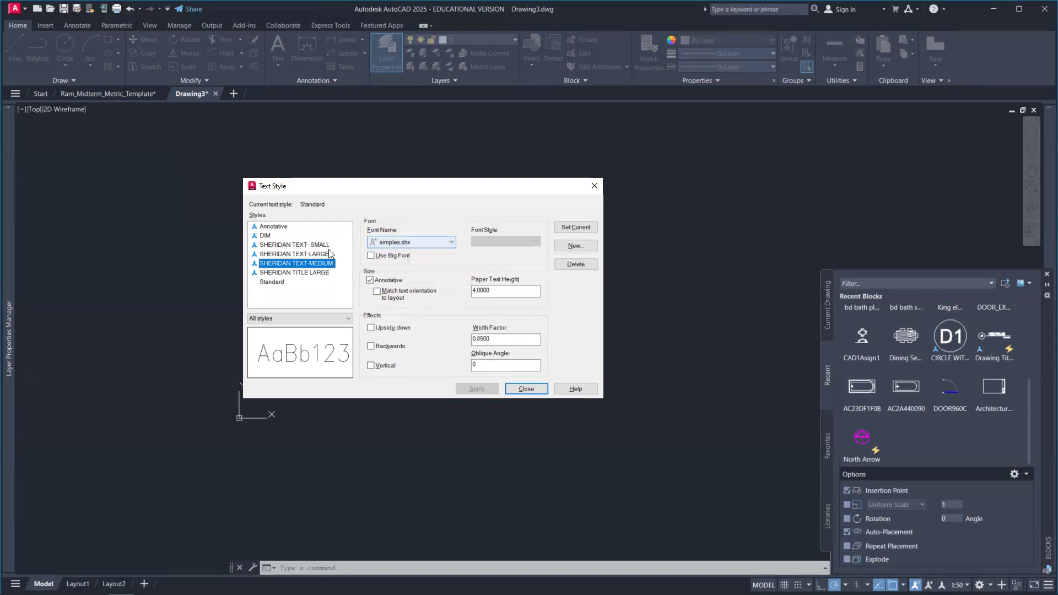
pyautogui.click(325, 273)
pyautogui.click(320, 256)
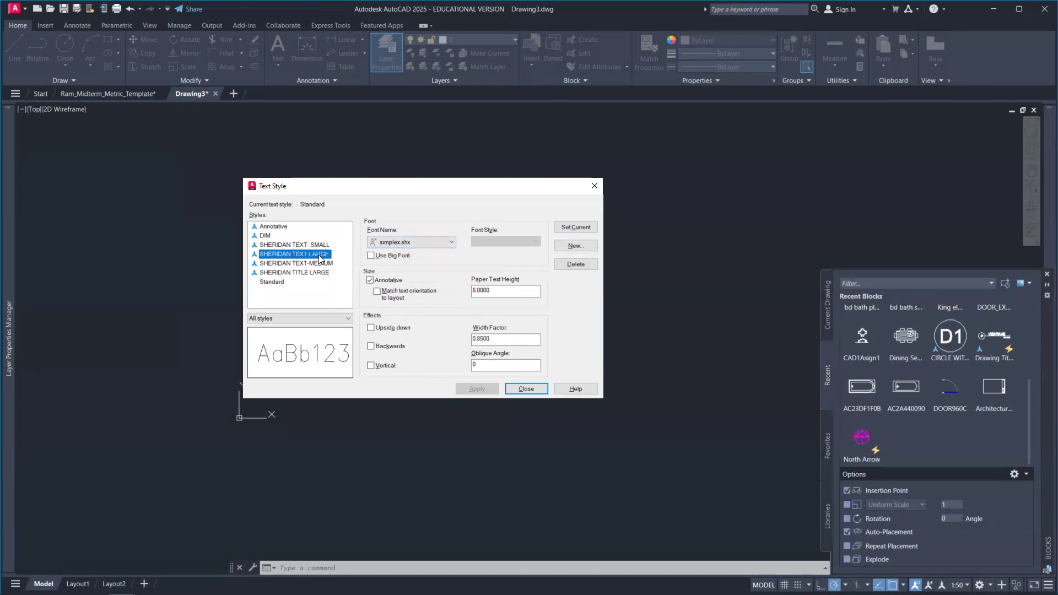
pyautogui.click(326, 244)
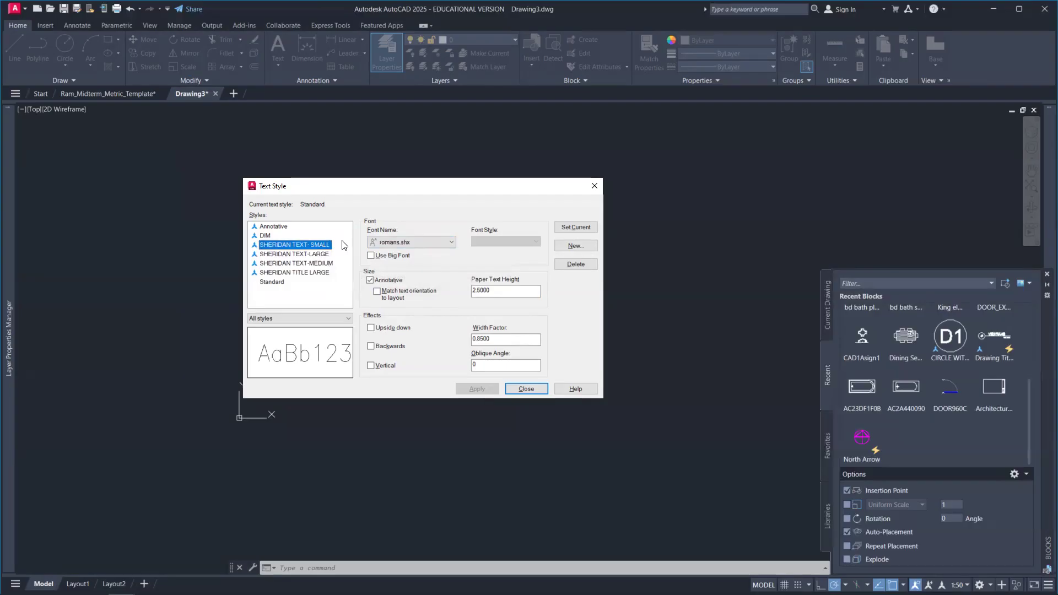
pyautogui.click(407, 242)
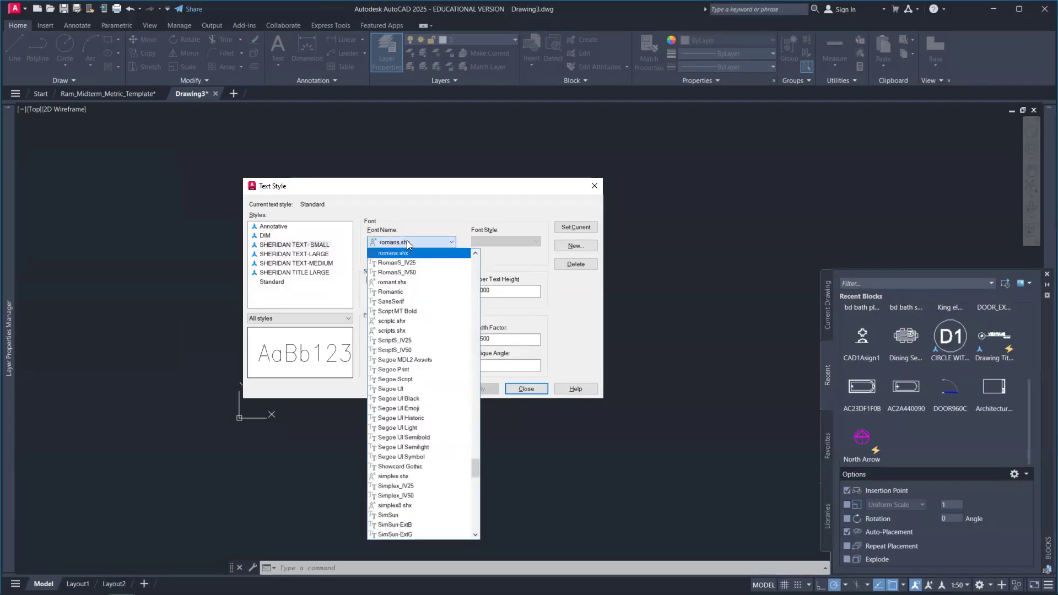
pyautogui.click(448, 477)
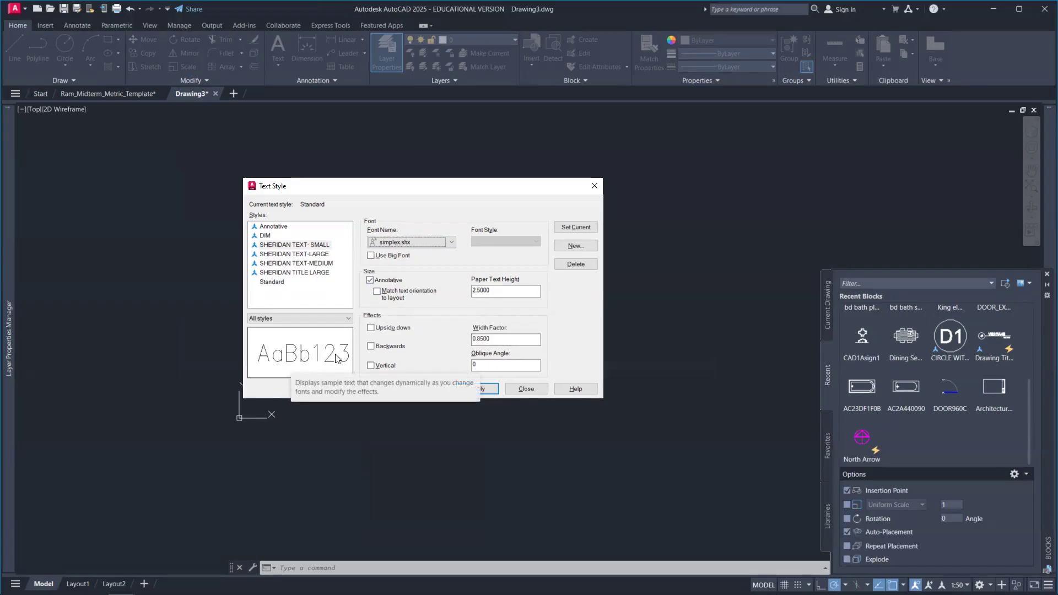
# Browse the available fonts for the SHERIDAN TEXT- SMALL style and switch its font to dim.shx
pyautogui.click(452, 241)
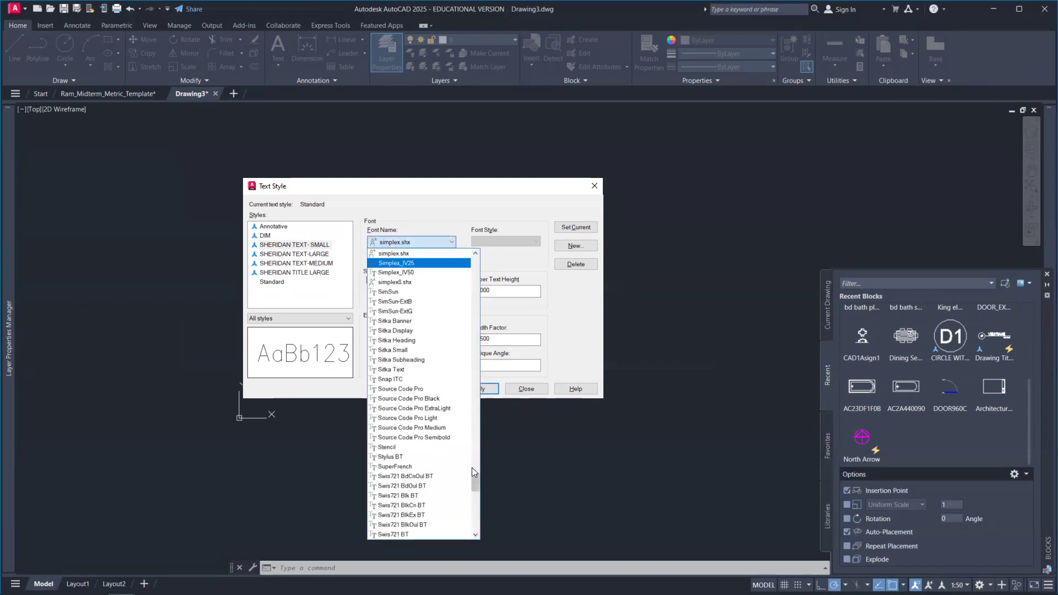
pyautogui.moveTo(473, 482); pyautogui.dragTo(474, 281)
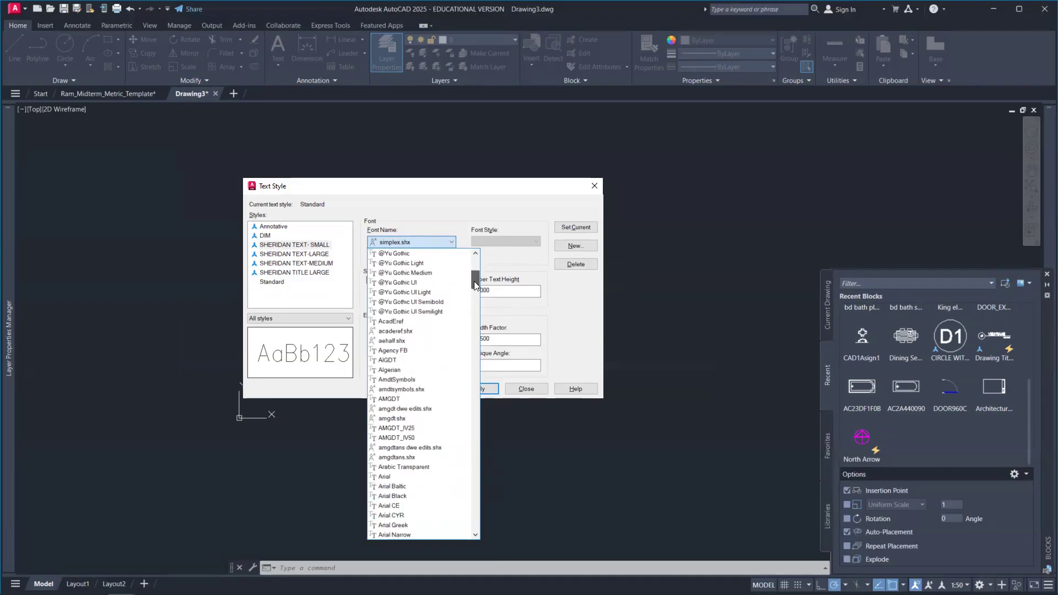
pyautogui.press('d')
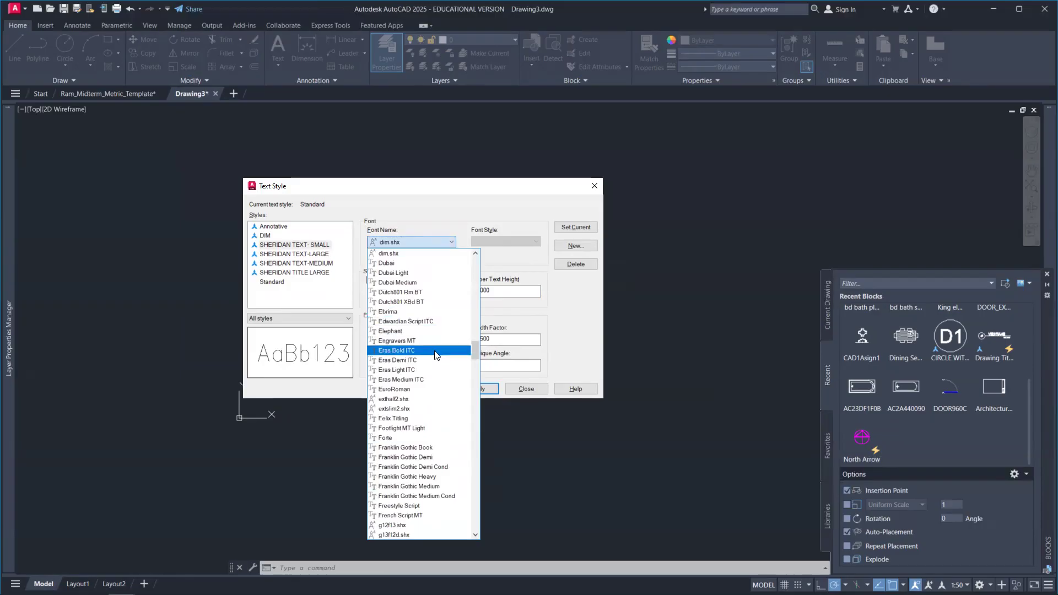
pyautogui.scroll(20, 441, 355)
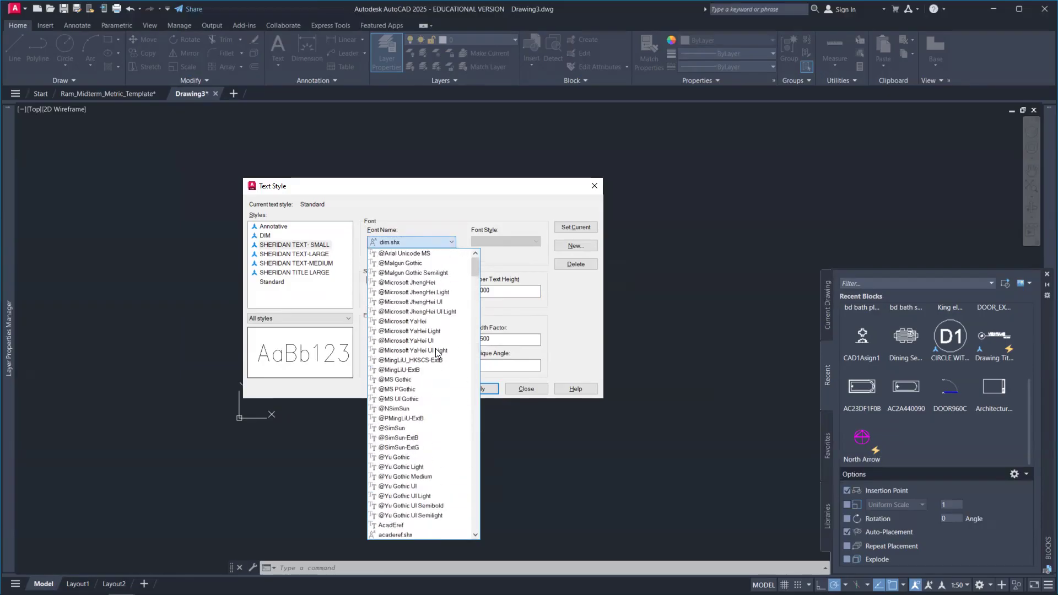
pyautogui.scroll(-15, 437, 349)
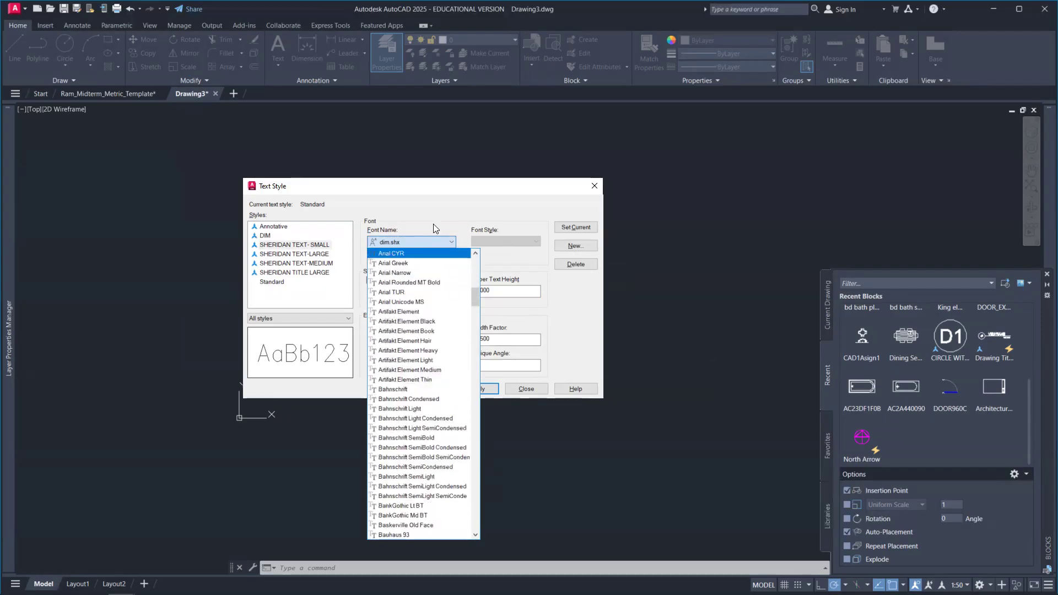
pyautogui.click(436, 209)
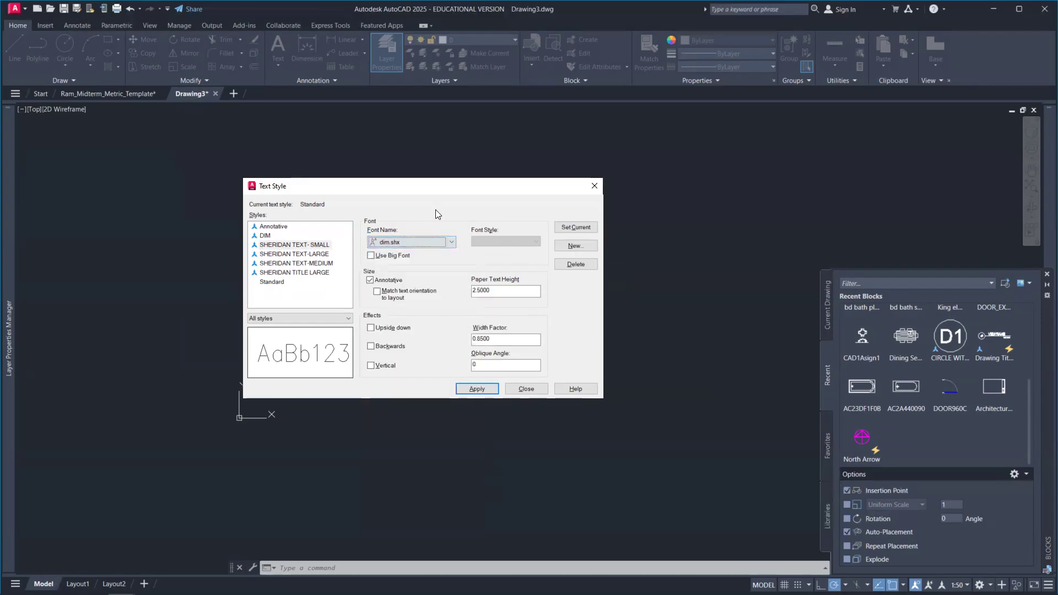
# Return the SHERIDAN TEXT- SMALL font to simplex.shx, save the style, and close the text style settings
pyautogui.click(453, 242)
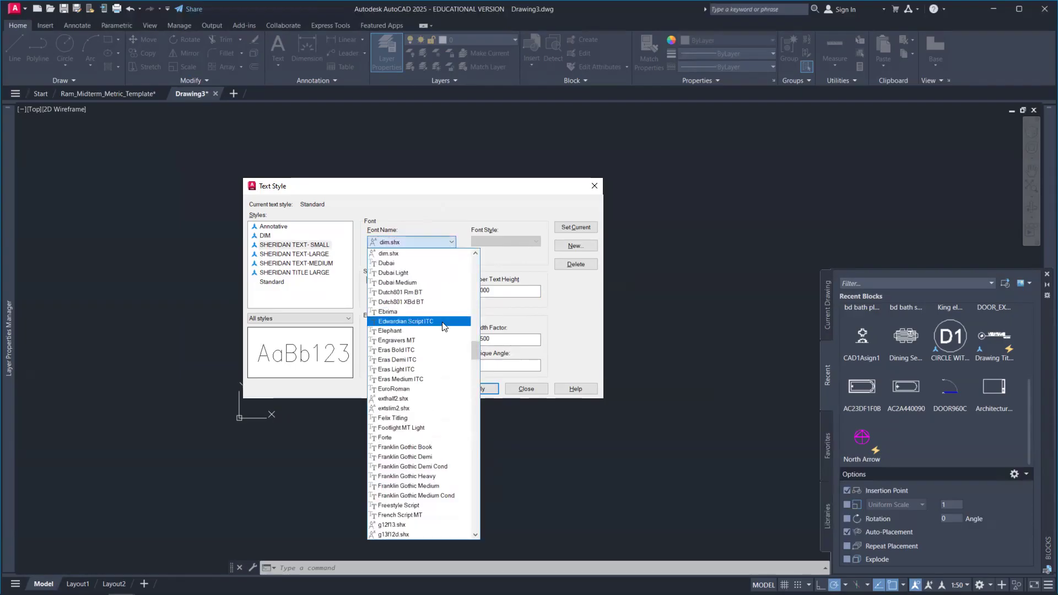
pyautogui.press('s')
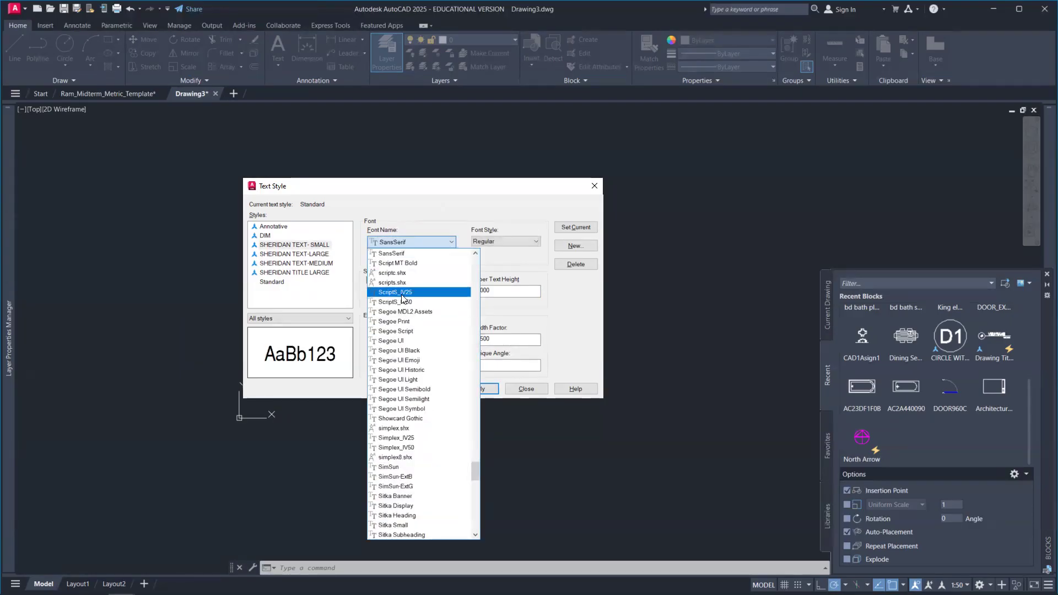
pyautogui.click(428, 429)
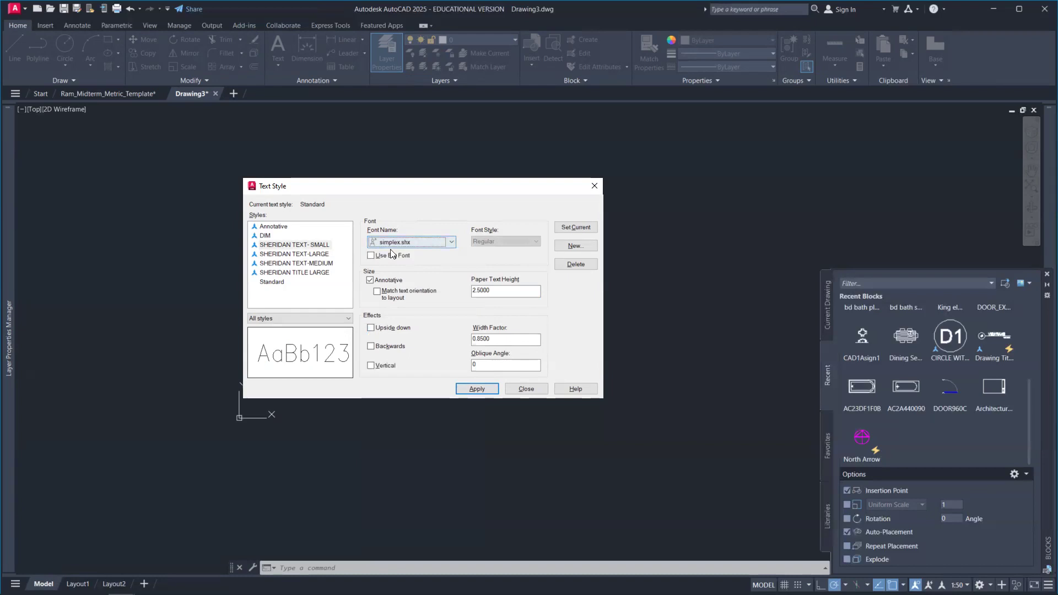
pyautogui.click(314, 243)
pyautogui.click(337, 264)
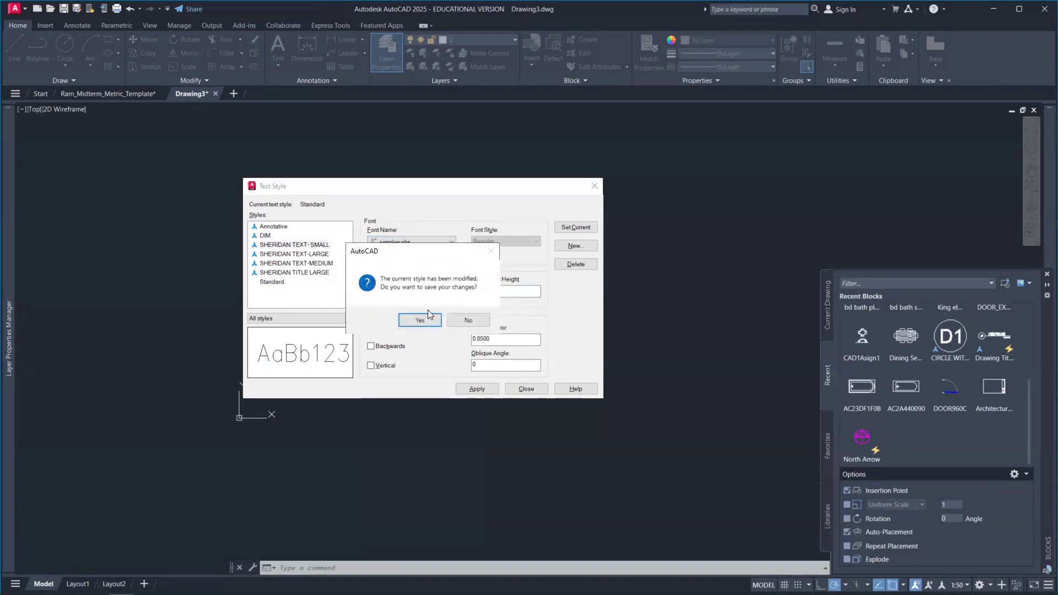
pyautogui.click(426, 320)
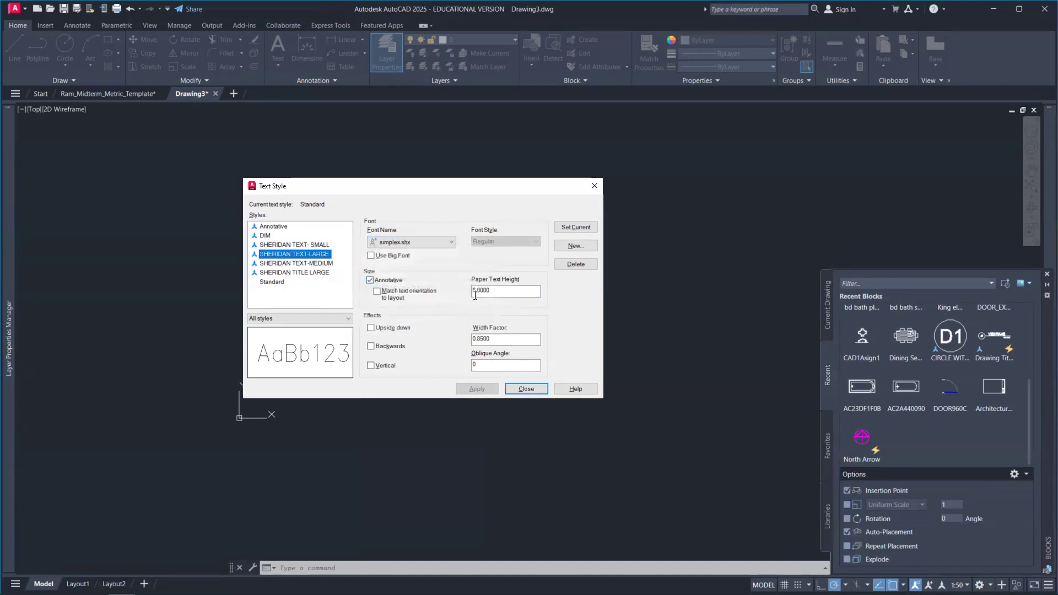
pyautogui.click(326, 264)
pyautogui.click(327, 272)
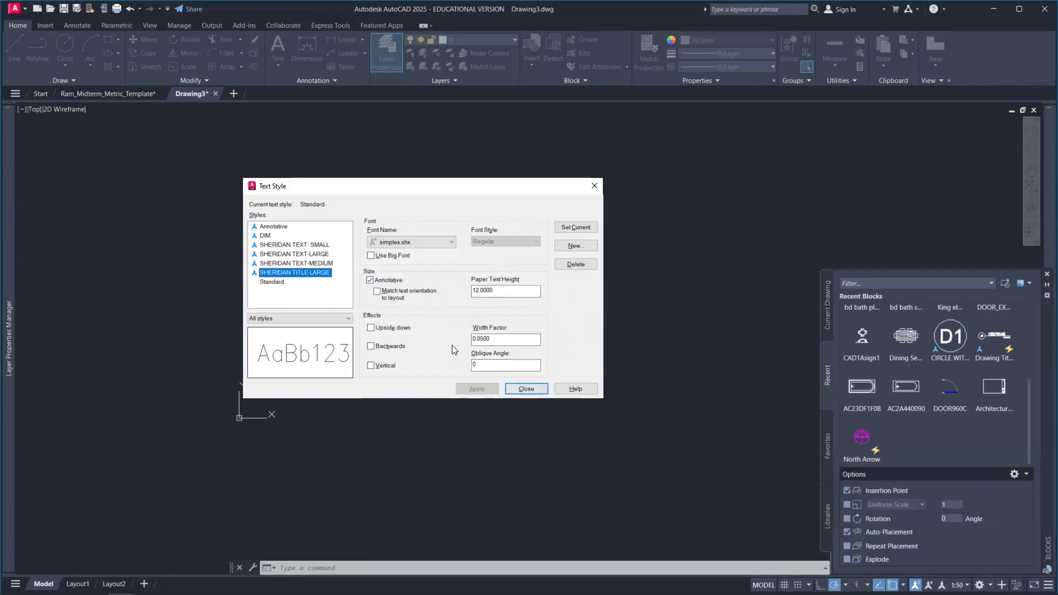
pyautogui.click(520, 389)
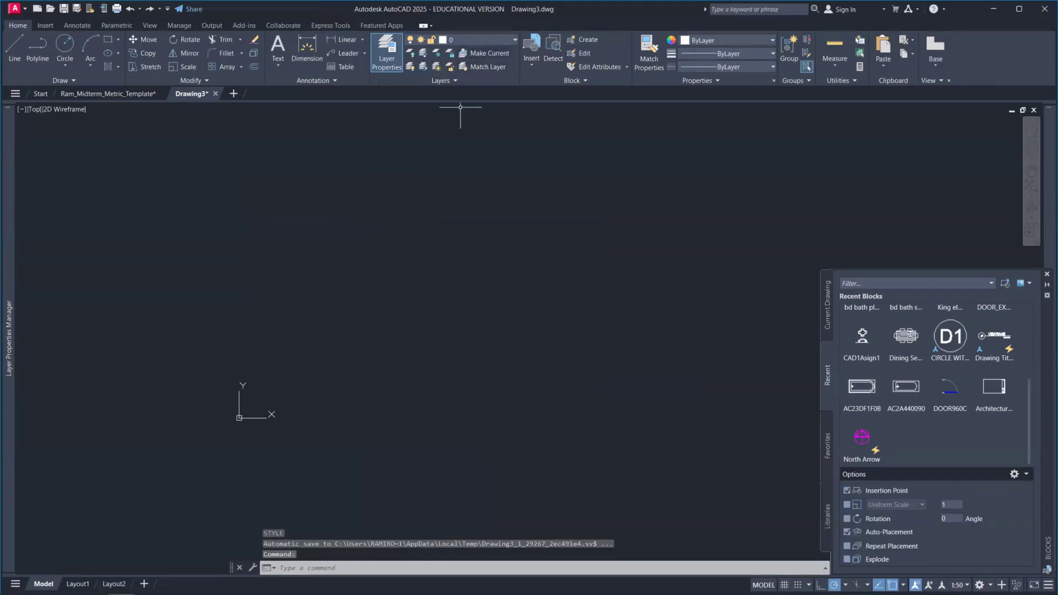
# Add a new layer named A01WALL to the Drawing3 layer list
pyautogui.click(384, 54)
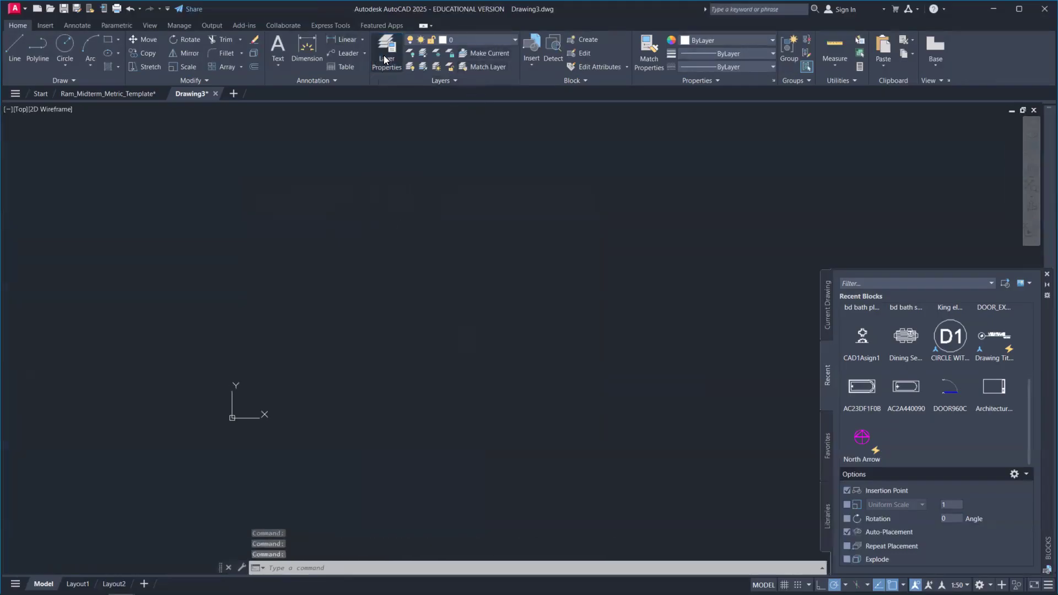
pyautogui.click(378, 52)
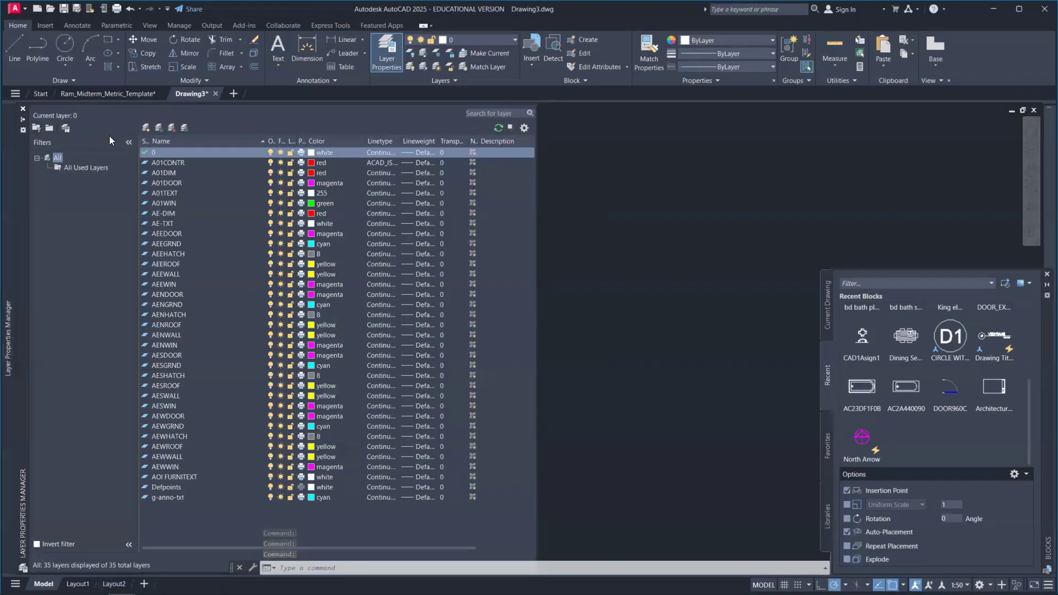
pyautogui.click(146, 128)
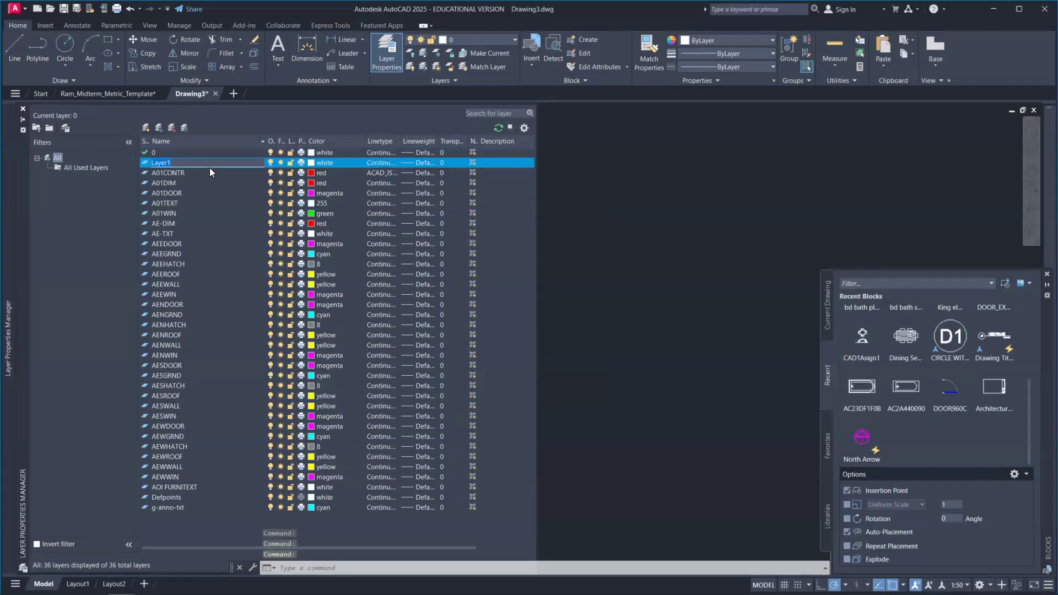
pyautogui.write('A1')
pyautogui.press('BackSpace')
pyautogui.press('BackSpace')
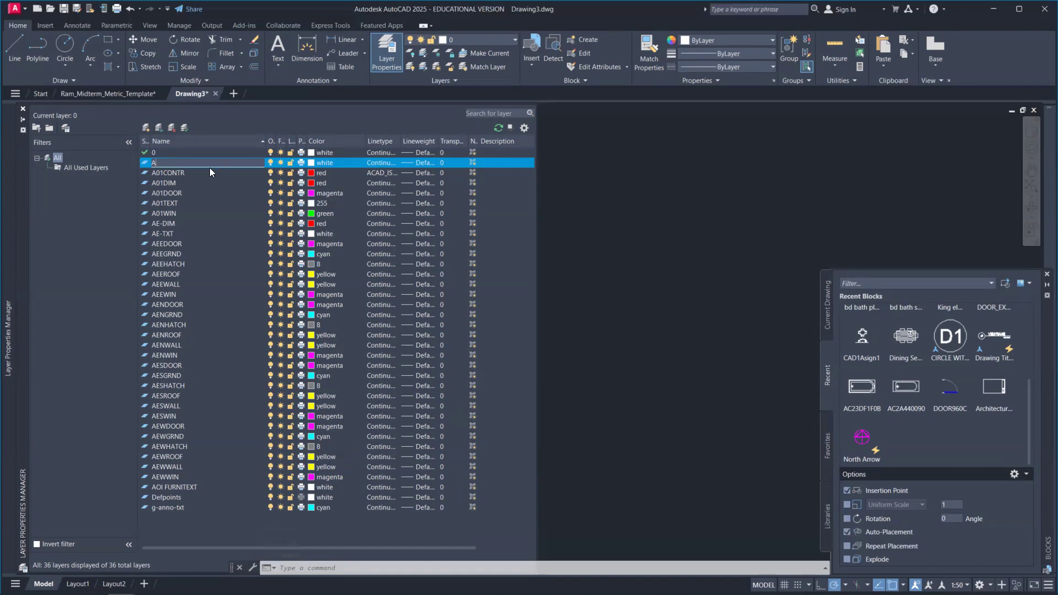
pyautogui.write('01WALL')
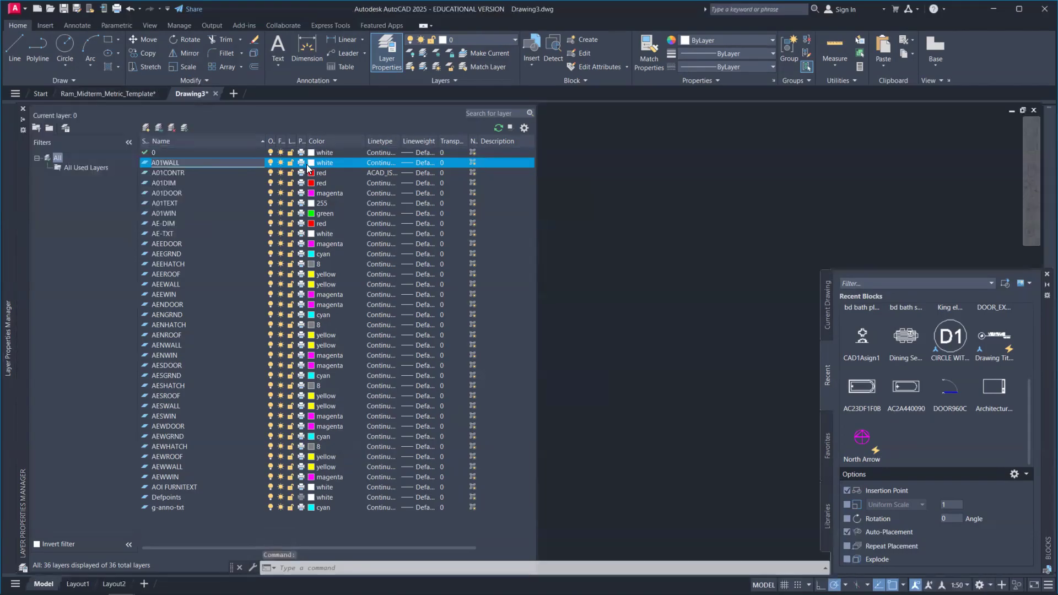
# Set the color of the A01WALL layer to yellow
pyautogui.click(312, 165)
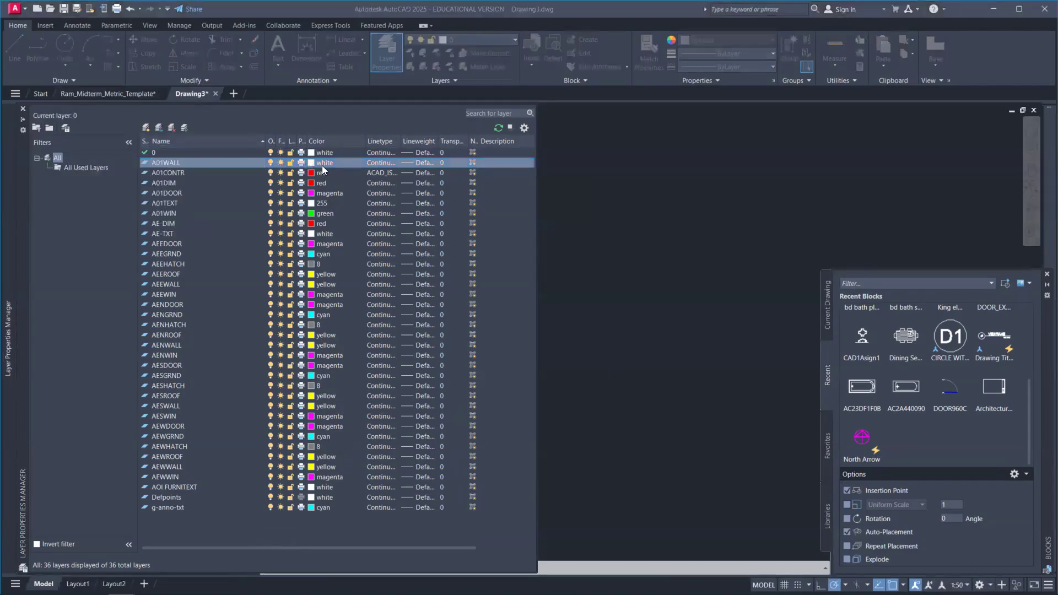
pyautogui.click(213, 447)
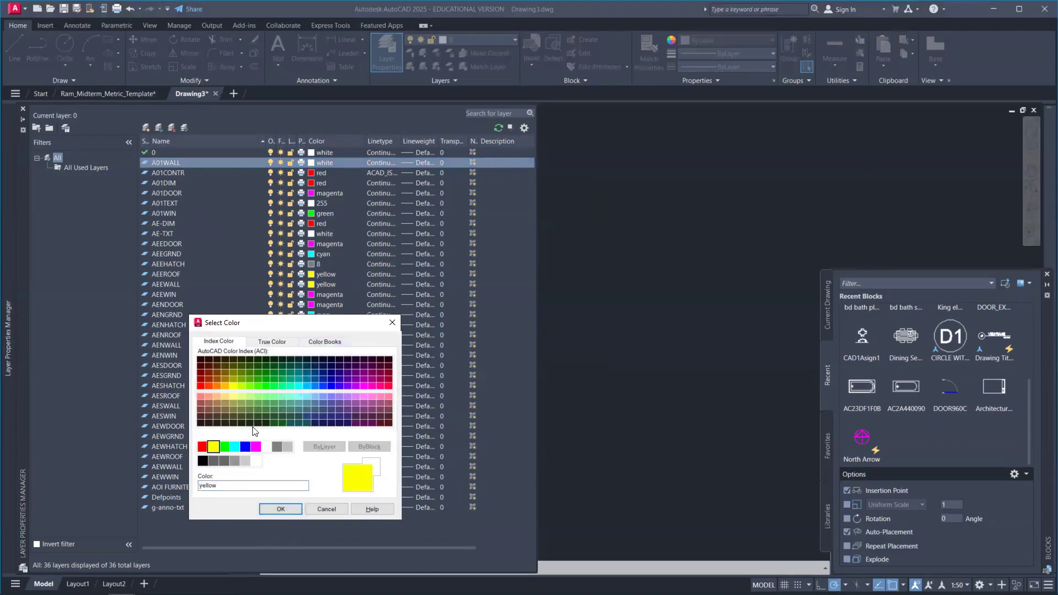
pyautogui.click(281, 508)
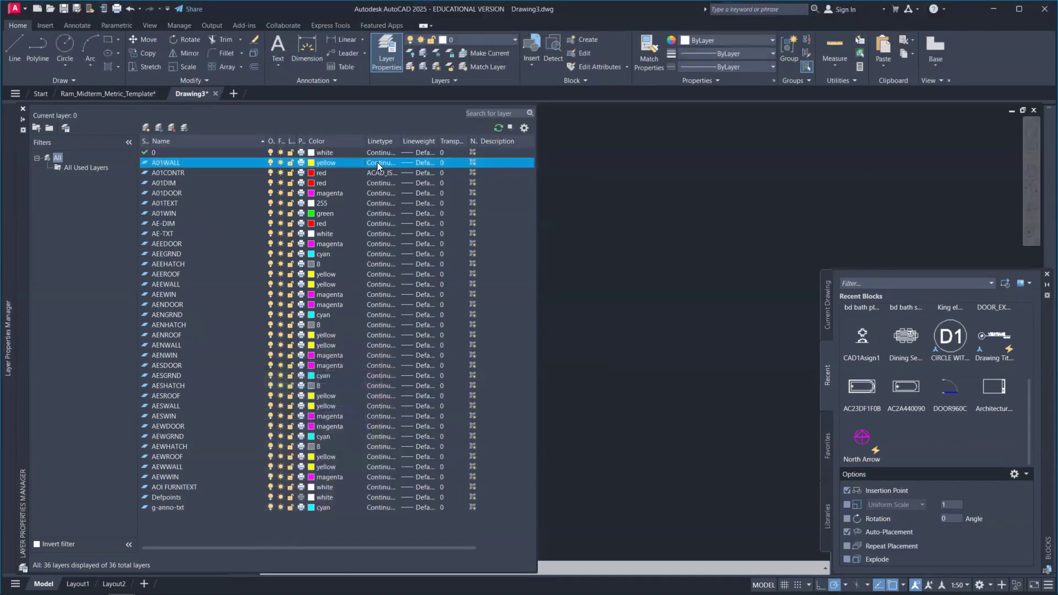
# Try to delete the g-anno-txt layer from the Drawing3 layer list
pyautogui.moveTo(401, 144); pyautogui.dragTo(447, 143)
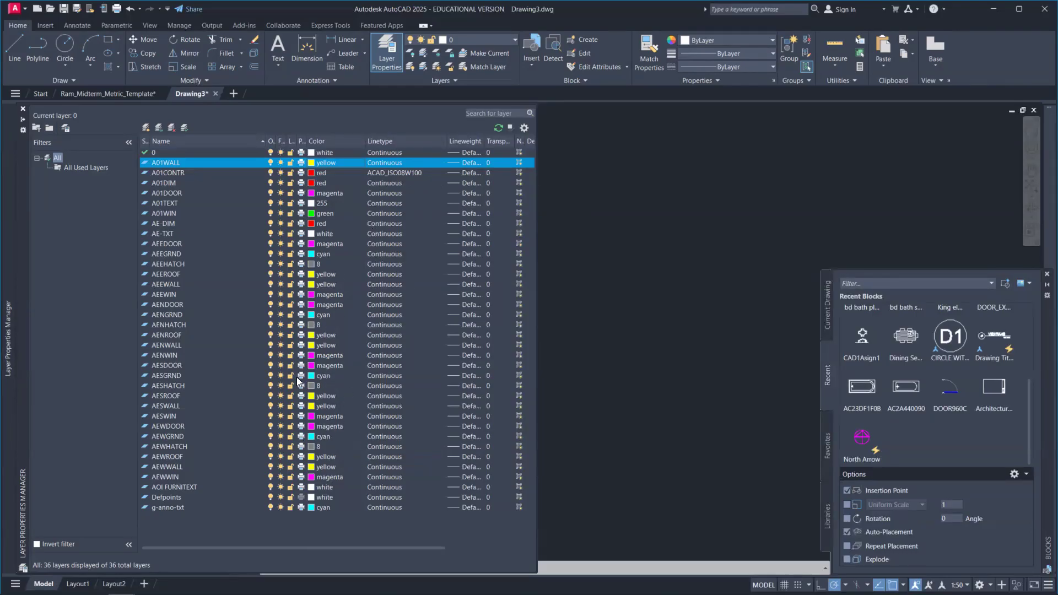
pyautogui.click(171, 507)
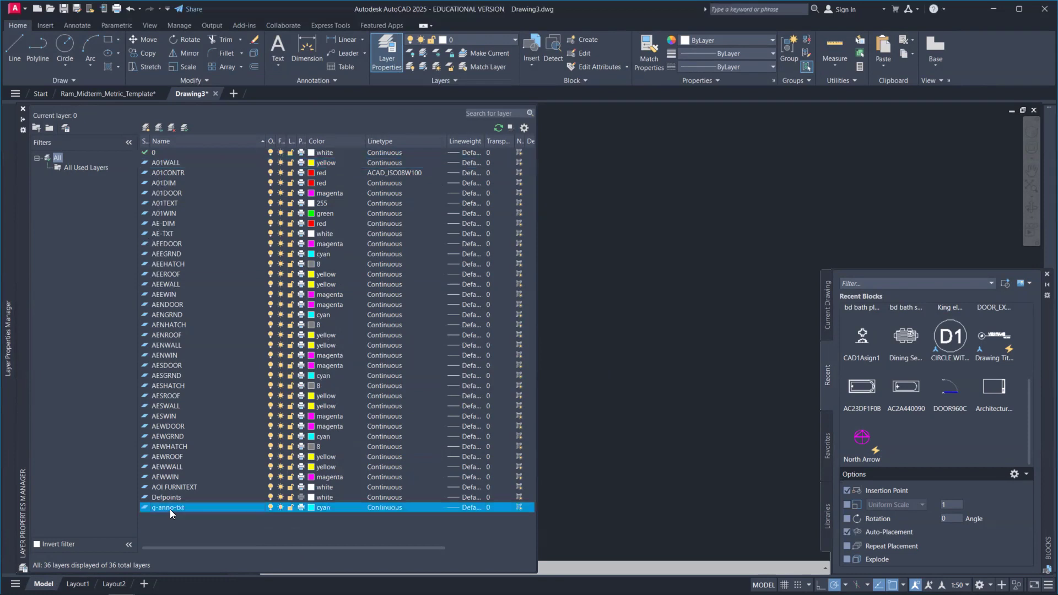
pyautogui.keyDown('ctrl'); pyautogui.click(188, 486); pyautogui.keyUp('ctrl')
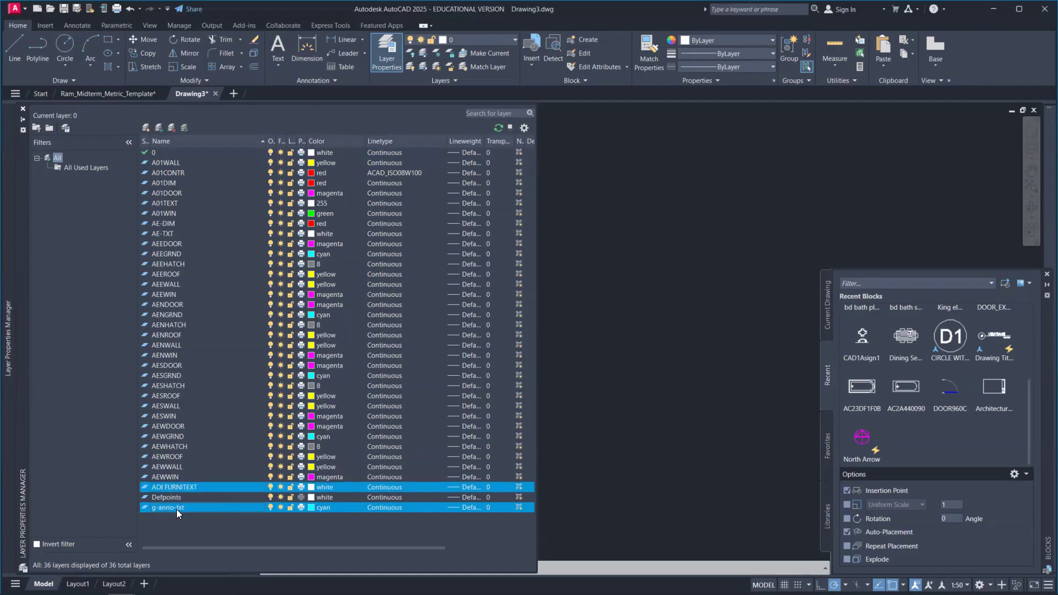
pyautogui.click(188, 516)
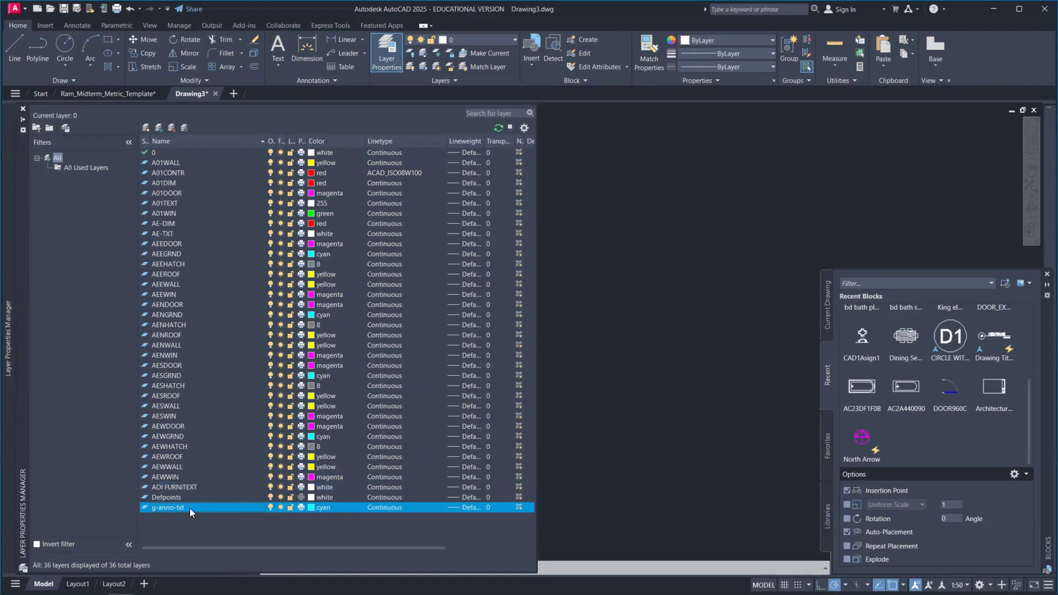
pyautogui.rightClick(189, 508)
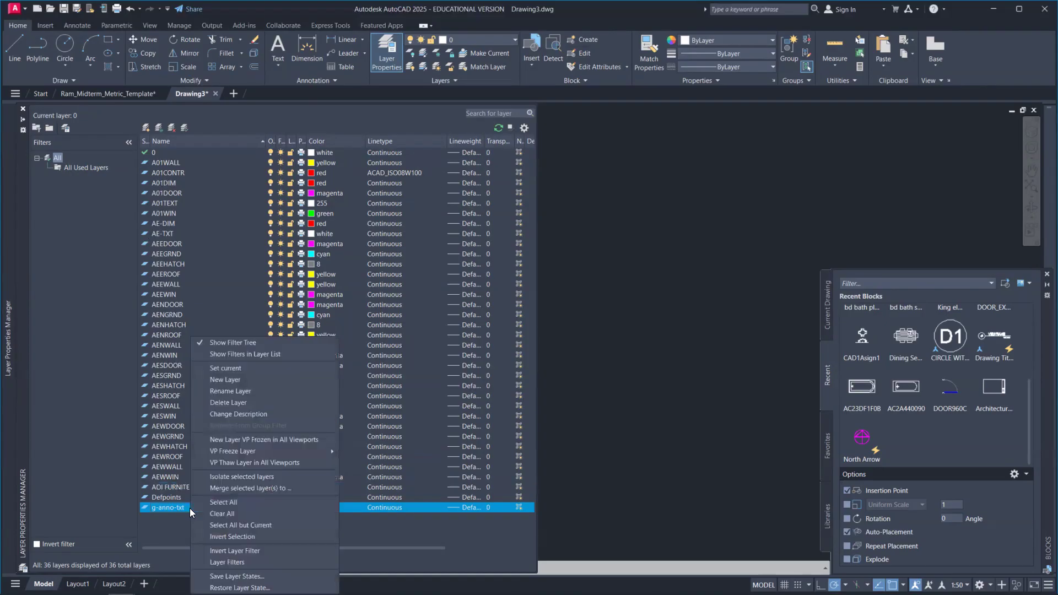
pyautogui.click(242, 403)
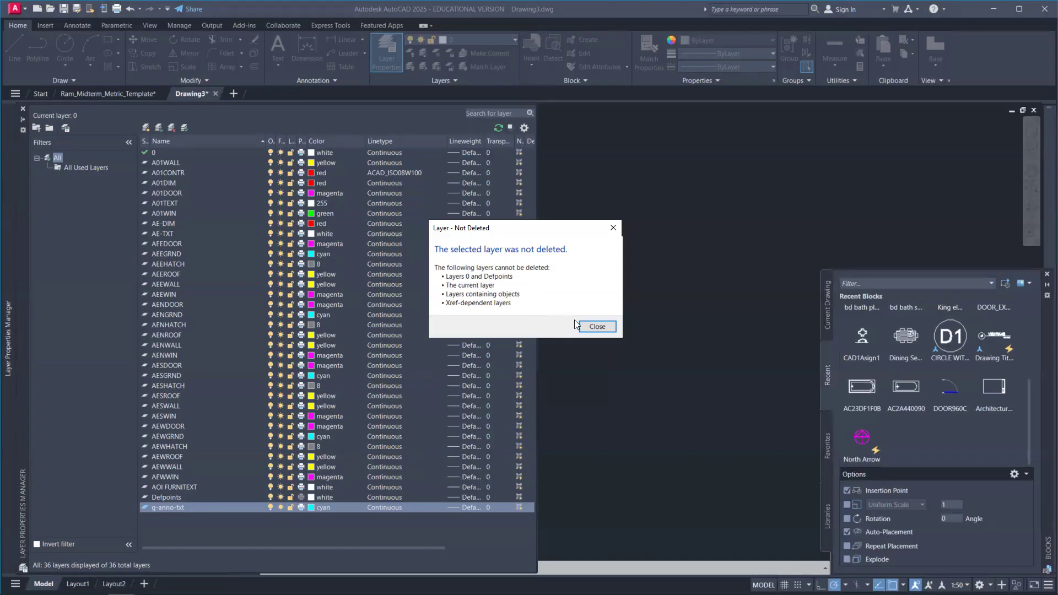
pyautogui.click(598, 327)
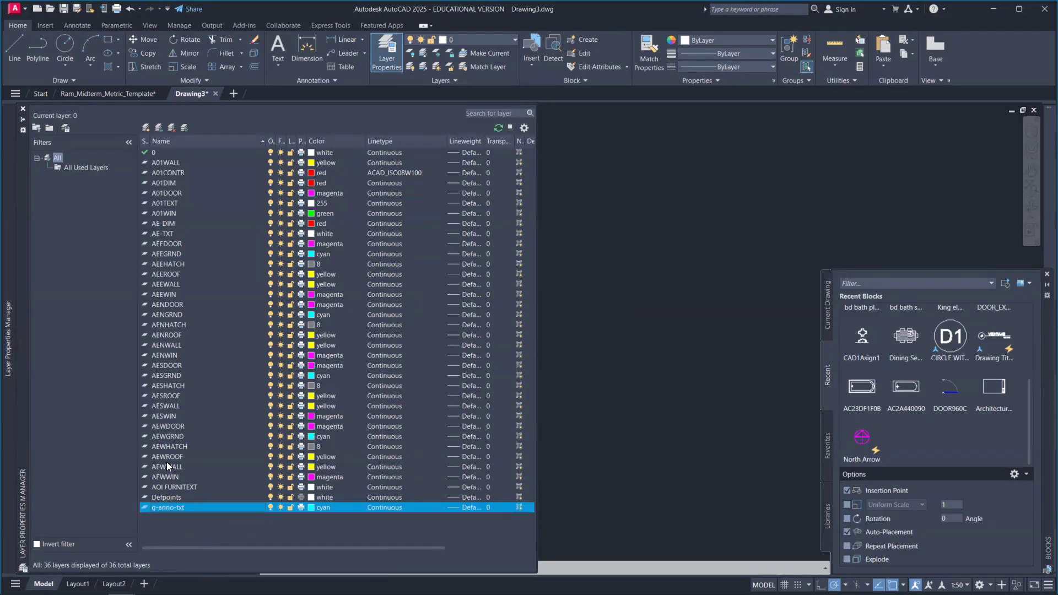
# Create a layer properties filter named A01 that matches layer names beginning with A01
pyautogui.click(35, 127)
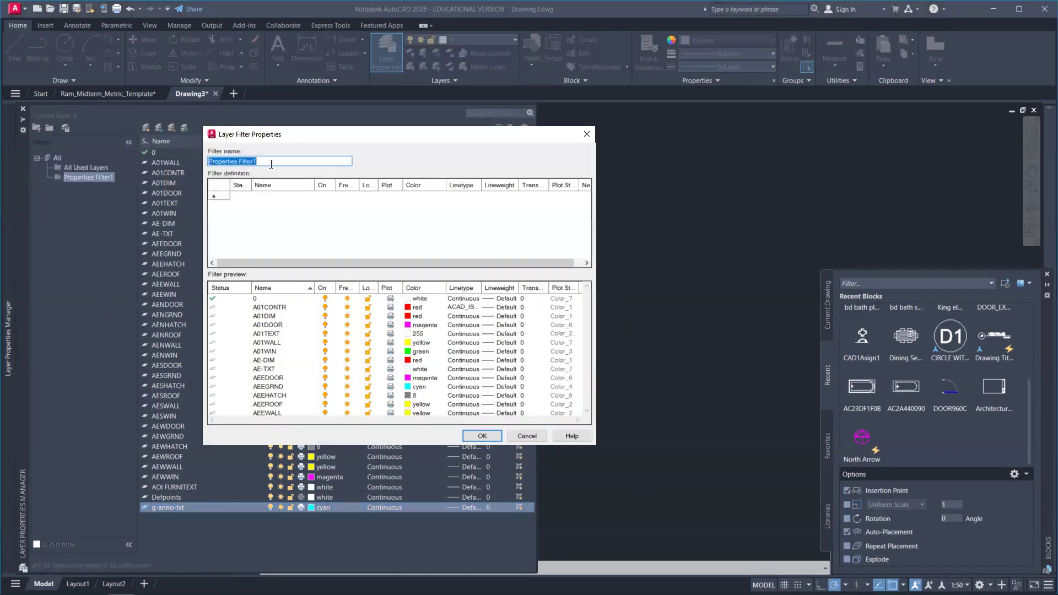
pyautogui.write('A01')
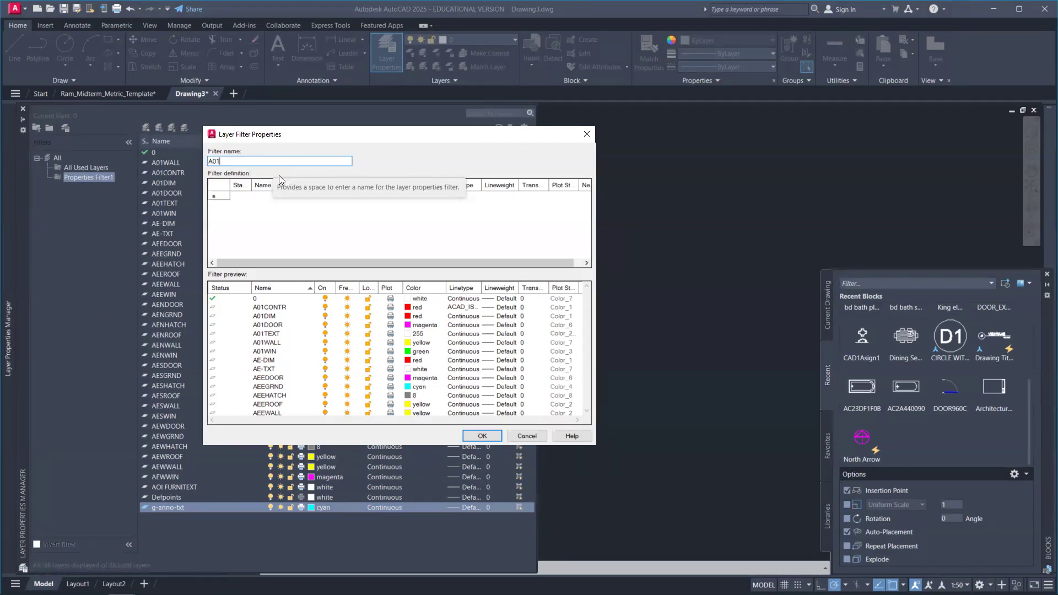
pyautogui.click(264, 196)
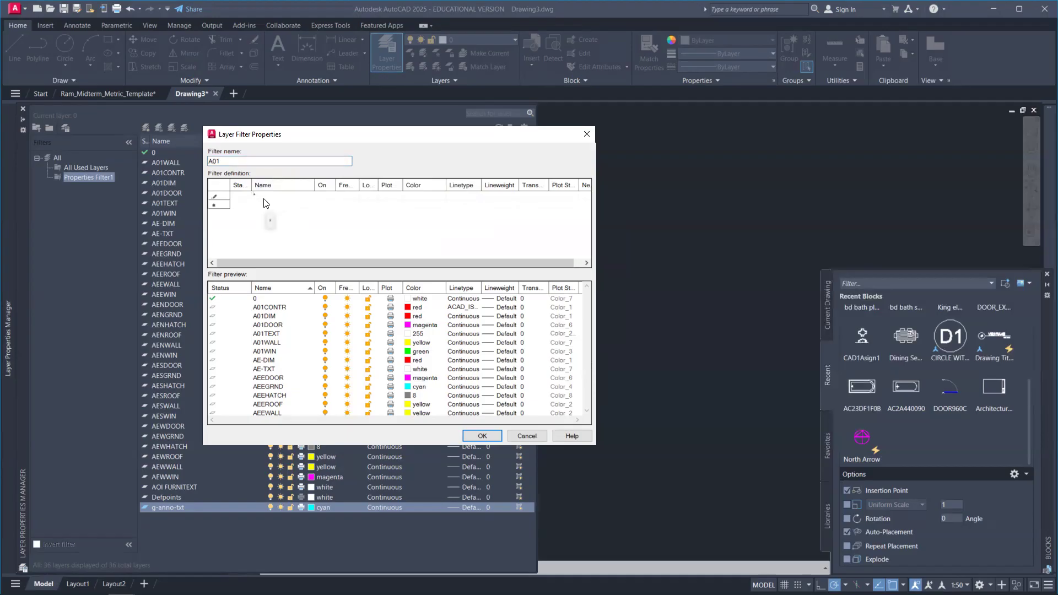
pyautogui.write('A01')
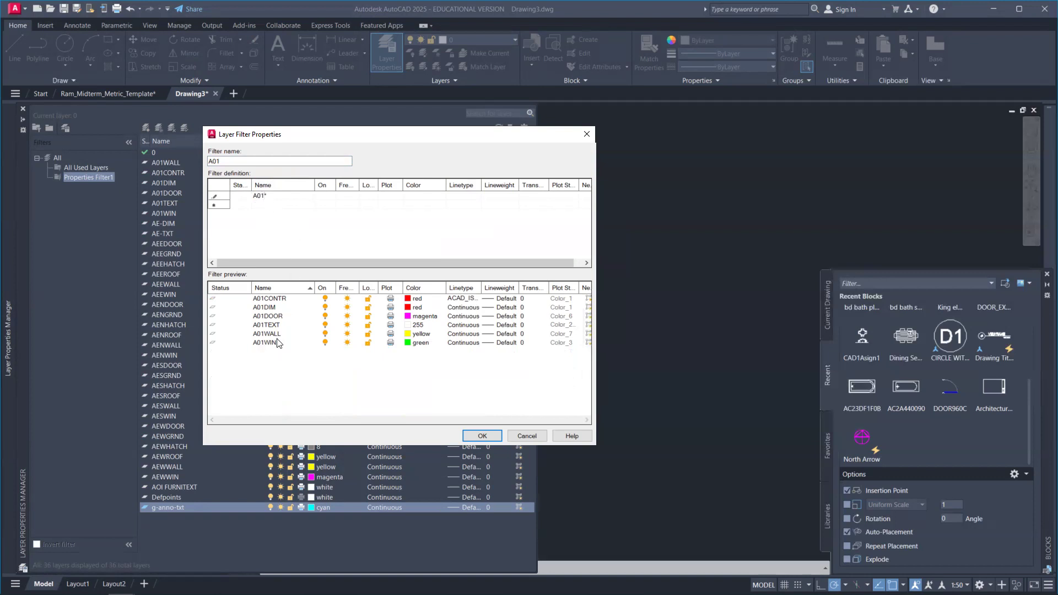
pyautogui.click(486, 433)
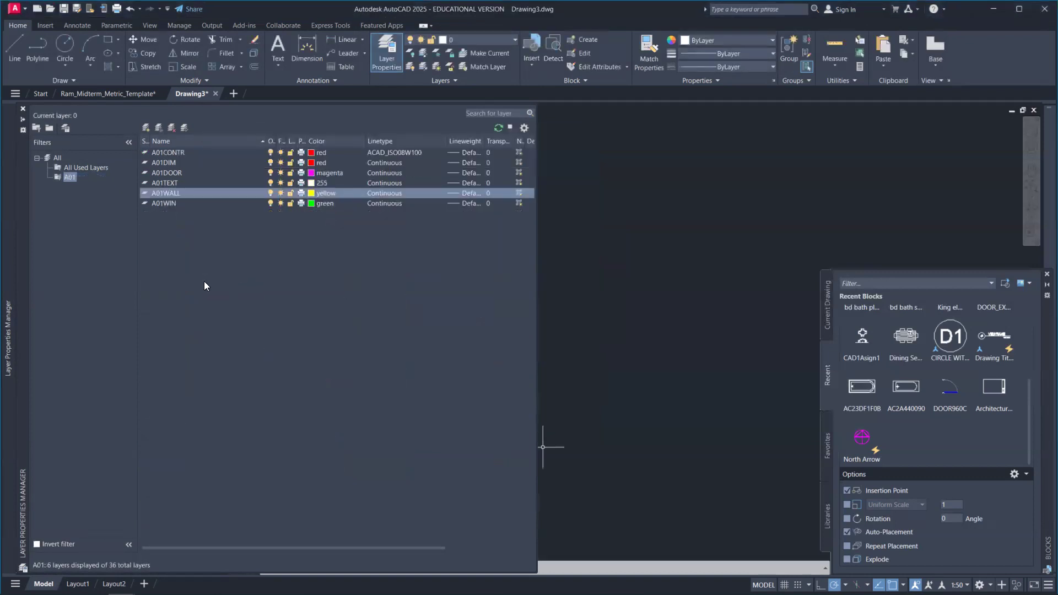
# Create a layer properties filter named AE that matches layer names beginning with AEN
pyautogui.click(35, 129)
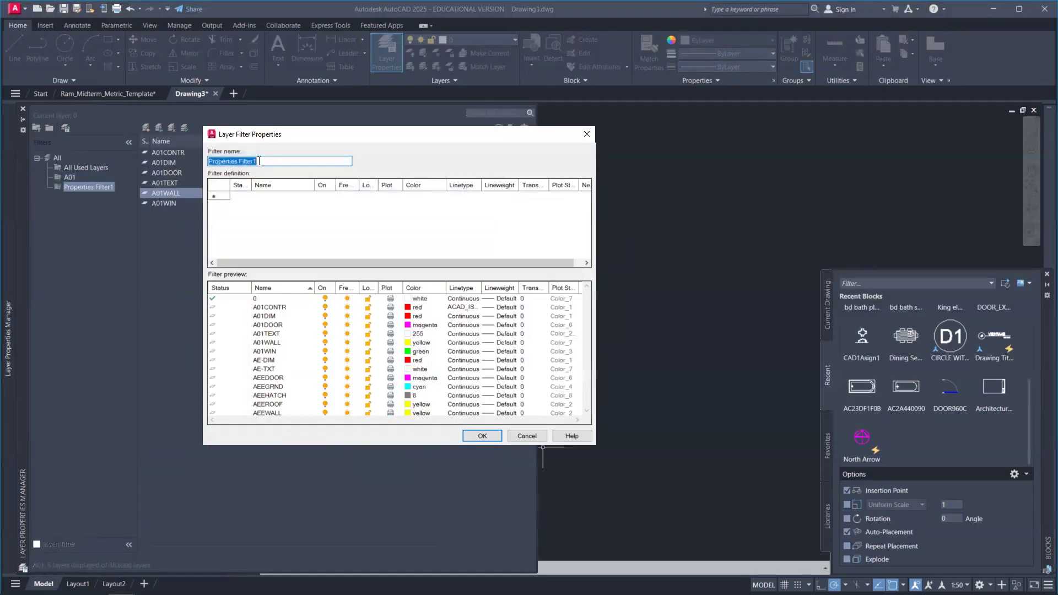
pyautogui.write('AE')
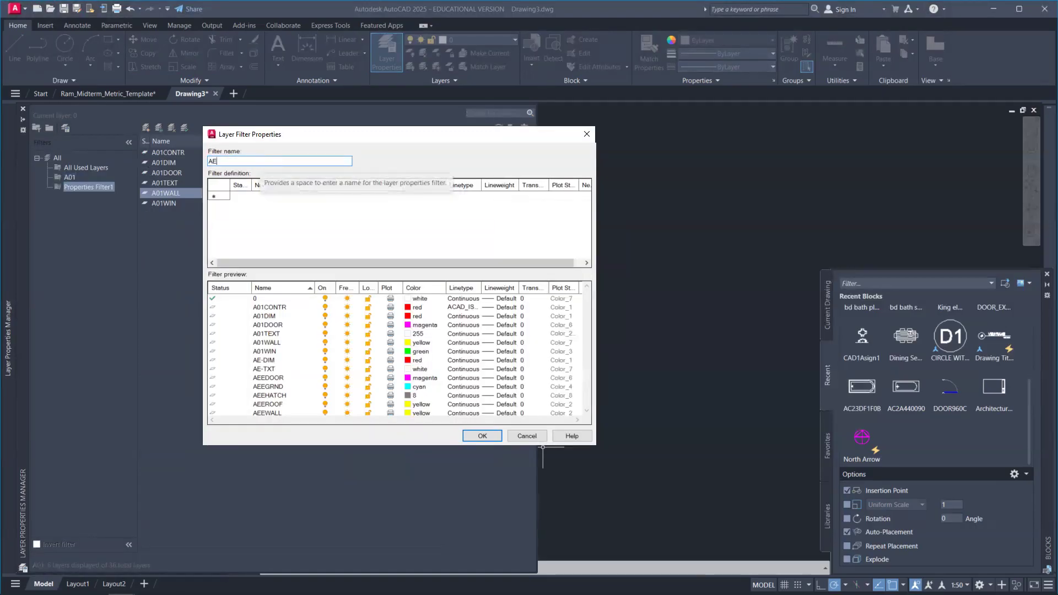
pyautogui.click(269, 196)
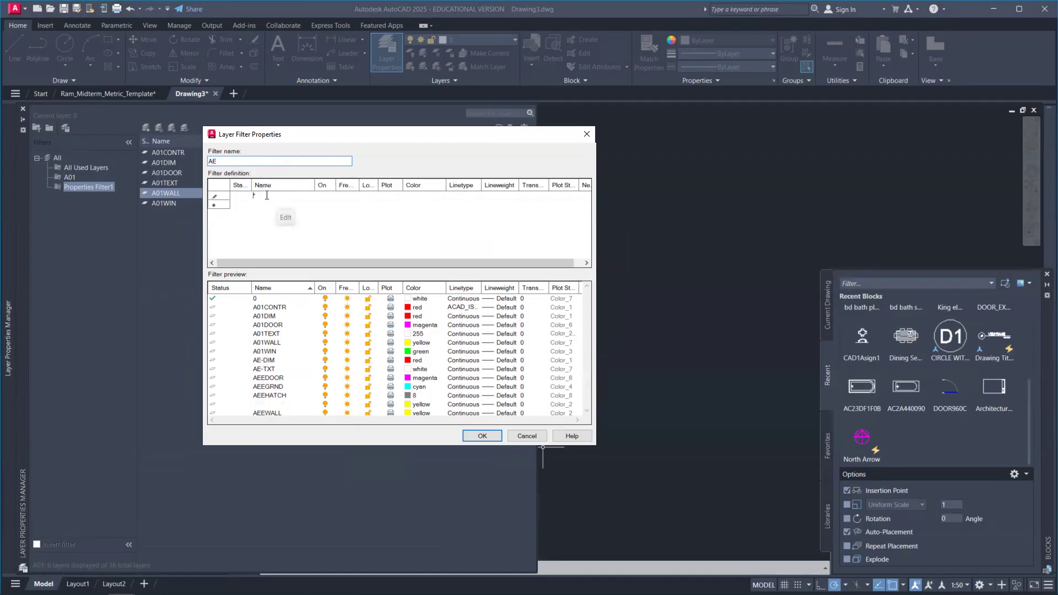
pyautogui.write('AE')
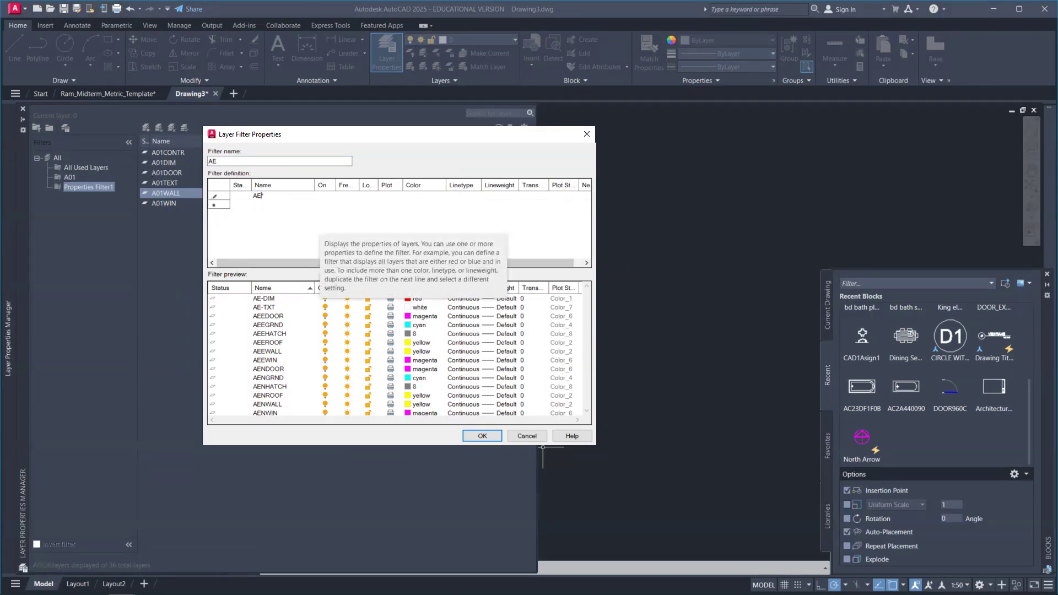
pyautogui.write('N')
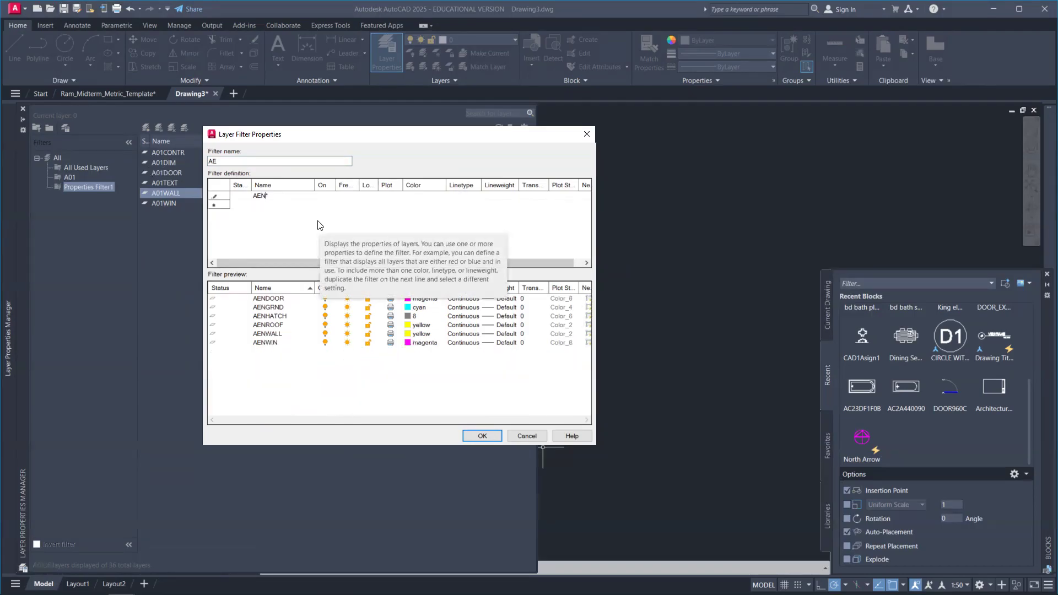
pyautogui.click(481, 436)
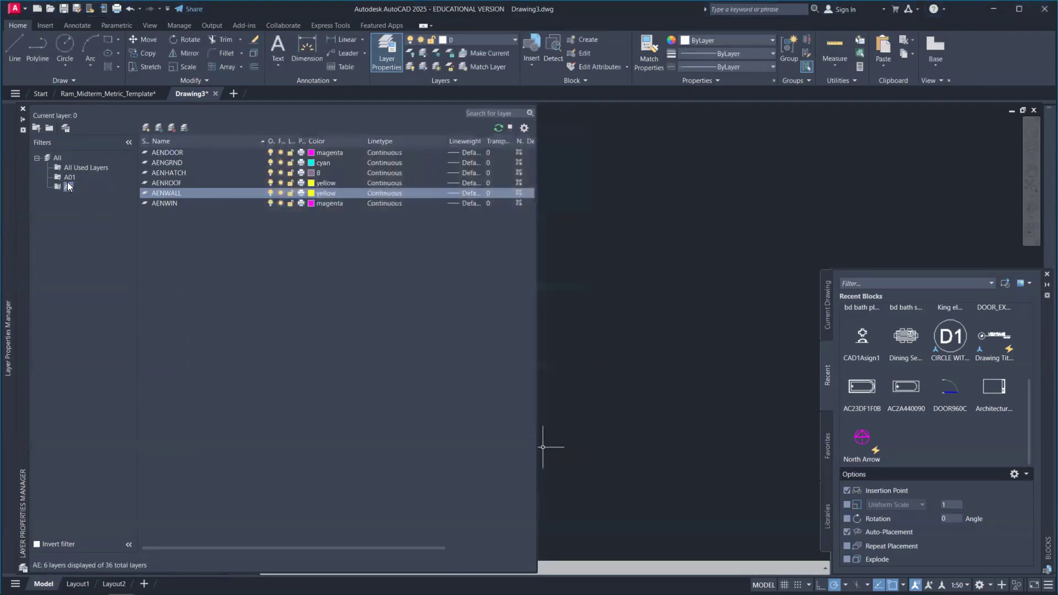
# Create a layer properties filter named AEW for layer names beginning with AEW, and switch the layer list to the A01 filter
pyautogui.click(43, 127)
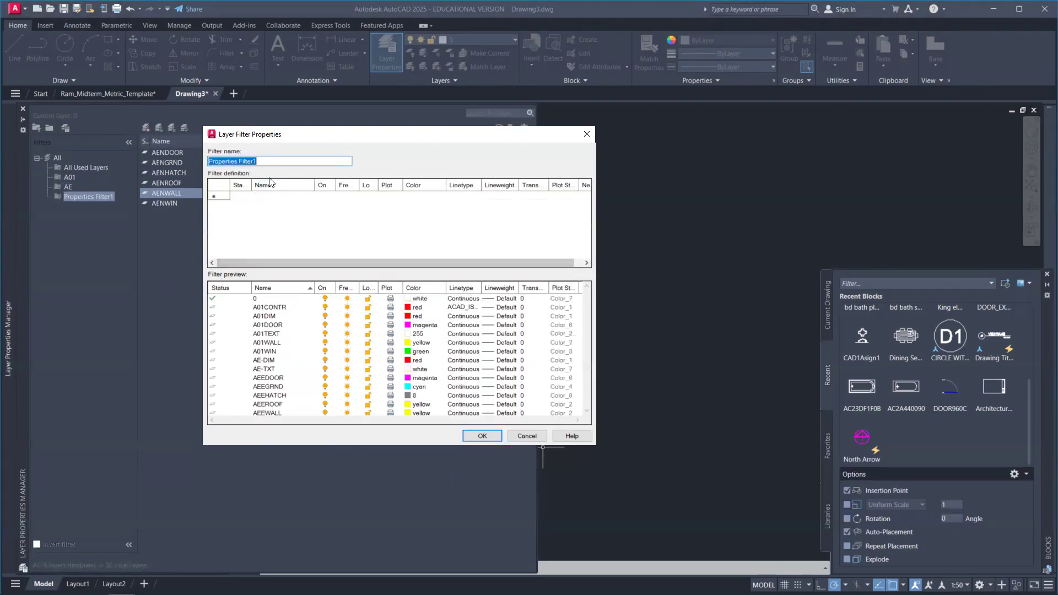
pyautogui.write('AEW')
pyautogui.click(263, 197)
pyautogui.write('A')
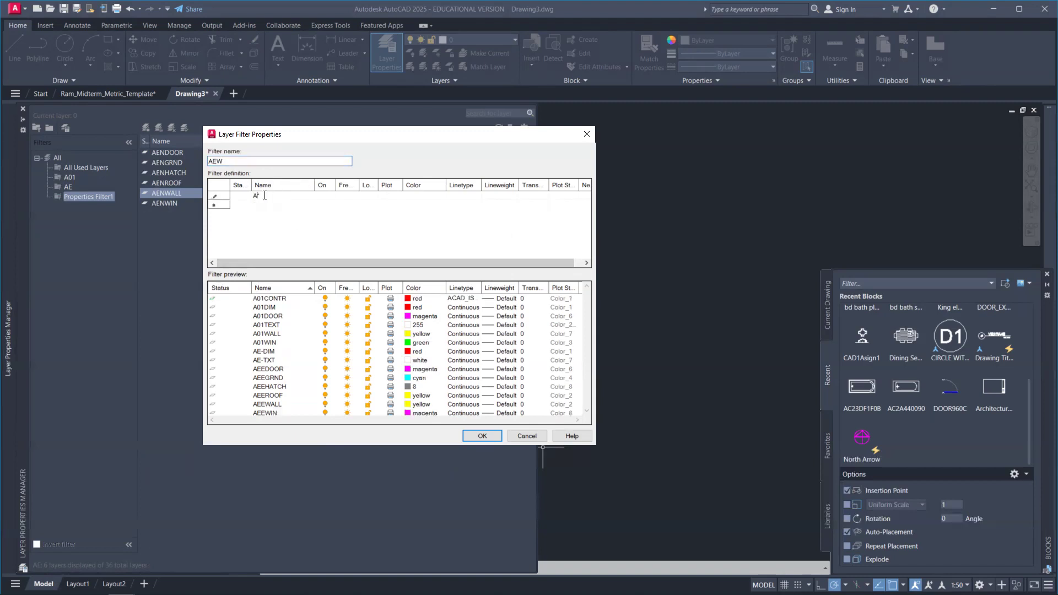
pyautogui.write('EW')
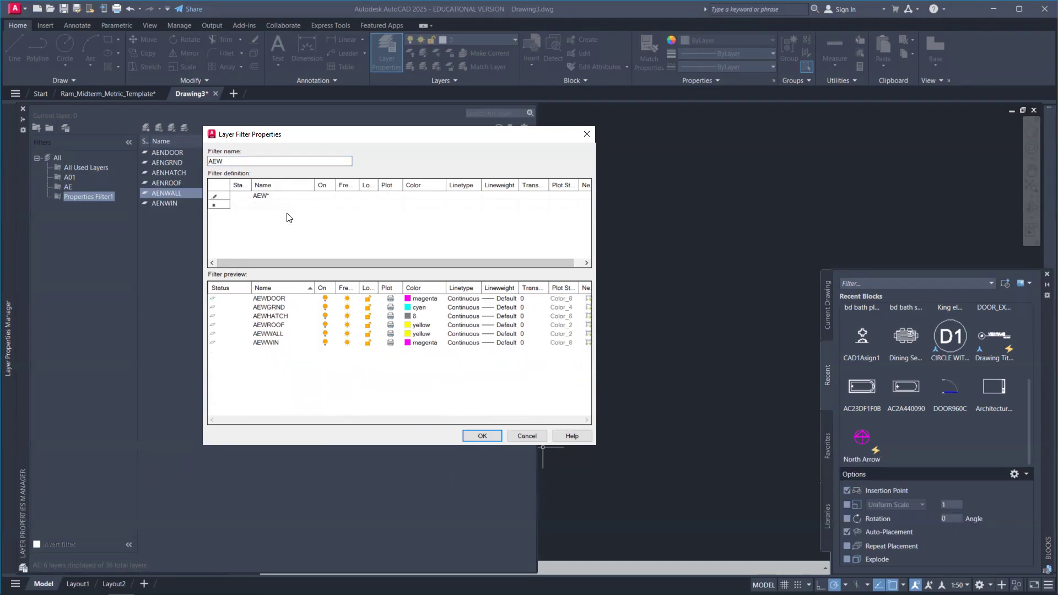
pyautogui.click(483, 435)
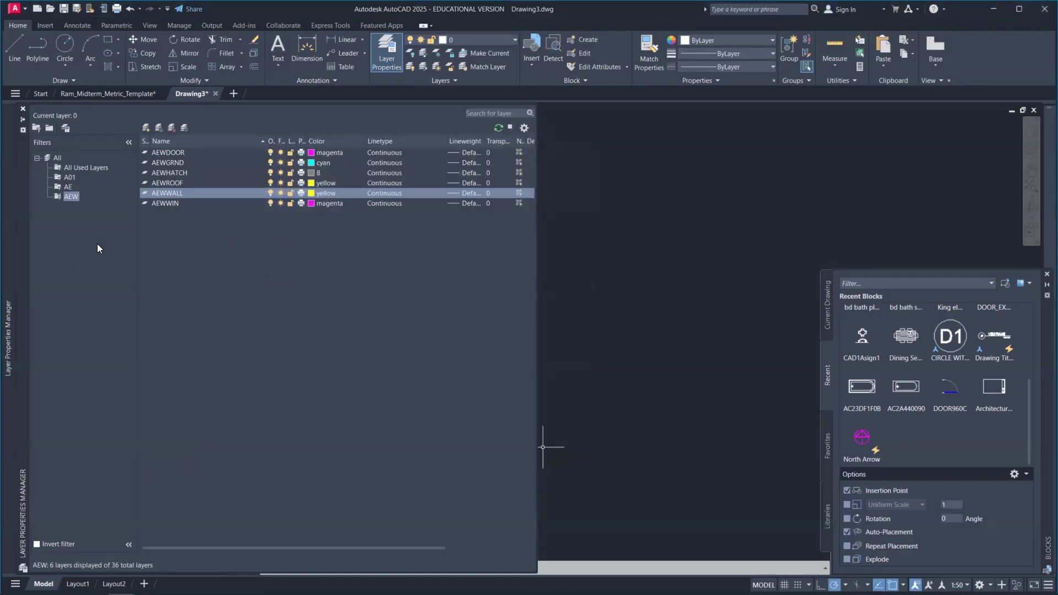
pyautogui.click(68, 176)
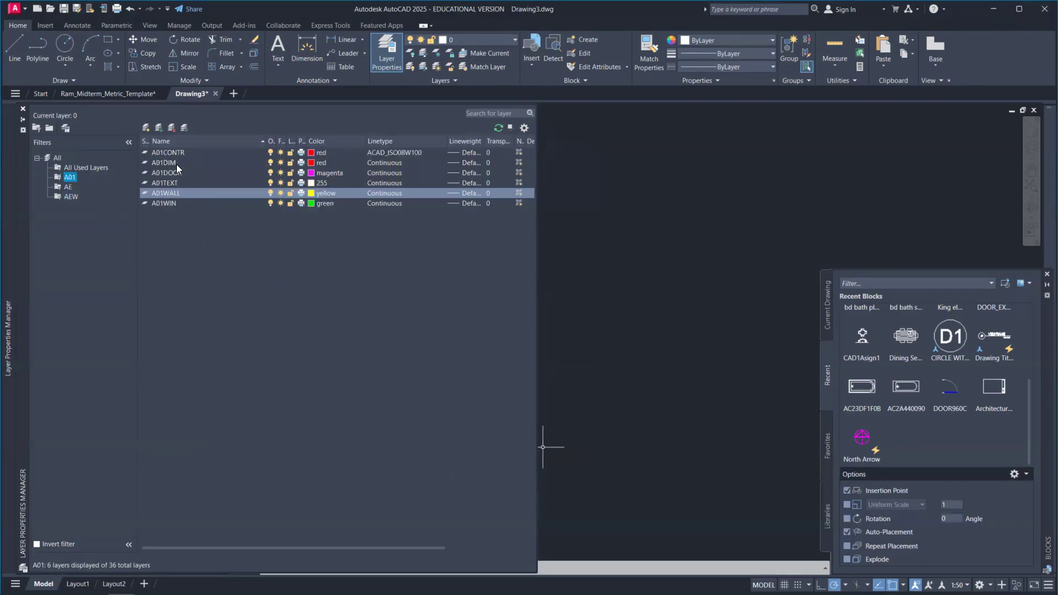
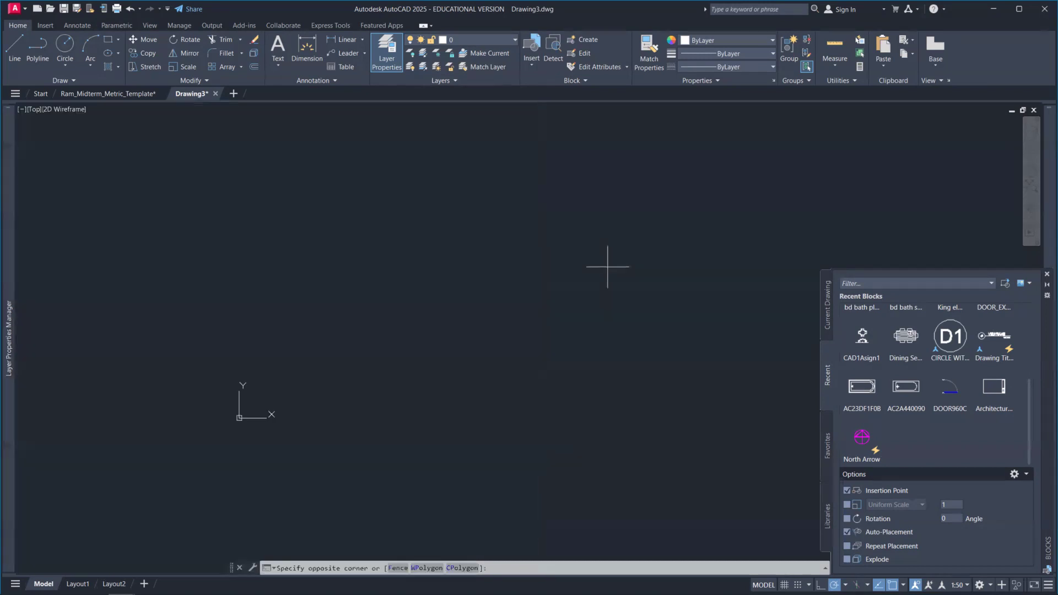
# Look at the Ram_Midterm_Metric_Template drawing's sheet and return to Drawing3
pyautogui.click(608, 265)
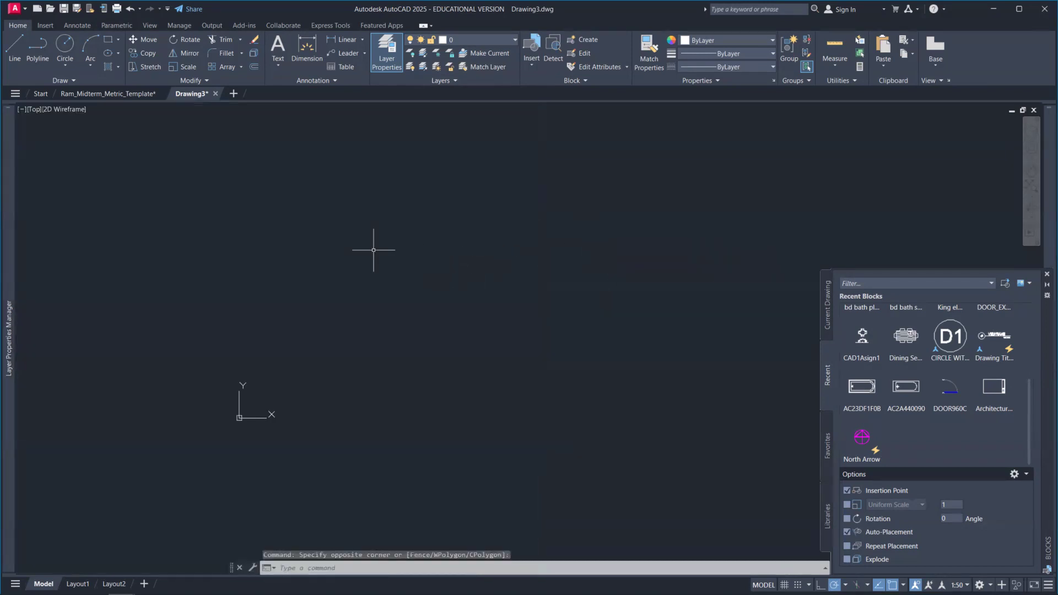
pyautogui.moveTo(146, 100)
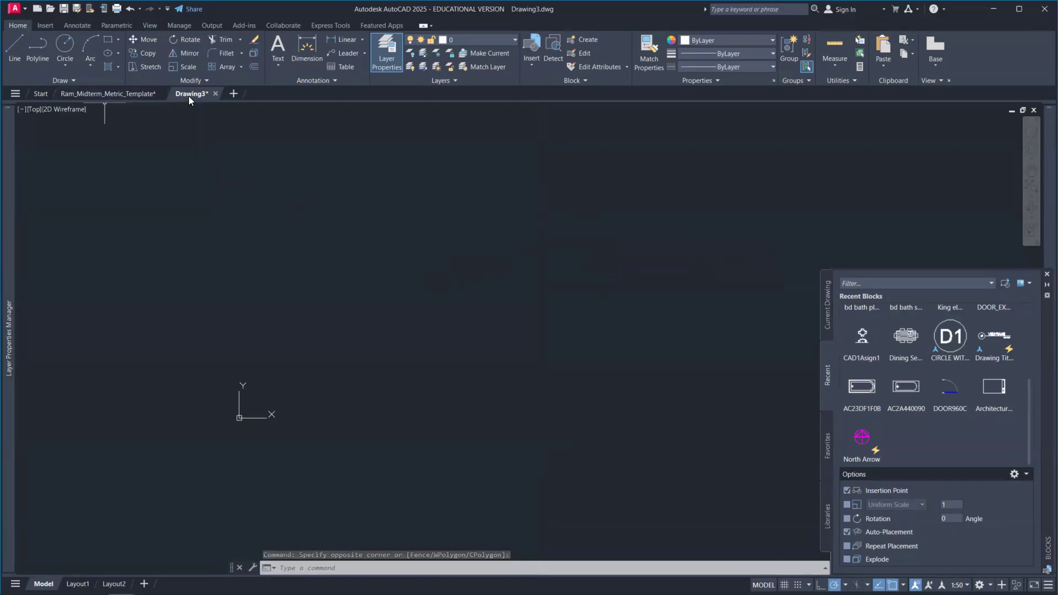
pyautogui.click(125, 94)
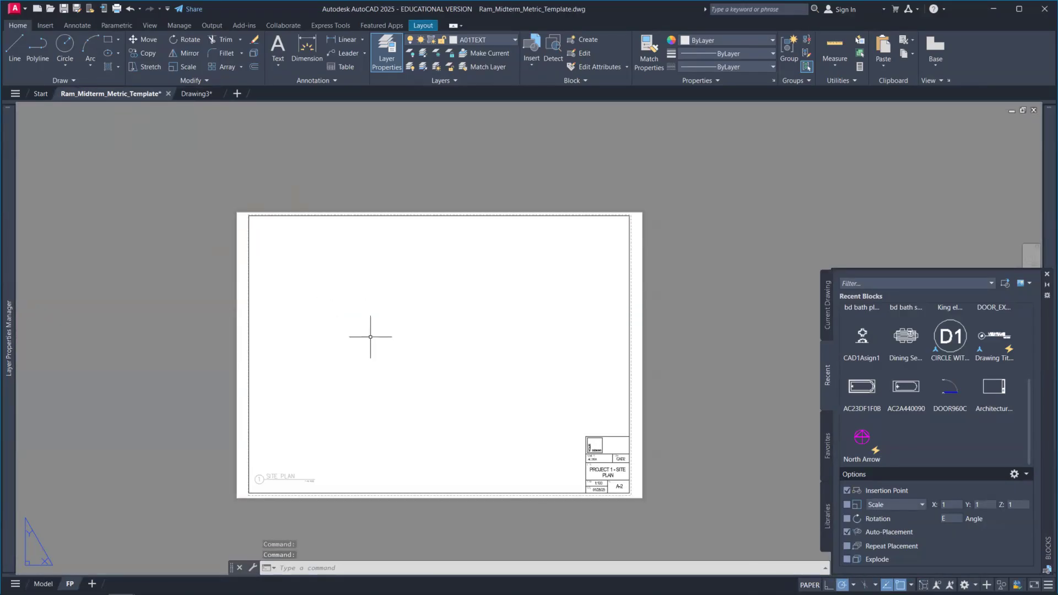
pyautogui.click(198, 93)
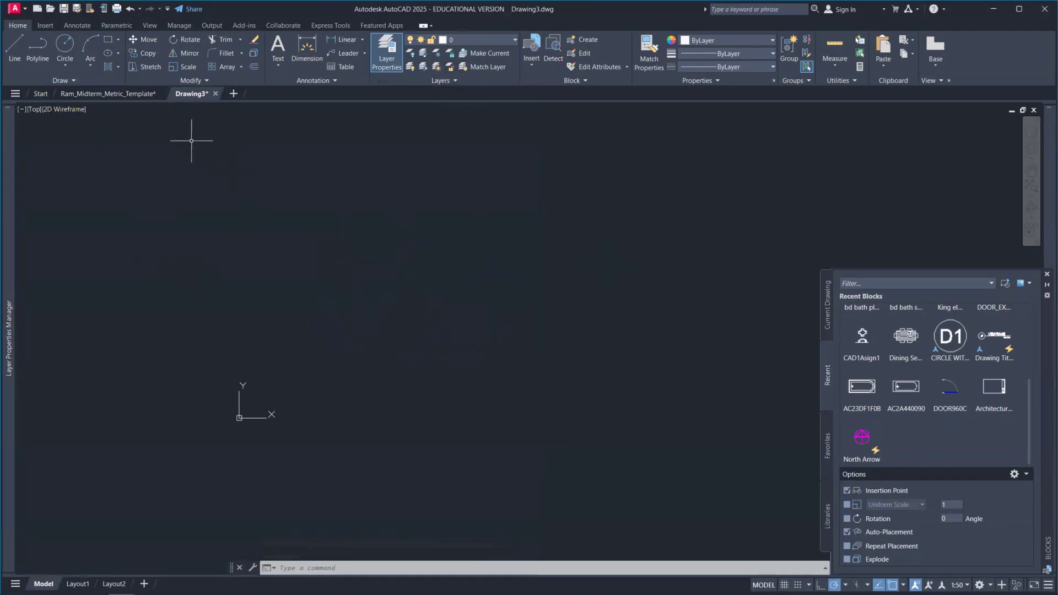
# Save Drawing3 in the Midterm Exam 2025 folder as Ram_Midterm_Metric_Template2.dwg
pyautogui.click(24, 10)
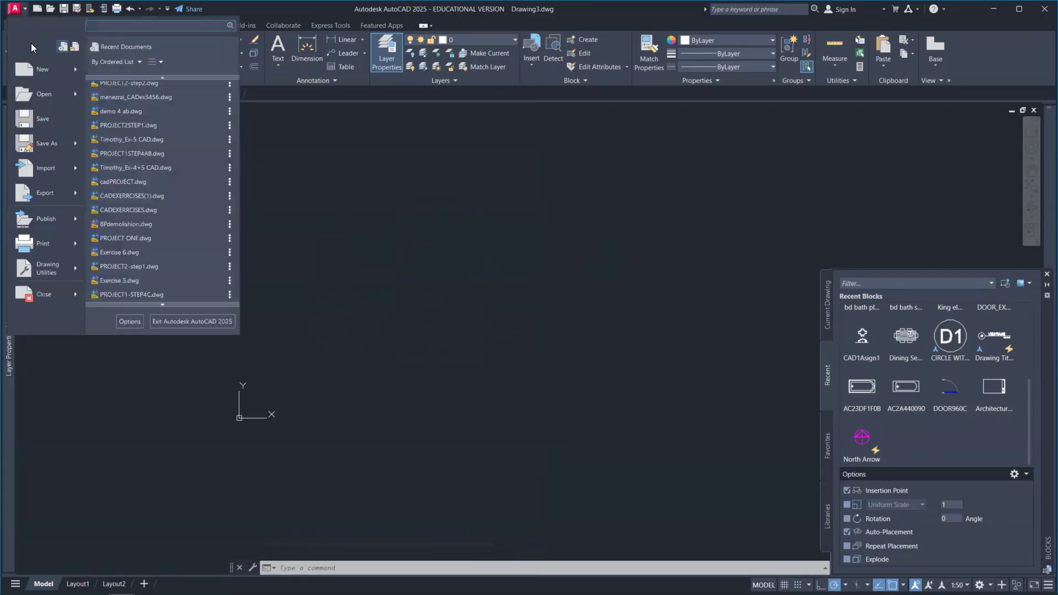
pyautogui.click(55, 144)
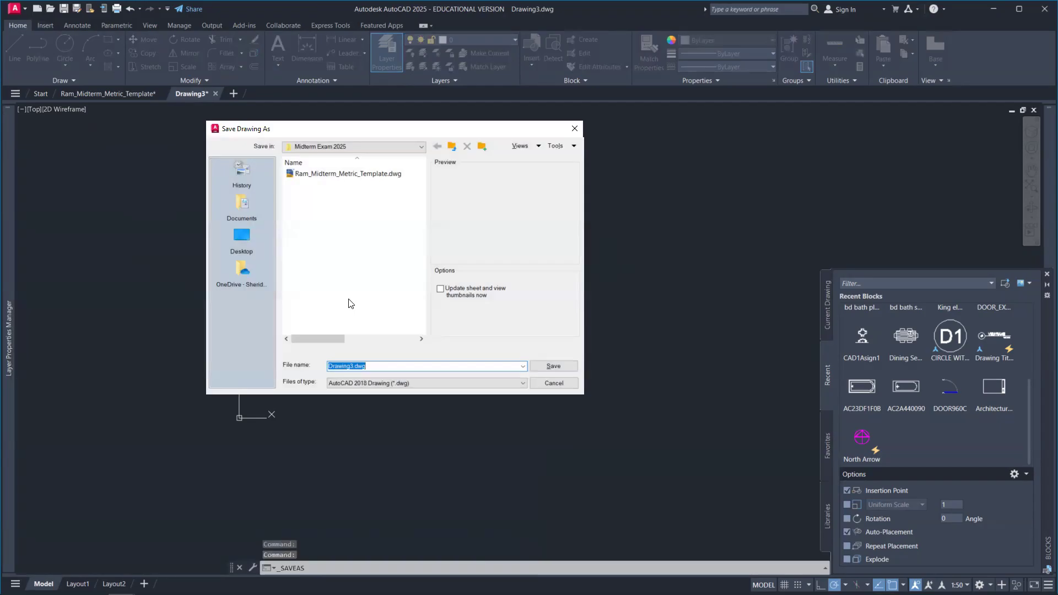
pyautogui.click(326, 174)
pyautogui.doubleClick(411, 364)
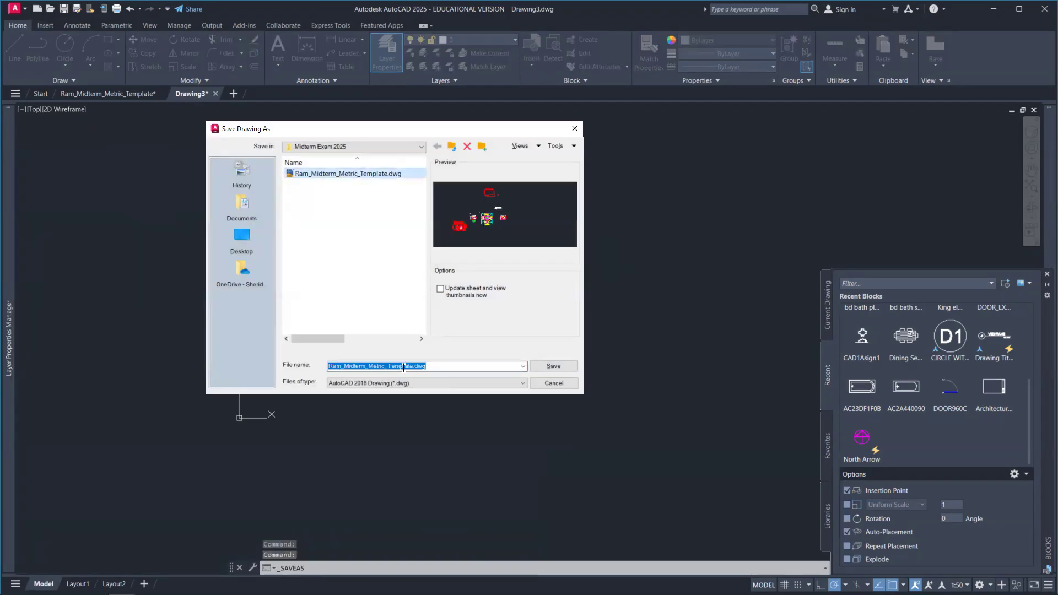
pyautogui.click(414, 366)
pyautogui.write('2')
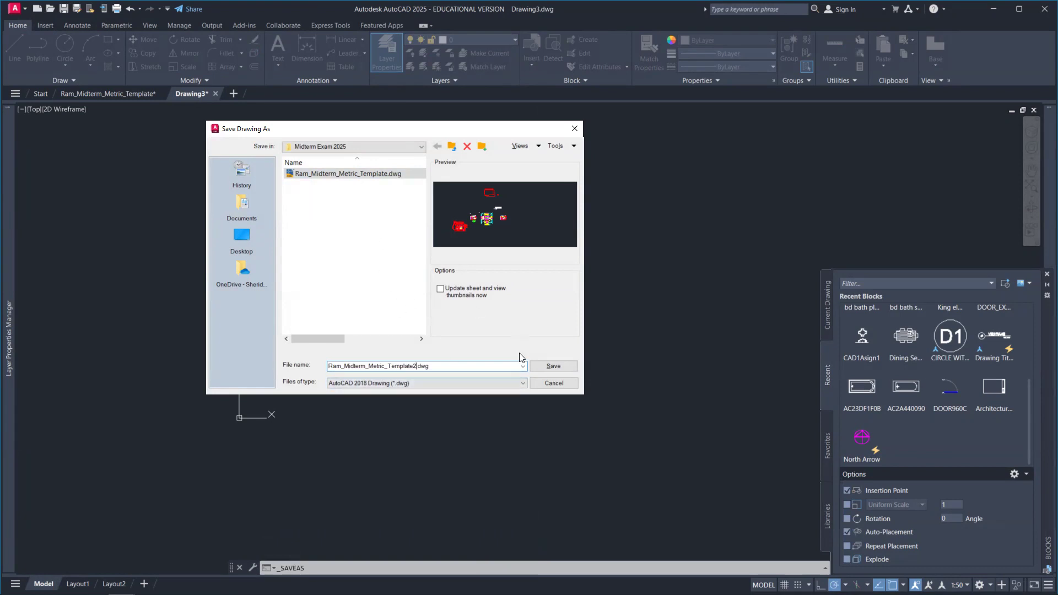
pyautogui.click(554, 367)
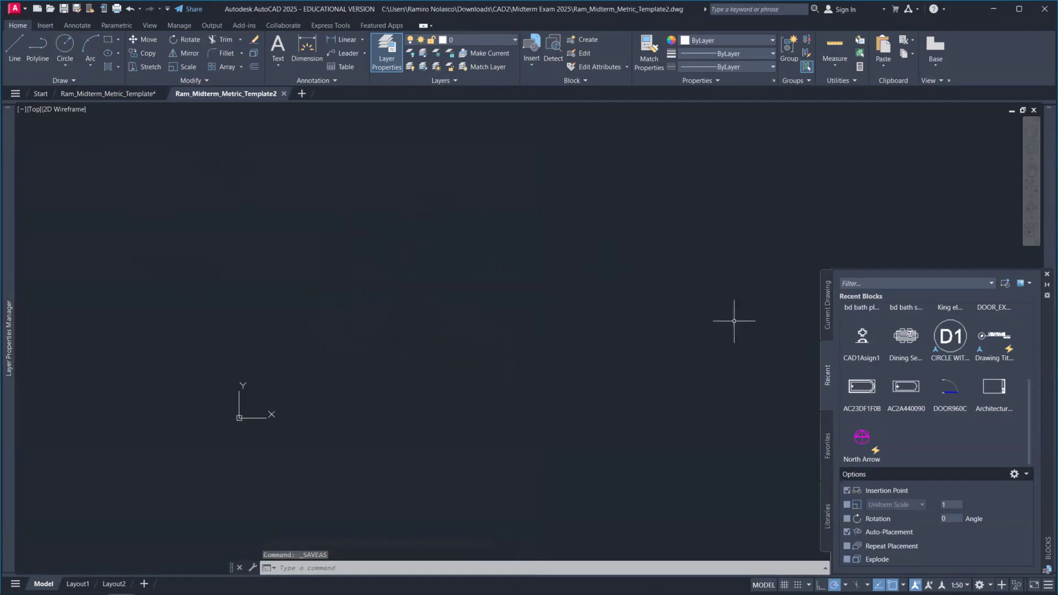
# Close the Blocks and External References palettes to clear the drawing area
pyautogui.click(1045, 275)
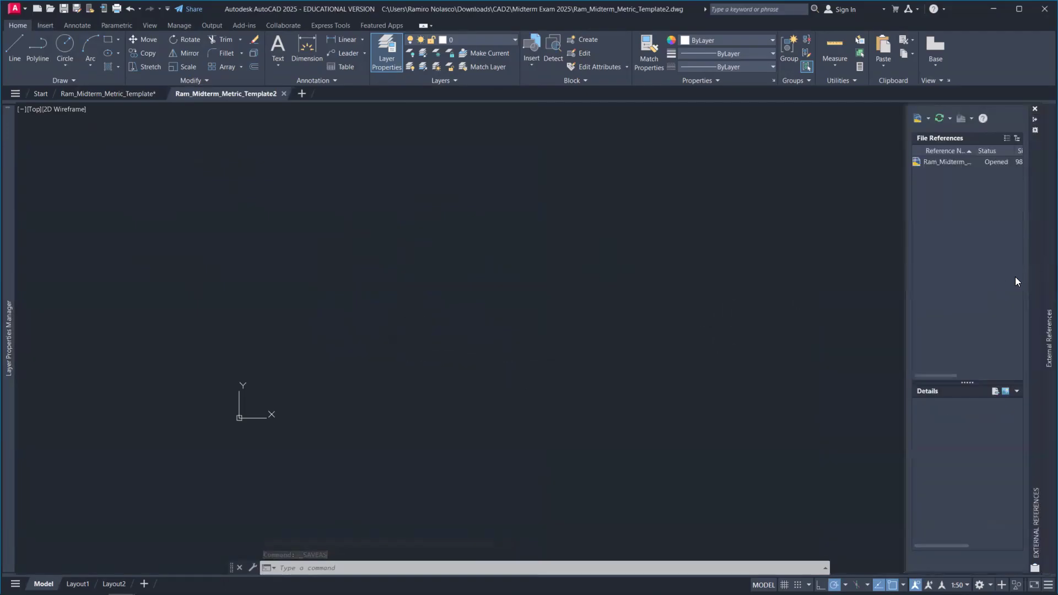
pyautogui.click(1035, 108)
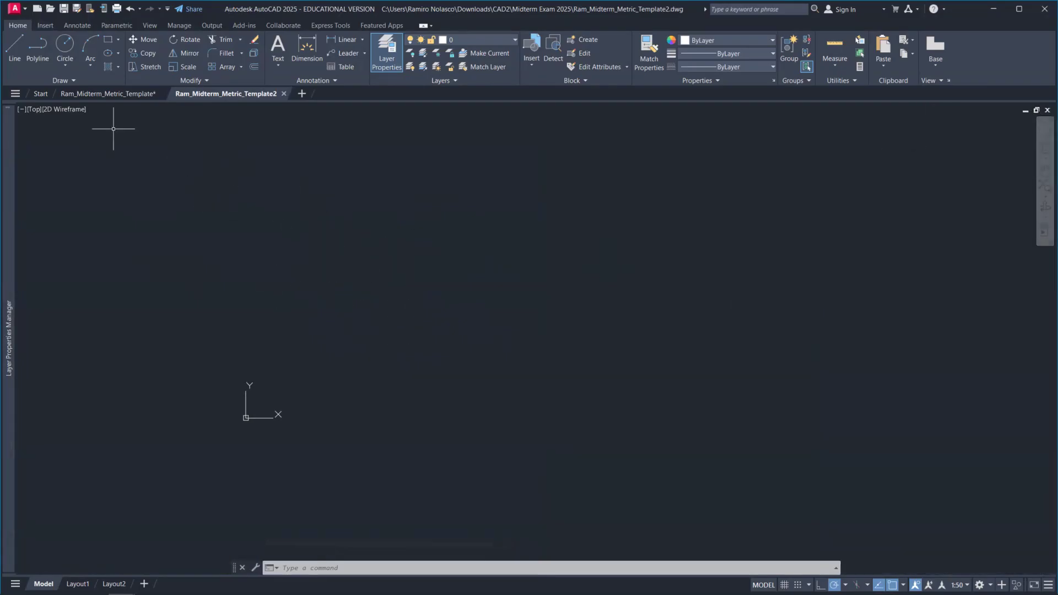
# Start a new blank metric drawing without using a template
pyautogui.click(25, 12)
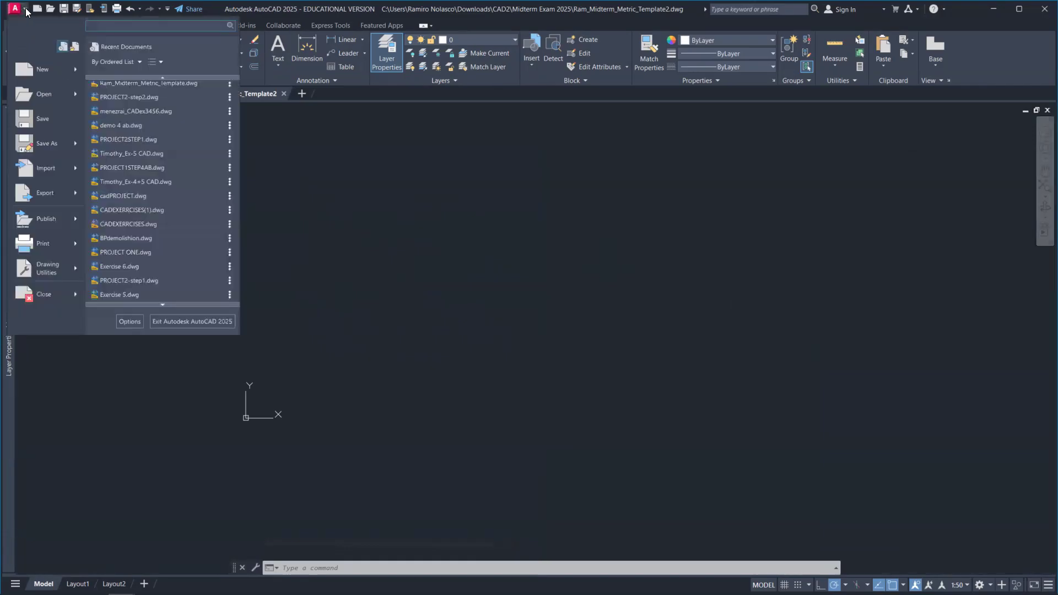
pyautogui.moveTo(51, 67)
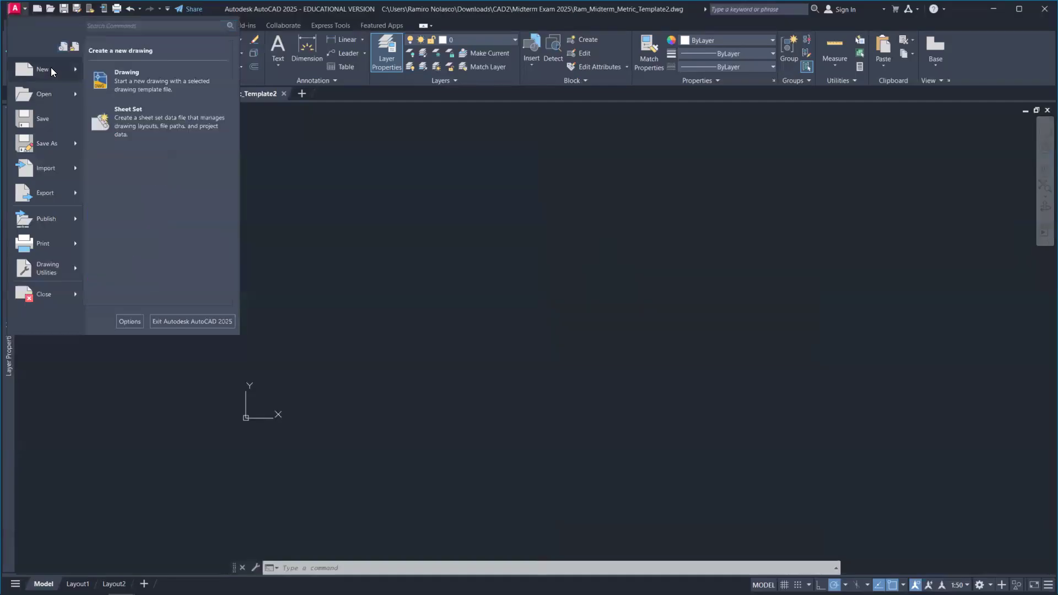
pyautogui.click(133, 74)
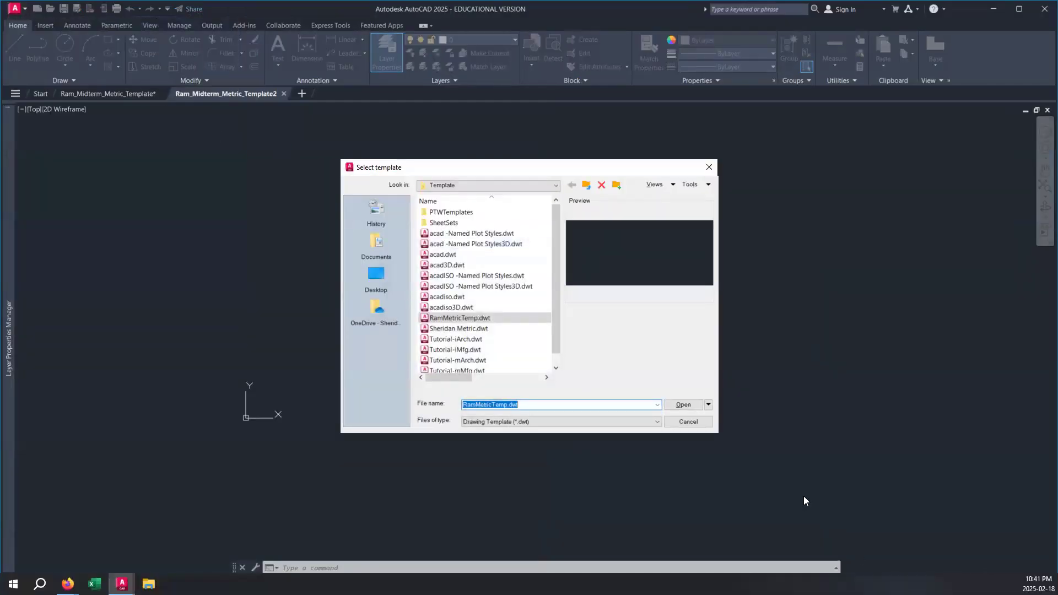
pyautogui.click(709, 405)
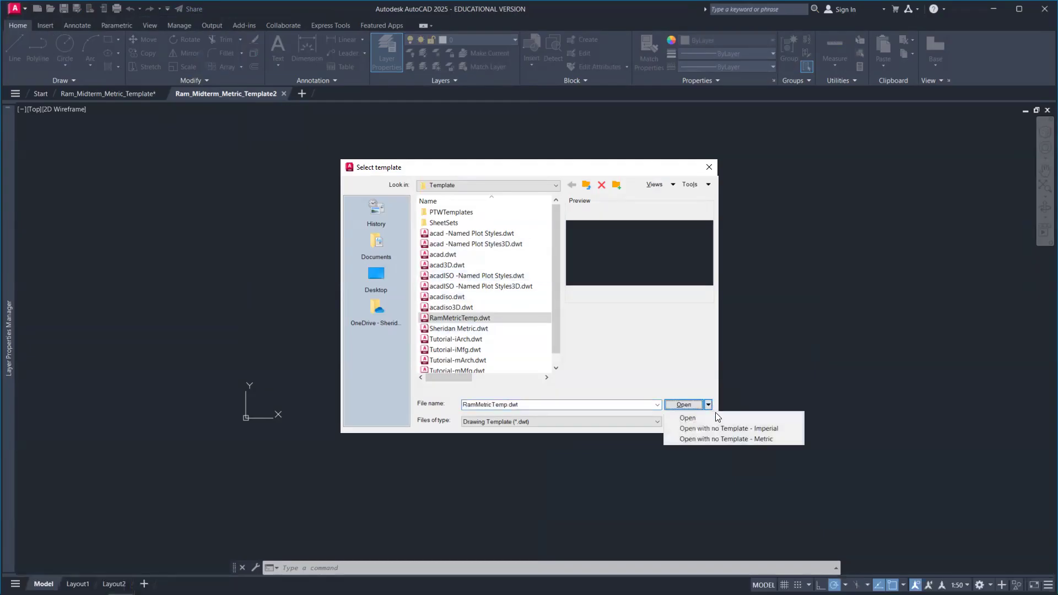
pyautogui.click(750, 438)
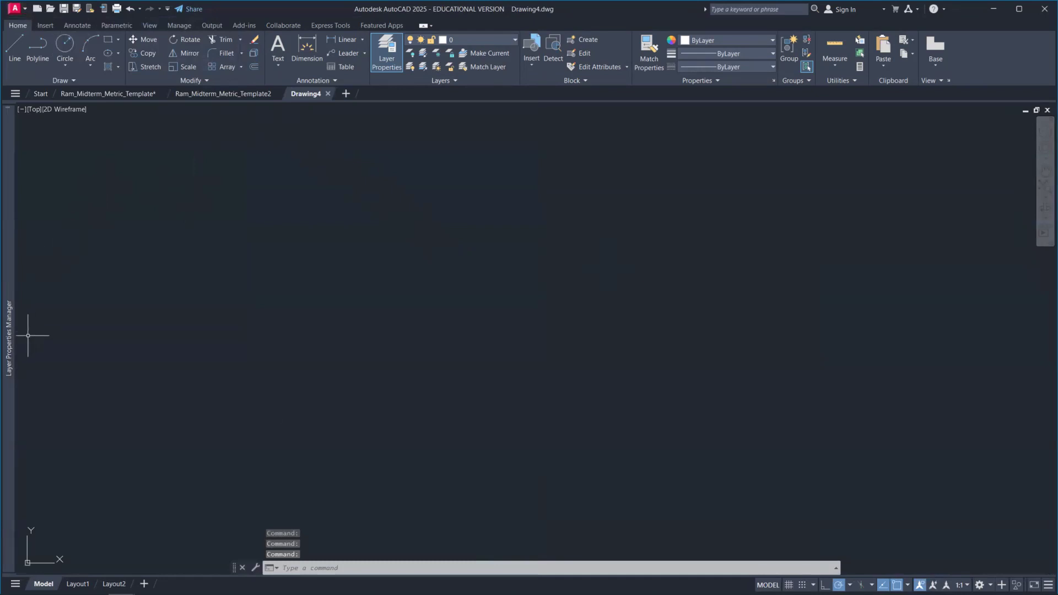
pyautogui.moveTo(7, 495)
pyautogui.click(653, 365)
pyautogui.click(593, 308)
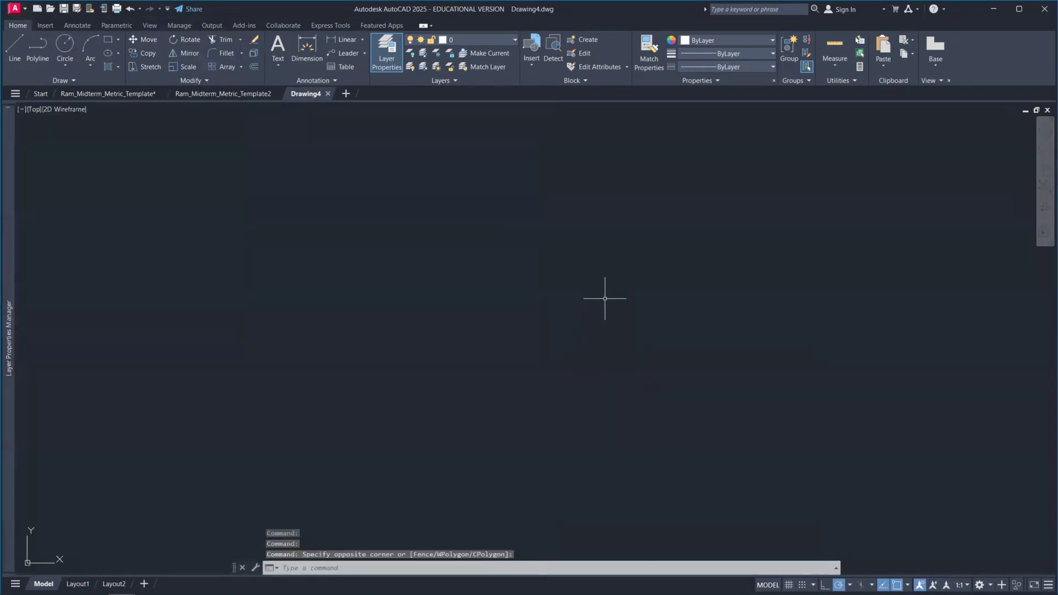
# Use DesignCenter to add the layers from A01CONTR through AOI FURNITEXT in Ram_Midterm_Metric_Template2.dwg to Drawing4
pyautogui.press('Return')
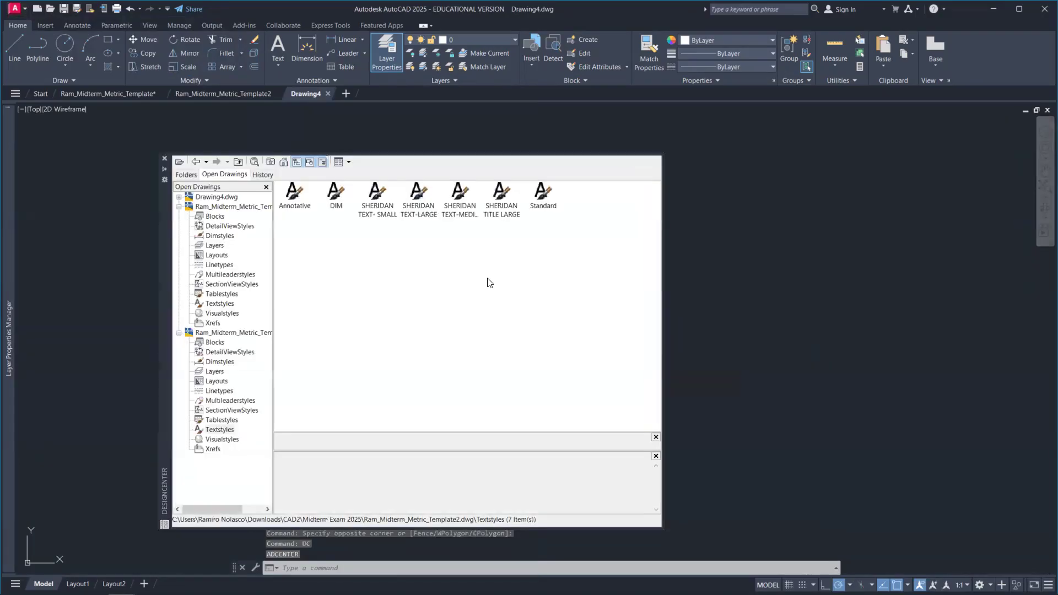
pyautogui.click(217, 247)
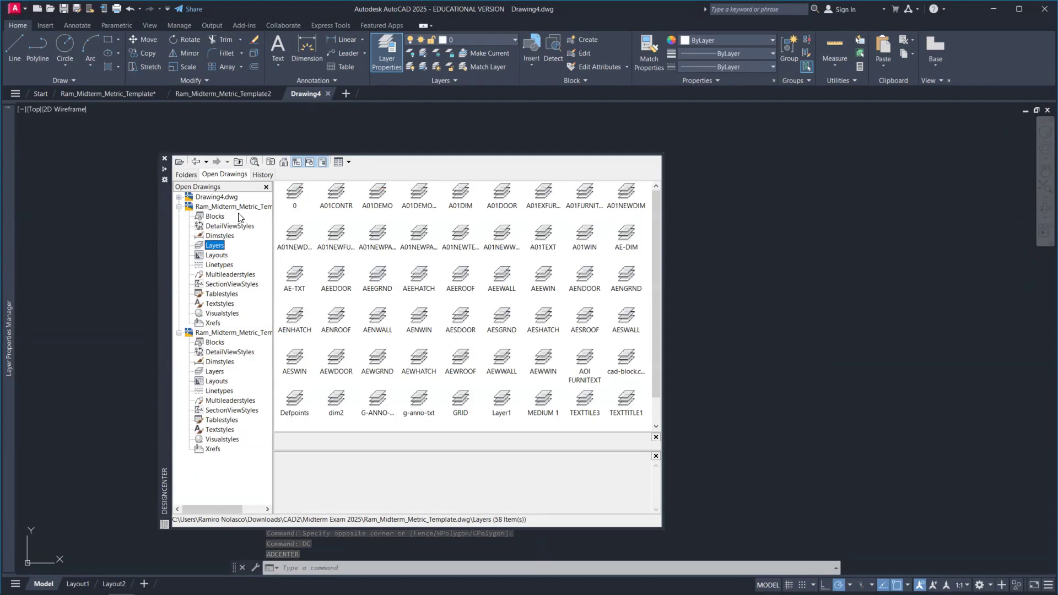
pyautogui.click(224, 333)
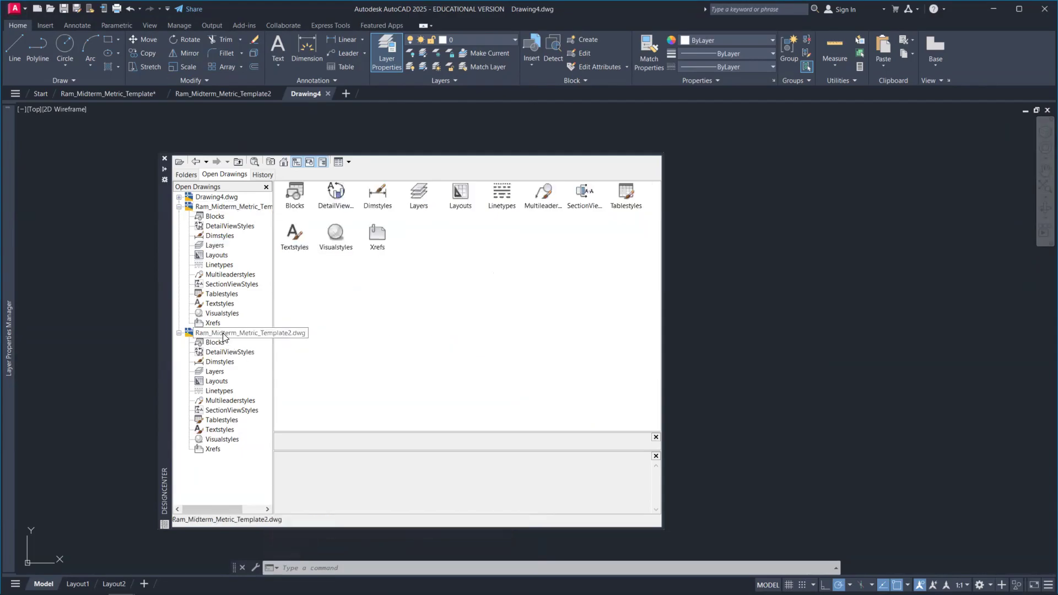
pyautogui.click(215, 371)
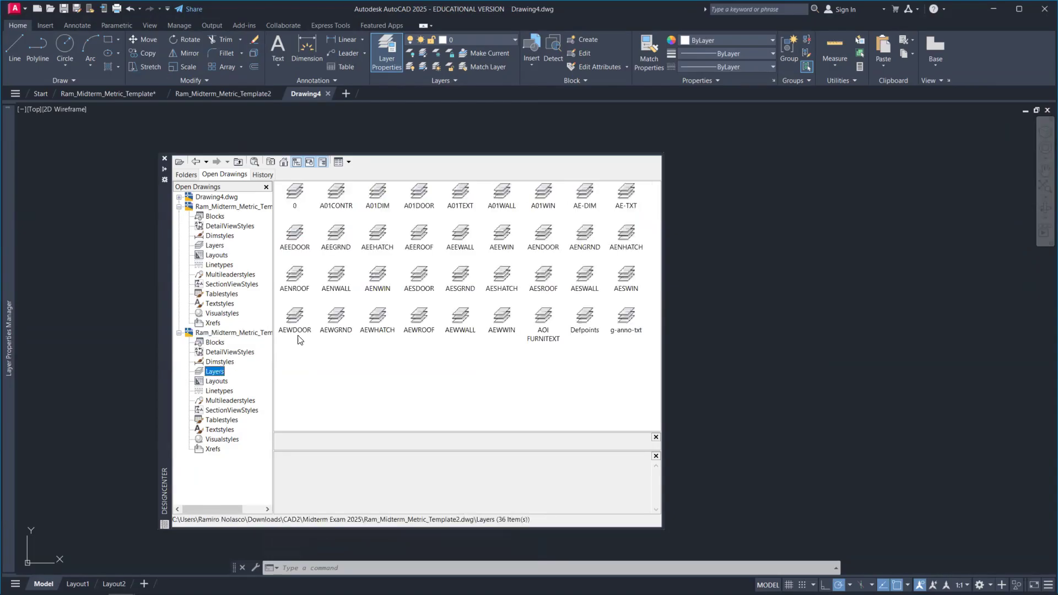
pyautogui.click(335, 194)
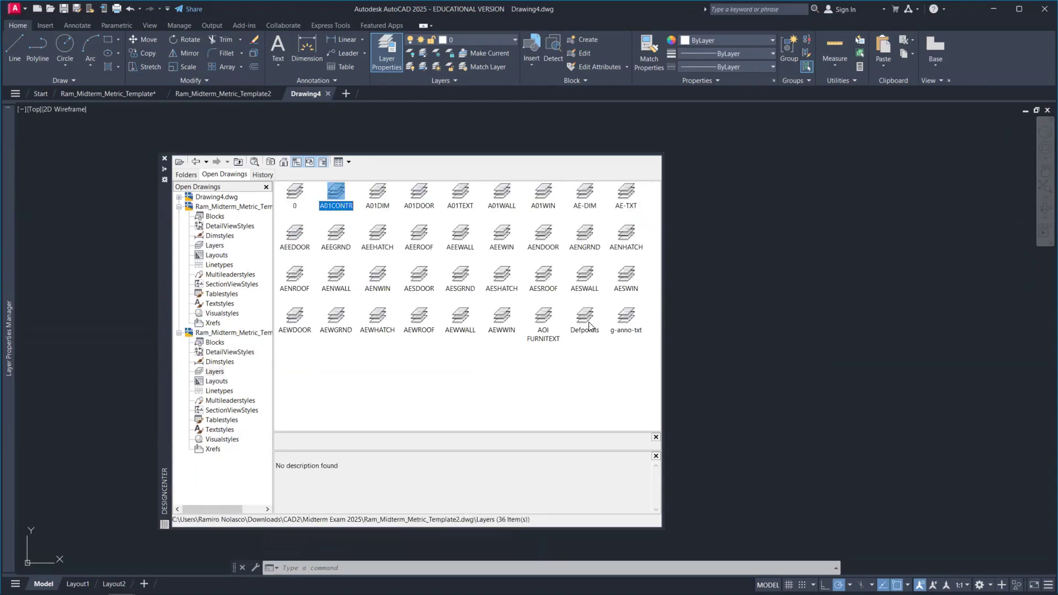
pyautogui.keyDown('shift'); pyautogui.click(543, 326); pyautogui.keyUp('shift')
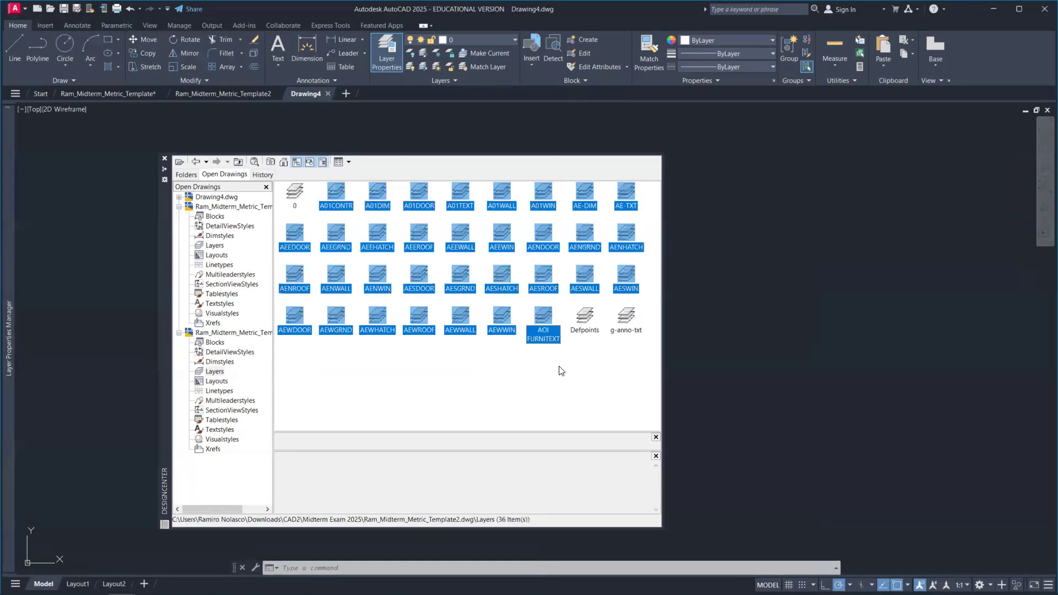
pyautogui.rightClick(547, 334)
pyautogui.click(577, 318)
# Add the Sheridan METRIC dimension style from Ram_Midterm_Metric_Template.dwg to Drawing4
pyautogui.click(221, 236)
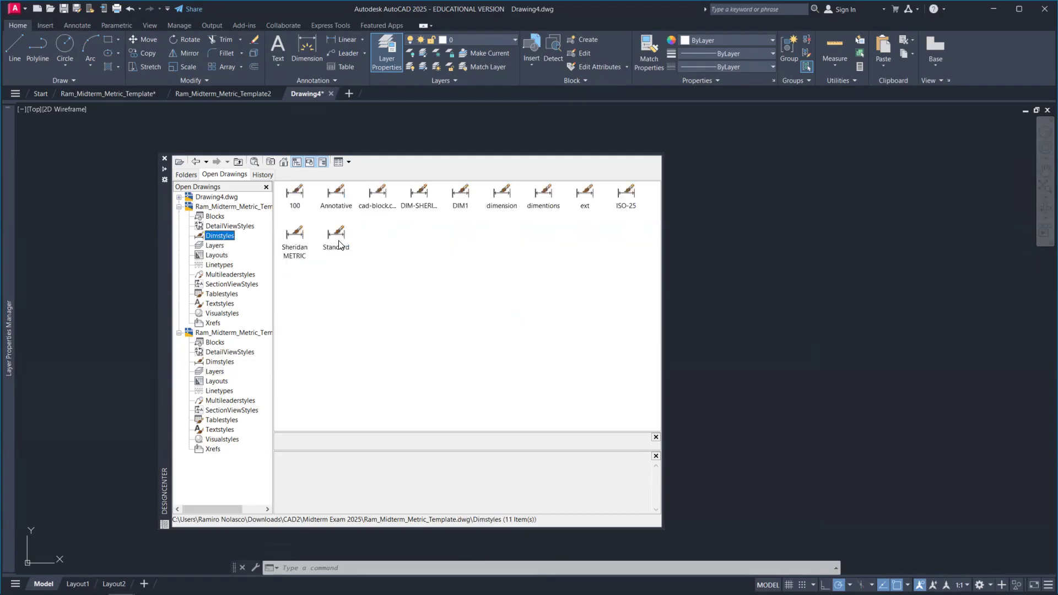
pyautogui.click(301, 248)
pyautogui.rightClick(299, 243)
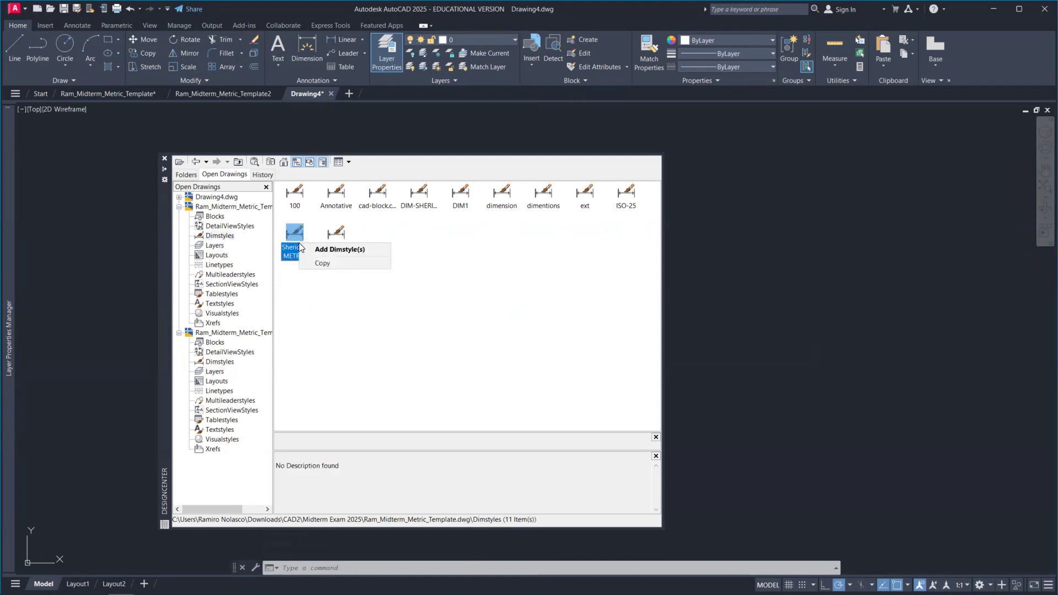
pyautogui.click(340, 249)
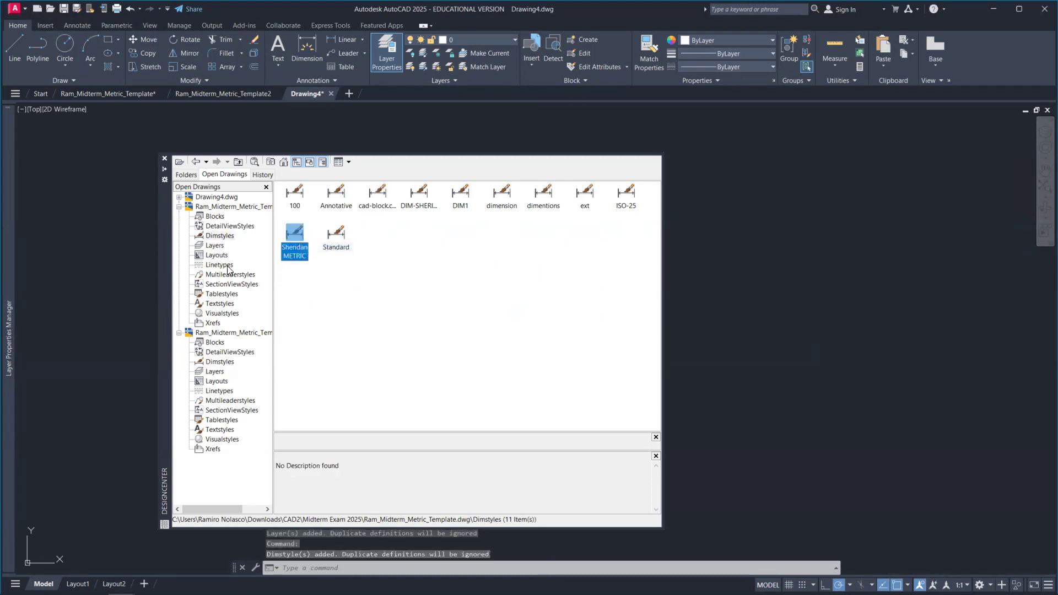
# Show the source template's text styles as details and add SHERIDAN TEXT-LARGE, SHERIDAN TEXT-MEDIUM, SHERIDAN TEXT-SMALL and SHERIDAN TITLE LARGE to Drawing4
pyautogui.click(220, 304)
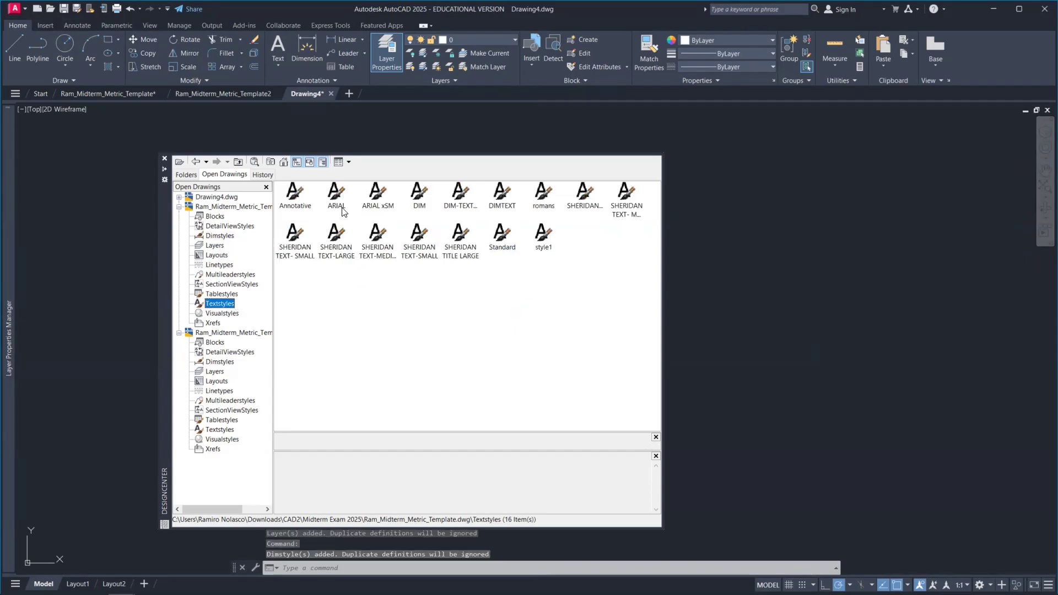
pyautogui.click(302, 242)
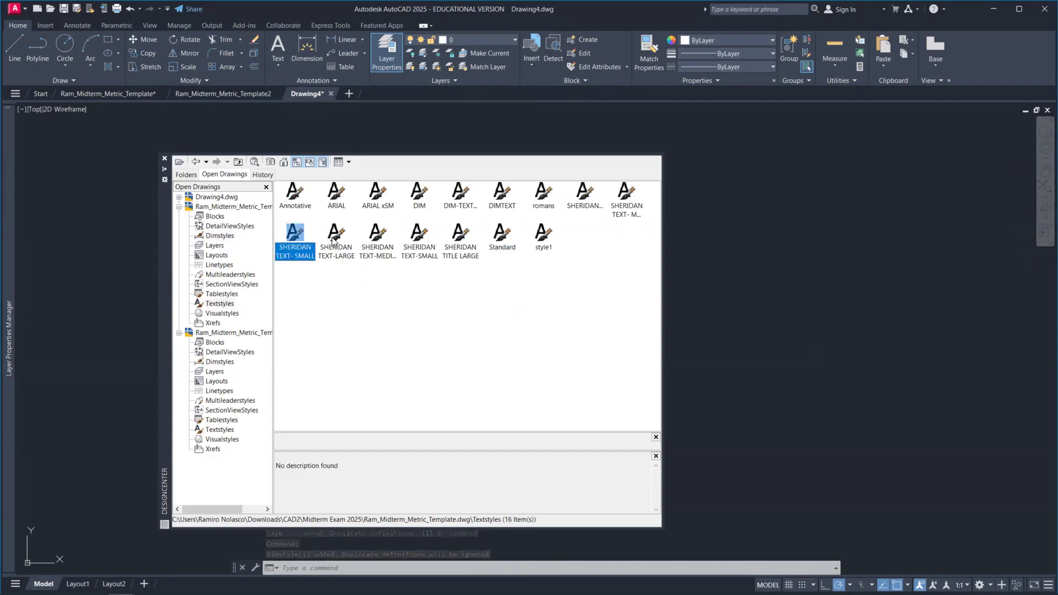
pyautogui.keyDown('shift'); pyautogui.click(465, 237); pyautogui.keyUp('shift')
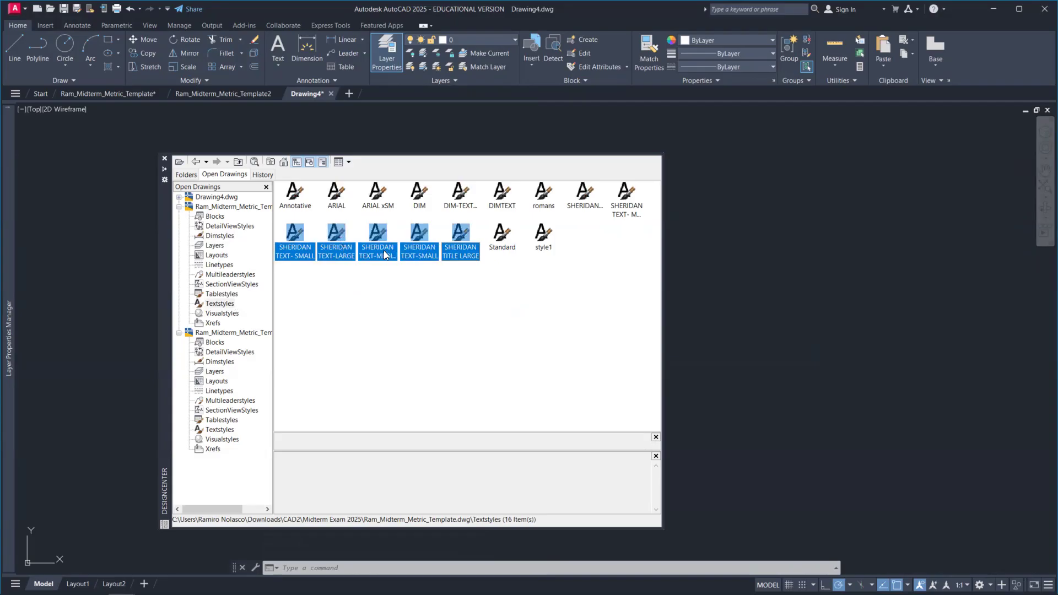
pyautogui.click(349, 162)
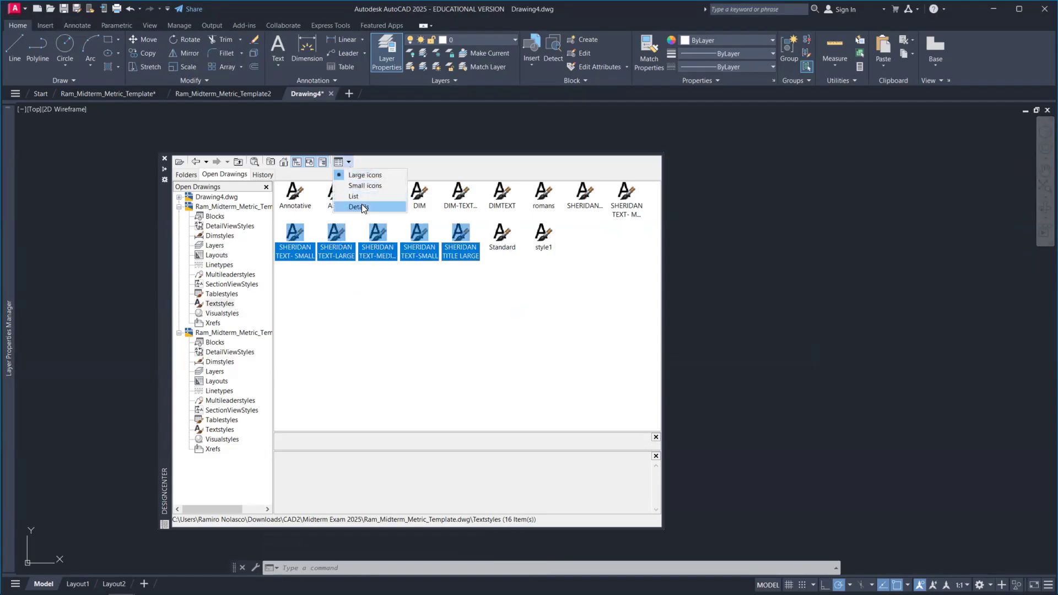
pyautogui.click(362, 205)
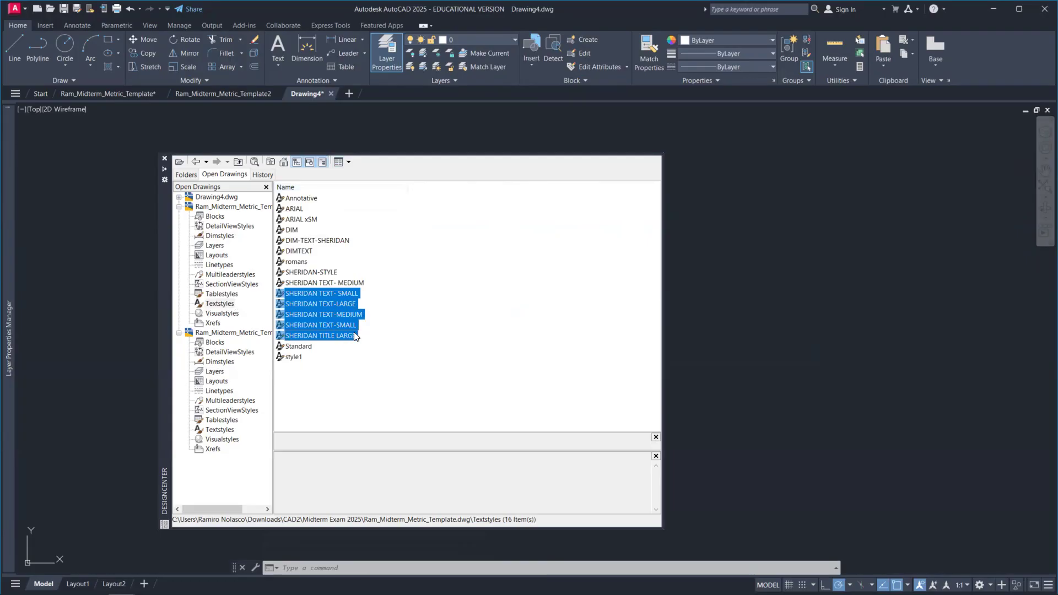
pyautogui.keyDown('ctrl'); pyautogui.click(348, 295); pyautogui.keyUp('ctrl')
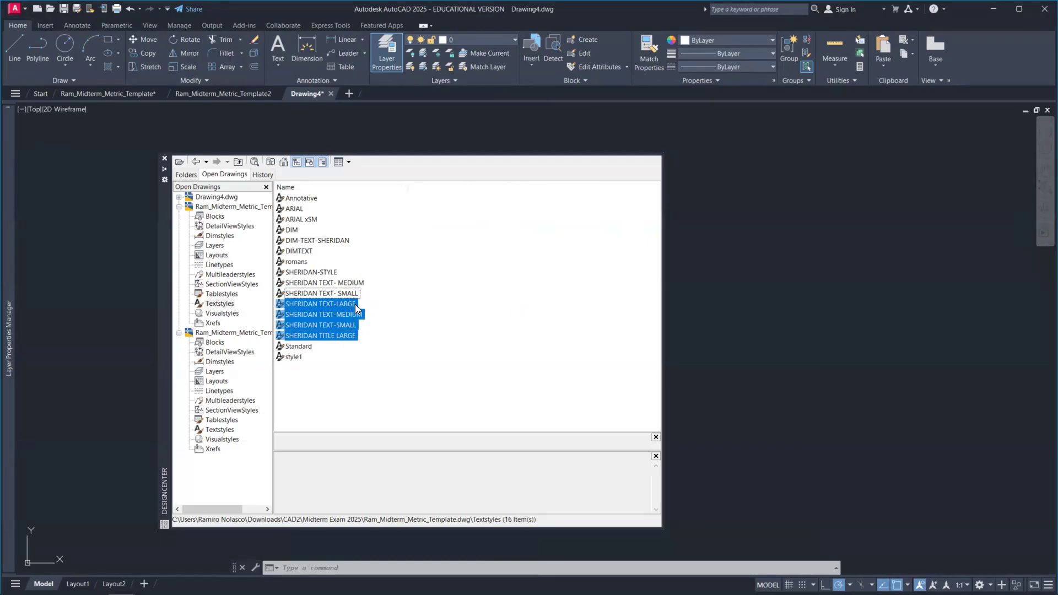
pyautogui.rightClick(350, 307)
pyautogui.click(388, 310)
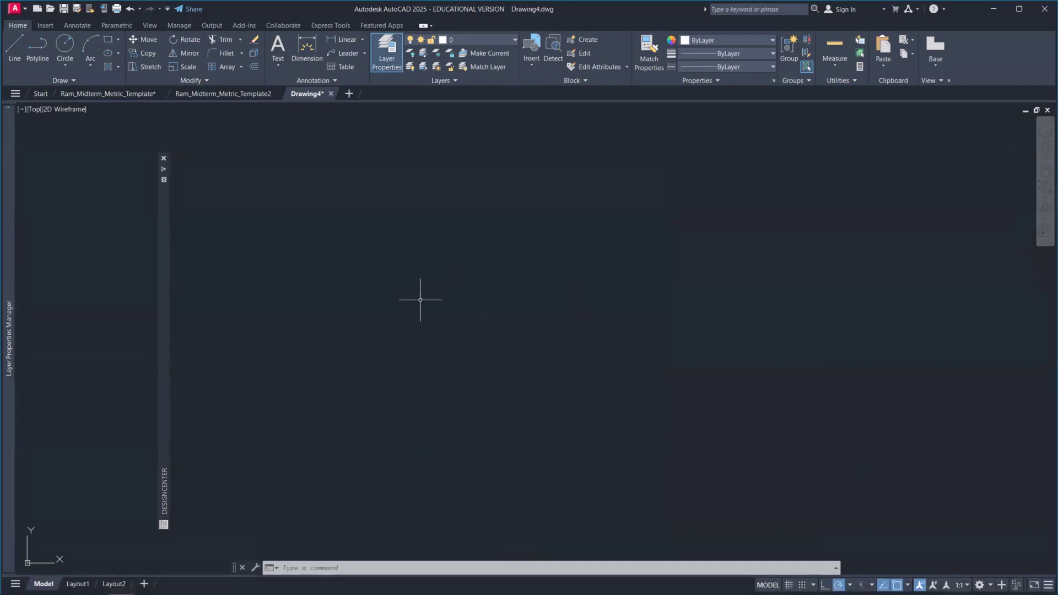
# Modify Layout1's page setup to use the Arch.ctb plot style table and display plot styles
pyautogui.click(77, 584)
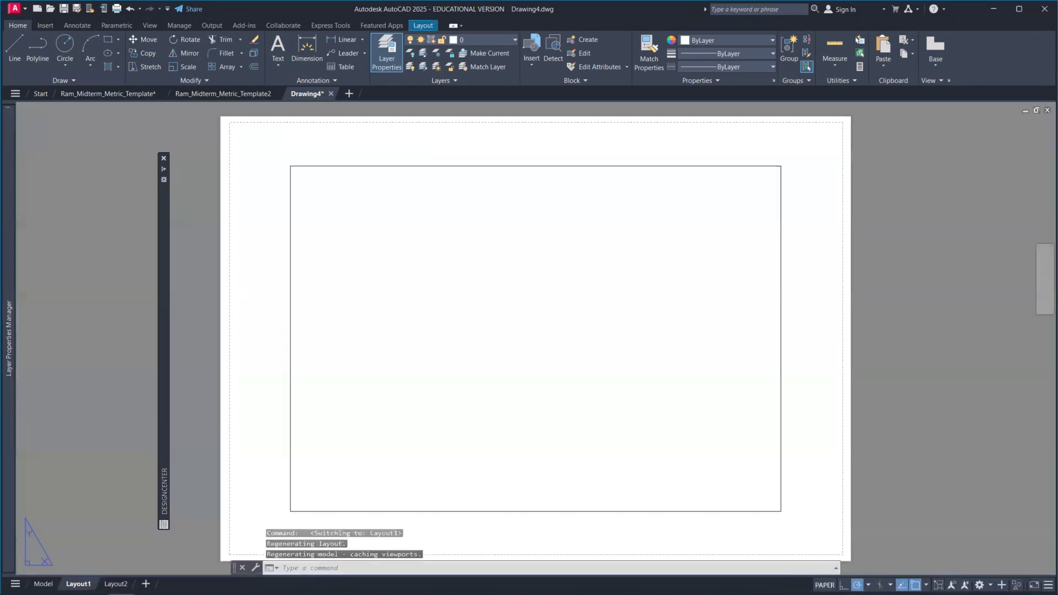
pyautogui.click(115, 584)
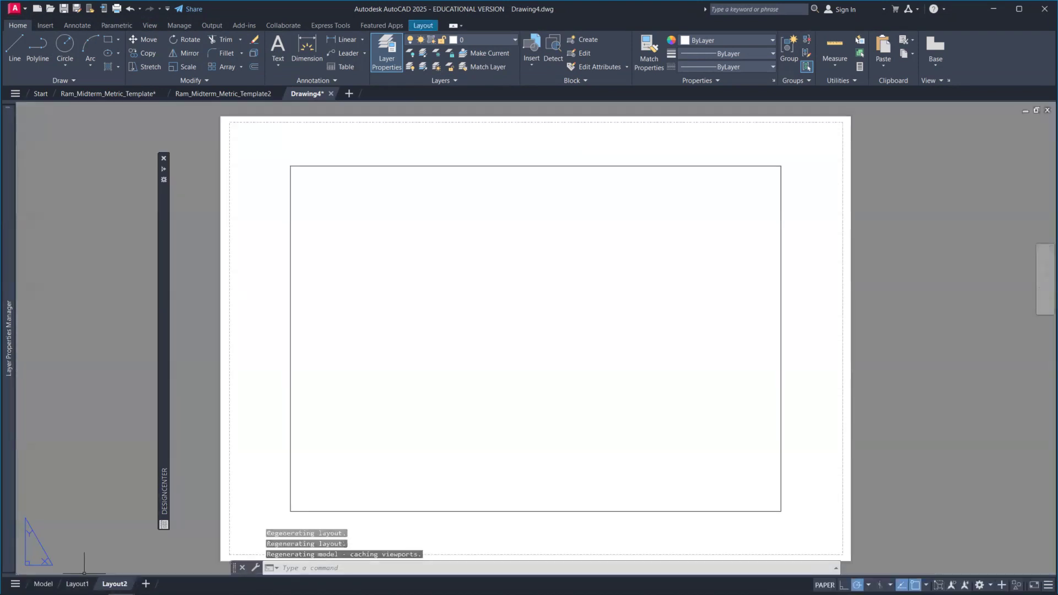
pyautogui.click(80, 584)
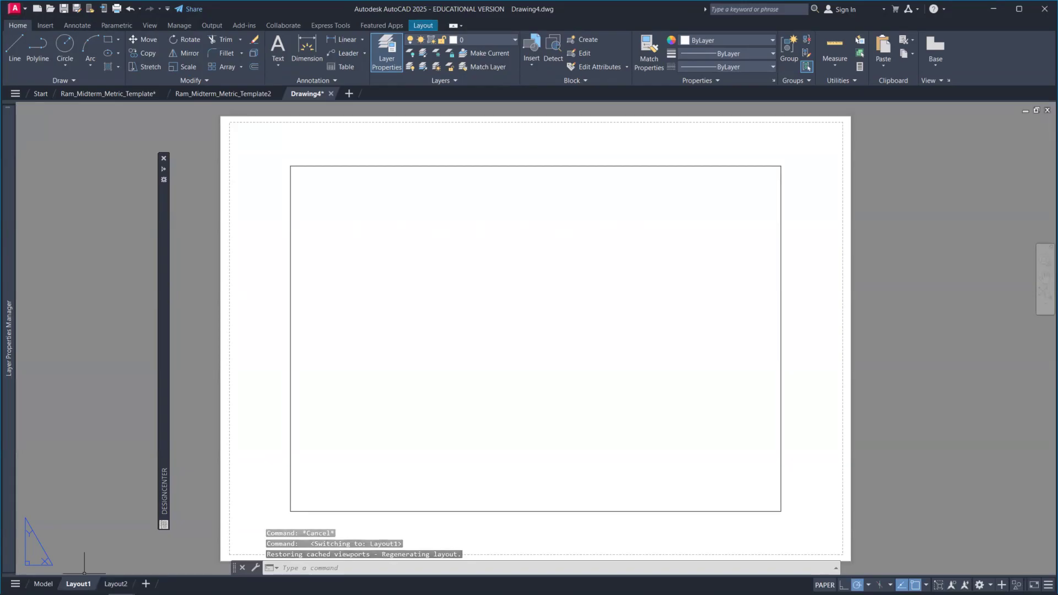
pyautogui.rightClick(83, 583)
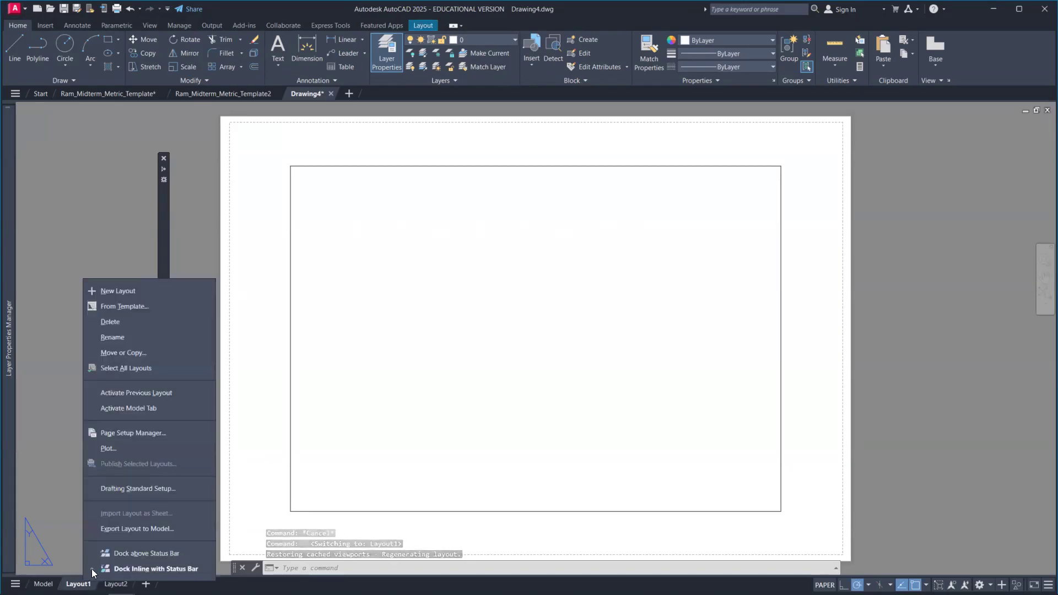
pyautogui.click(130, 435)
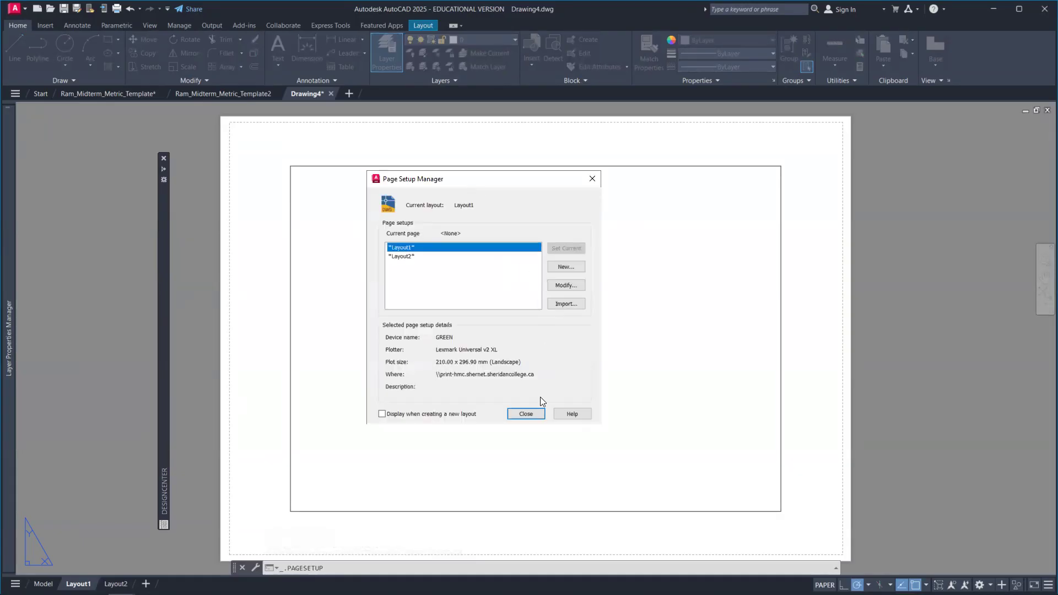
pyautogui.click(564, 285)
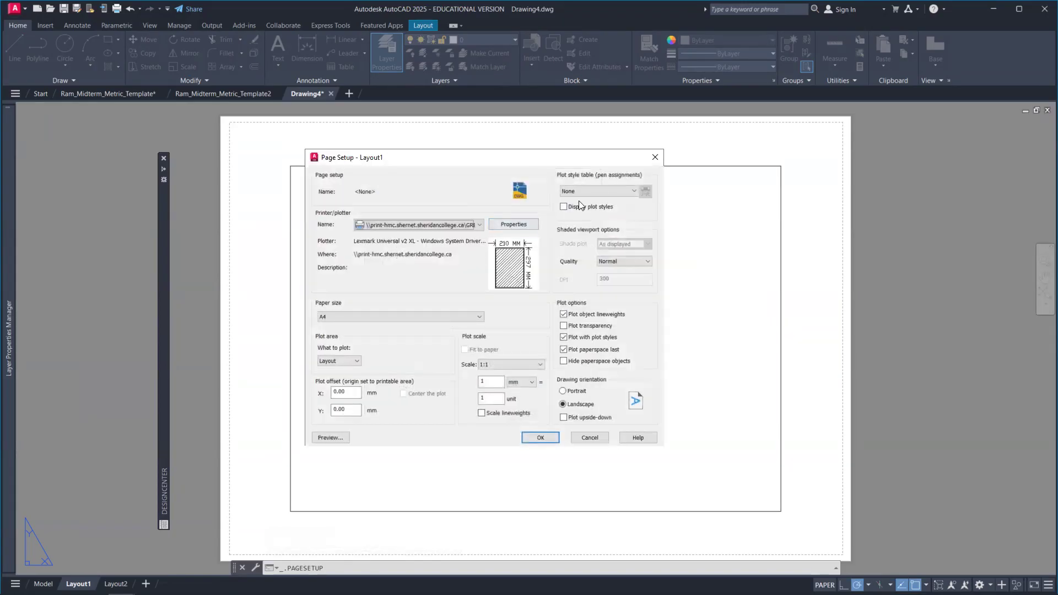
pyautogui.click(596, 191)
pyautogui.click(590, 226)
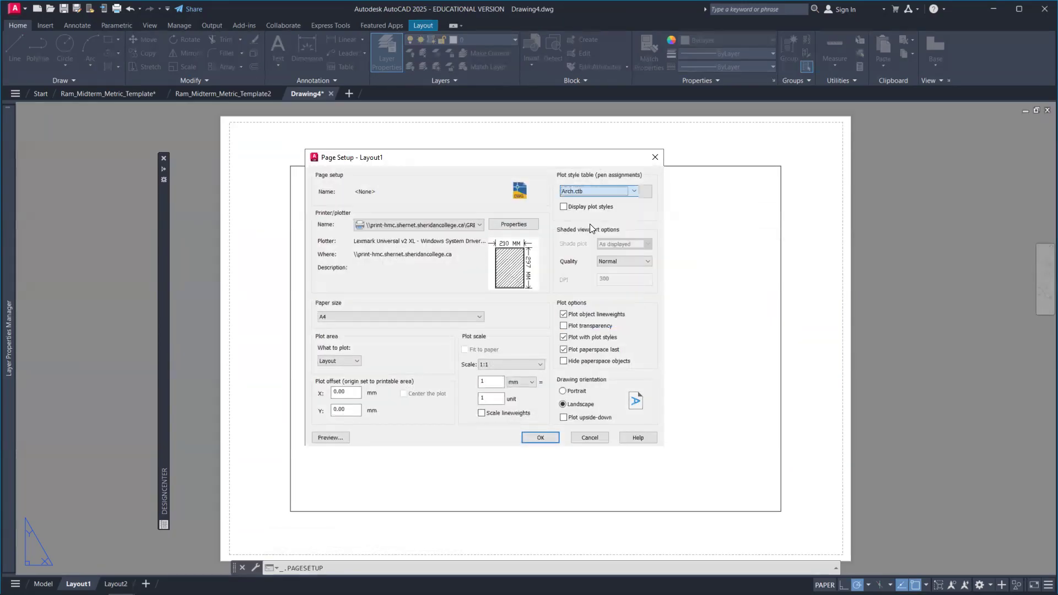
pyautogui.click(564, 208)
# Set Layout1's plotter to AutoCAD PDF (General Documentation).pc3, paper to ANSI B (11.00 x 17.00 Inches) and scale units to mm, and apply the setup
pyautogui.click(476, 225)
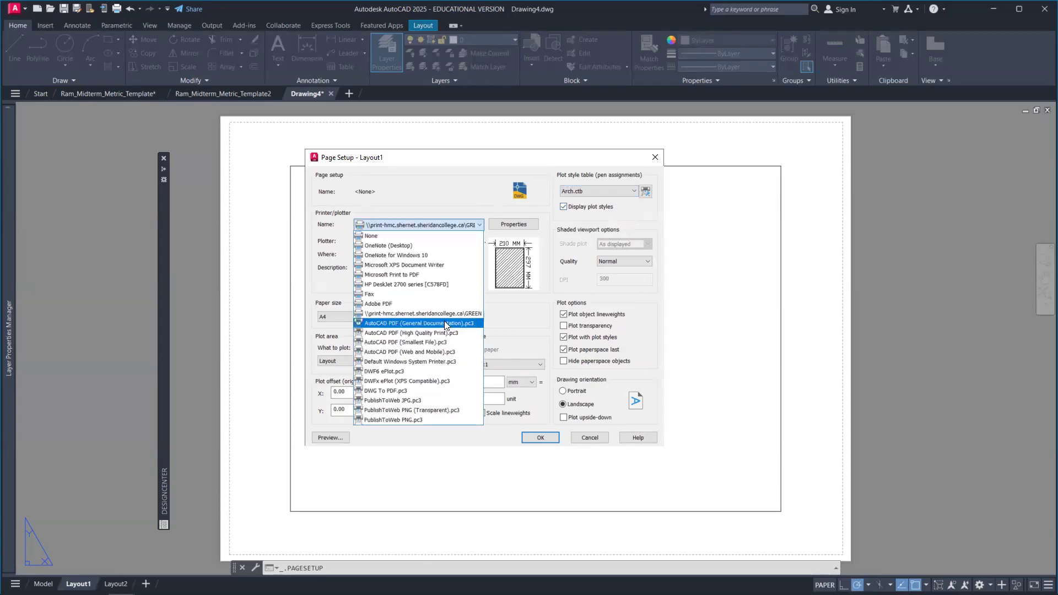
pyautogui.click(445, 324)
pyautogui.click(415, 317)
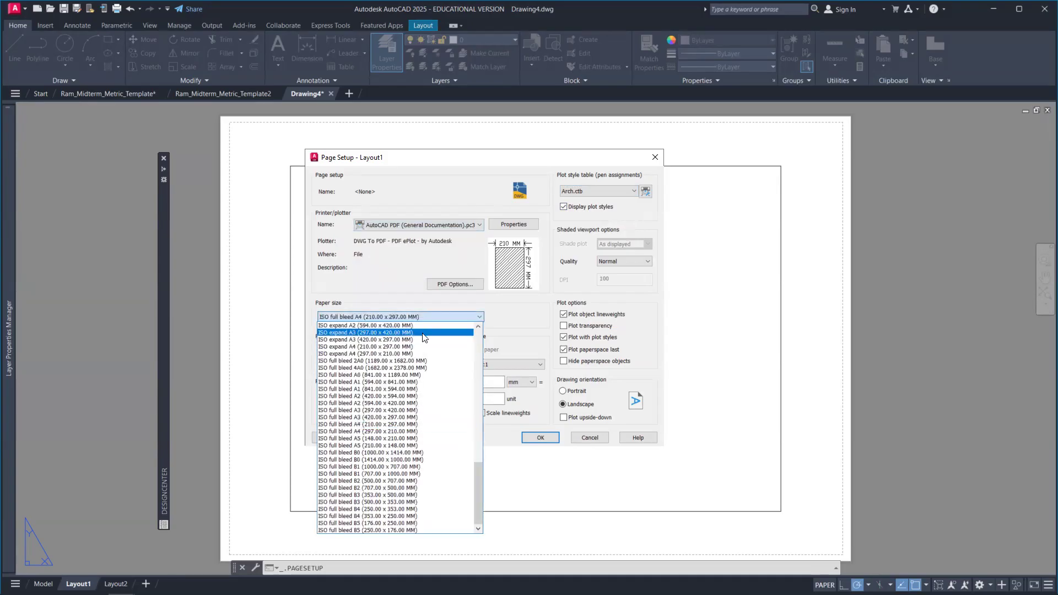
pyautogui.scroll(10, 439, 353)
pyautogui.click(440, 349)
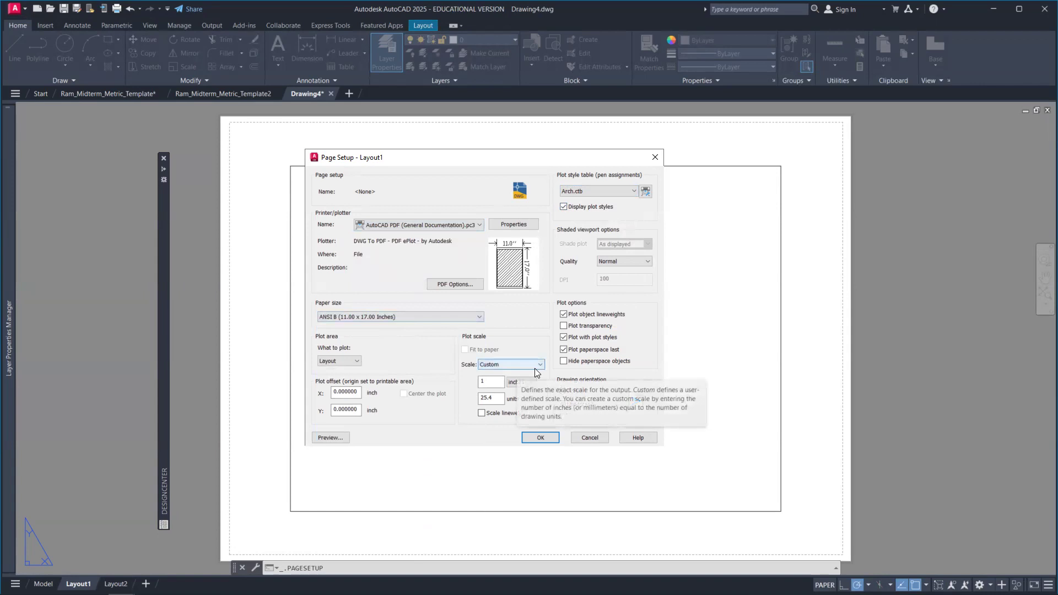
pyautogui.click(530, 383)
pyautogui.click(515, 396)
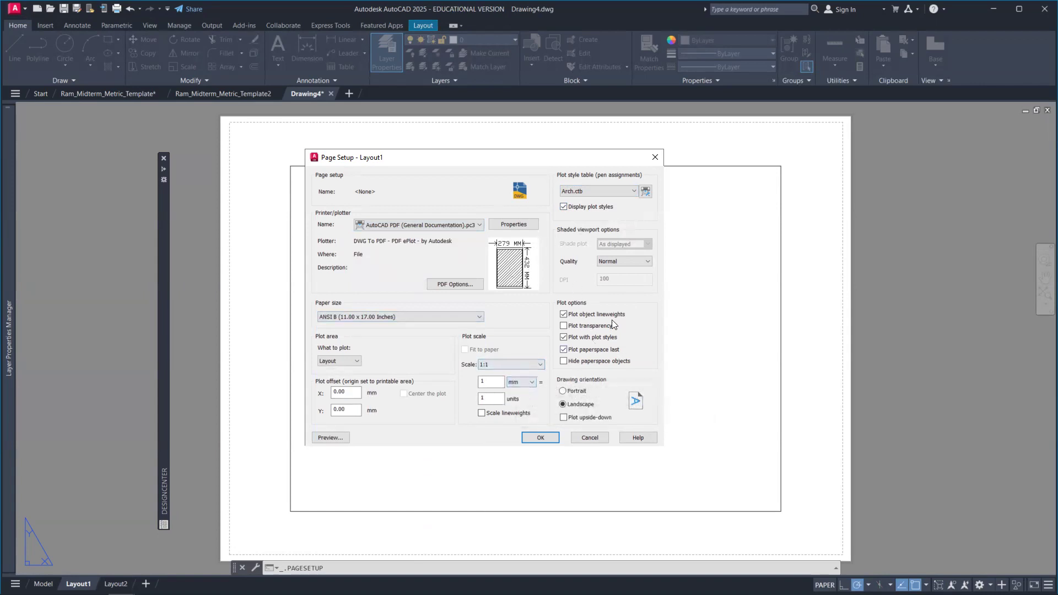
pyautogui.click(542, 438)
pyautogui.click(533, 413)
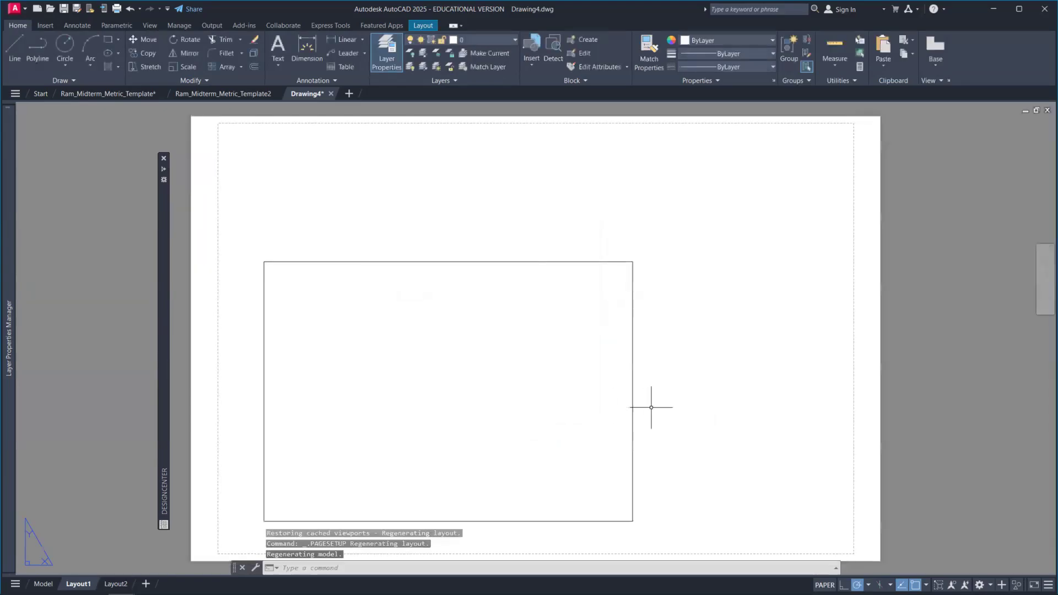
# Delete the default viewport from Layout1
pyautogui.click(661, 221)
pyautogui.click(448, 363)
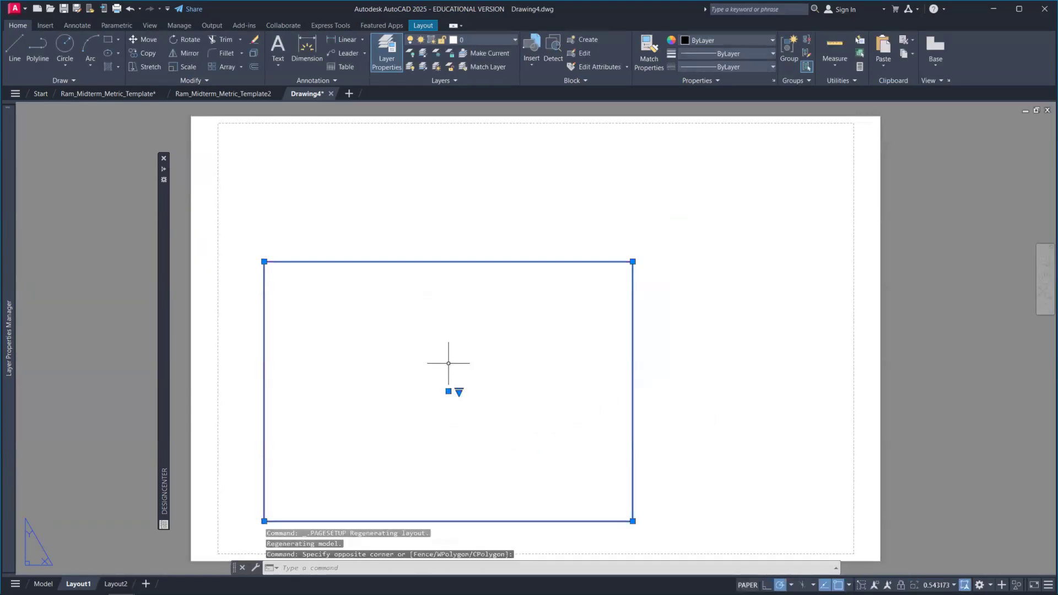
pyautogui.press('Delete')
# Copy the border, title block and SITE PLAN drawing title from the FP layout of Ram_Midterm_Metric_Template
pyautogui.click(208, 93)
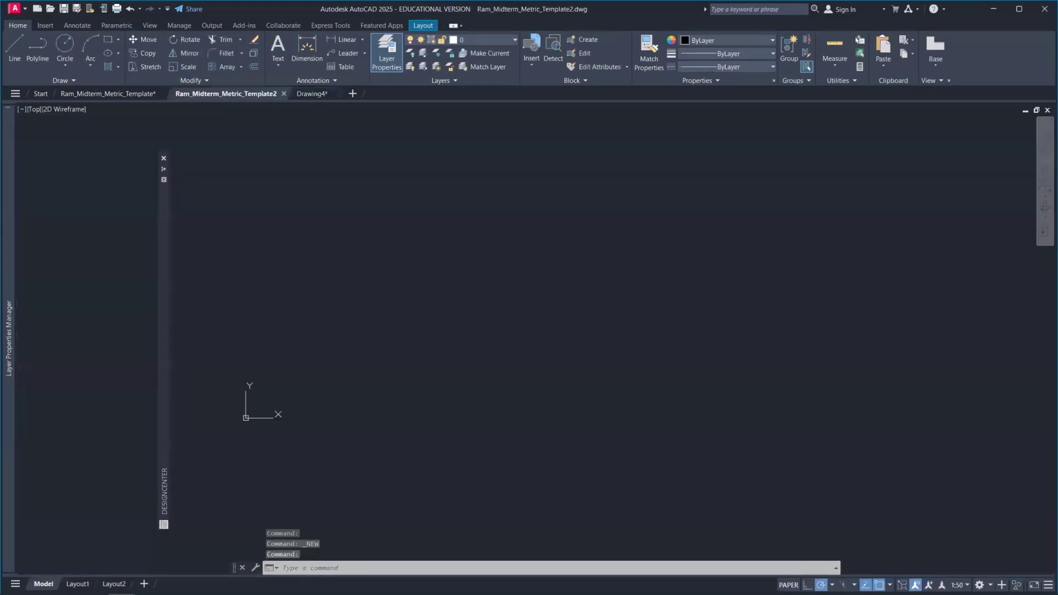
pyautogui.click(77, 584)
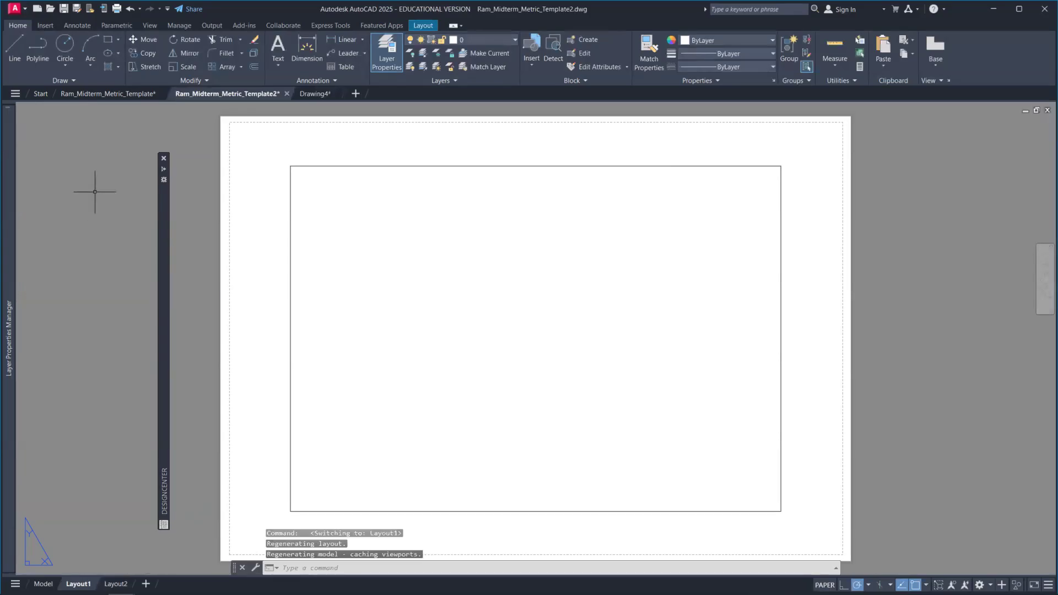
pyautogui.click(106, 94)
pyautogui.click(224, 184)
pyautogui.click(662, 506)
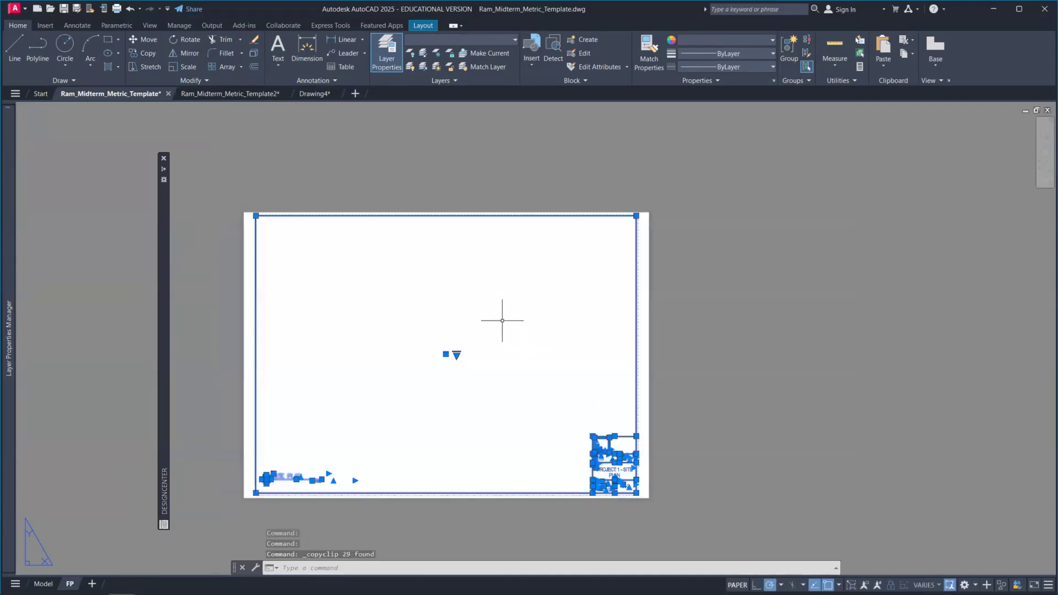
# Paste the copied border, title block and drawing title into Drawing4's Layout1, with the border's lower-left corner just inside the printable area
pyautogui.click(311, 94)
pyautogui.hotkey('ctrl', 'v')
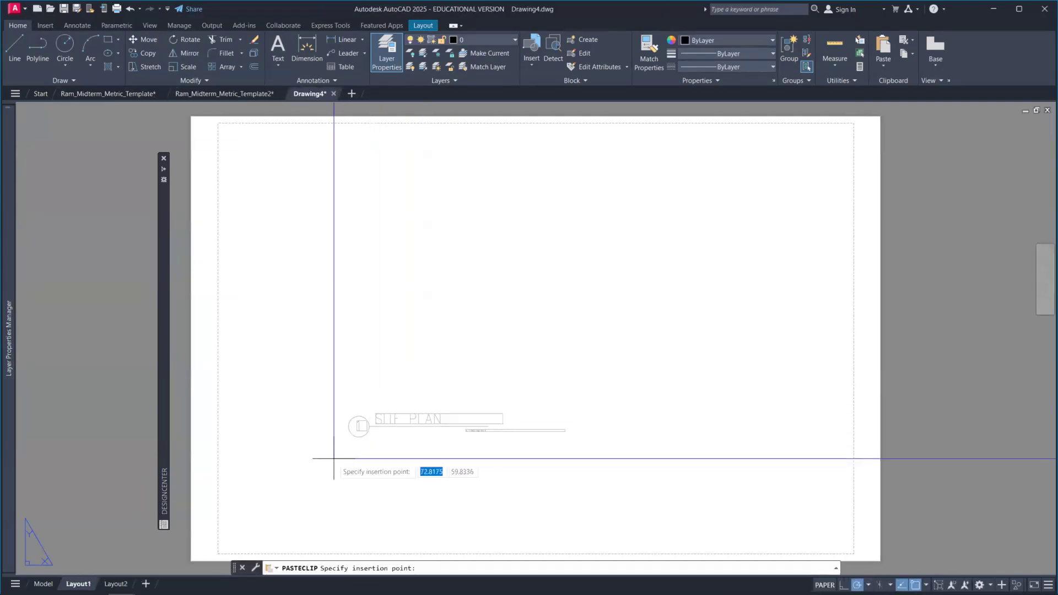
pyautogui.scroll(-4, 331, 460)
pyautogui.scroll(2, 285, 494)
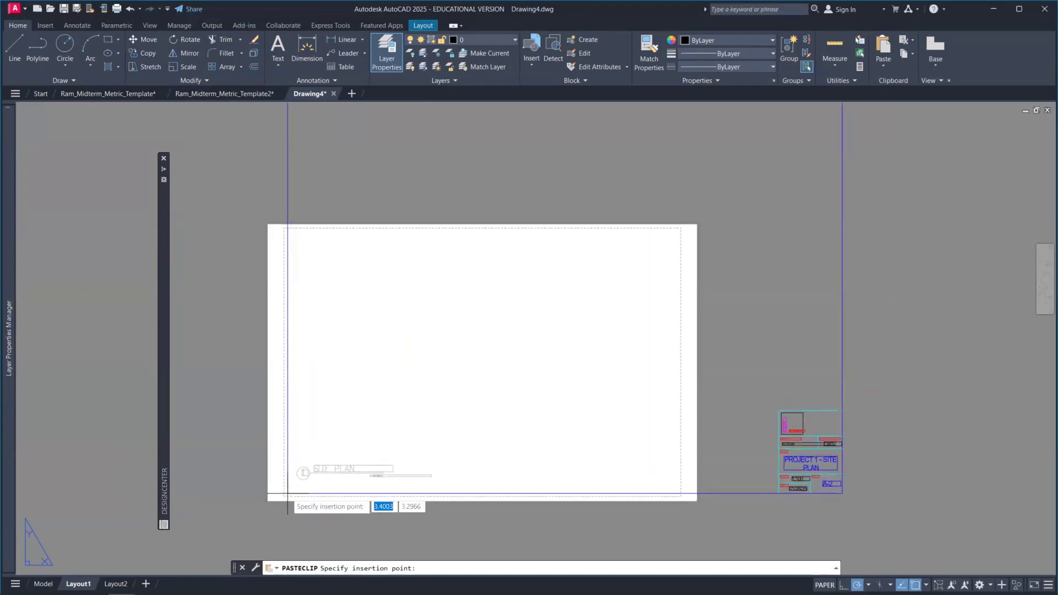
pyautogui.click(287, 494)
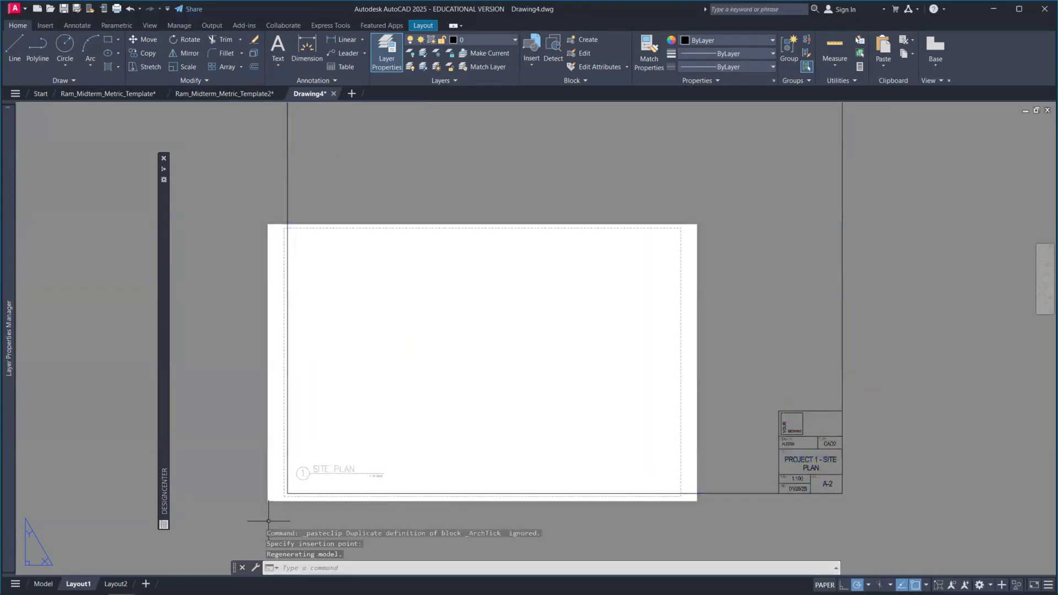
pyautogui.scroll(-2, 220, 546)
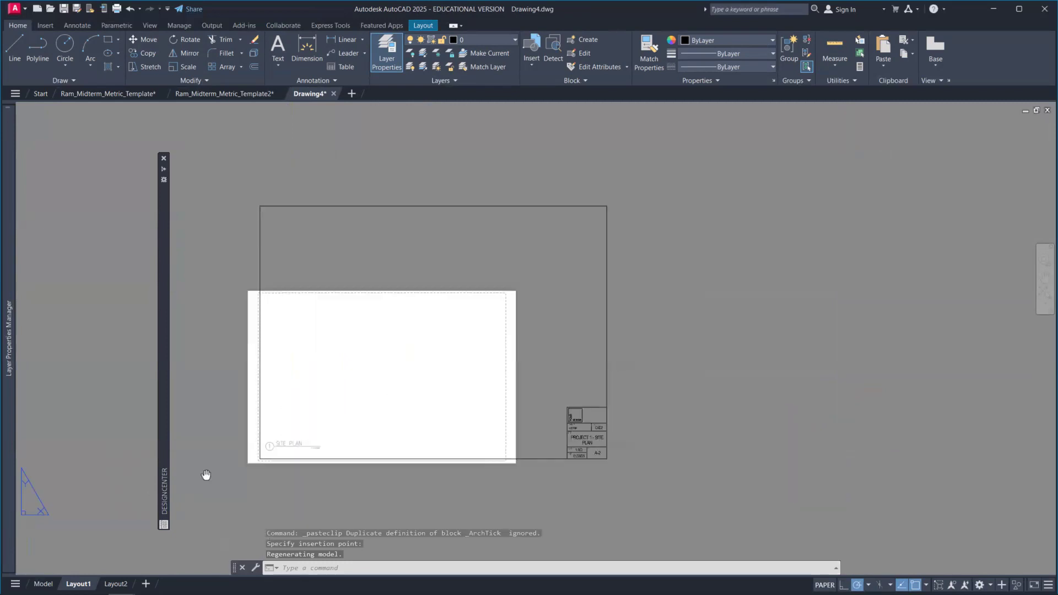
# Review the plotter, paper size and scale settings in Layout1's page setup
pyautogui.rightClick(82, 583)
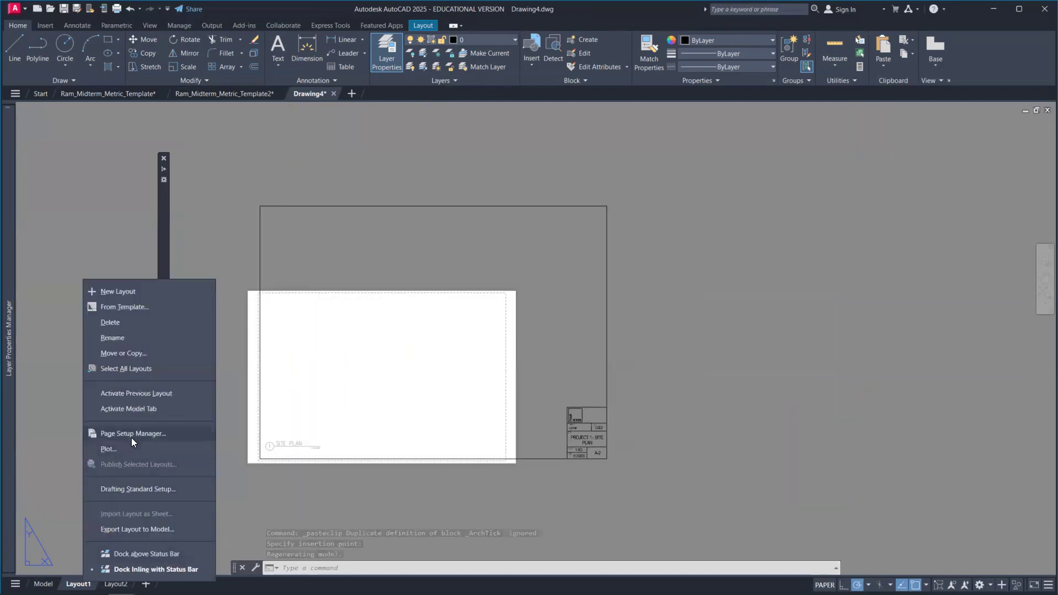
pyautogui.click(149, 433)
pyautogui.click(574, 283)
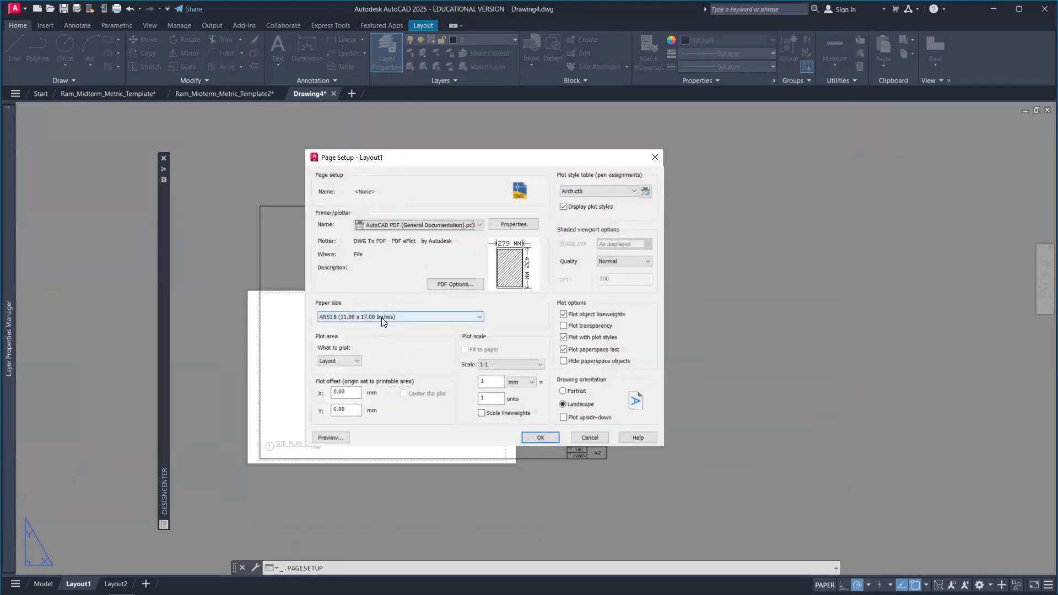
pyautogui.click(539, 436)
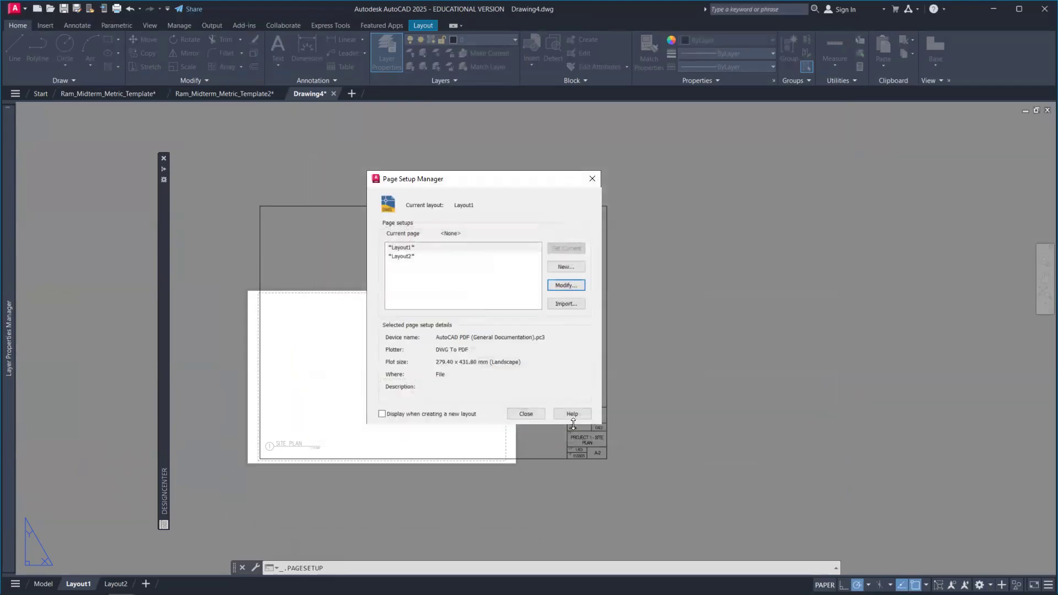
pyautogui.click(531, 413)
# Stretch the border's right side together with the title block about 166 mm to the left, just inside the sheet's printable area
pyautogui.write('st')
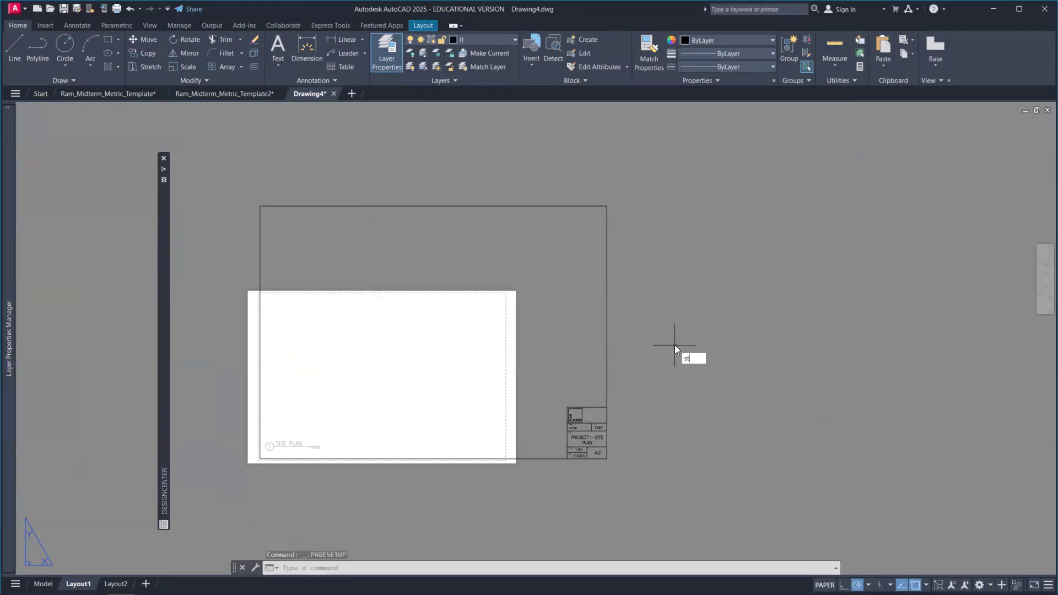
pyautogui.press('Return')
pyautogui.click(654, 158)
pyautogui.click(507, 543)
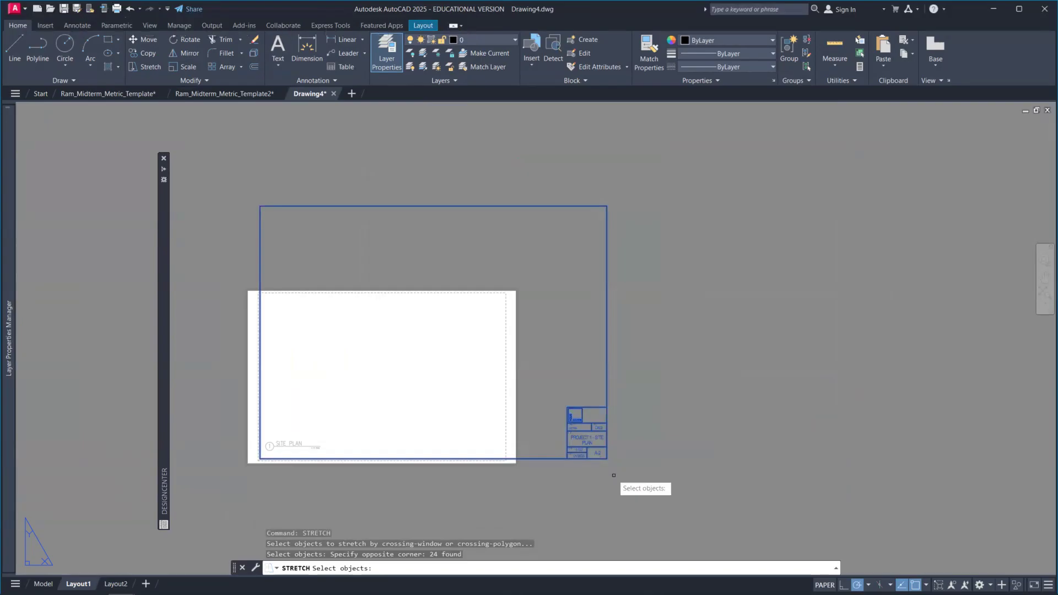
pyautogui.press('Return')
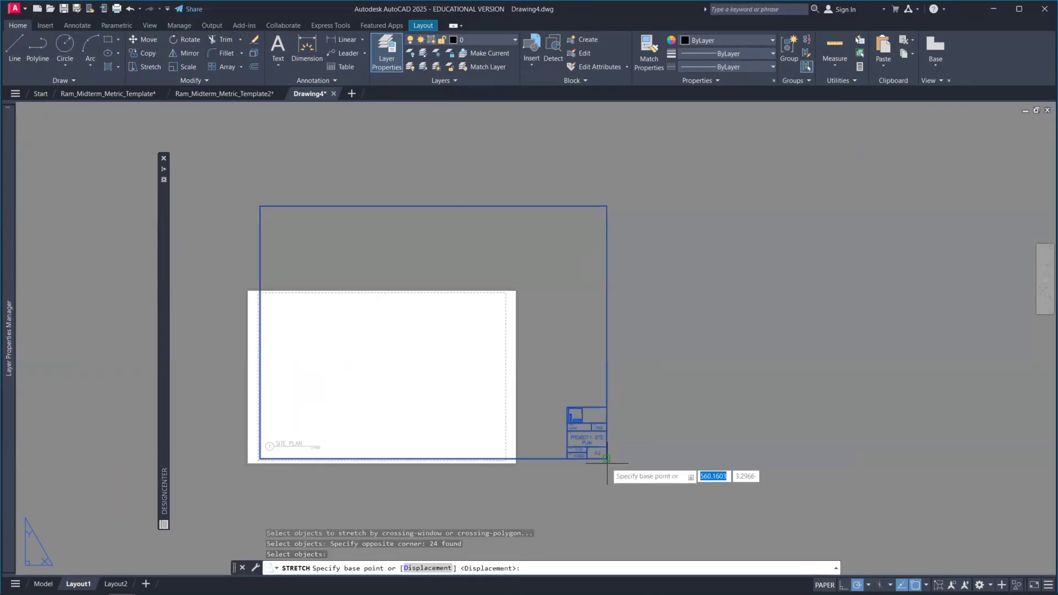
pyautogui.click(607, 459)
pyautogui.scroll(4, 519, 457)
pyautogui.scroll(2, 518, 457)
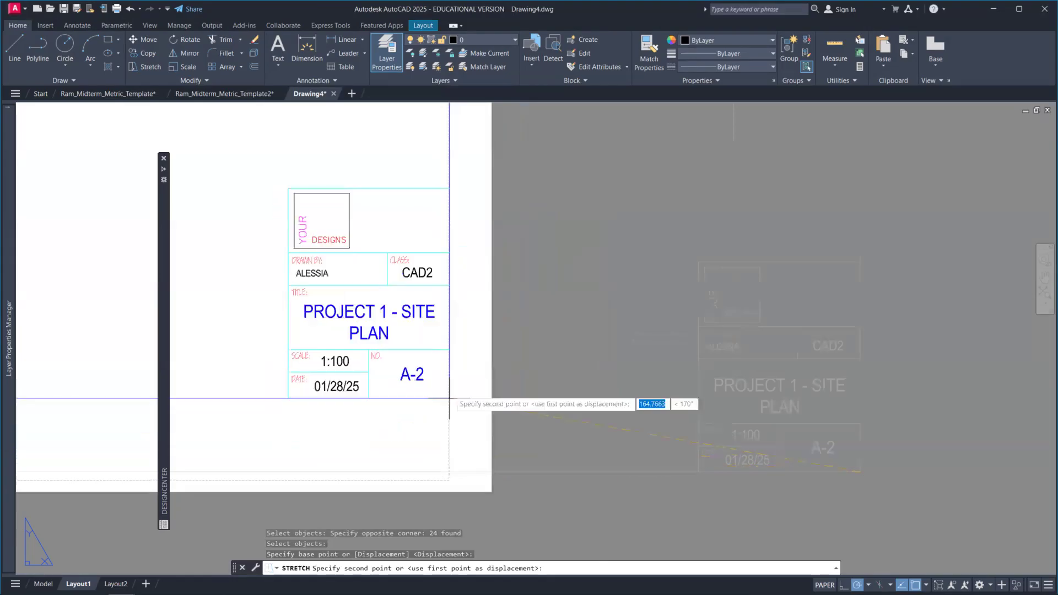
pyautogui.scroll(-6, 546, 463)
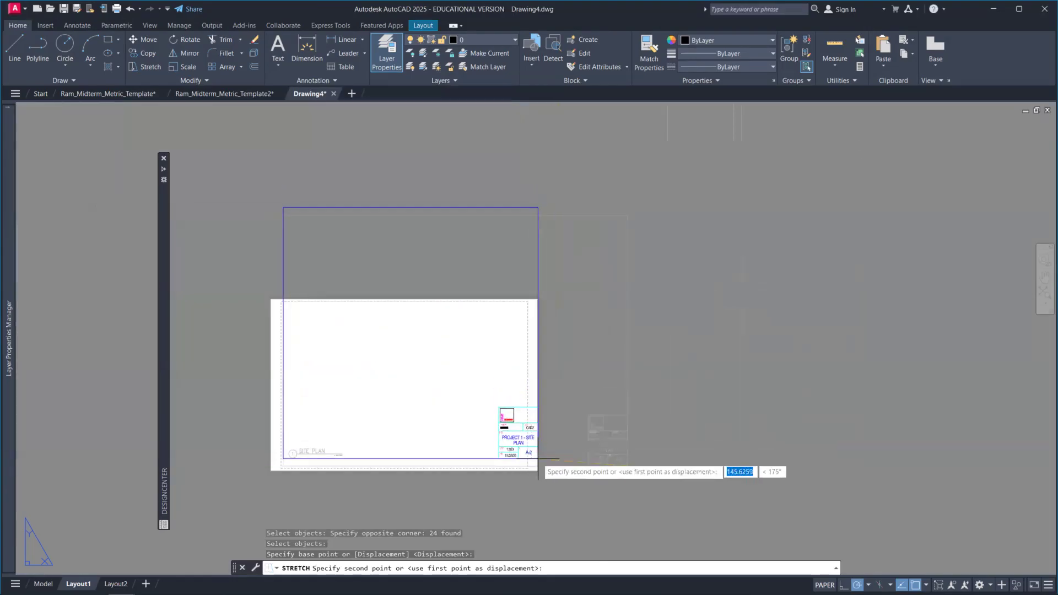
pyautogui.scroll(2, 522, 460)
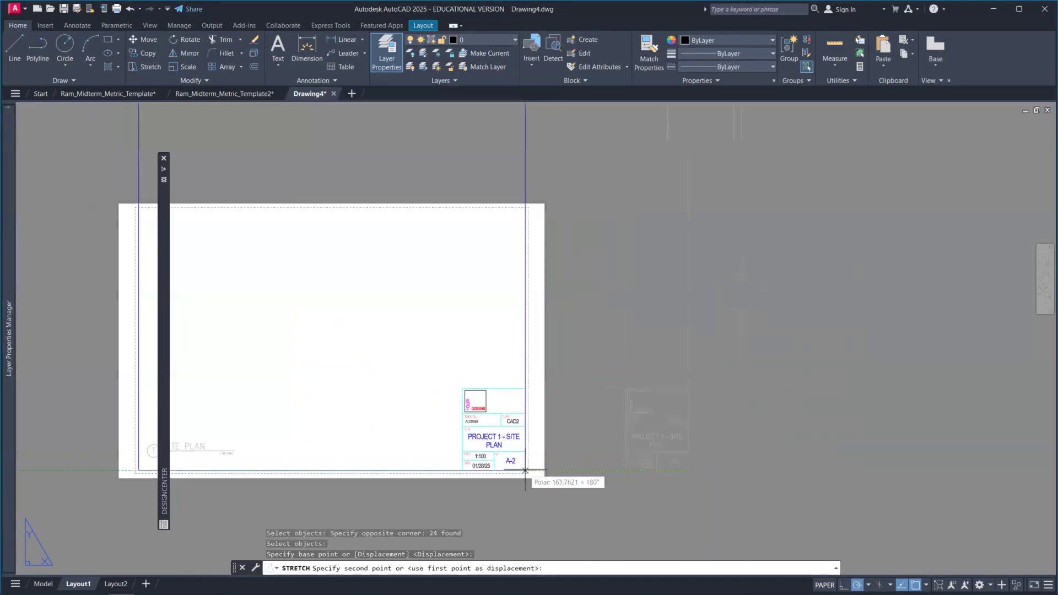
pyautogui.click(524, 471)
pyautogui.scroll(-3, 579, 456)
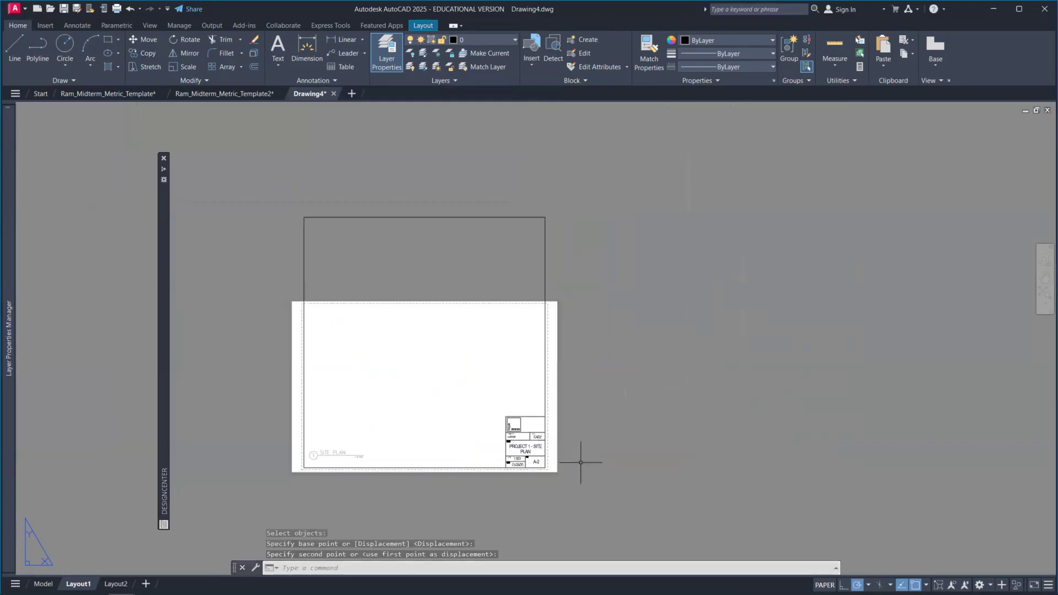
# Stretch the border's top edge straight down until it sits just inside the sheet's printable area
pyautogui.write('str')
pyautogui.press('Return')
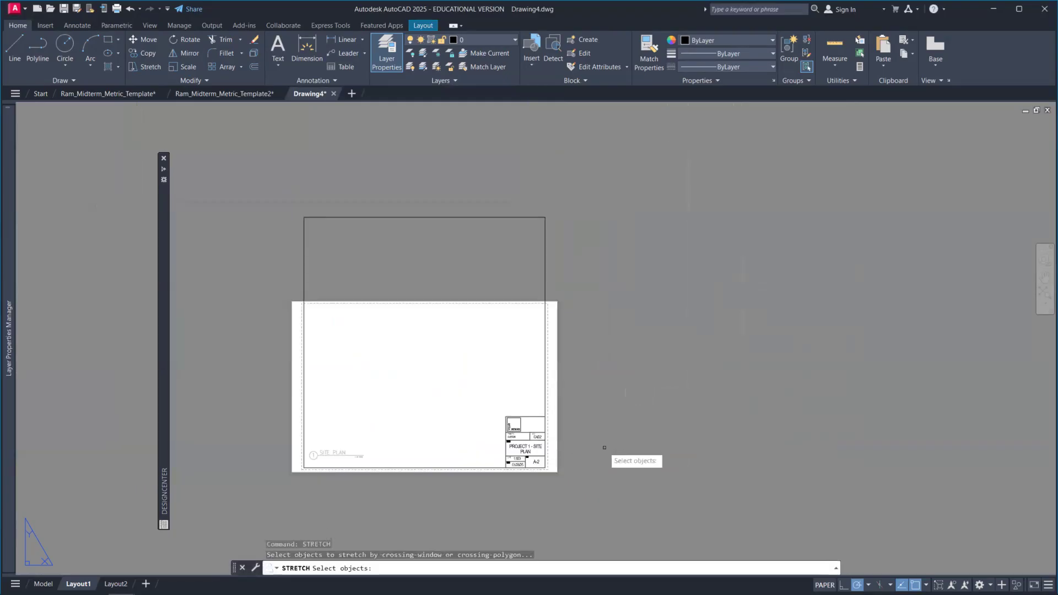
pyautogui.click(573, 180)
pyautogui.click(357, 243)
pyautogui.write('v')
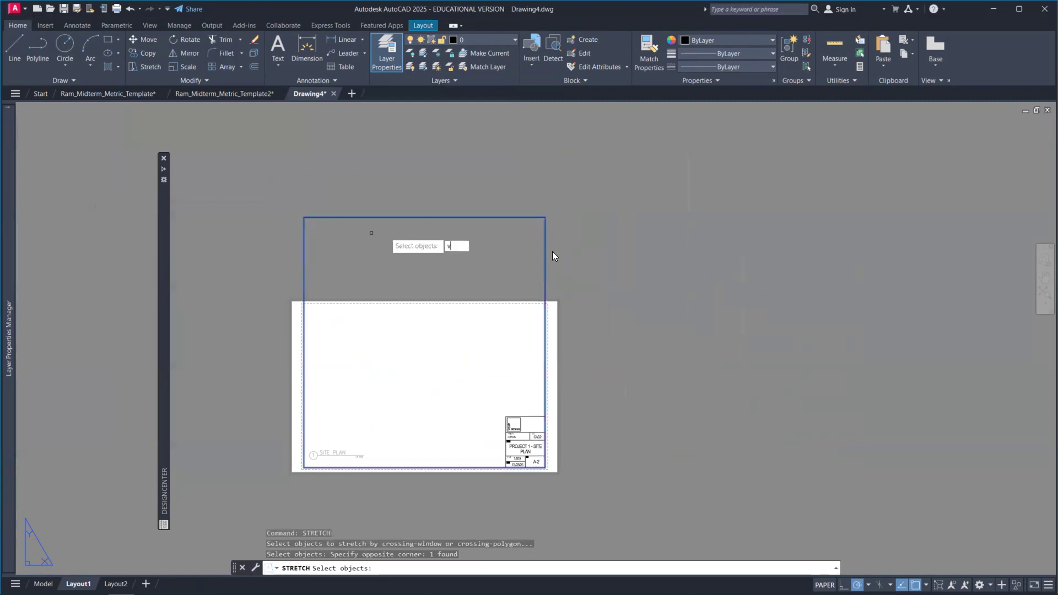
pyautogui.press('Return')
pyautogui.press('Return')
pyautogui.click(592, 231)
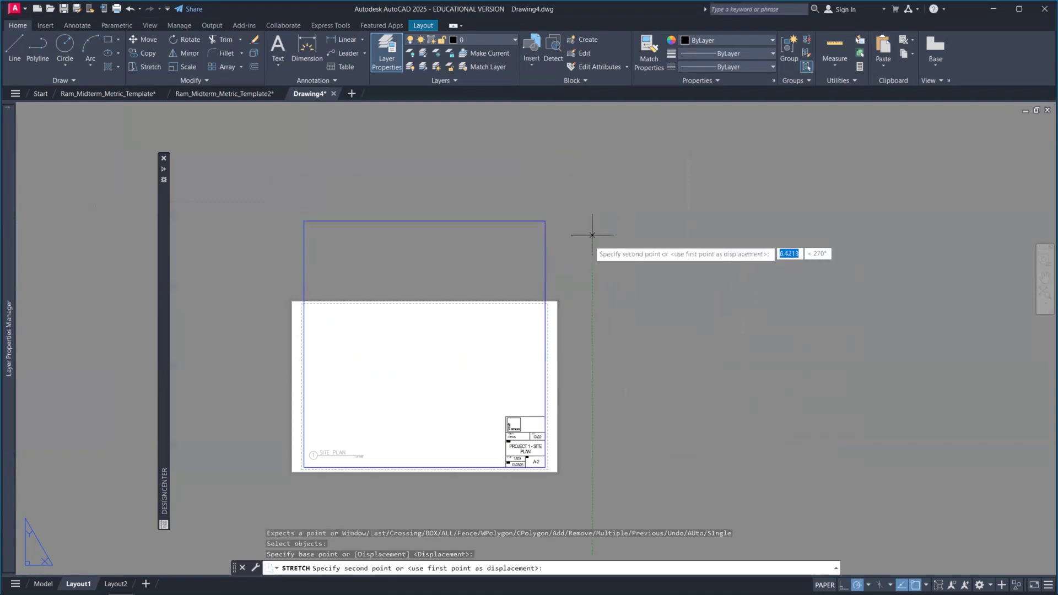
pyautogui.click(591, 308)
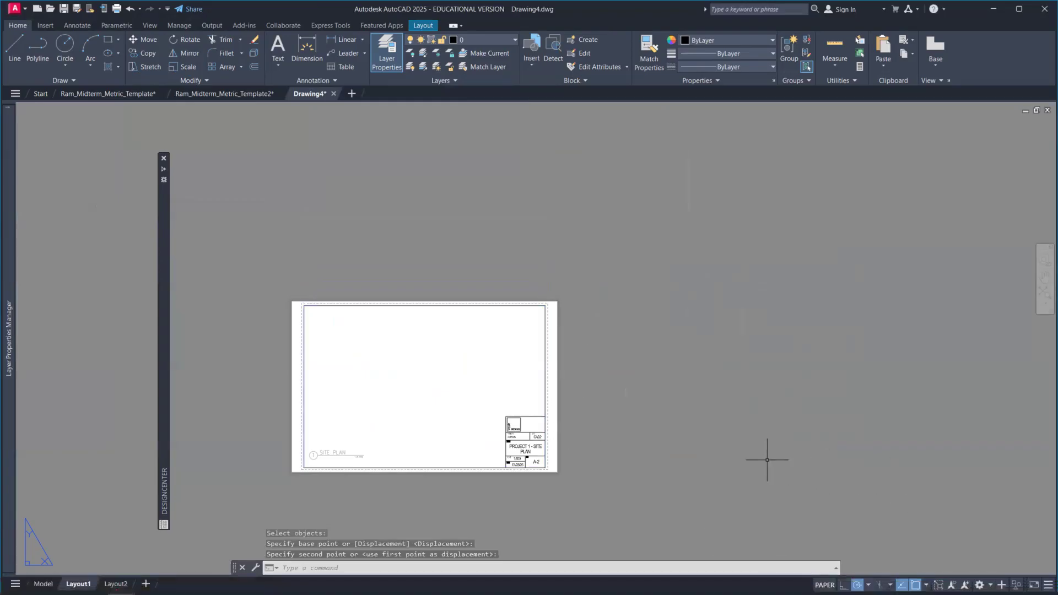
pyautogui.press('Escape')
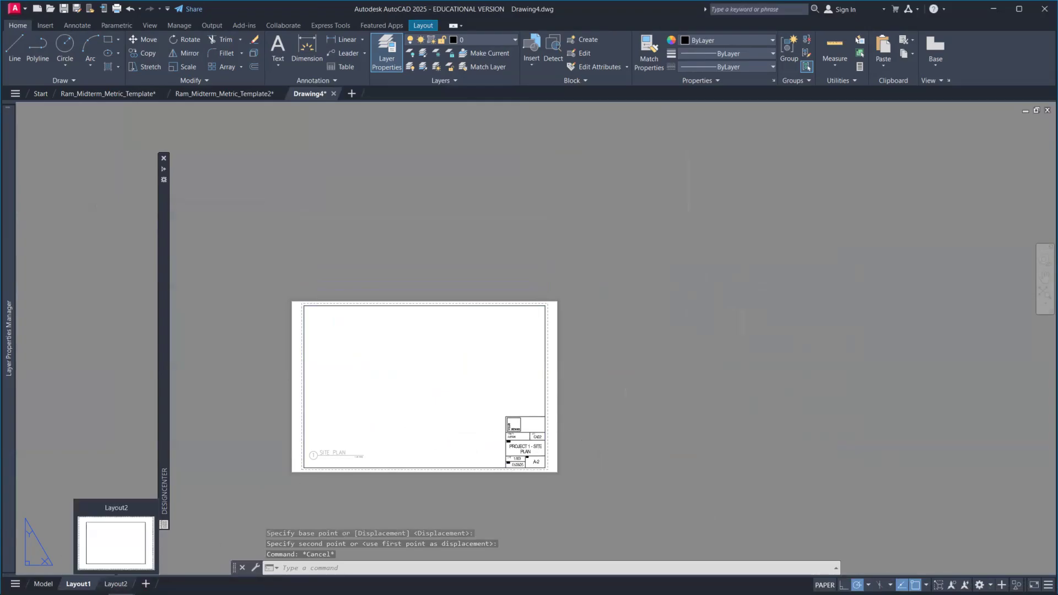
# Delete Layout2 from Drawing4
pyautogui.click(116, 584)
pyautogui.rightClick(116, 584)
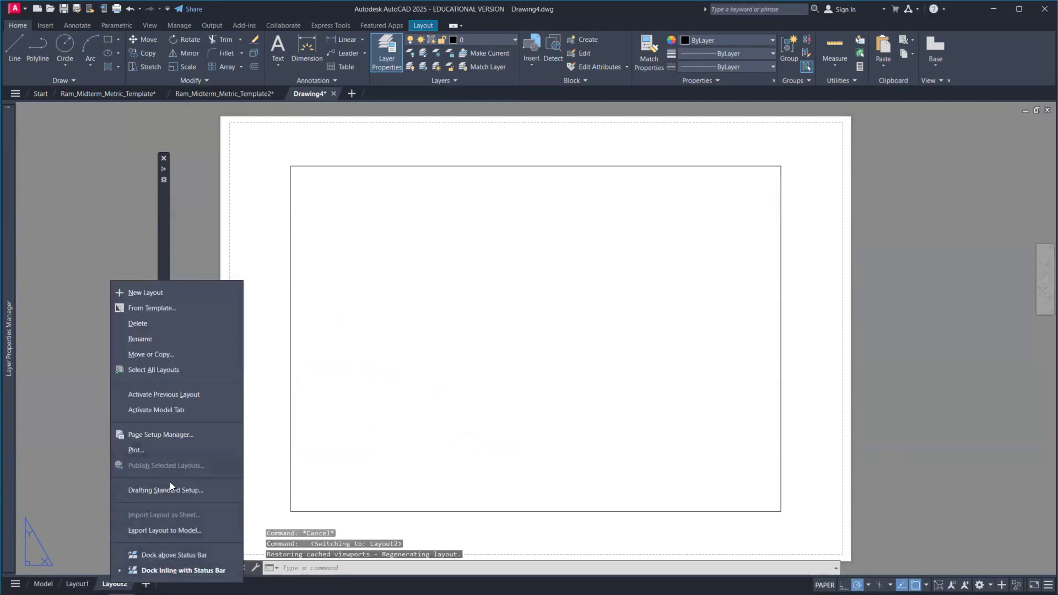
pyautogui.click(151, 325)
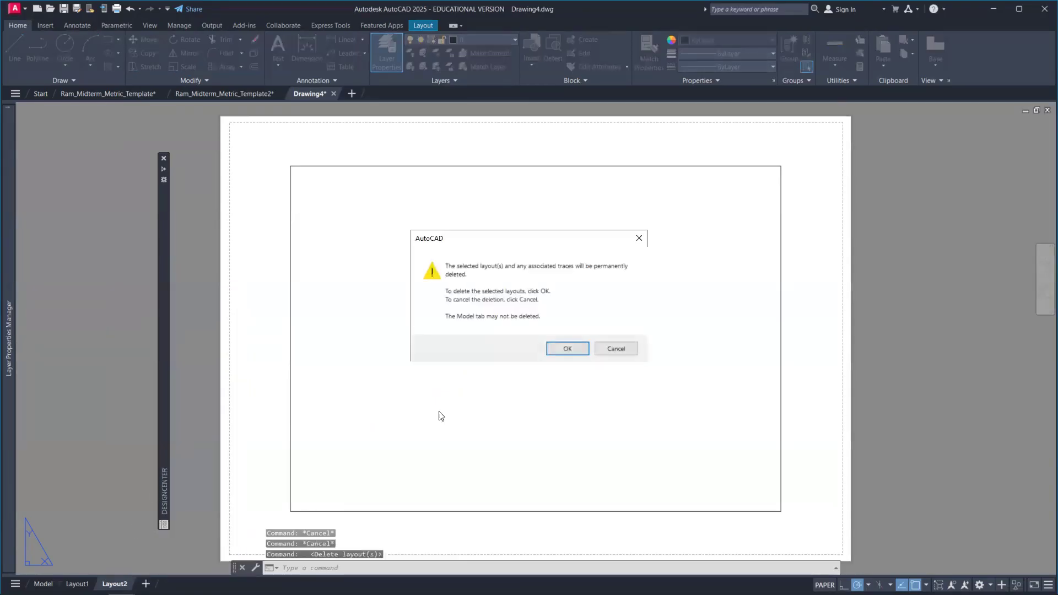
pyautogui.click(567, 349)
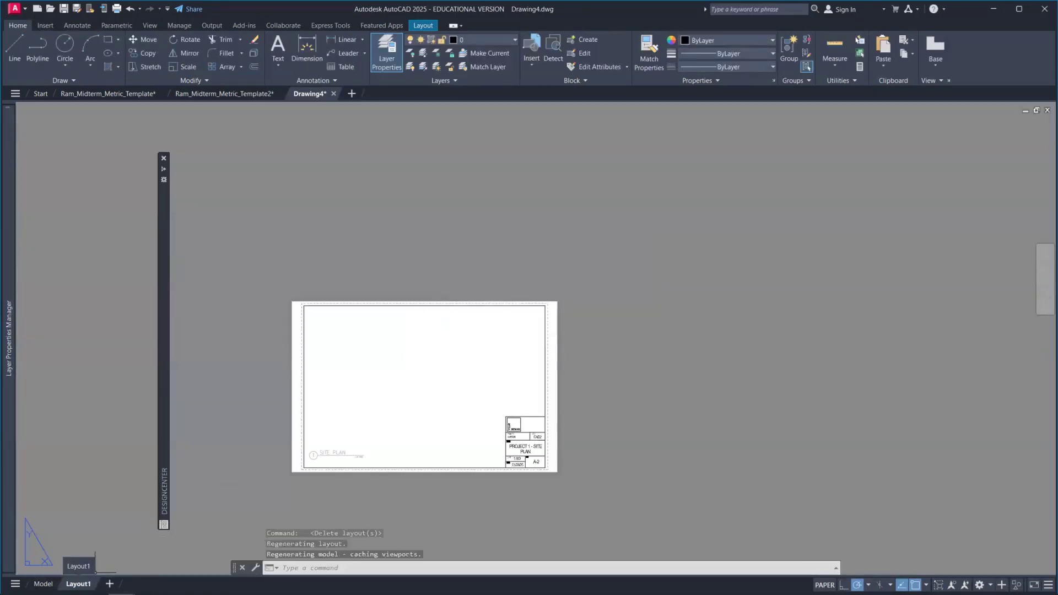
# Rename Layout1 as FP
pyautogui.doubleClick(78, 583)
pyautogui.write('F')
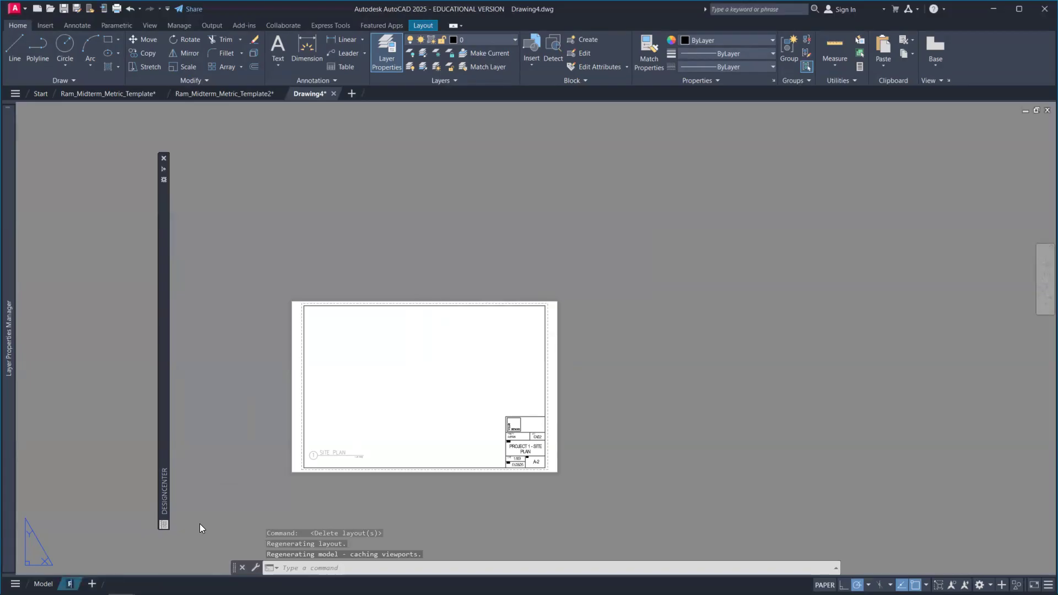
pyautogui.write('P')
pyautogui.click(219, 556)
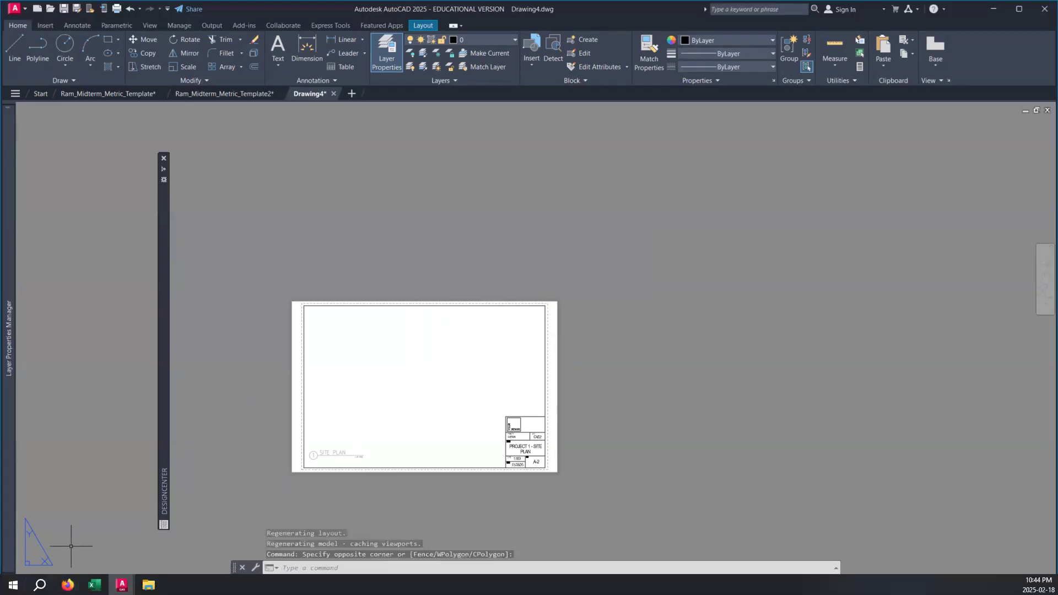
# Create a copy of the FP layout at the end of the layouts and rename it as SP
pyautogui.rightClick(70, 584)
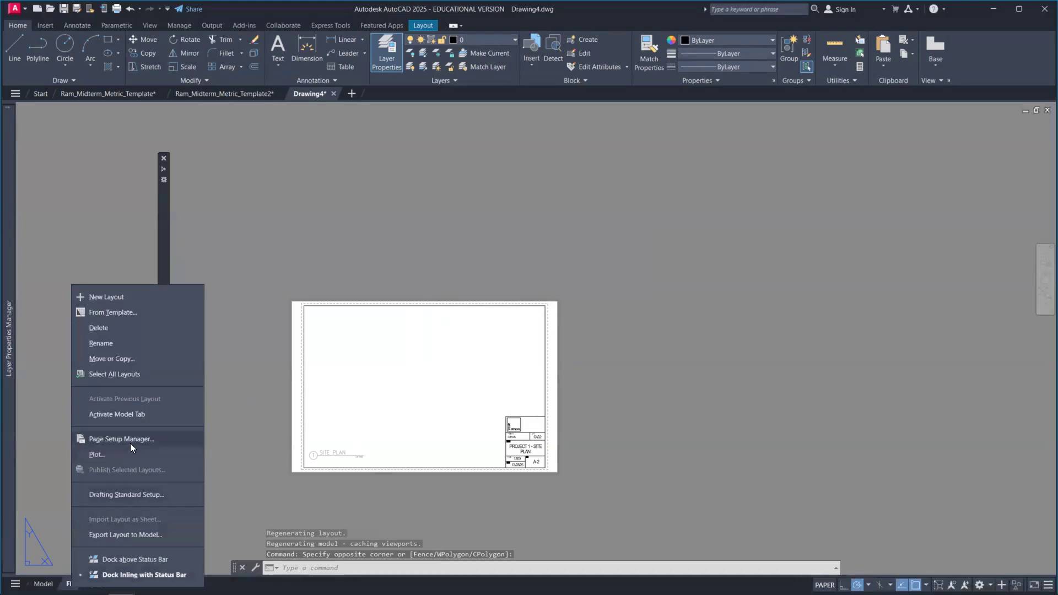
pyautogui.click(120, 359)
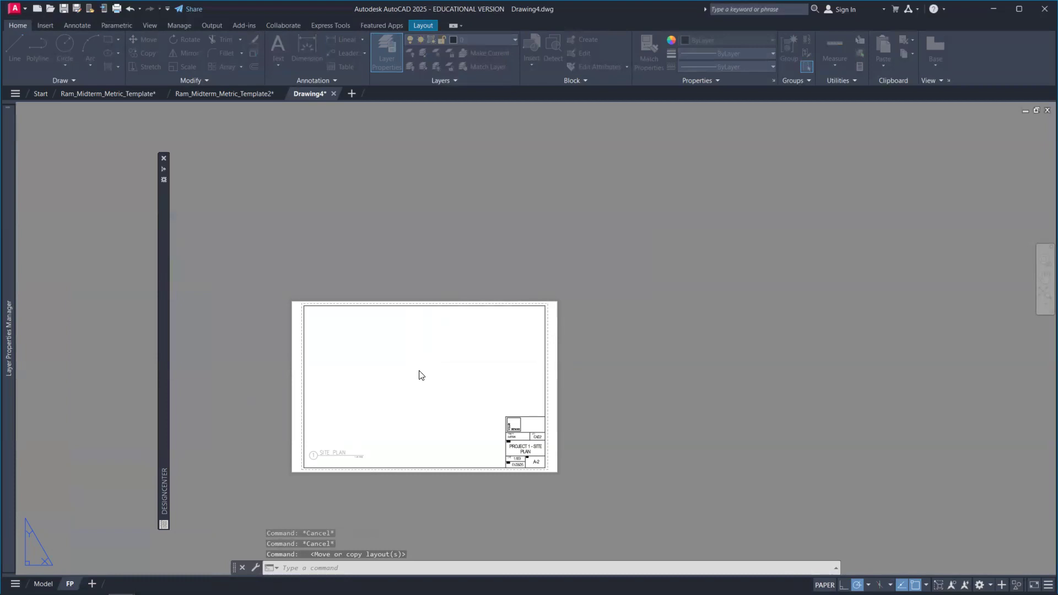
pyautogui.click(424, 417)
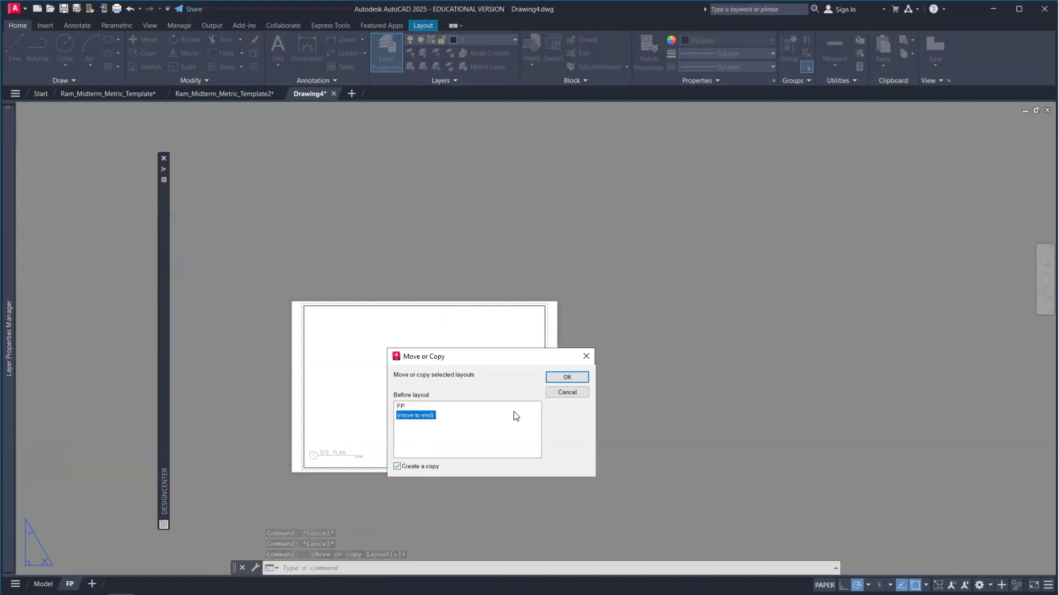
pyautogui.click(567, 377)
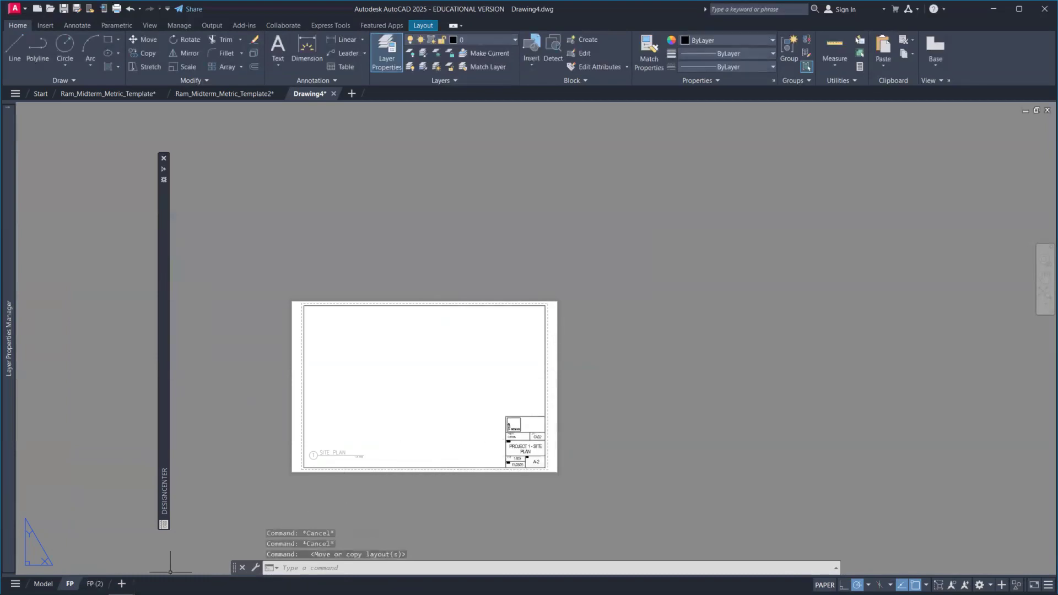
pyautogui.click(95, 583)
pyautogui.write('S')
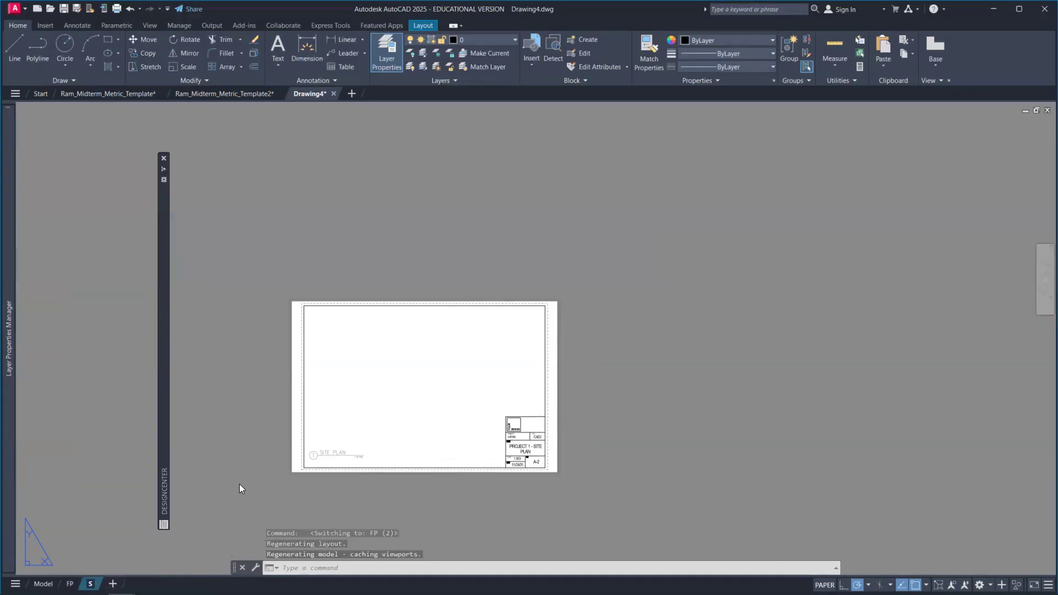
pyautogui.write('P')
pyautogui.click(239, 492)
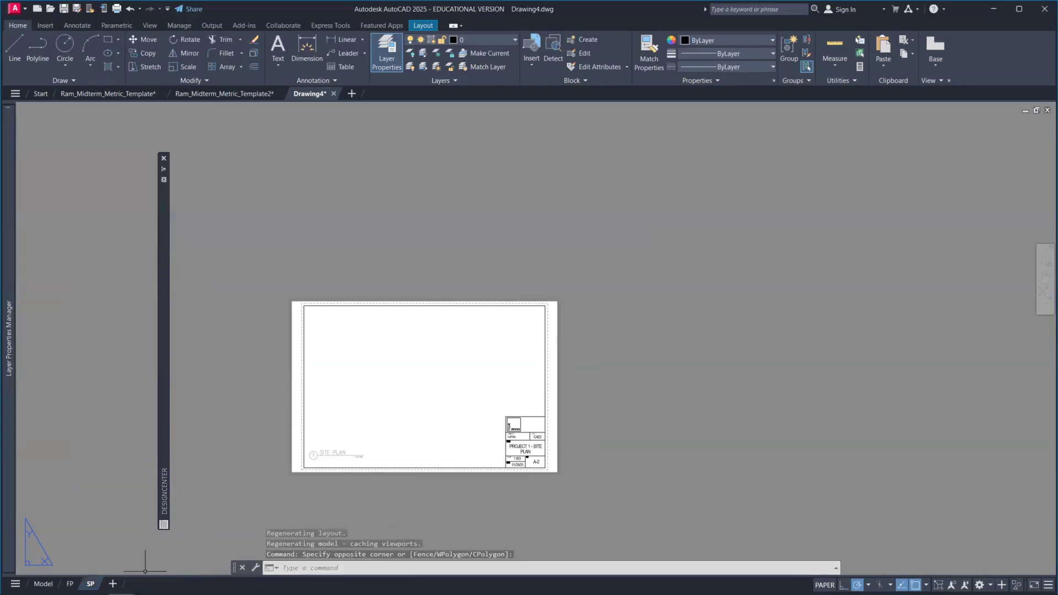
# Create a copy of the SP layout at the end of the layouts and rename it as EV
pyautogui.rightClick(90, 583)
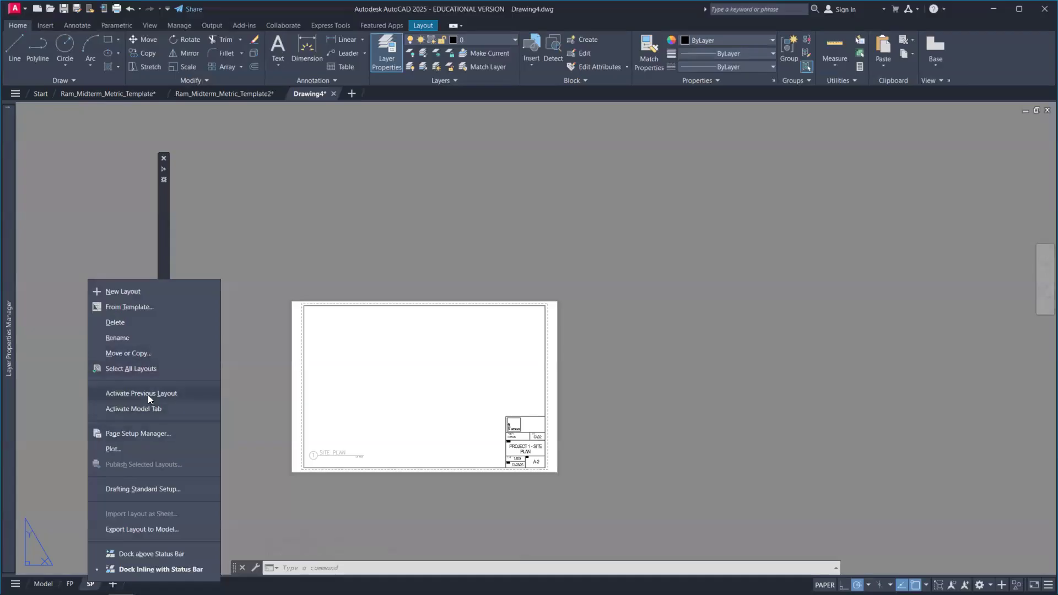
pyautogui.click(137, 353)
pyautogui.click(396, 467)
pyautogui.click(419, 424)
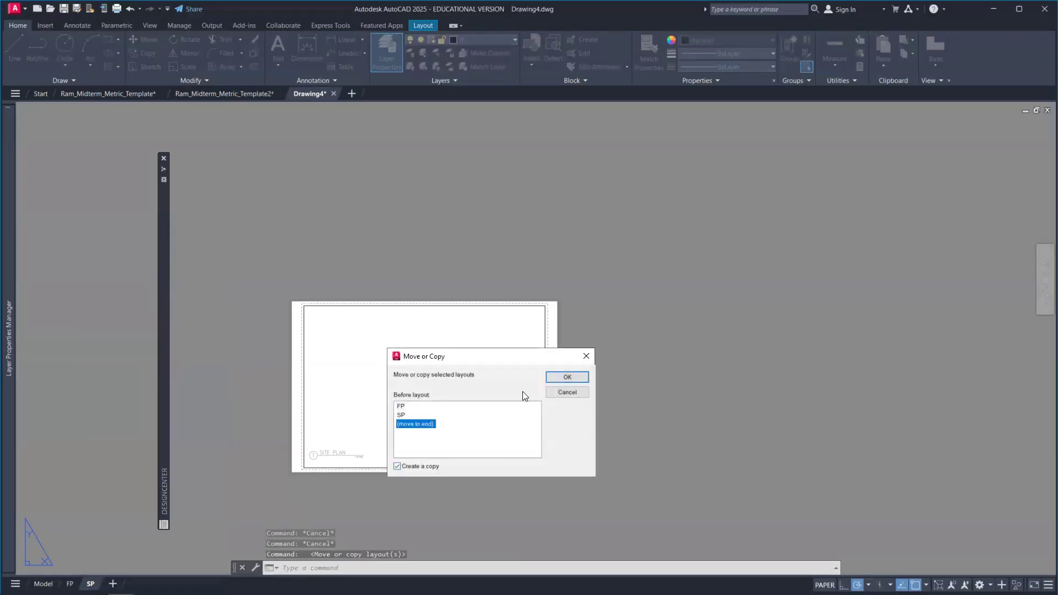
pyautogui.click(567, 377)
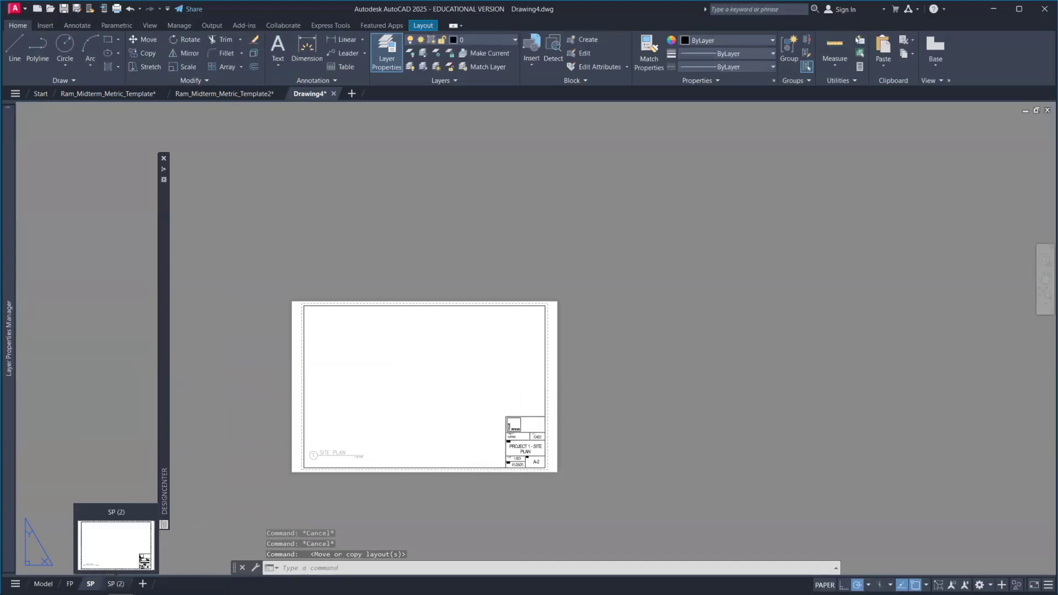
pyautogui.click(115, 584)
pyautogui.write('E')
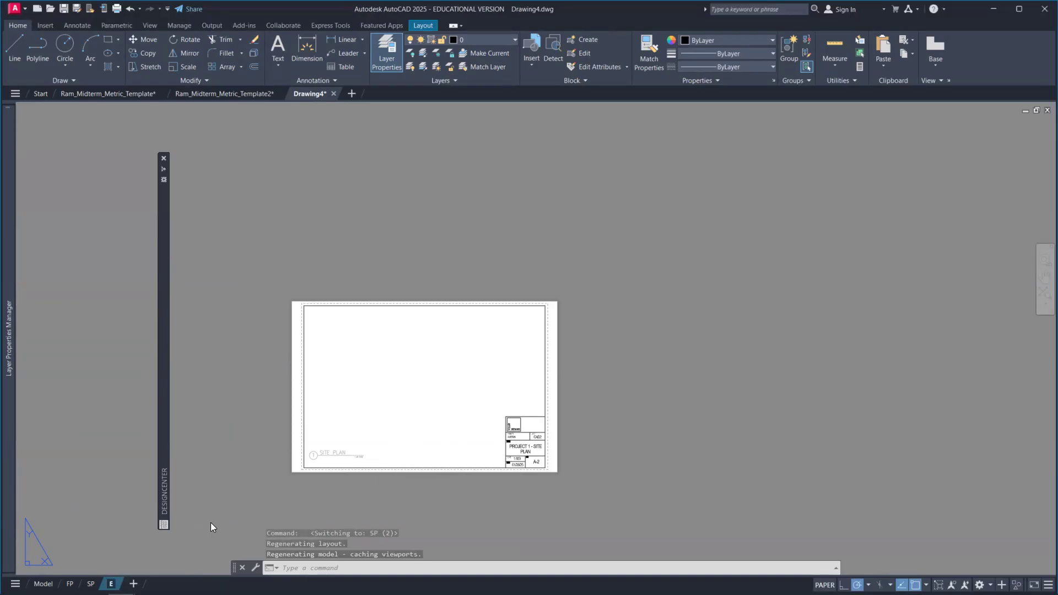
pyautogui.write('V')
pyautogui.click(215, 521)
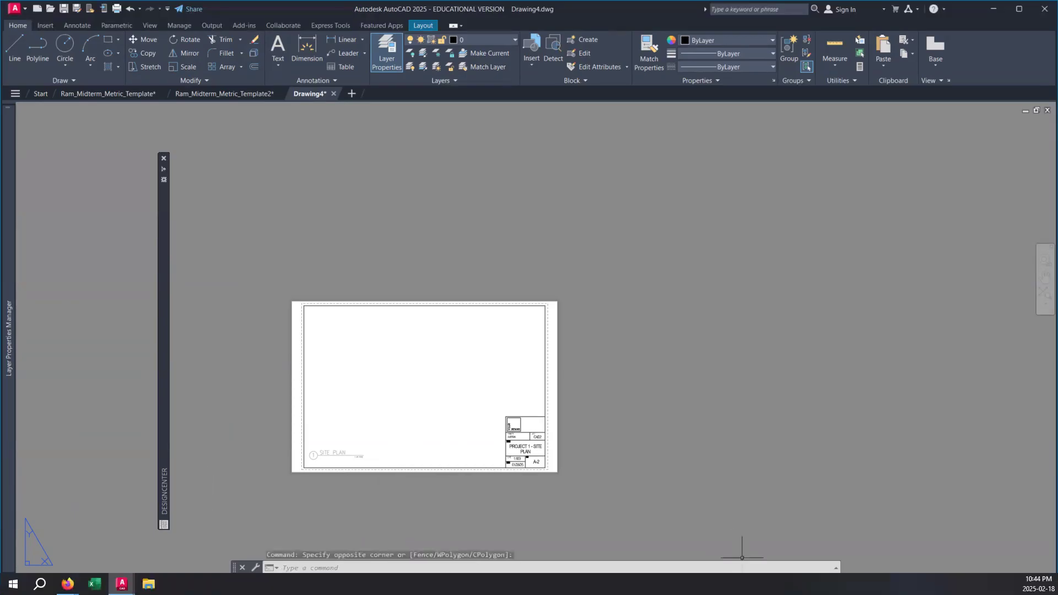